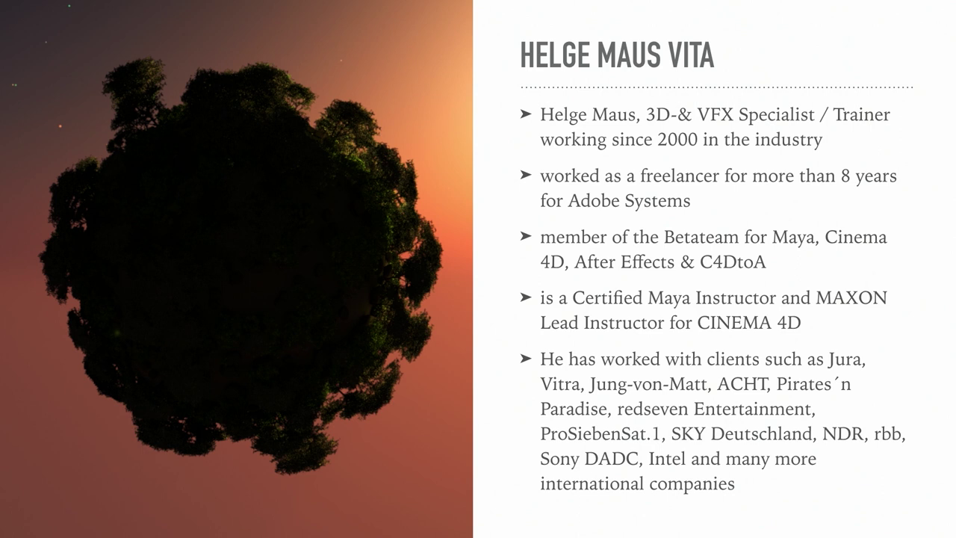
- Advance from the biography slide to the closing 'More Informations' slide, then exit the slideshow
{"action": "key", "text": "Right"}
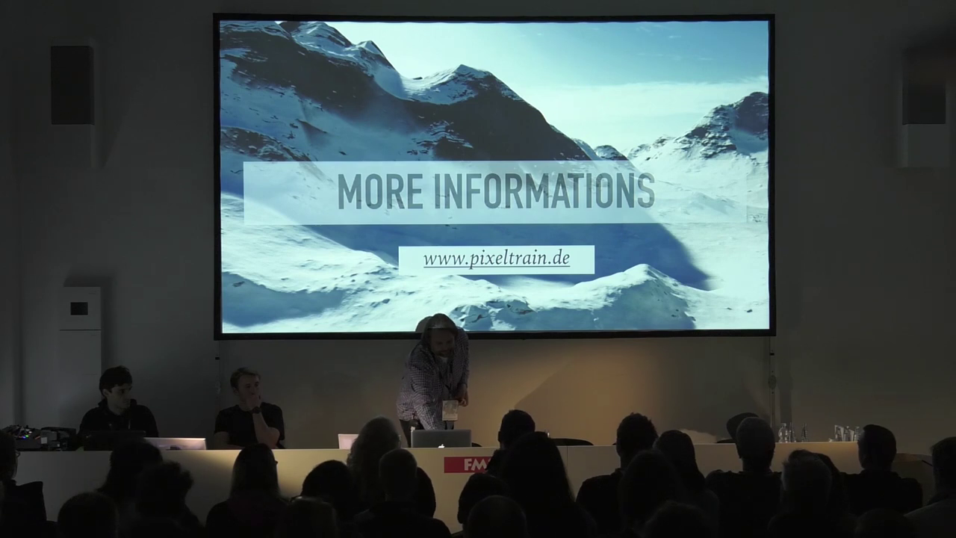
{"action": "key", "text": "Escape"}
- Switch from Keynote to Houdini Indie showing the empty untitled.hip scene
{"action": "key", "text": "super+Tab"}
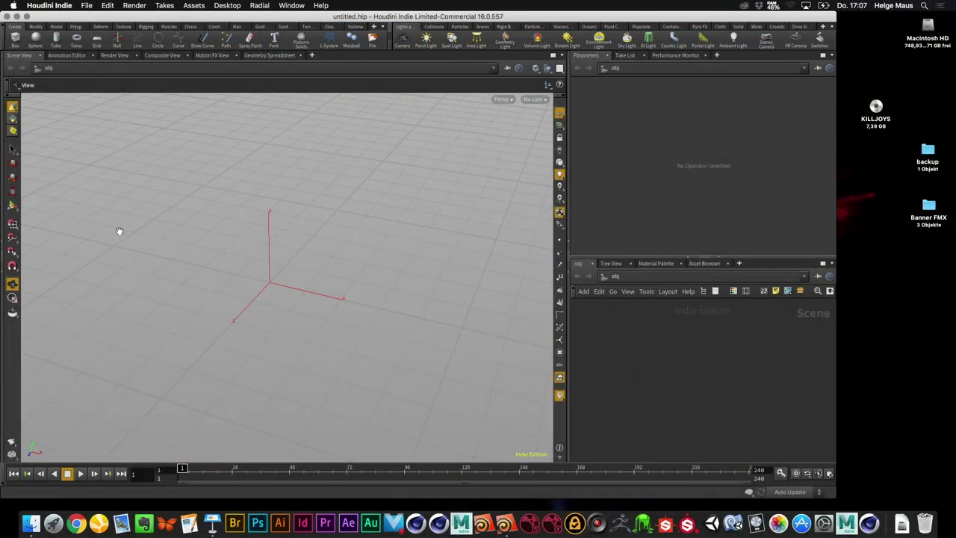
- Create a Geometry object, geo1, at the scene's object level
{"action": "left_click_drag", "start_coordinate": [118, 228], "coordinate": [228, 263]}
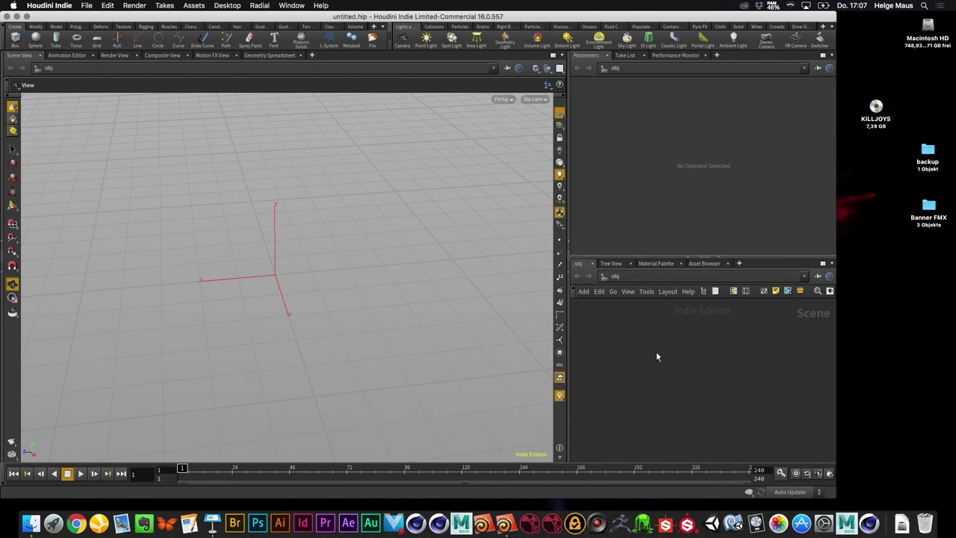
{"action": "key", "text": "Tab"}
{"action": "type", "text": "geo"}
{"action": "key", "text": "Return"}
{"action": "left_click", "coordinate": [658, 356]}
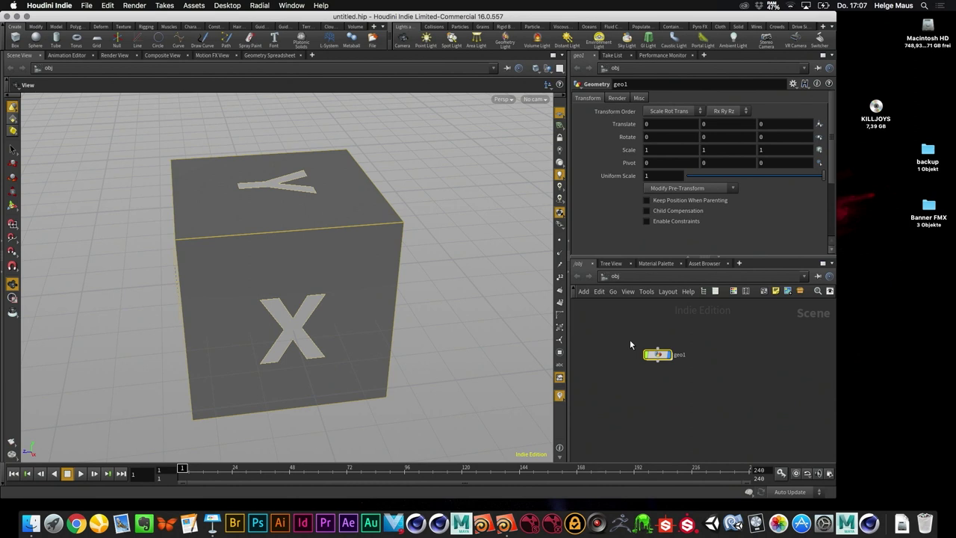
- Reposition geo1, dive inside it, and select its default file1 node
{"action": "scroll", "coordinate": [677, 376], "scroll_direction": "up", "scroll_amount": 3}
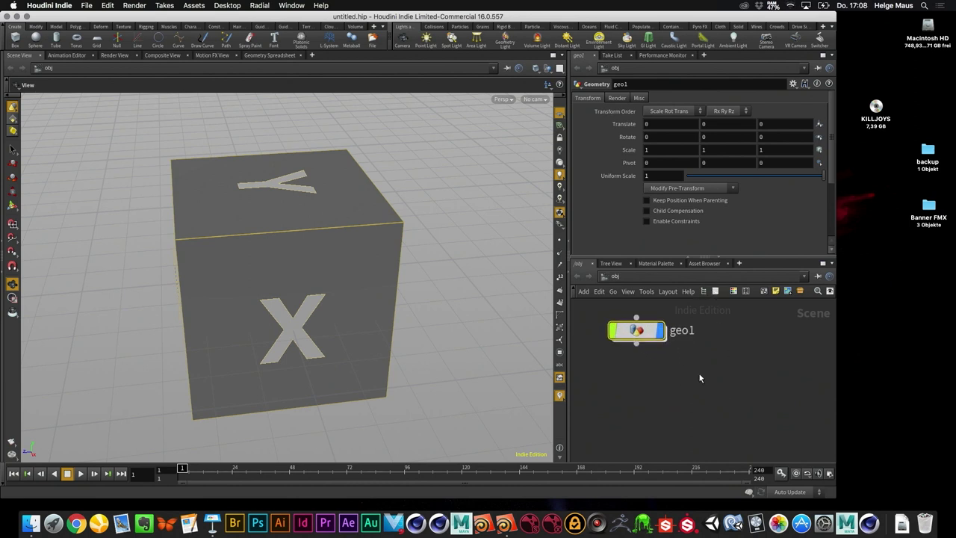
{"action": "middle_click_drag", "start_coordinate": [700, 378], "coordinate": [756, 409]}
{"action": "mouse_move", "coordinate": [695, 366]}
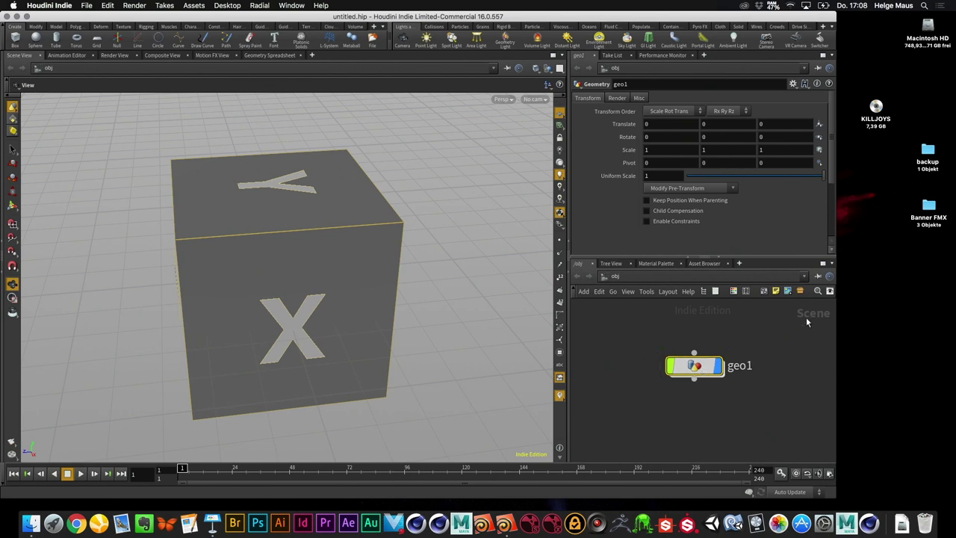
{"action": "left_click_drag", "start_coordinate": [704, 372], "coordinate": [668, 342]}
{"action": "mouse_move", "coordinate": [669, 342]}
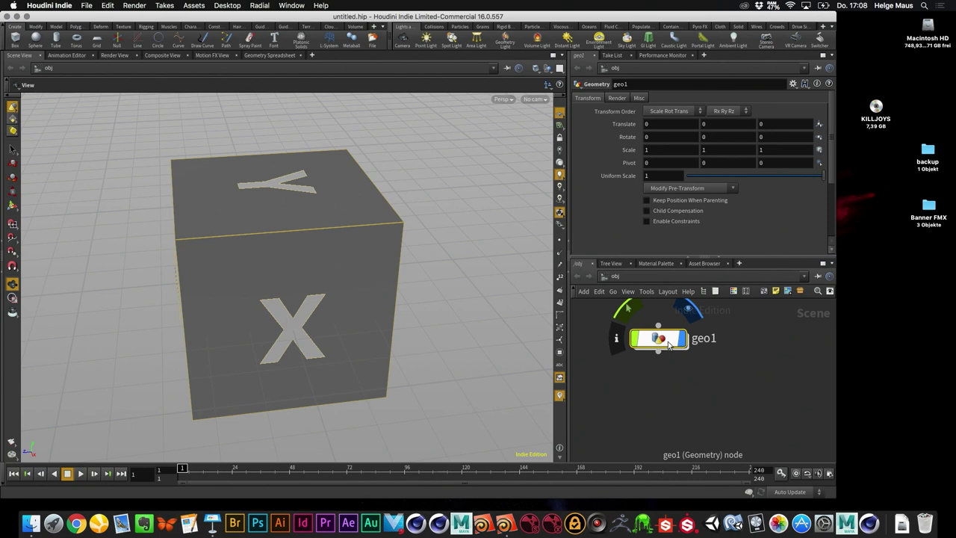
{"action": "double_click", "coordinate": [668, 342]}
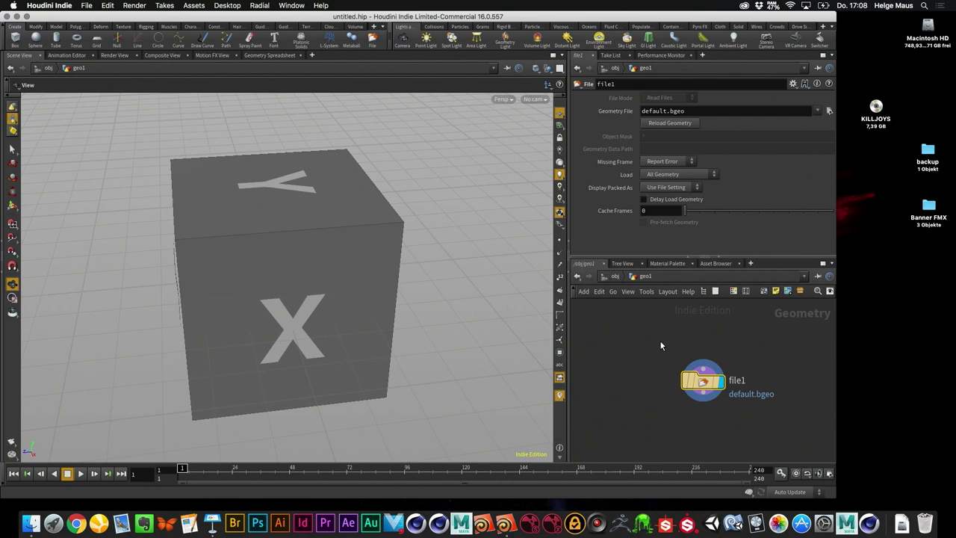
{"action": "left_click_drag", "start_coordinate": [706, 386], "coordinate": [710, 385]}
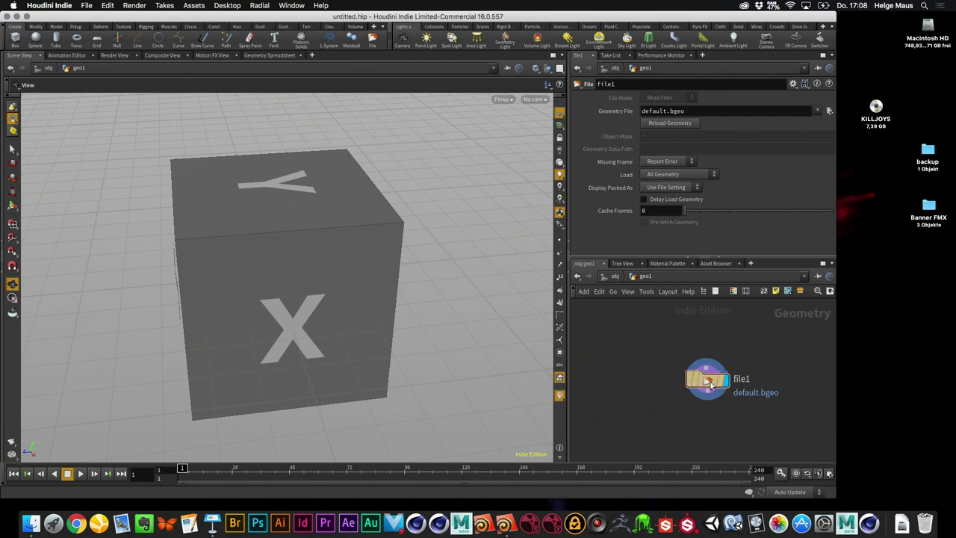
{"action": "left_click_drag", "start_coordinate": [790, 327], "coordinate": [596, 383]}
- Replace the file1 node with a new box1 node inside geo1
{"action": "key", "text": "Delete"}
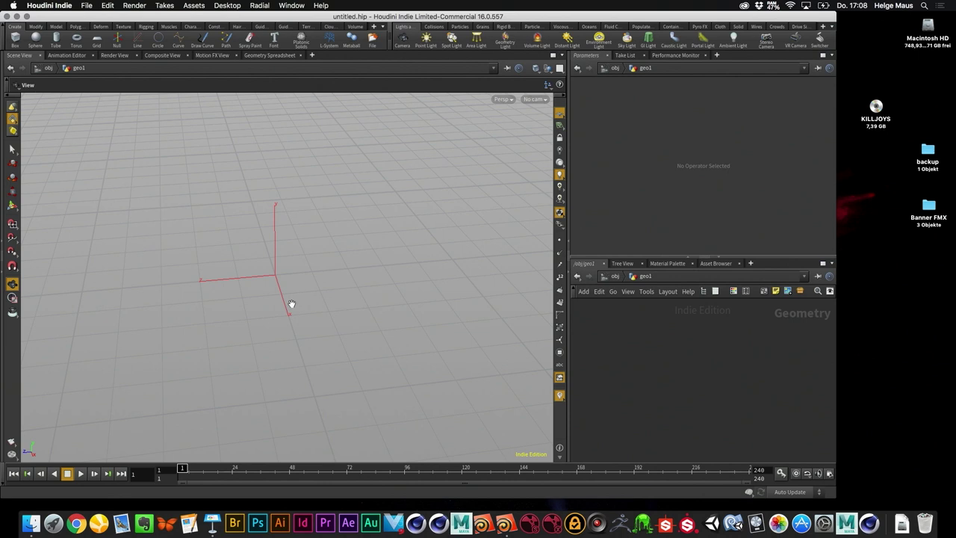
{"action": "key", "text": "Tab"}
{"action": "type", "text": "bo"}
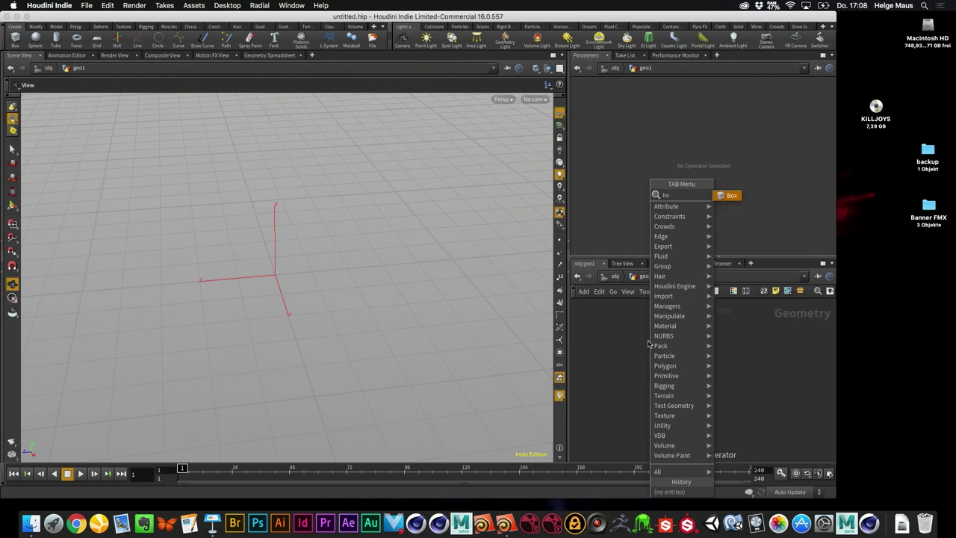
{"action": "type", "text": "x"}
{"action": "key", "text": "Return"}
{"action": "left_click", "coordinate": [649, 344]}
{"action": "left_click_drag", "start_coordinate": [328, 288], "coordinate": [291, 277]}
- Set the viewport background to the Dark color scheme in display options
{"action": "key", "text": "d"}
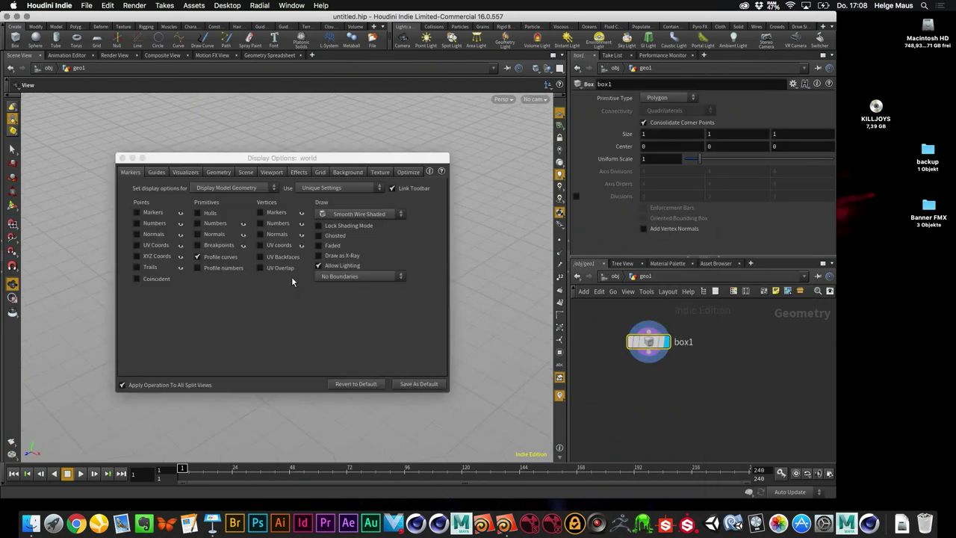
{"action": "left_click", "coordinate": [349, 174]}
{"action": "left_click", "coordinate": [198, 189]}
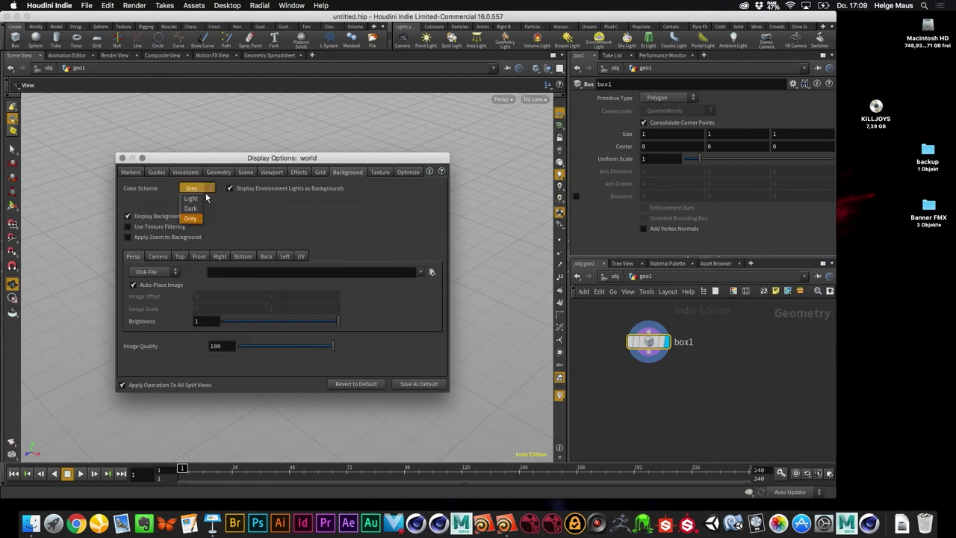
{"action": "left_click", "coordinate": [192, 211]}
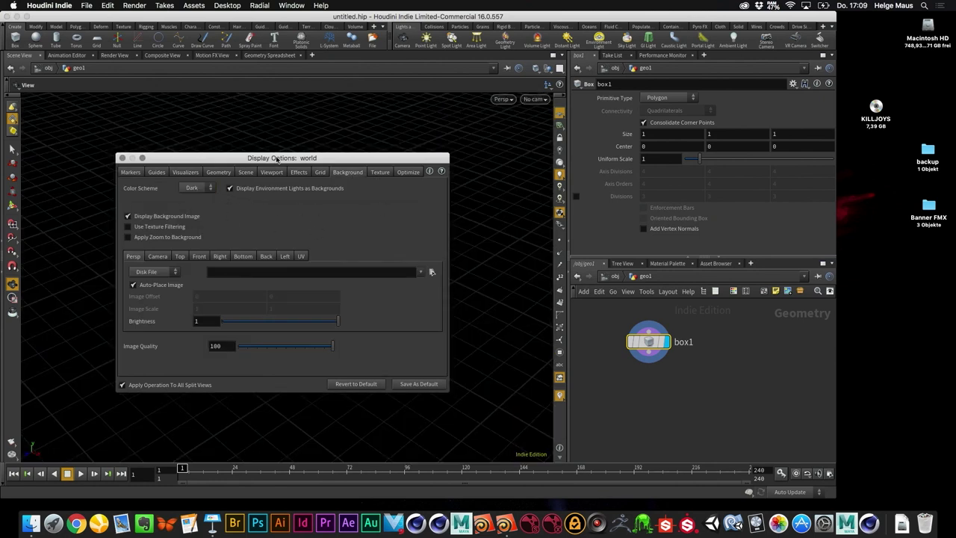
{"action": "left_click_drag", "start_coordinate": [278, 159], "coordinate": [563, 210]}
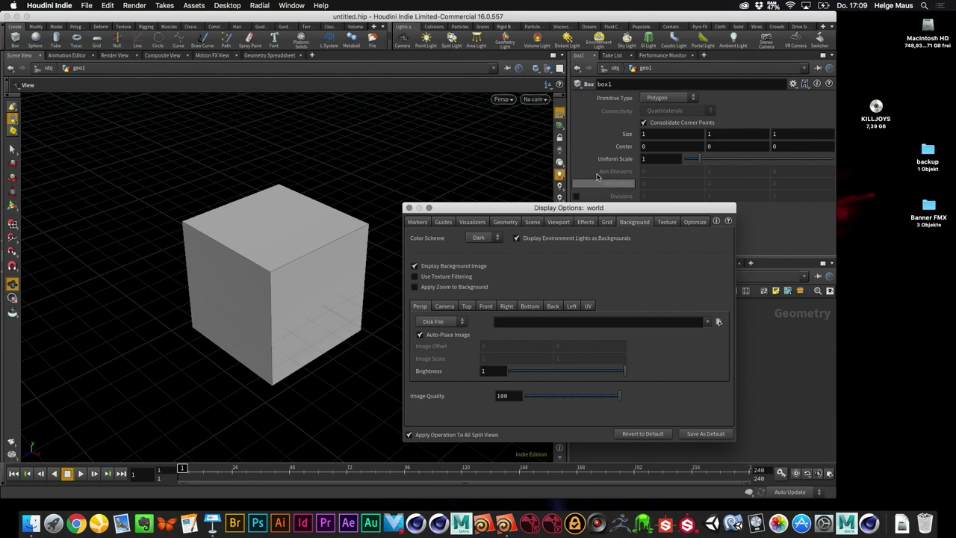
{"action": "left_click", "coordinate": [409, 207]}
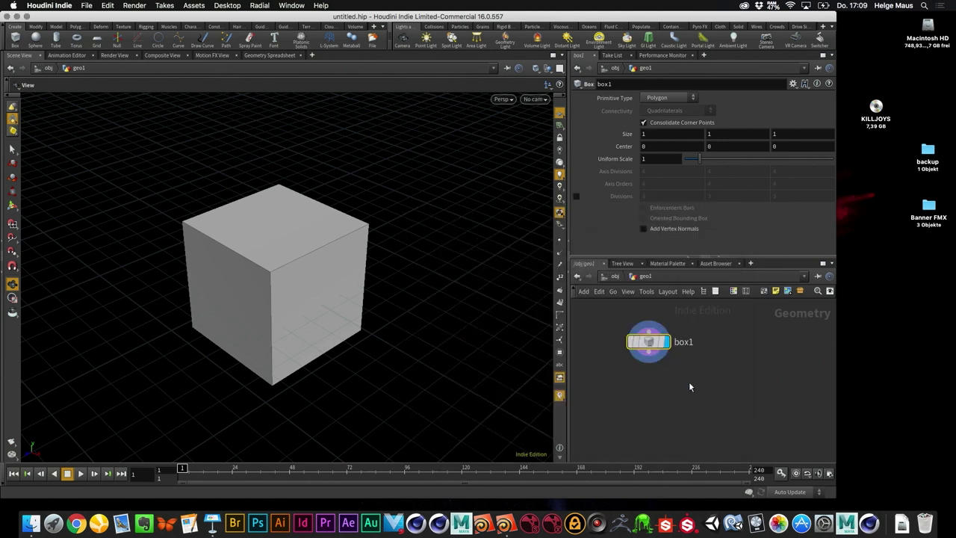
{"action": "scroll", "coordinate": [674, 376], "scroll_direction": "down", "scroll_amount": 2}
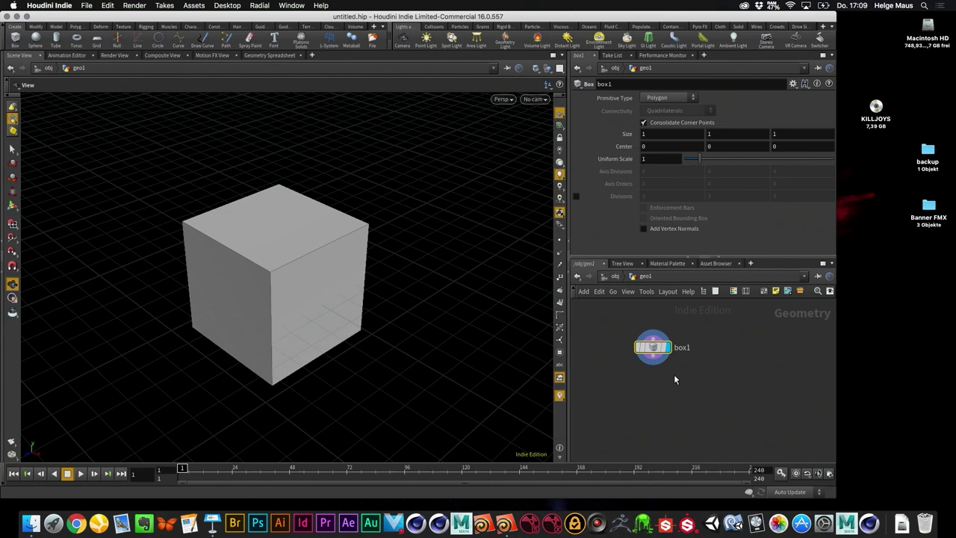
{"action": "middle_click_drag", "start_coordinate": [678, 405], "coordinate": [667, 381]}
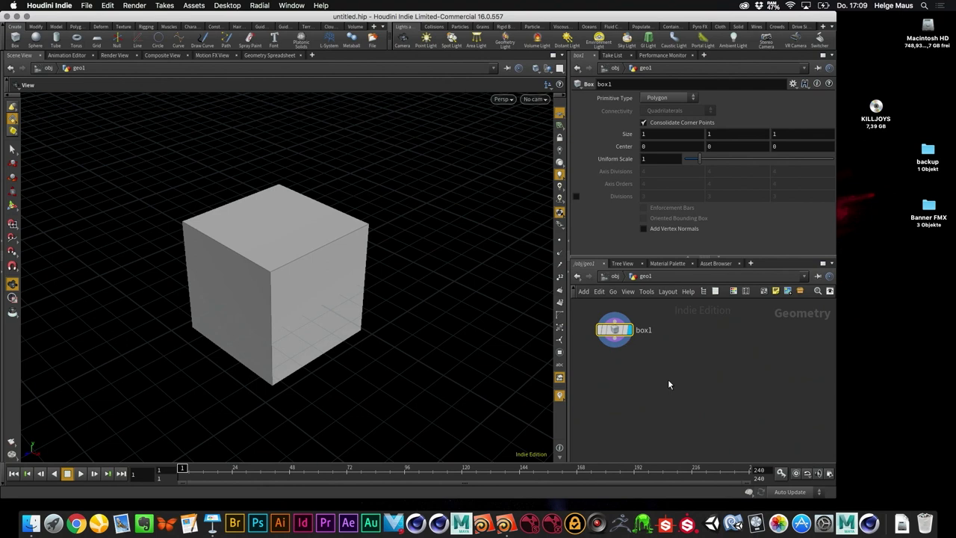
- Add a Transform node beneath box1, wire box1 into it, and display its output
{"action": "key", "text": "Tab"}
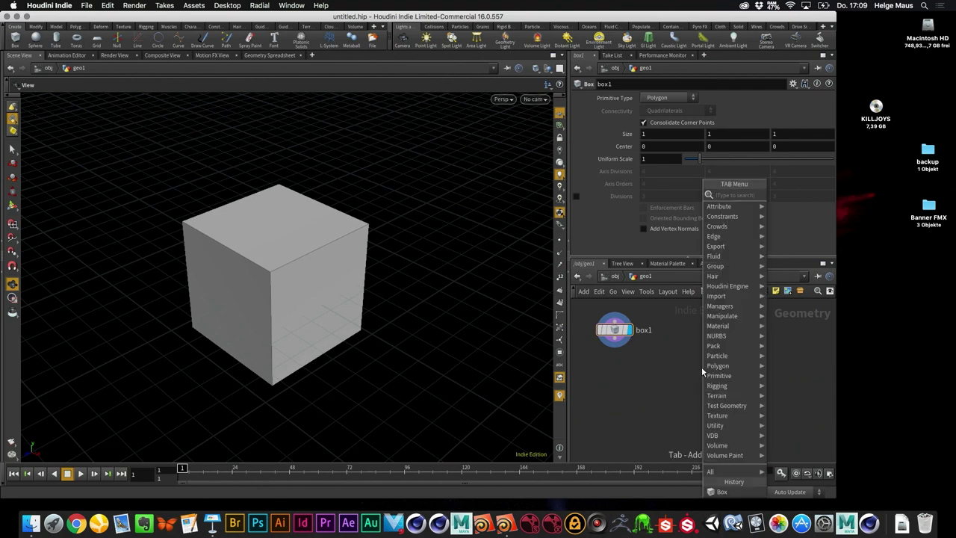
{"action": "type", "text": "trans"}
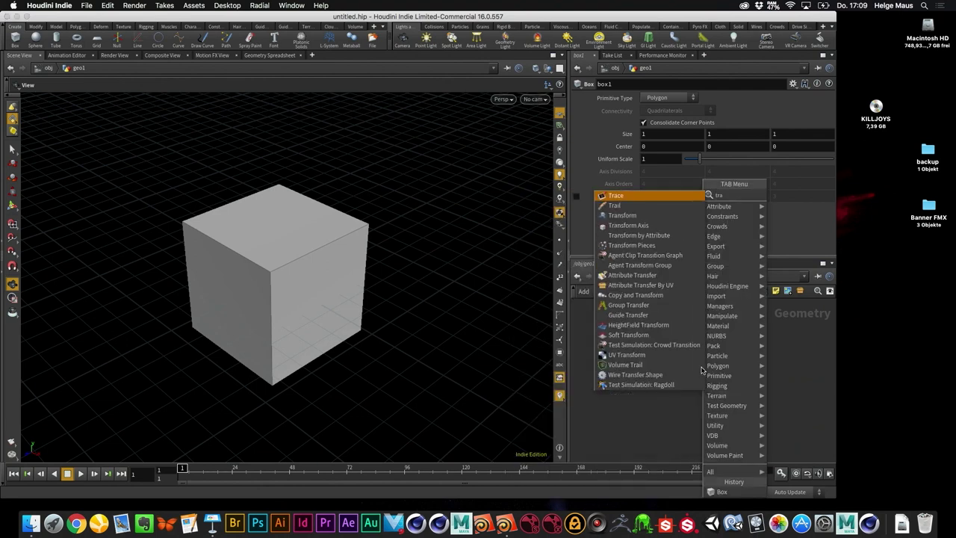
{"action": "key", "text": "Down"}
{"action": "key", "text": "Down"}
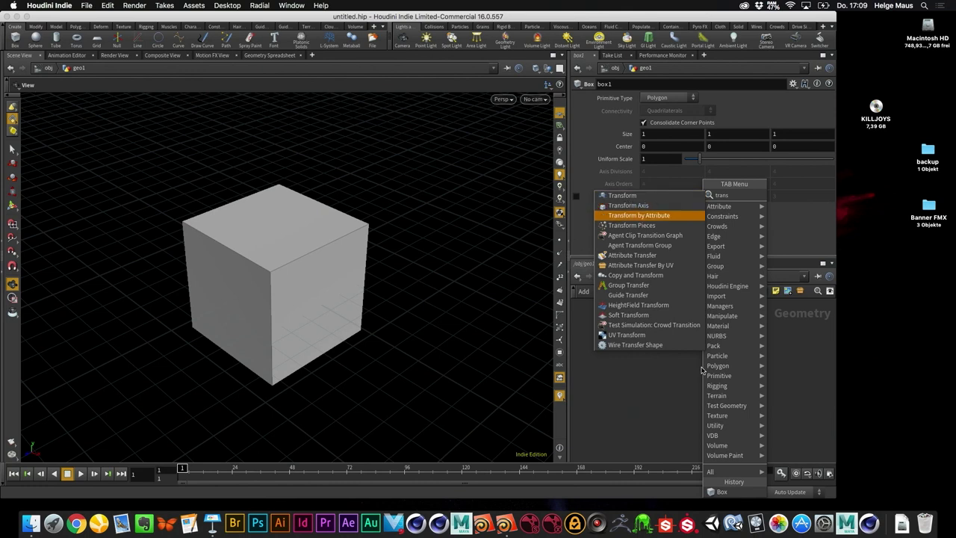
{"action": "key", "text": "Up"}
{"action": "key", "text": "Up"}
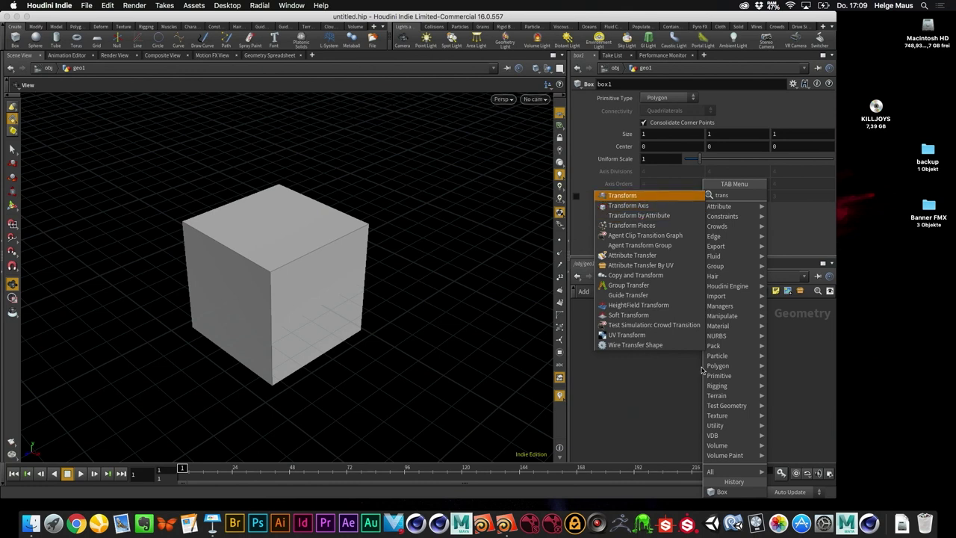
{"action": "key", "text": "Return"}
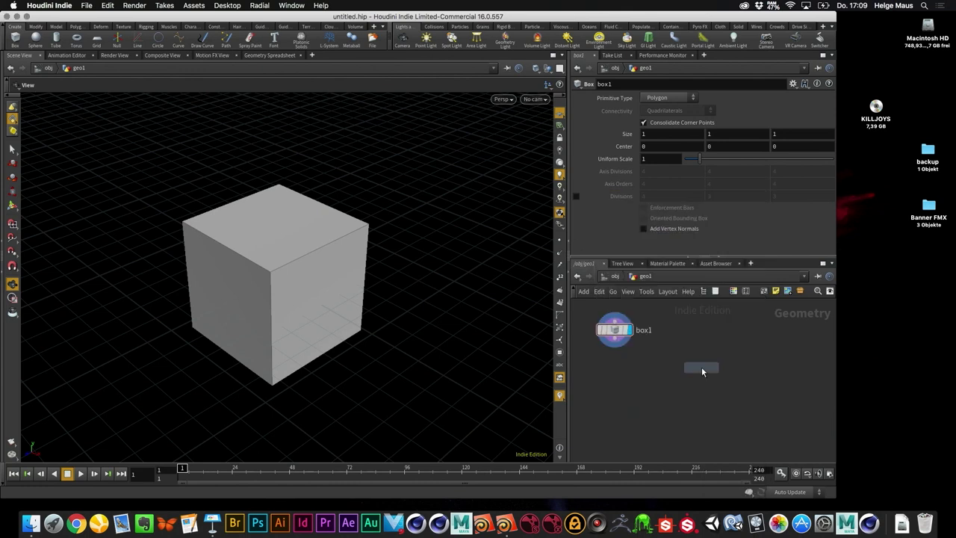
{"action": "left_click", "coordinate": [703, 372]}
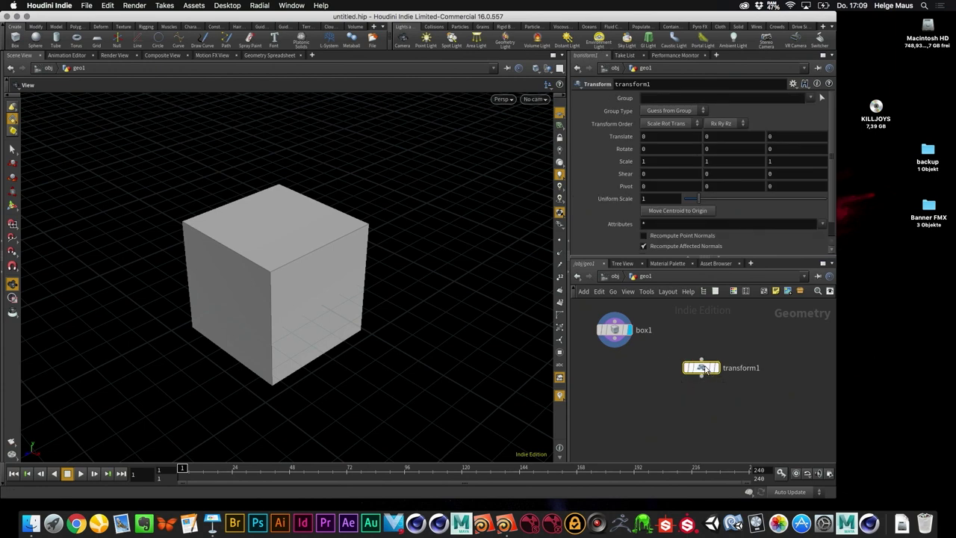
{"action": "left_click_drag", "start_coordinate": [699, 378], "coordinate": [628, 384]}
{"action": "left_click_drag", "start_coordinate": [614, 345], "coordinate": [629, 377]}
{"action": "left_click", "coordinate": [645, 385]}
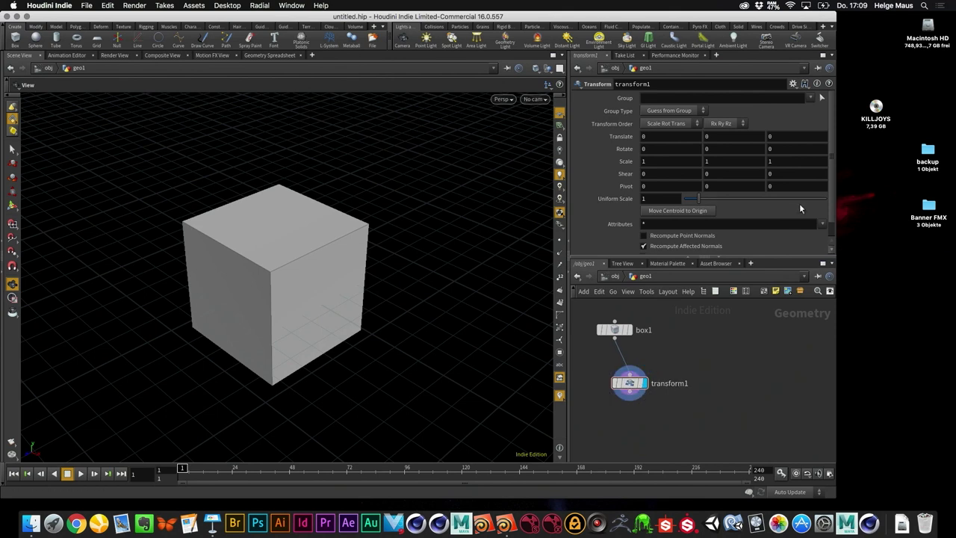
- Swap transform1 for a Copy and Transform node, copy1, wired under box1 and displayed
{"action": "key", "text": "Delete"}
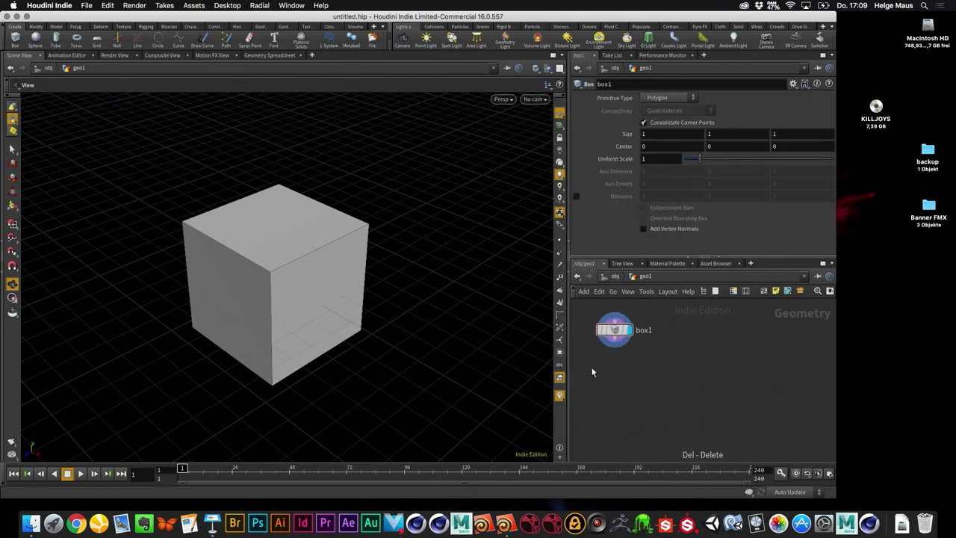
{"action": "key", "text": "Tab"}
{"action": "type", "text": "copy"}
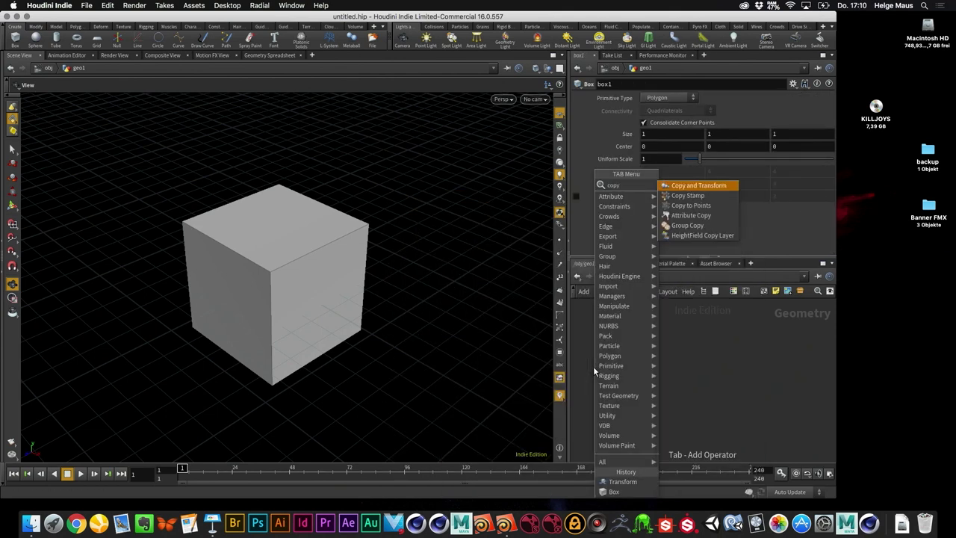
{"action": "key", "text": "Return"}
{"action": "left_click", "coordinate": [593, 365]}
{"action": "left_click_drag", "start_coordinate": [595, 372], "coordinate": [623, 377]}
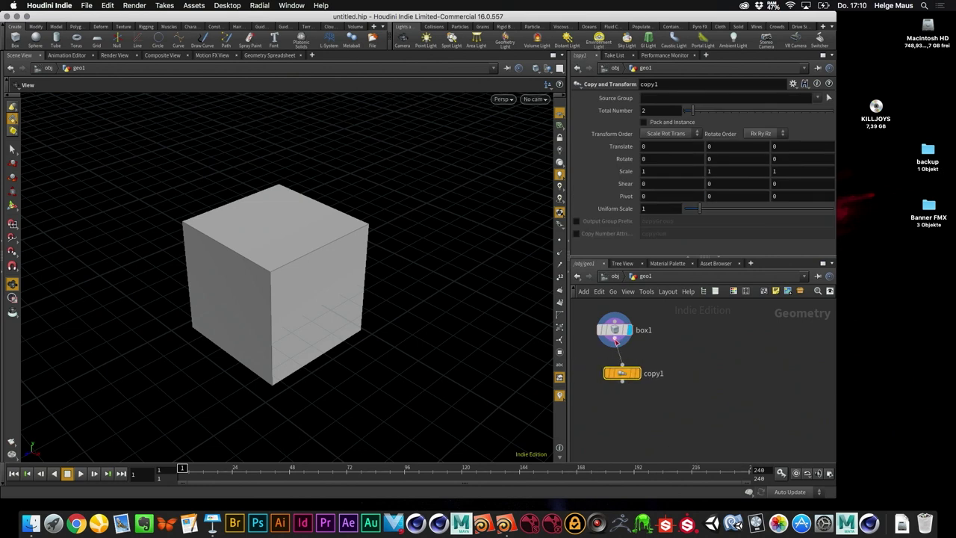
{"action": "left_click", "coordinate": [639, 377]}
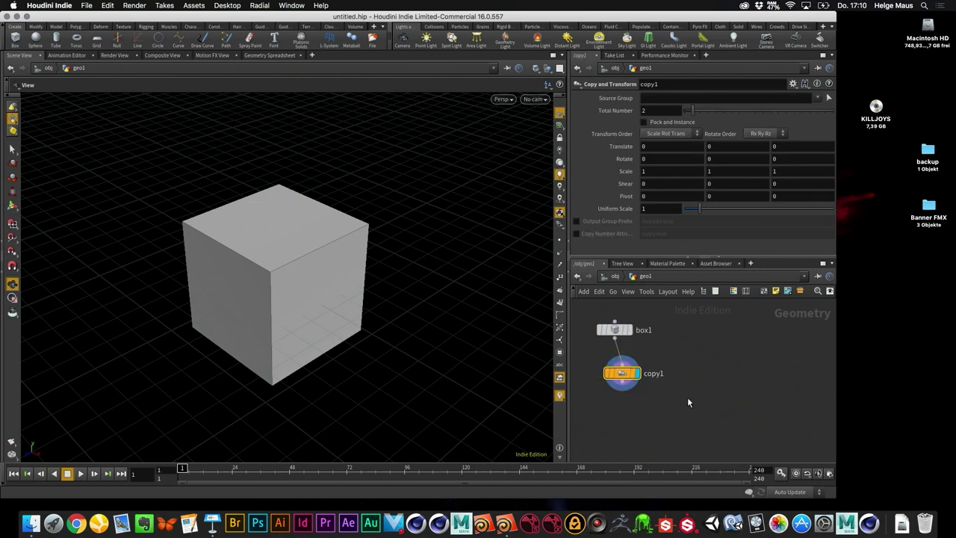
- Raise copy1's number of copies and spread the cubes apart along X with handles
{"action": "left_click_drag", "start_coordinate": [692, 111], "coordinate": [715, 113]}
{"action": "left_click", "coordinate": [12, 205]}
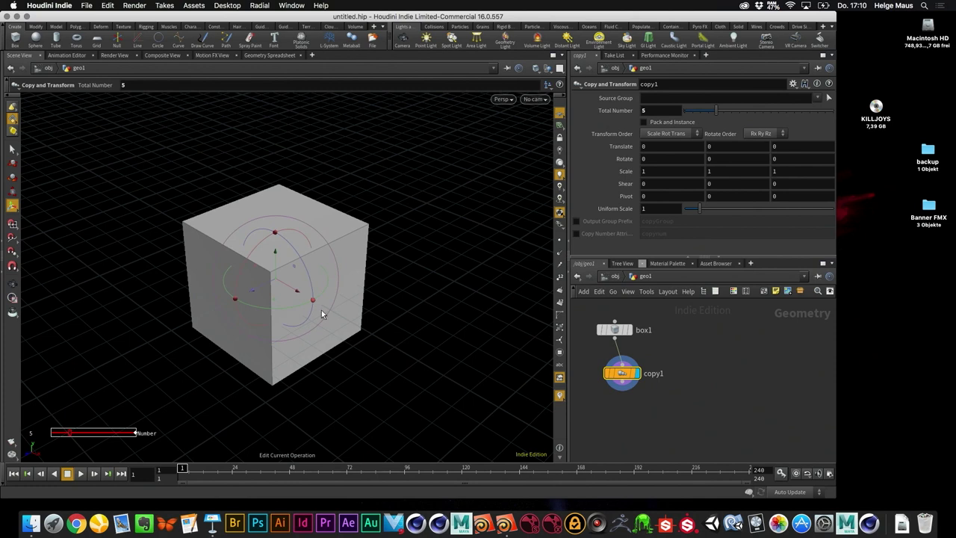
{"action": "left_click_drag", "start_coordinate": [304, 293], "coordinate": [410, 355]}
{"action": "scroll", "coordinate": [409, 354], "scroll_direction": "up", "scroll_amount": 5}
{"action": "scroll", "coordinate": [409, 351], "scroll_direction": "down", "scroll_amount": 4}
{"action": "scroll", "coordinate": [414, 348], "scroll_direction": "up", "scroll_amount": 4}
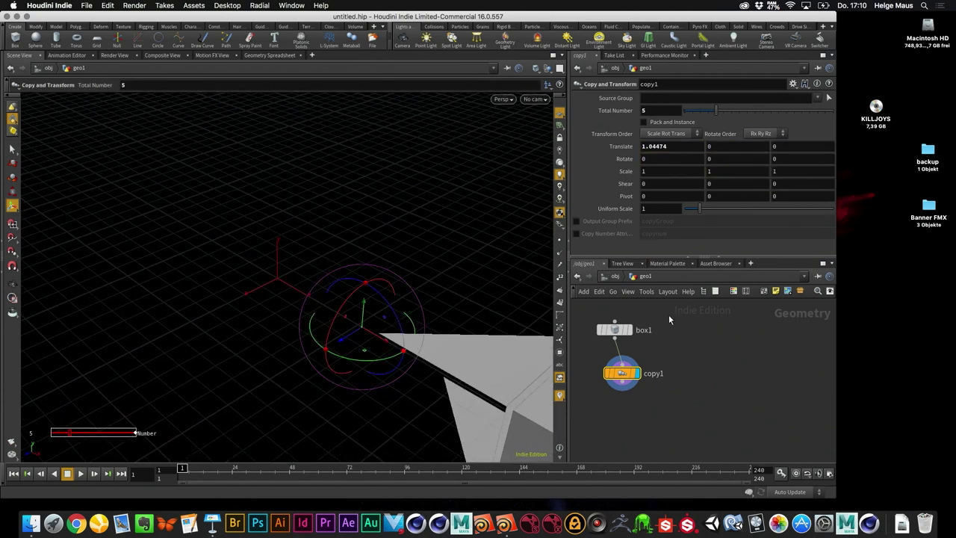
- Shrink box1 to a uniform scale of 0.3
{"action": "left_click", "coordinate": [614, 329]}
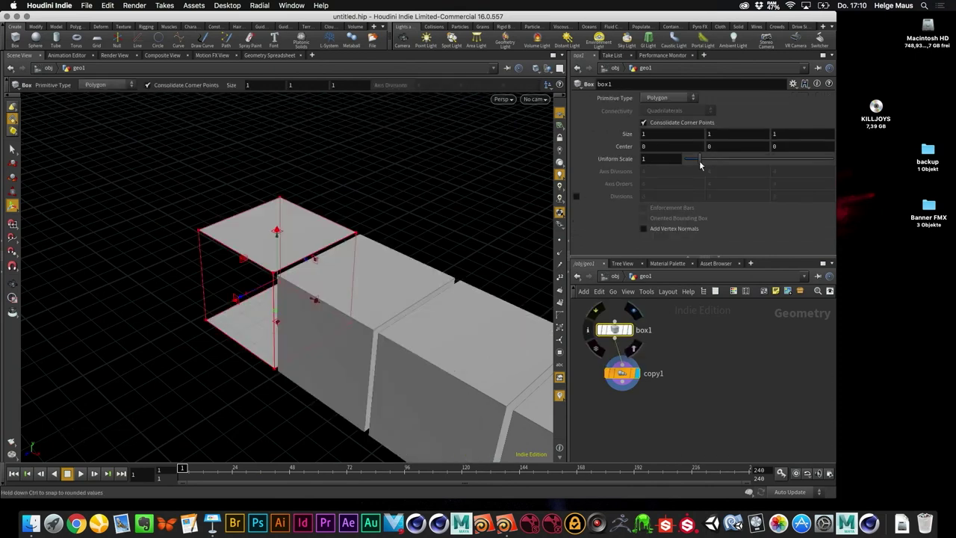
{"action": "left_click_drag", "start_coordinate": [699, 162], "coordinate": [689, 163]}
{"action": "key", "text": "Escape"}
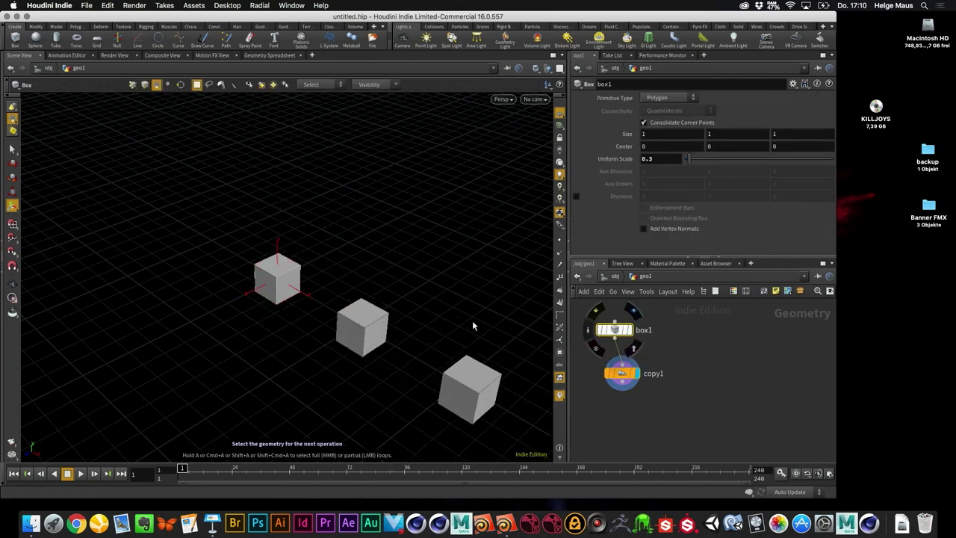
{"action": "left_click_drag", "start_coordinate": [308, 260], "coordinate": [351, 246]}
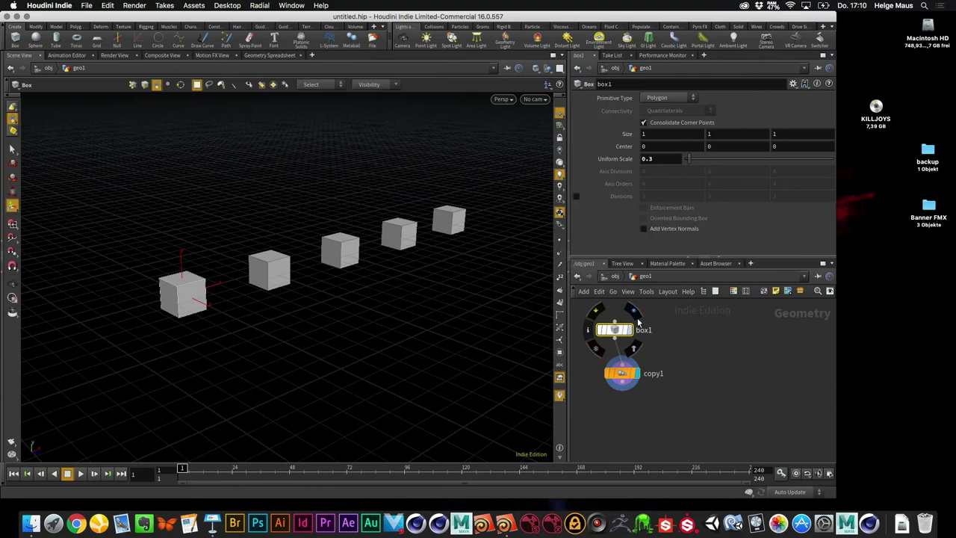
{"action": "key", "text": "Return"}
- Set copy1's Translate X spacing to exactly 1
{"action": "left_click", "coordinate": [625, 372]}
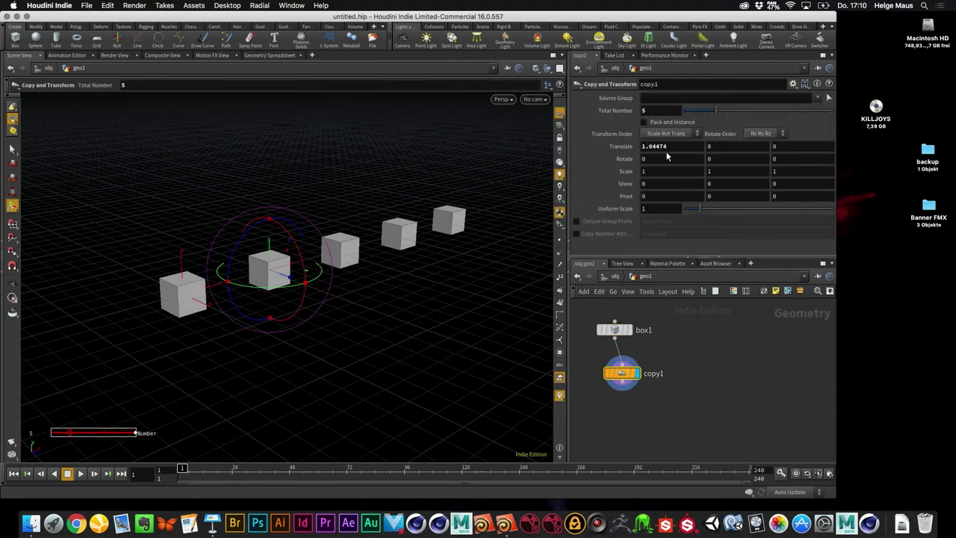
{"action": "double_click", "coordinate": [657, 147]}
{"action": "type", "text": "1"}
{"action": "key", "text": "Tab"}
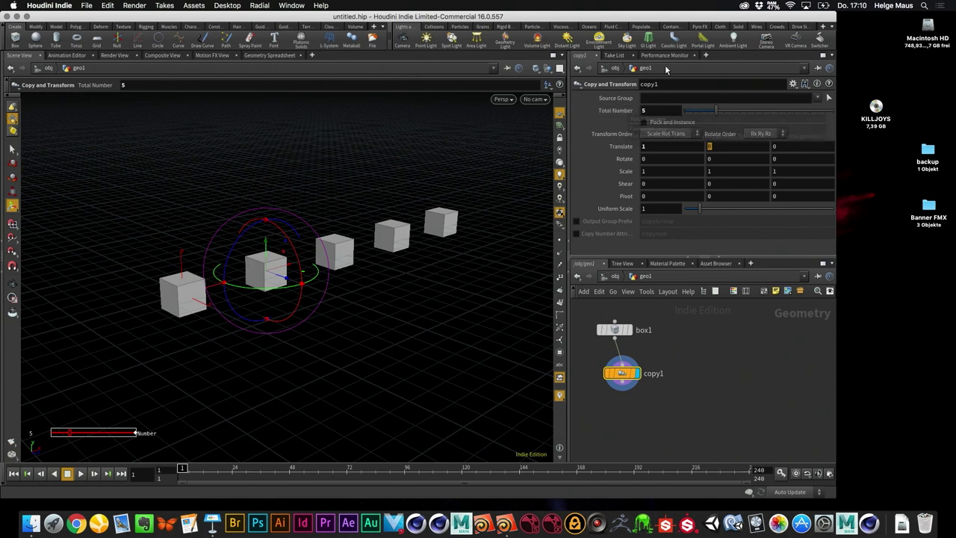
- Set copy1 to 6 copies with uniform scale 0.97 and a slight 0.1 rotation
{"action": "mouse_move", "coordinate": [715, 111]}
{"action": "left_mouse_down"}
{"action": "mouse_move", "coordinate": [729, 110]}
{"action": "mouse_move", "coordinate": [722, 111]}
{"action": "left_mouse_up"}
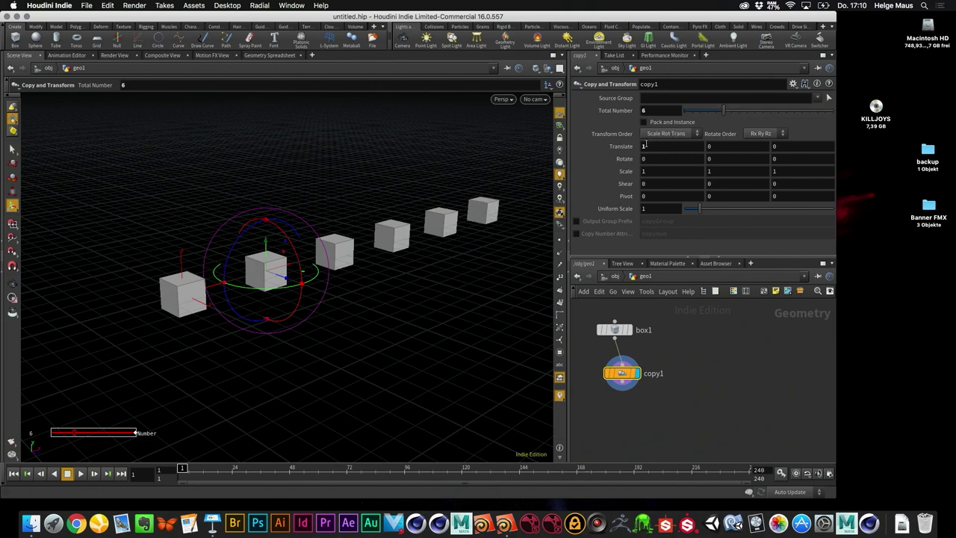
{"action": "mouse_move", "coordinate": [696, 209]}
{"action": "left_mouse_down"}
{"action": "mouse_move", "coordinate": [708, 209]}
{"action": "mouse_move", "coordinate": [699, 208]}
{"action": "left_mouse_up"}
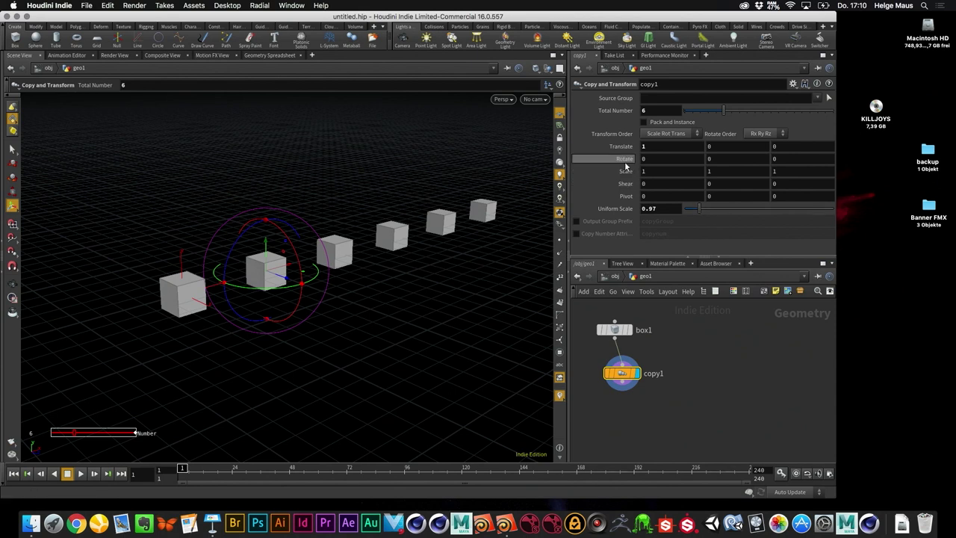
{"action": "mouse_move", "coordinate": [663, 160]}
{"action": "middle_mouse_down"}
{"action": "mouse_move", "coordinate": [717, 161]}
{"action": "mouse_move", "coordinate": [663, 145]}
{"action": "mouse_move", "coordinate": [686, 152]}
{"action": "mouse_move", "coordinate": [671, 154]}
{"action": "middle_mouse_up"}
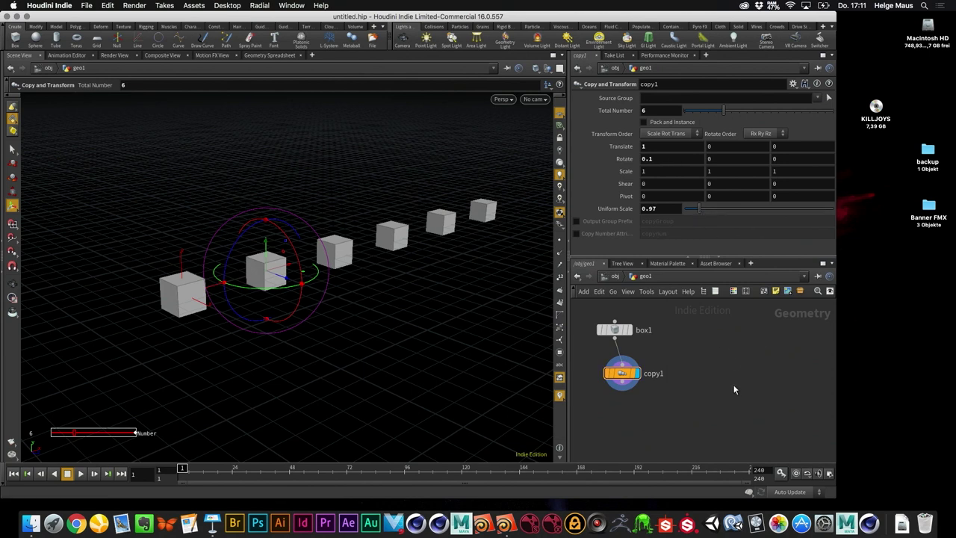
{"action": "key", "text": "Escape"}
{"action": "left_click_drag", "start_coordinate": [306, 301], "coordinate": [335, 336]}
{"action": "key", "text": "Return"}
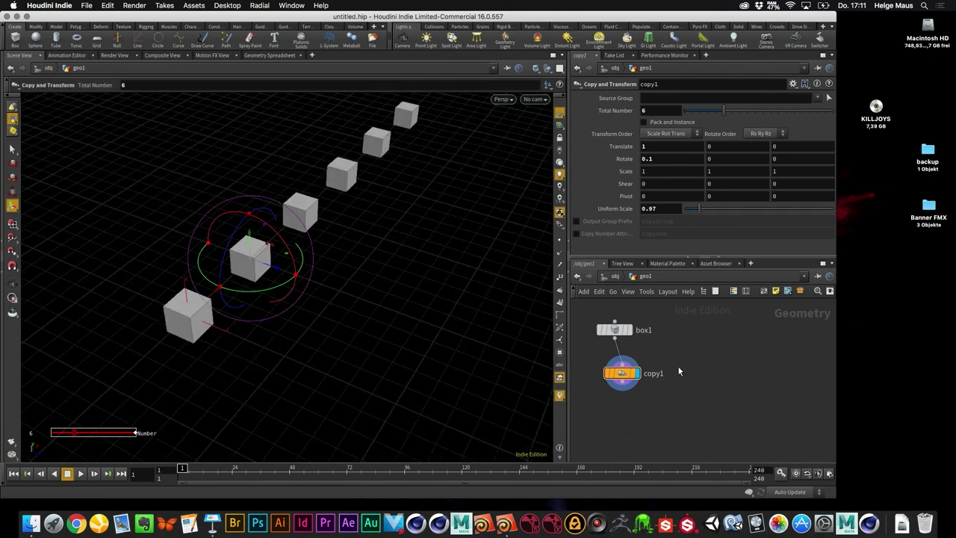
{"action": "scroll", "coordinate": [669, 387], "scroll_direction": "up", "scroll_amount": 3}
{"action": "middle_click_drag", "start_coordinate": [658, 396], "coordinate": [717, 361]}
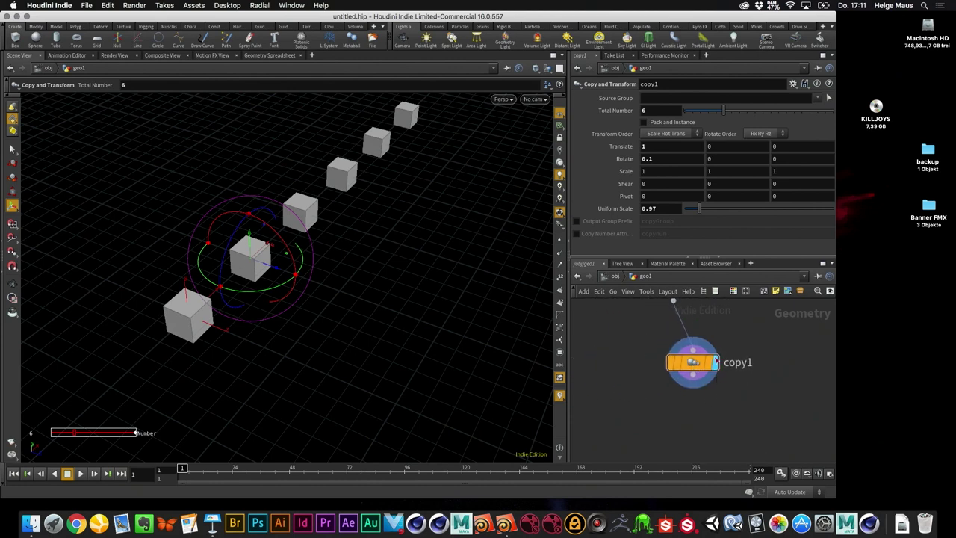
{"action": "mouse_move", "coordinate": [695, 364]}
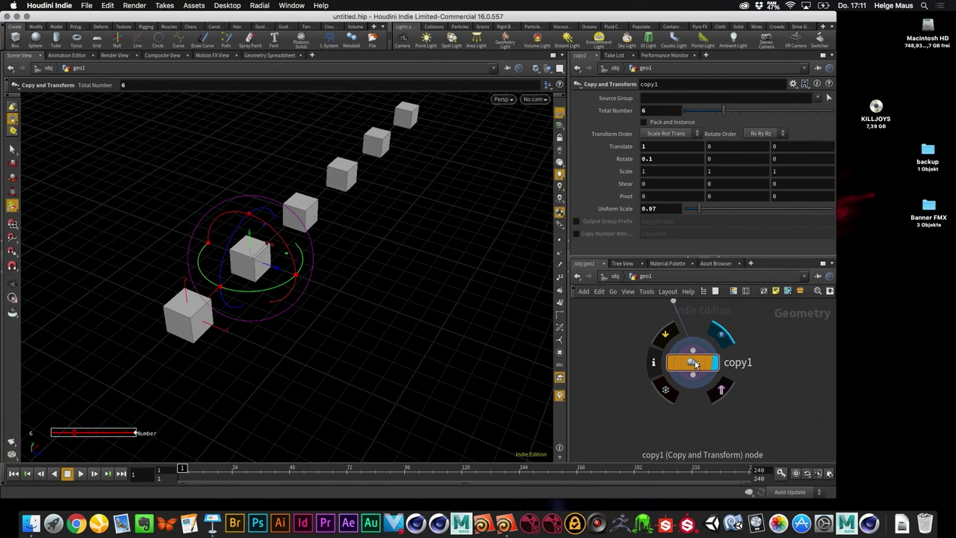
- Add a displayed transform1 below copy1 with Translate X 0.6 to shift the cube row
{"action": "middle_click_drag", "start_coordinate": [697, 415], "coordinate": [651, 398]}
{"action": "key", "text": "Tab"}
{"action": "type", "text": "tran"}
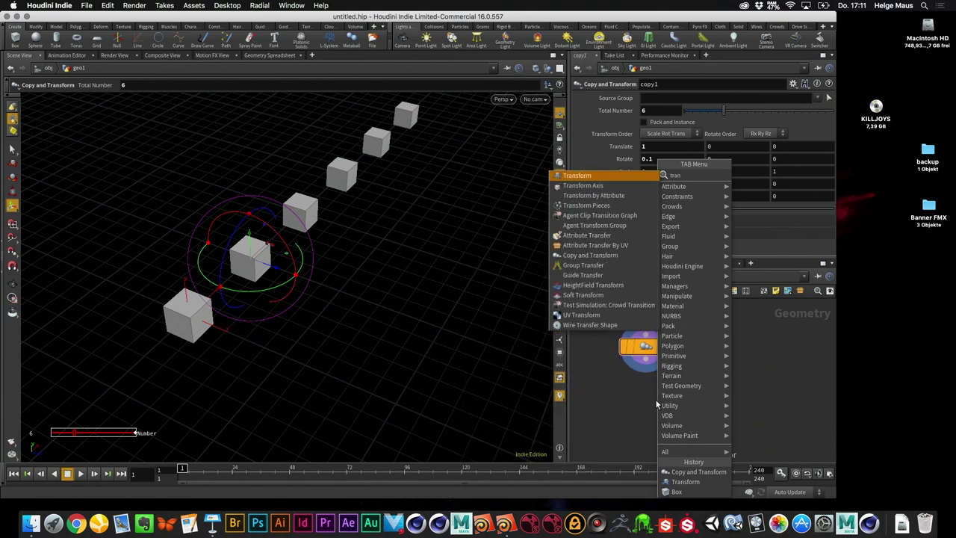
{"action": "type", "text": "s"}
{"action": "key", "text": "Return"}
{"action": "left_click", "coordinate": [656, 399]}
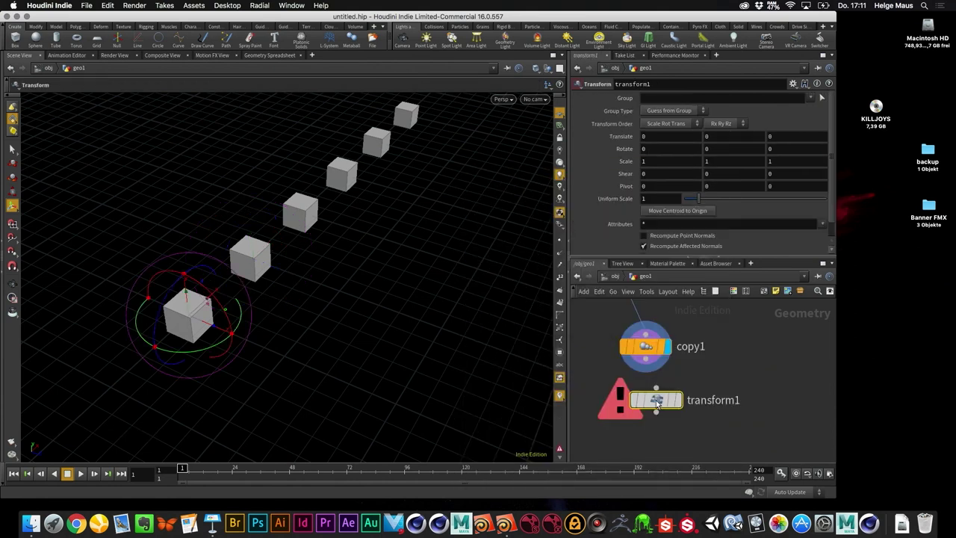
{"action": "left_click", "coordinate": [646, 400]}
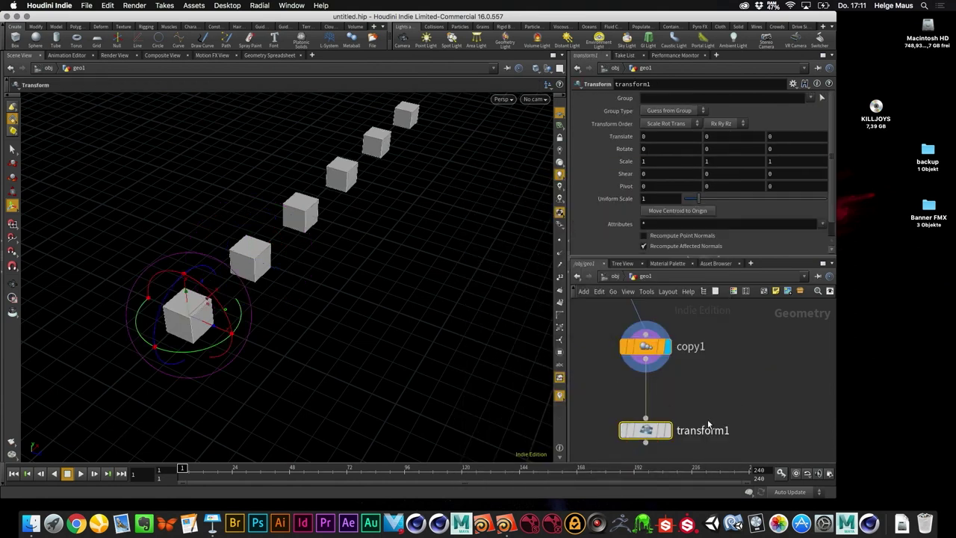
{"action": "left_click", "coordinate": [667, 430]}
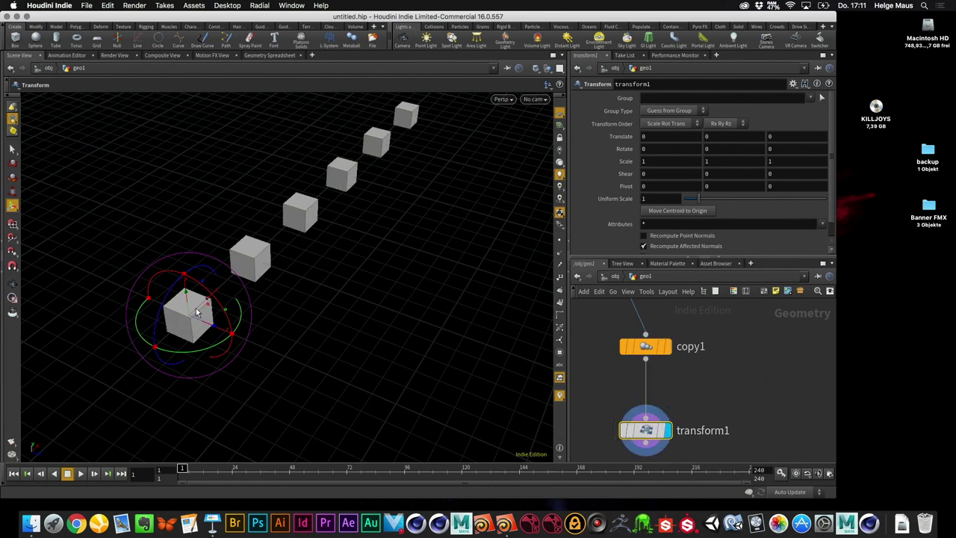
{"action": "left_click_drag", "start_coordinate": [202, 331], "coordinate": [256, 331], "text": "alt"}
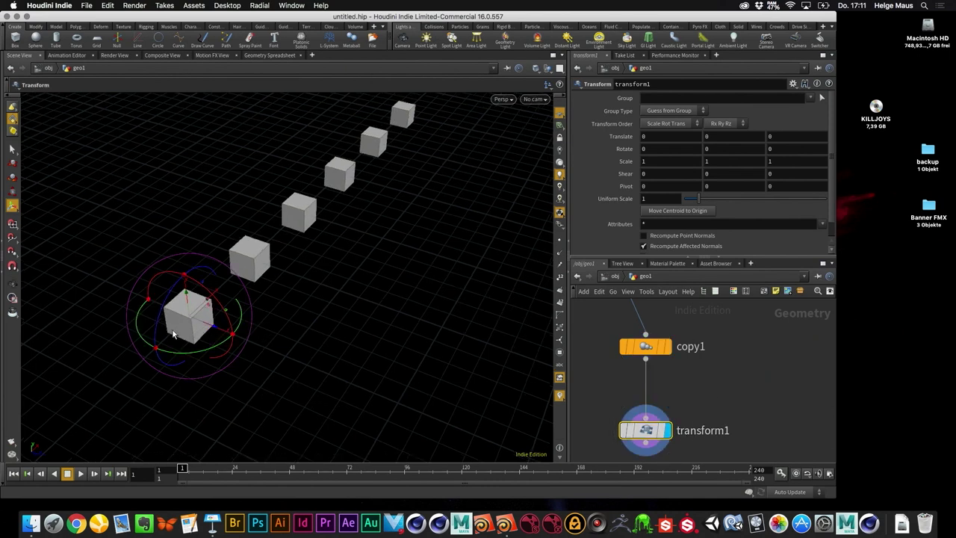
{"action": "middle_click_drag", "start_coordinate": [663, 139], "coordinate": [643, 148]}
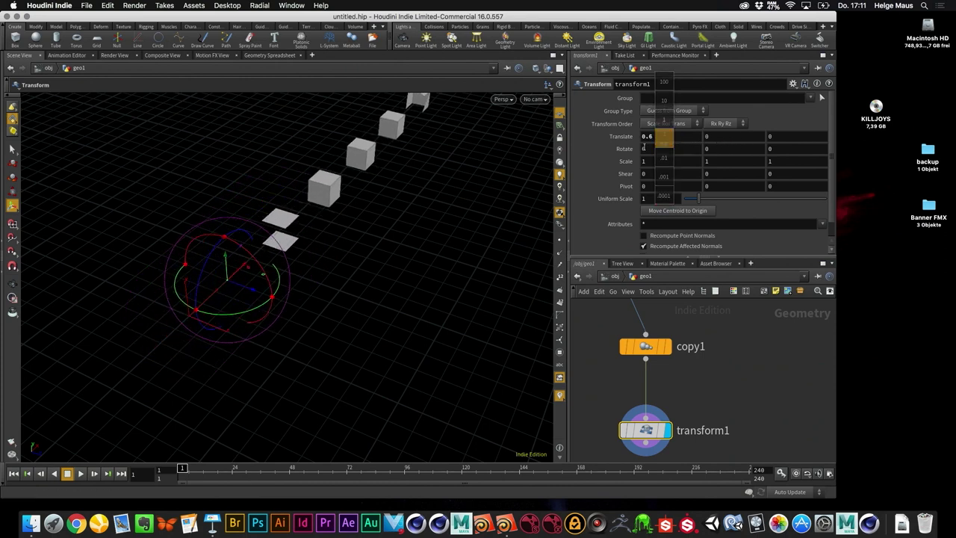
{"action": "middle_click_drag", "start_coordinate": [737, 388], "coordinate": [768, 331]}
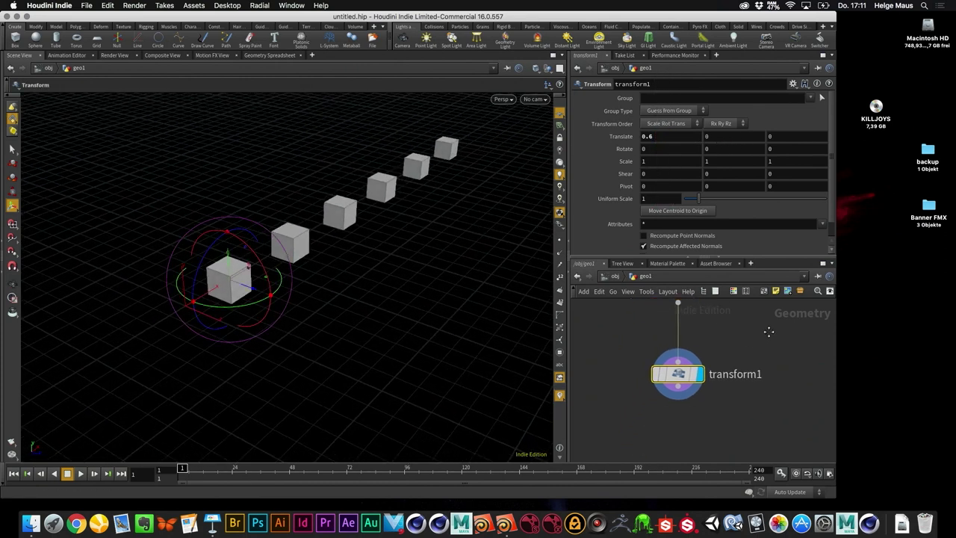
- Add a second Copy and Transform node, copy2, wired under transform1
{"action": "key", "text": "Tab"}
{"action": "type", "text": "copy"}
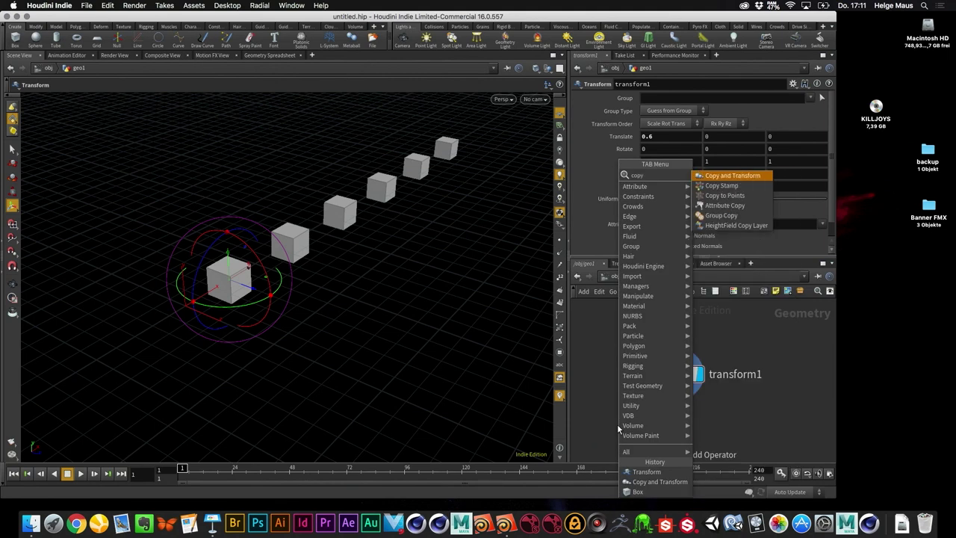
{"action": "key", "text": "Return"}
{"action": "left_click", "coordinate": [618, 424]}
{"action": "left_click", "coordinate": [624, 411]}
{"action": "left_click", "coordinate": [677, 386]}
{"action": "left_click_drag", "start_coordinate": [617, 424], "coordinate": [665, 427]}
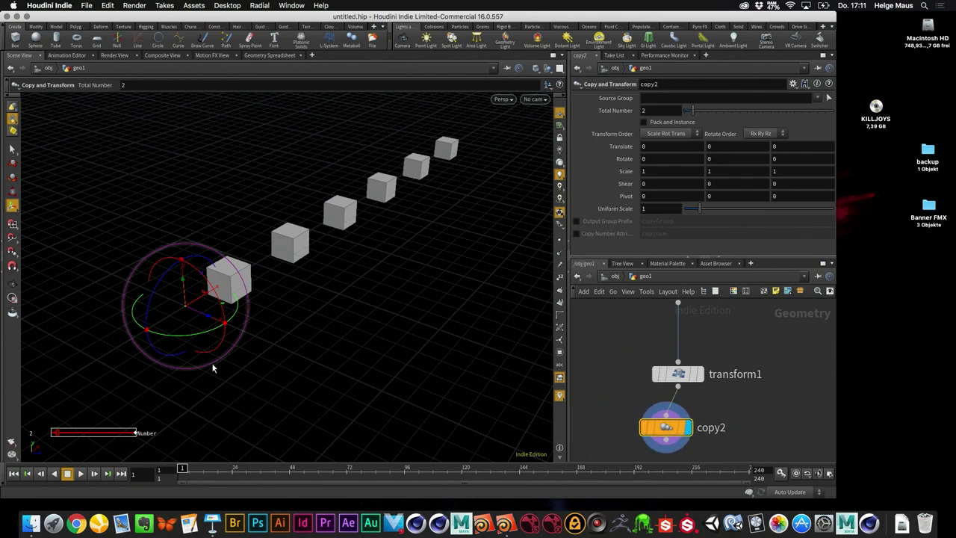
- Give copy2 a 70° Z rotation and 5 copies, forming a star of cube rows
{"action": "mouse_move", "coordinate": [775, 159]}
{"action": "middle_mouse_down"}
{"action": "mouse_move", "coordinate": [812, 159]}
{"action": "mouse_move", "coordinate": [780, 162]}
{"action": "mouse_move", "coordinate": [776, 126]}
{"action": "mouse_move", "coordinate": [808, 130]}
{"action": "mouse_move", "coordinate": [780, 171]}
{"action": "middle_mouse_up"}
{"action": "left_click_drag", "start_coordinate": [692, 110], "coordinate": [717, 110]}
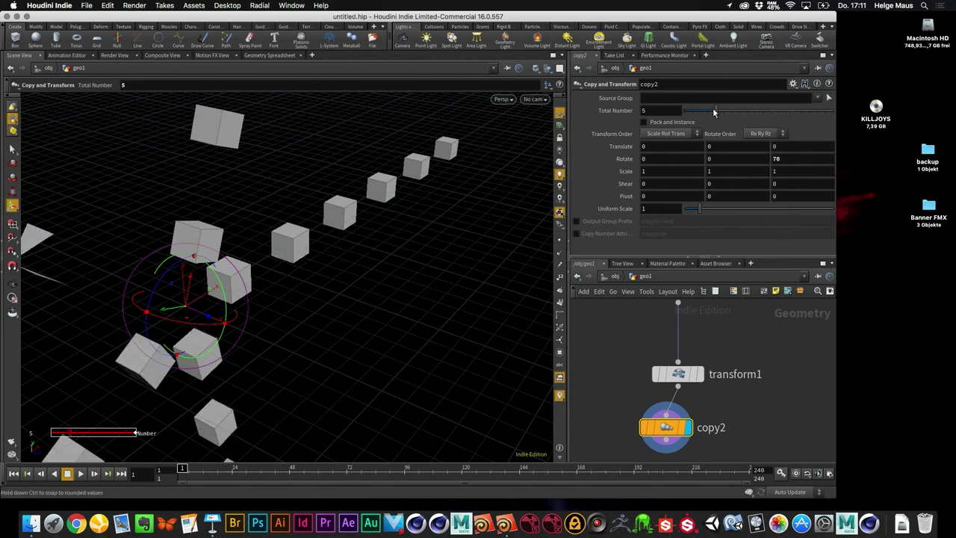
{"action": "right_click_drag", "start_coordinate": [406, 216], "coordinate": [183, 196]}
{"action": "left_click_drag", "start_coordinate": [184, 196], "coordinate": [289, 269]}
{"action": "key", "text": "Return"}
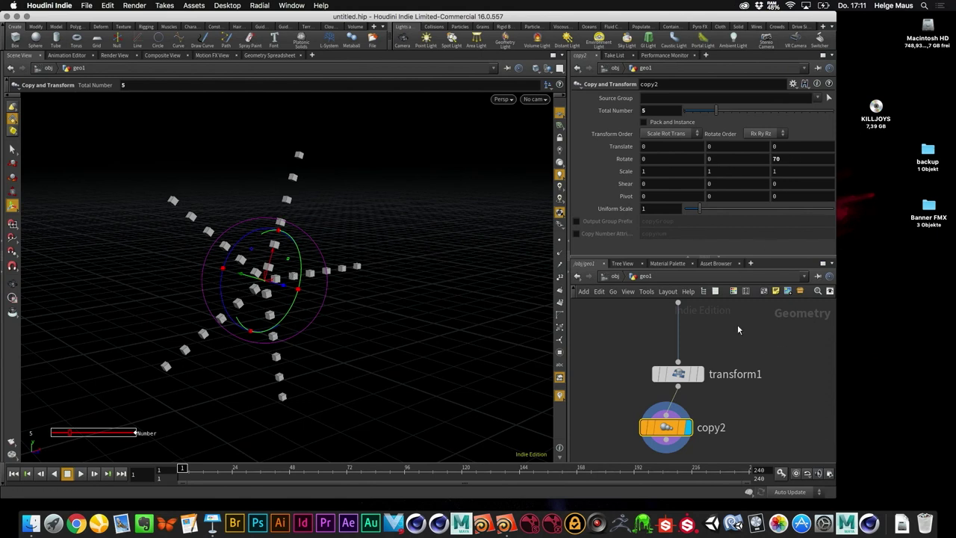
- Frame the network and box-select copy1, transform1 and copy2
{"action": "key", "text": "l"}
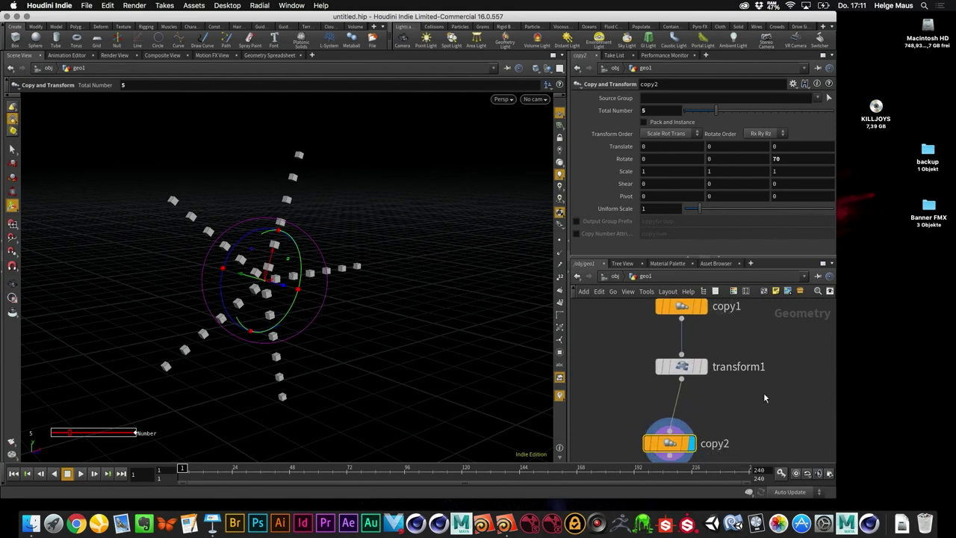
{"action": "middle_click_drag", "start_coordinate": [780, 391], "coordinate": [764, 422]}
{"action": "scroll", "coordinate": [764, 417], "scroll_direction": "down", "scroll_amount": 3}
{"action": "left_click_drag", "start_coordinate": [765, 337], "coordinate": [654, 457]}
- Lay out the selected nodes into a neat column and compare copy1's and transform1's parameters
{"action": "key", "text": "l"}
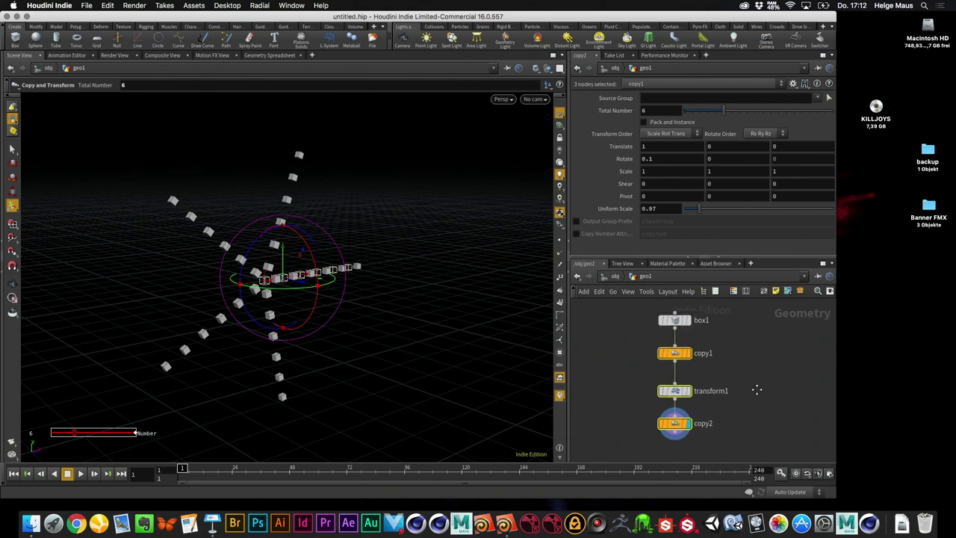
{"action": "left_click", "coordinate": [676, 364]}
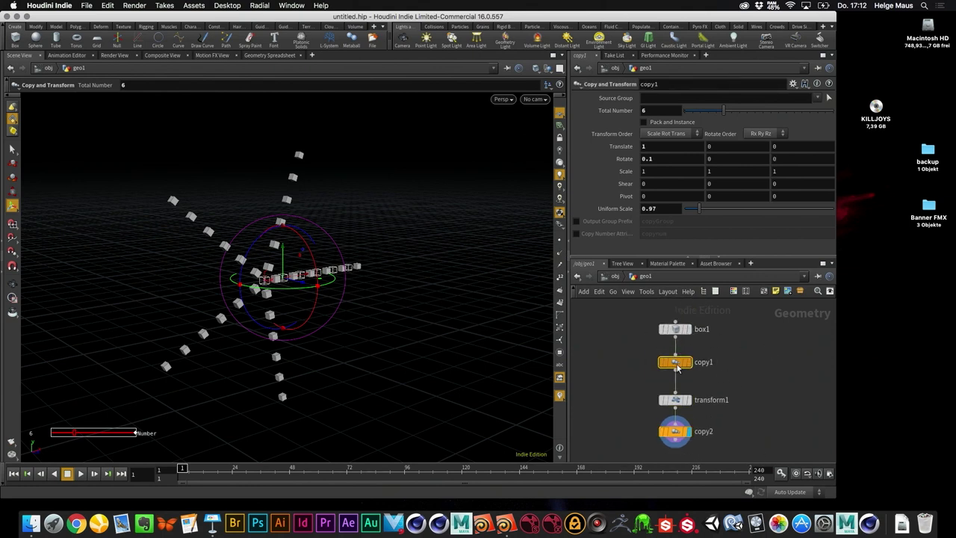
{"action": "left_click", "coordinate": [675, 399]}
{"action": "left_click", "coordinate": [675, 432]}
{"action": "left_click", "coordinate": [675, 400]}
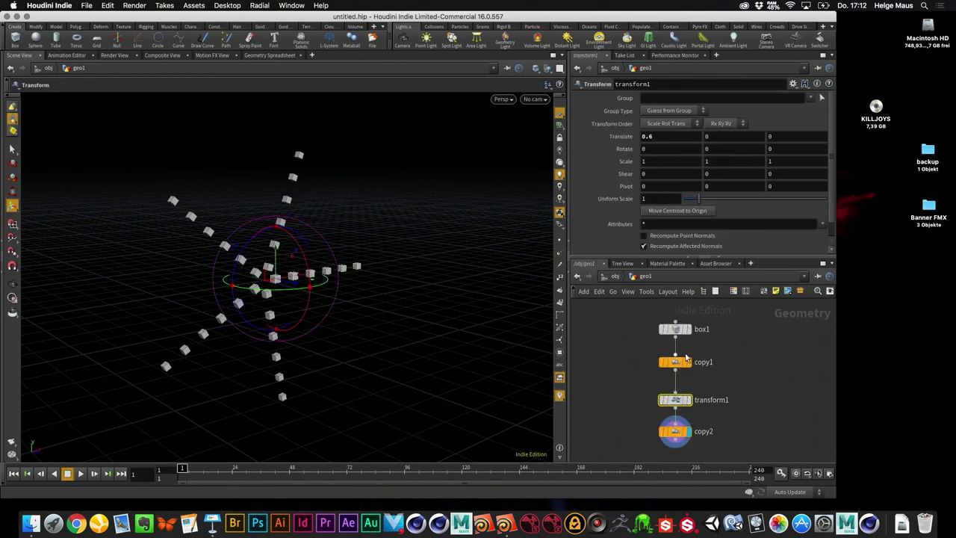
{"action": "left_click", "coordinate": [676, 362]}
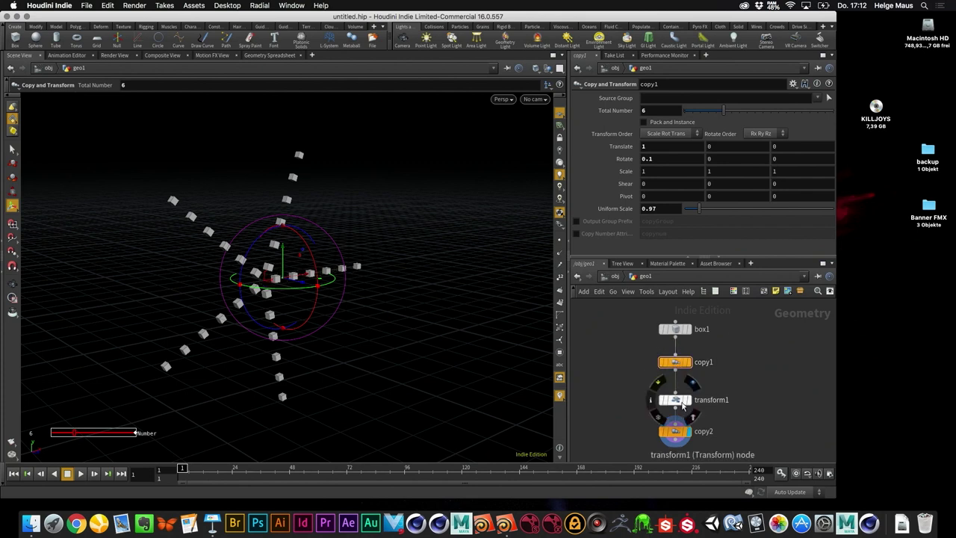
{"action": "left_click", "coordinate": [675, 399]}
{"action": "left_click", "coordinate": [676, 362]}
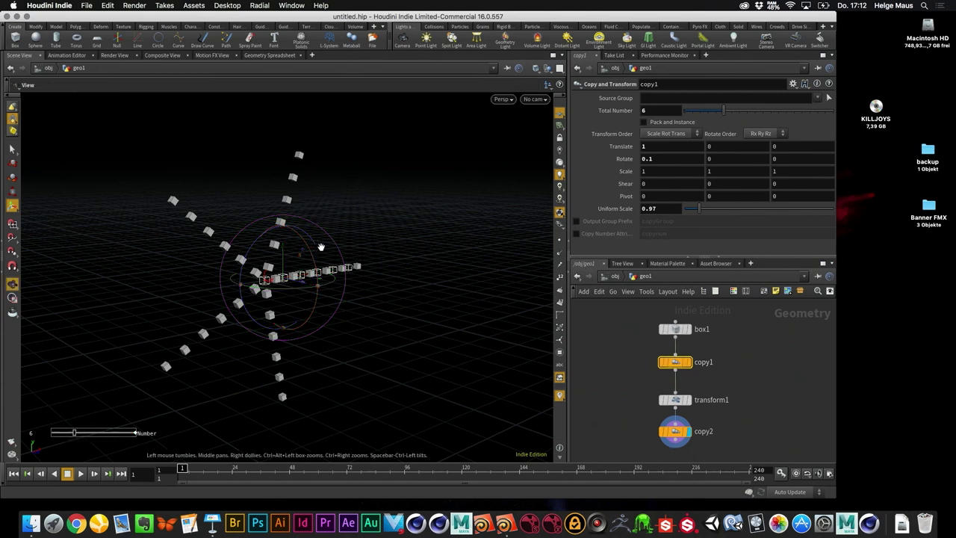
- At /obj hide geo1, create a new box1 object, and dive in to its 1×1×1 cube
{"action": "key", "text": "u"}
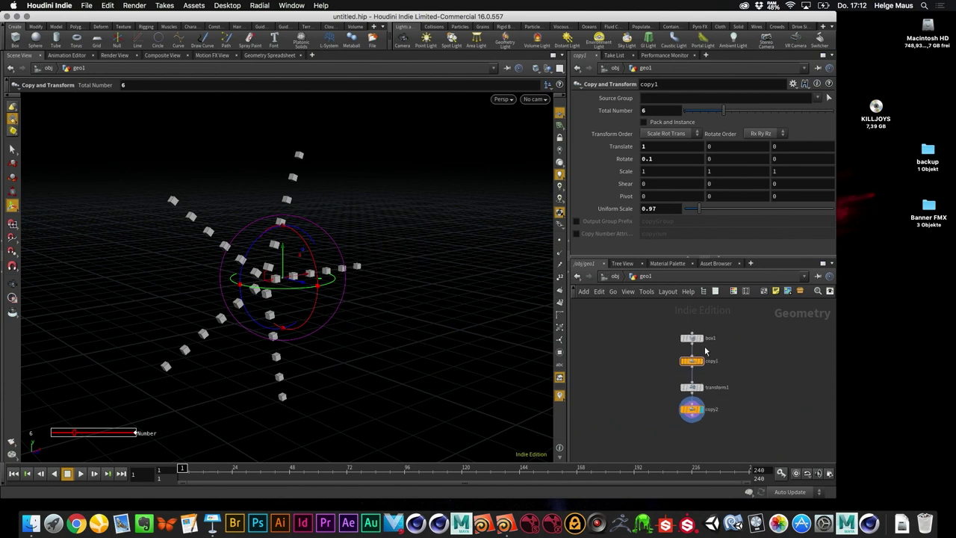
{"action": "left_click", "coordinate": [683, 339]}
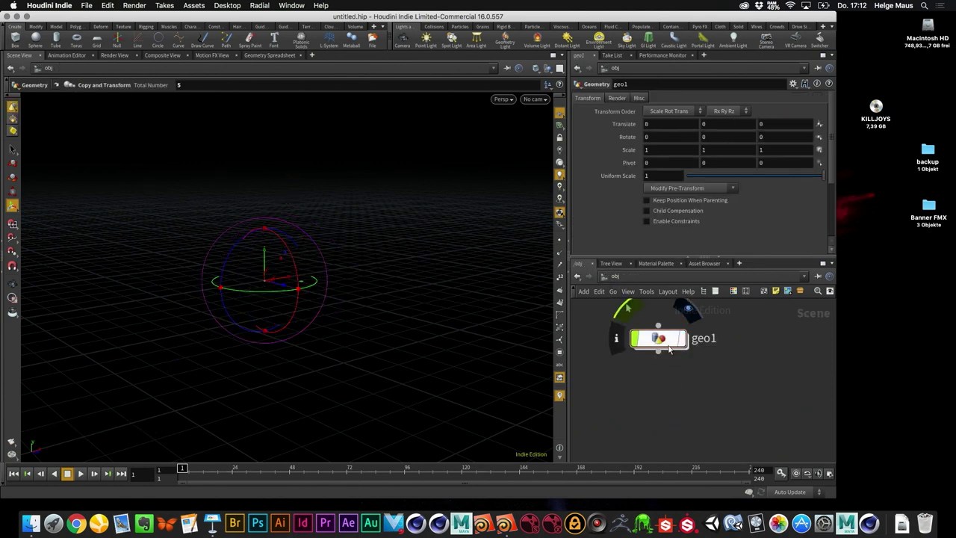
{"action": "left_click_drag", "start_coordinate": [658, 338], "coordinate": [630, 337]}
{"action": "key", "text": "Tab"}
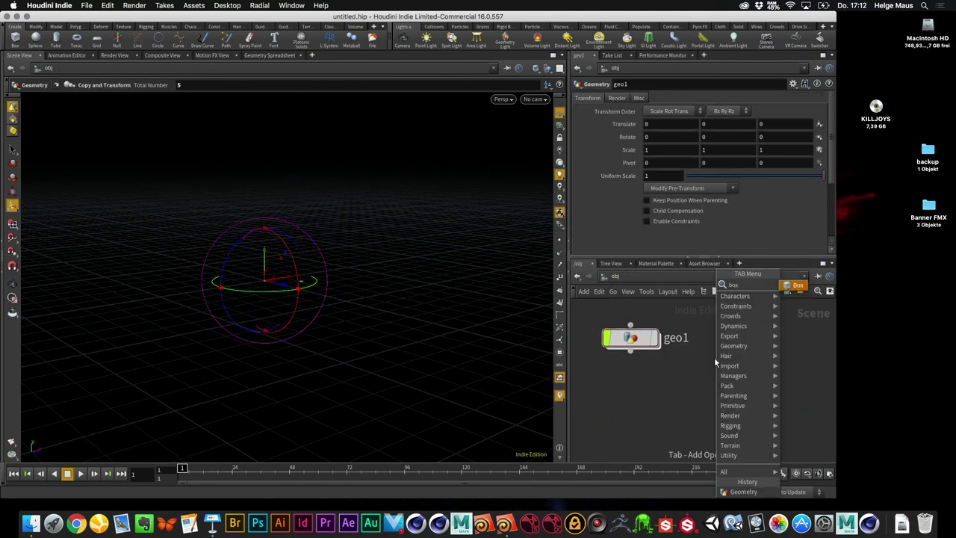
{"action": "type", "text": "box"}
{"action": "key", "text": "Return"}
{"action": "double_click", "coordinate": [714, 357]}
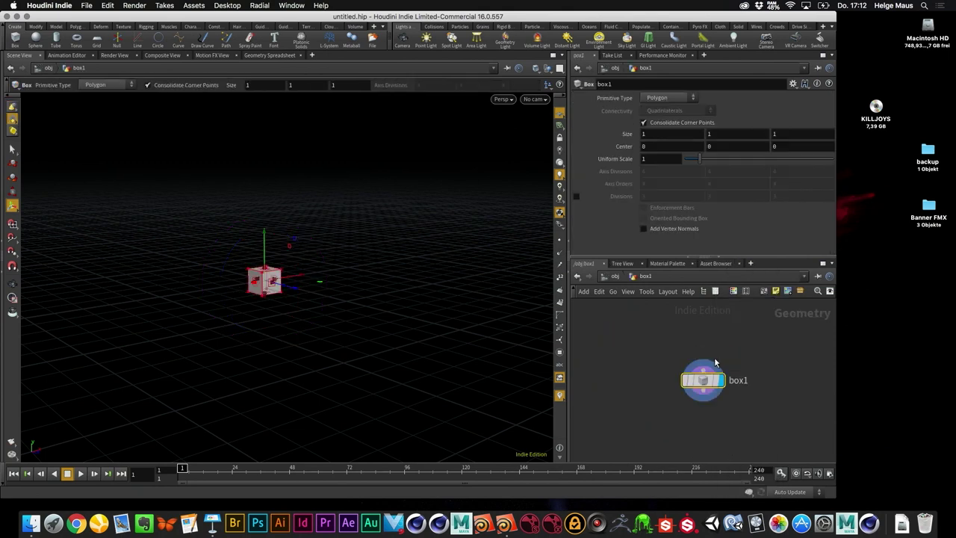
{"action": "left_click", "coordinate": [733, 368]}
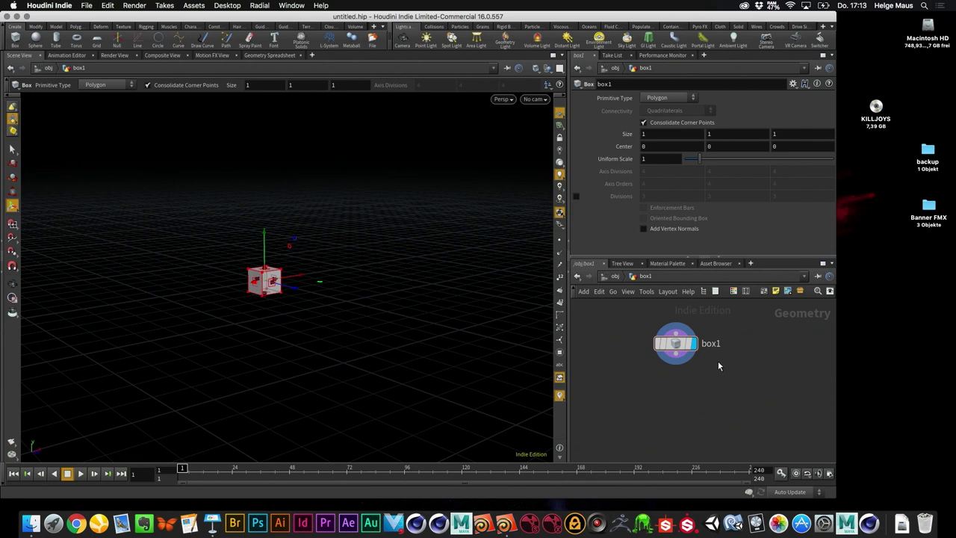
- Add a Circle node (circle1) and place it beside box1
{"action": "key", "text": "Tab"}
{"action": "type", "text": "cir"}
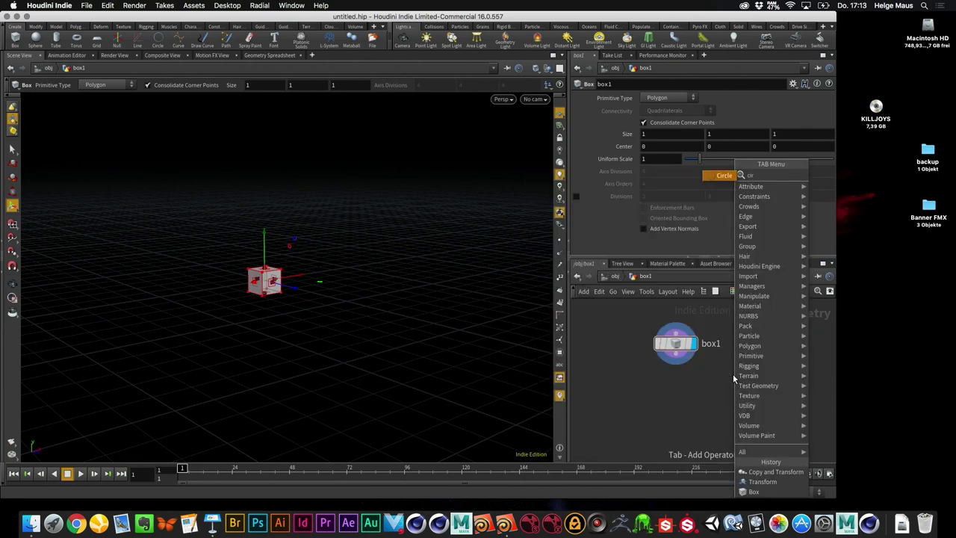
{"action": "key", "text": "Return"}
{"action": "left_click", "coordinate": [733, 377]}
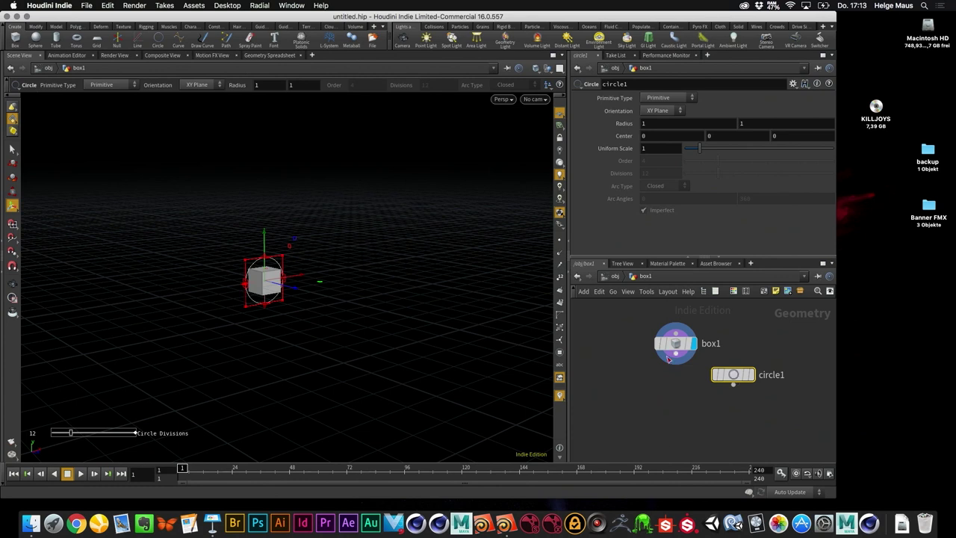
{"action": "left_click_drag", "start_coordinate": [733, 377], "coordinate": [728, 362]}
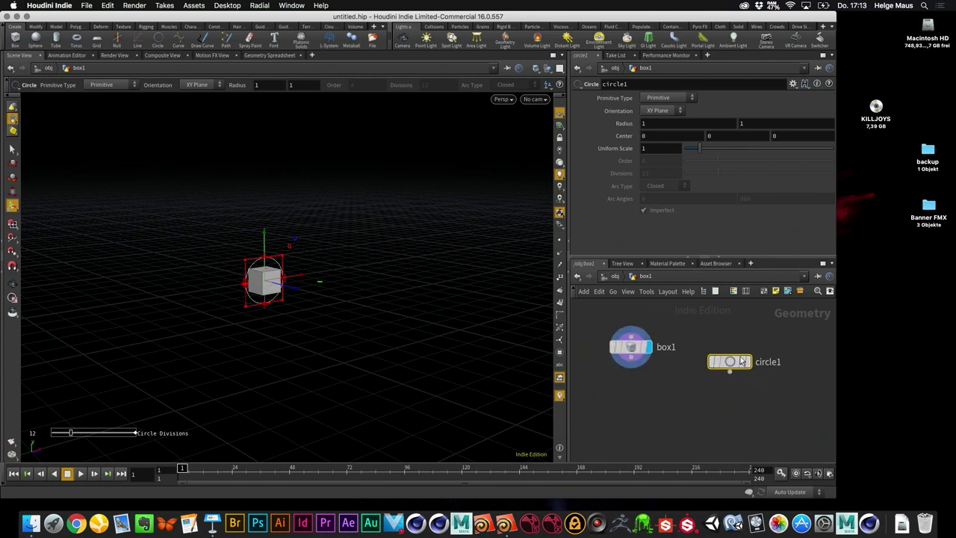
- Lay circle1 flat on the ZX plane and set its uniform scale to 3.22
{"action": "scroll", "coordinate": [258, 297], "scroll_direction": "up", "scroll_amount": 3}
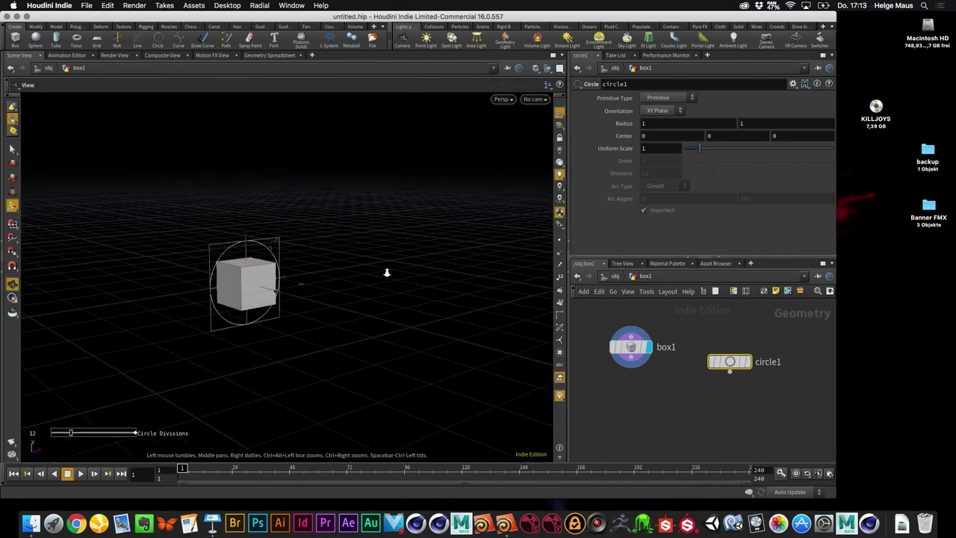
{"action": "scroll", "coordinate": [194, 292], "scroll_direction": "down", "scroll_amount": 2}
{"action": "scroll", "coordinate": [194, 292], "scroll_direction": "up", "scroll_amount": 4}
{"action": "left_click", "coordinate": [655, 111]}
{"action": "left_click", "coordinate": [657, 131]}
{"action": "left_click", "coordinate": [663, 111]}
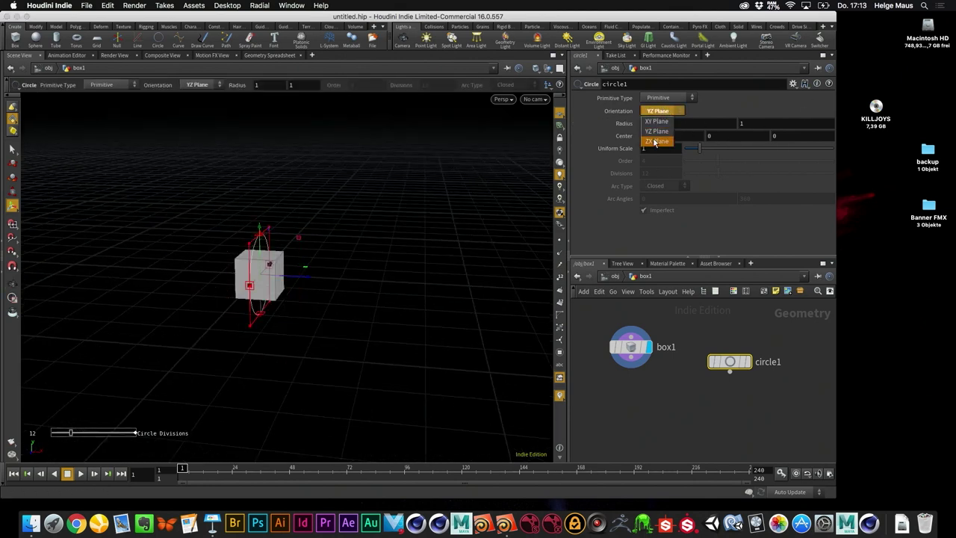
{"action": "left_click", "coordinate": [657, 141]}
{"action": "left_click_drag", "start_coordinate": [700, 148], "coordinate": [732, 143]}
{"action": "key", "text": "Escape"}
{"action": "left_click_drag", "start_coordinate": [375, 254], "coordinate": [386, 289]}
{"action": "key", "text": "Return"}
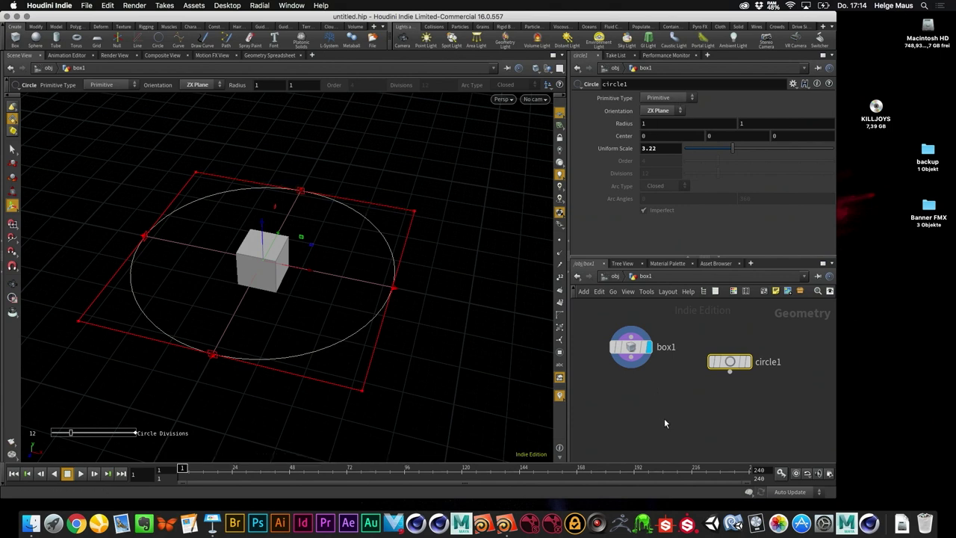
- Add a Copy Stamp node (copy1) and position it below box1
{"action": "key", "text": "Tab"}
{"action": "type", "text": "cop"}
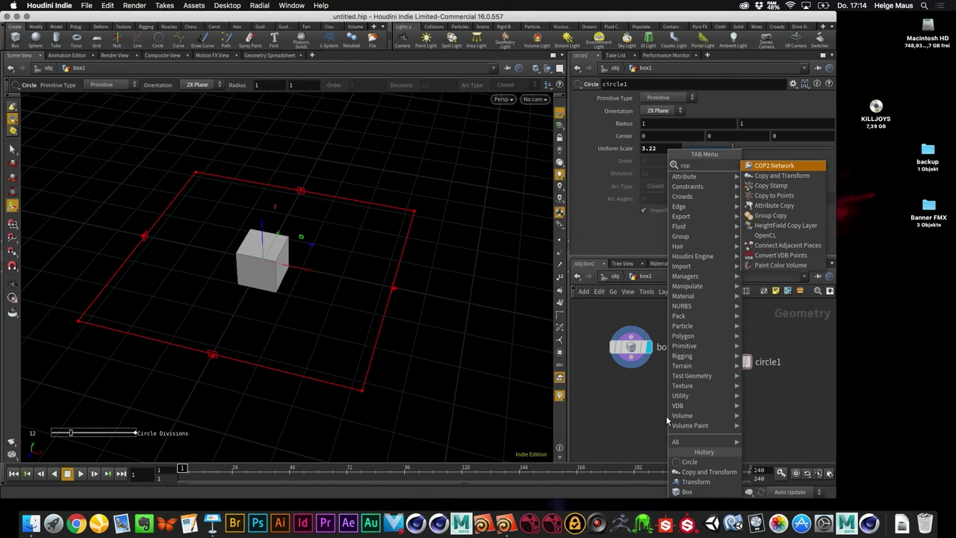
{"action": "key", "text": "Down"}
{"action": "key", "text": "Down"}
{"action": "key", "text": "Return"}
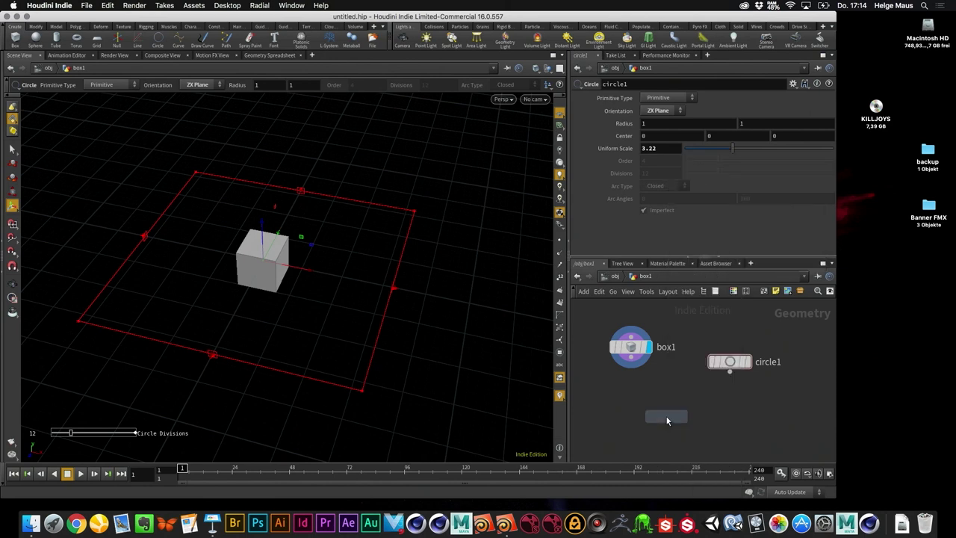
{"action": "left_click", "coordinate": [668, 420]}
{"action": "left_click_drag", "start_coordinate": [667, 420], "coordinate": [673, 407]}
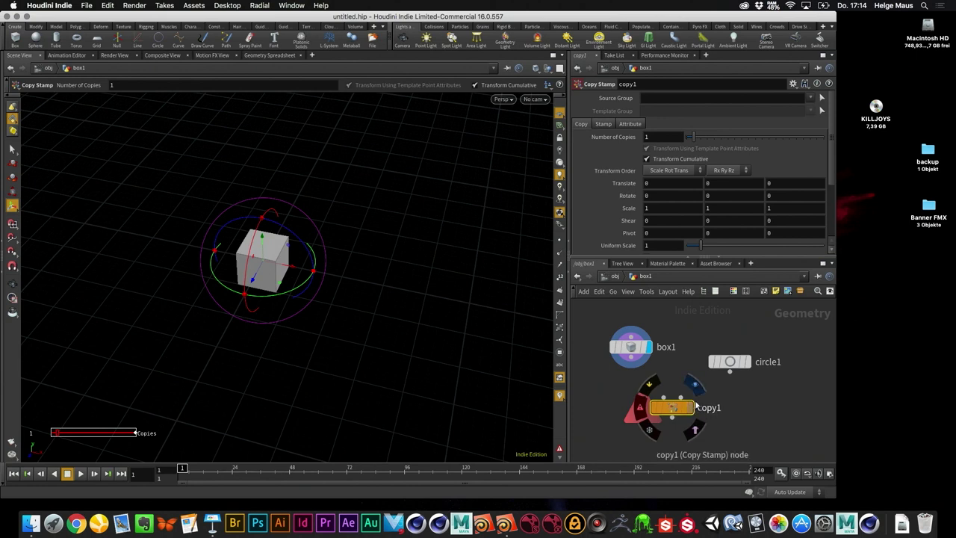
{"action": "left_click_drag", "start_coordinate": [673, 409], "coordinate": [689, 405]}
{"action": "mouse_move", "coordinate": [690, 402]}
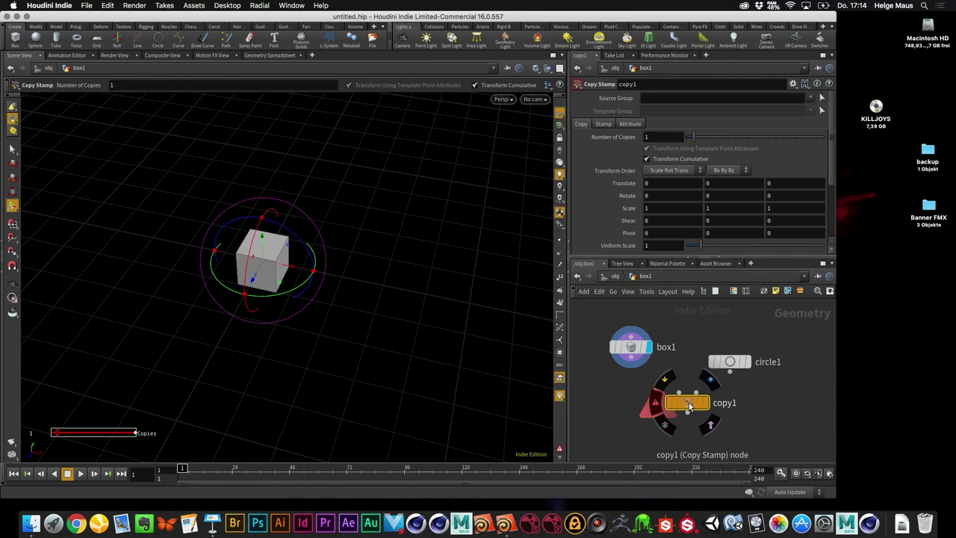
- Wire box1 into copy1's first input and circle1 into its template input
{"action": "scroll", "coordinate": [751, 407], "scroll_direction": "up", "scroll_amount": 1}
{"action": "left_click_drag", "start_coordinate": [836, 496], "coordinate": [836, 486]}
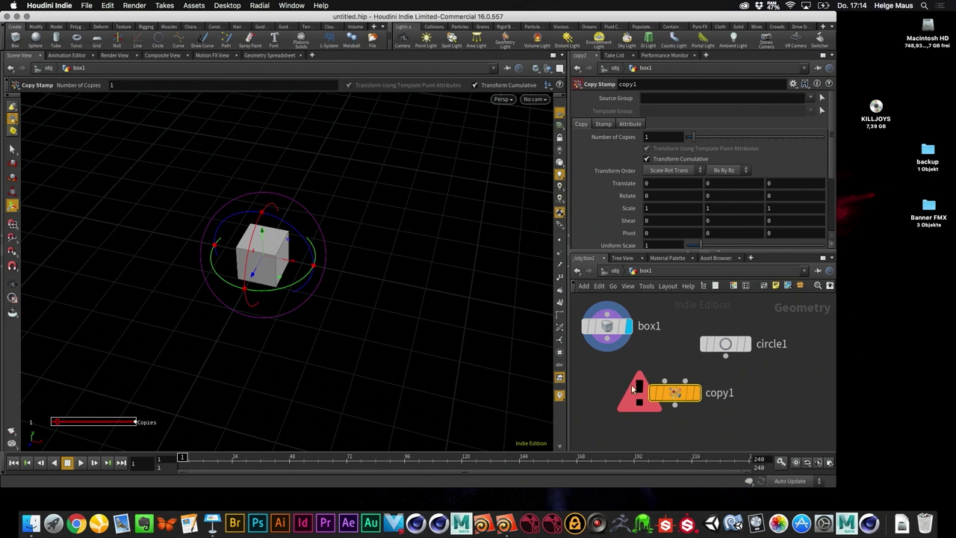
{"action": "middle_click", "coordinate": [679, 395]}
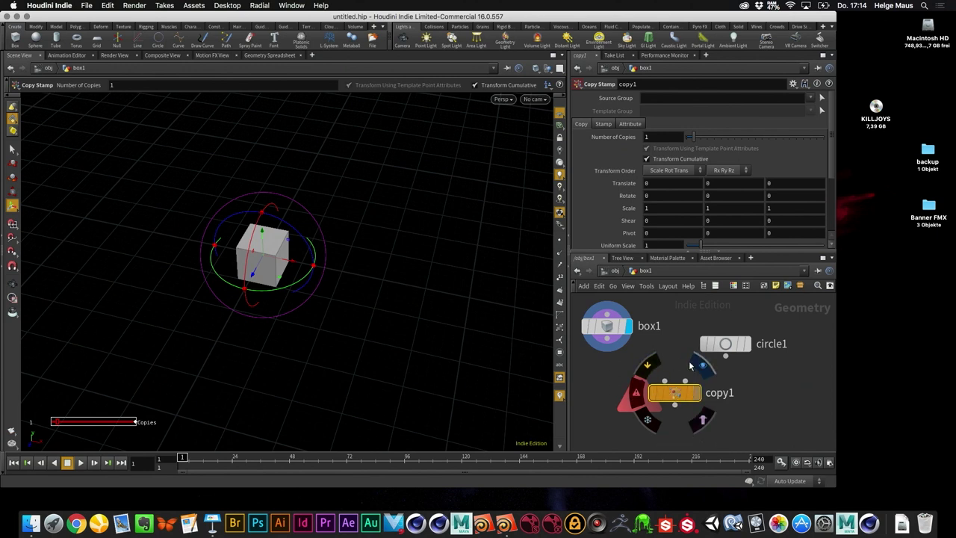
{"action": "middle_click", "coordinate": [676, 394]}
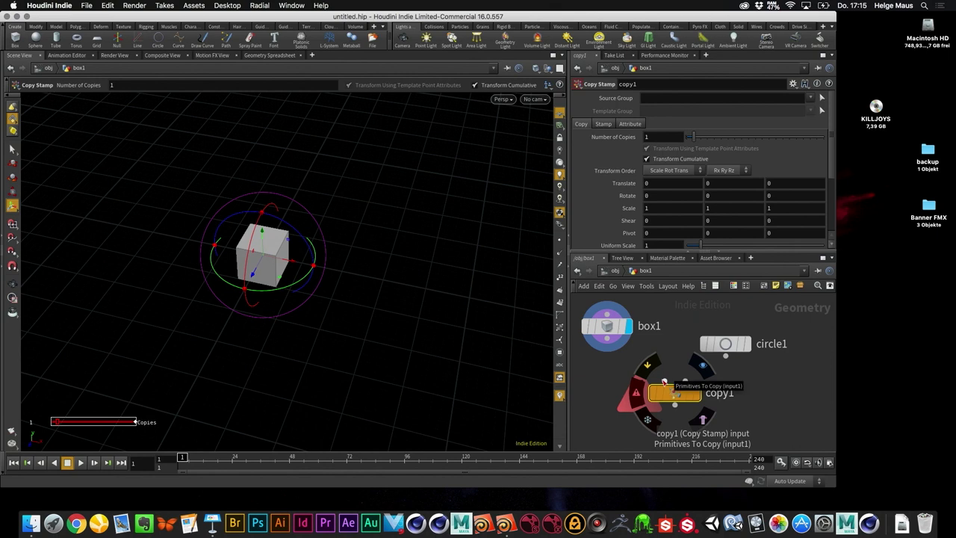
{"action": "left_click_drag", "start_coordinate": [664, 382], "coordinate": [606, 349]}
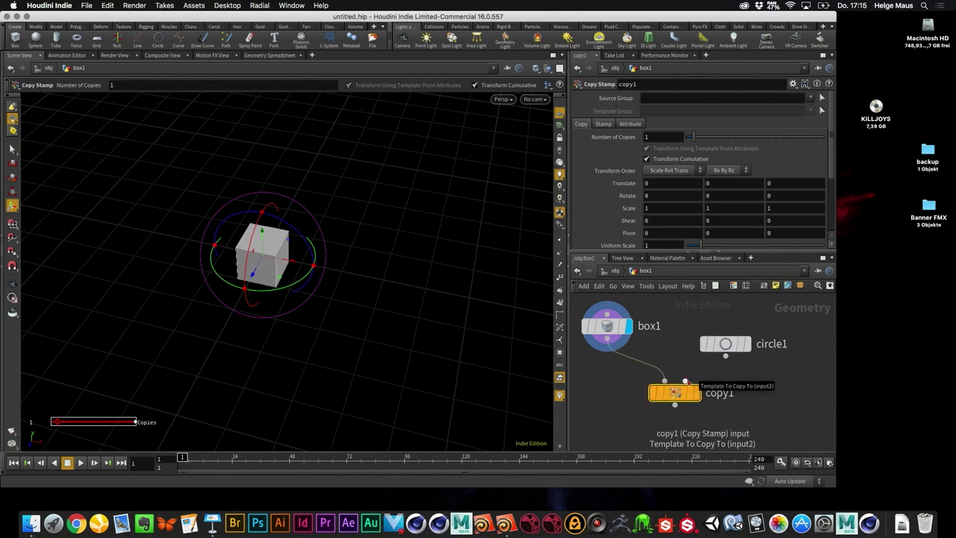
{"action": "left_click", "coordinate": [686, 382]}
{"action": "left_click", "coordinate": [726, 355]}
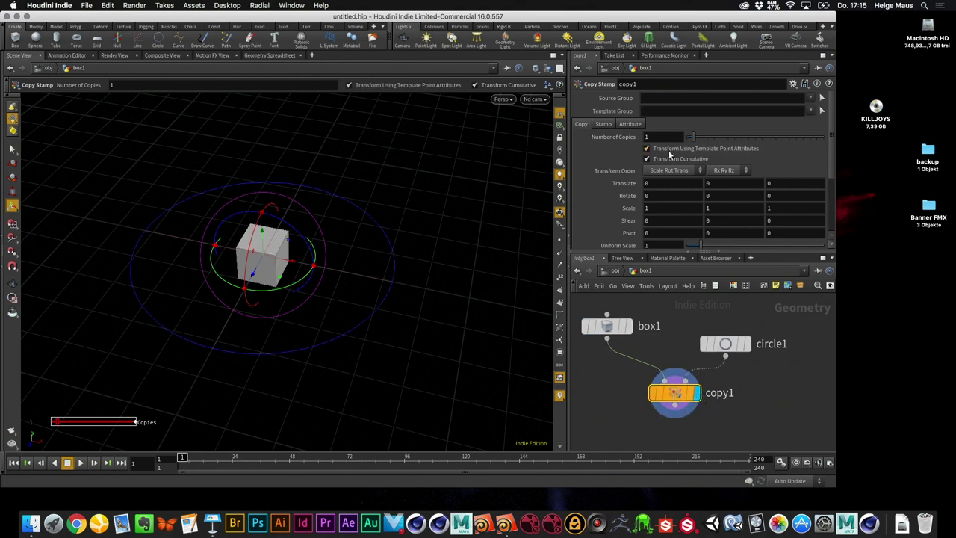
{"action": "left_click", "coordinate": [728, 345]}
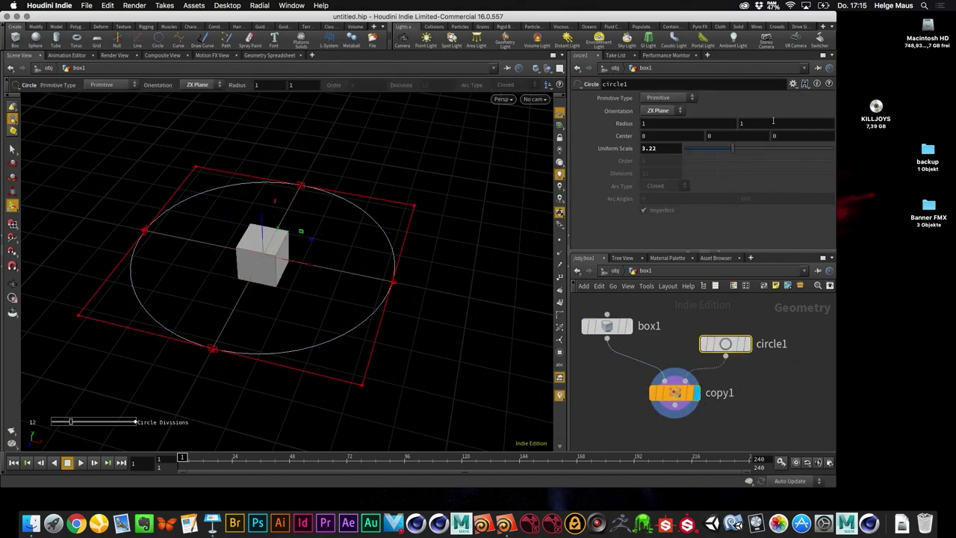
- Make circle1 a Polygon with 6 divisions
{"action": "left_click", "coordinate": [672, 98]}
{"action": "left_click", "coordinate": [668, 118]}
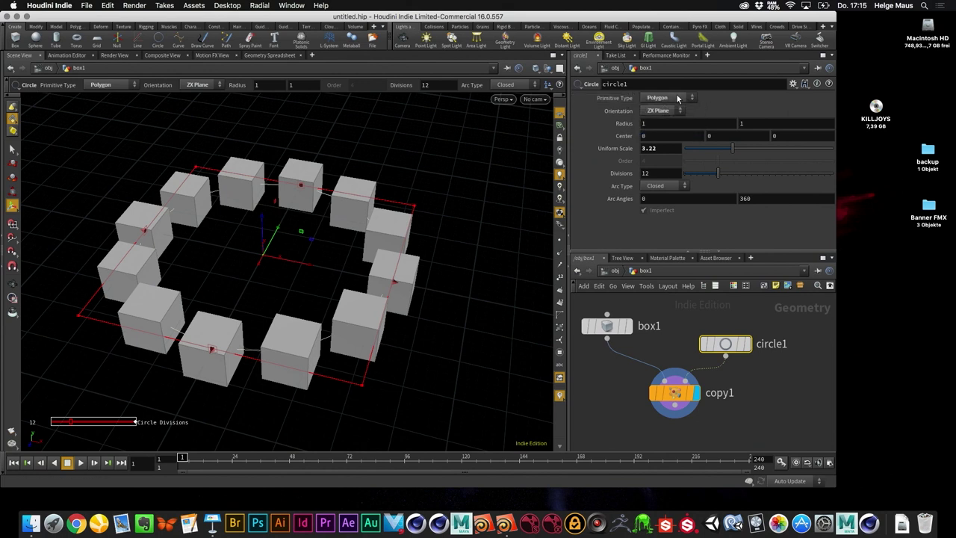
{"action": "left_click", "coordinate": [750, 345]}
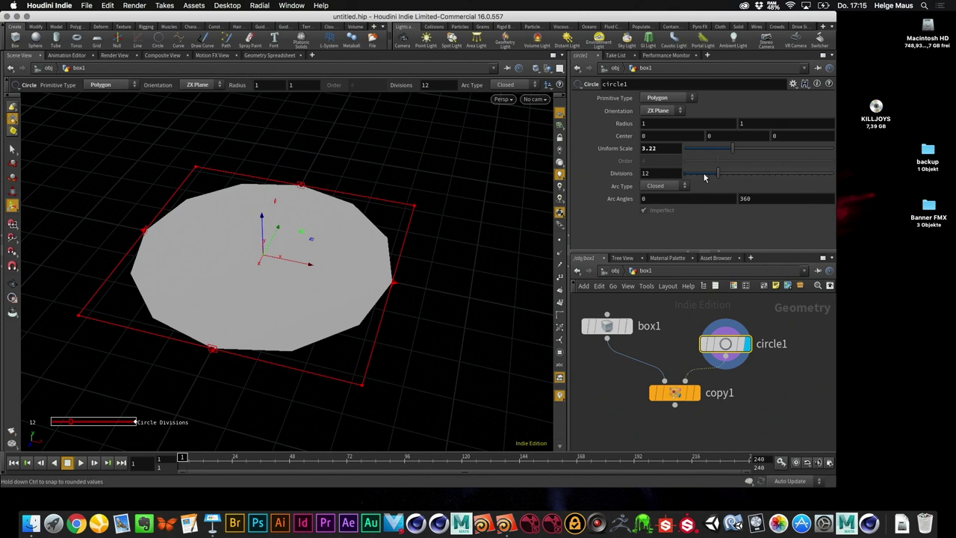
{"action": "mouse_move", "coordinate": [715, 175]}
{"action": "left_mouse_down"}
{"action": "mouse_move", "coordinate": [762, 177]}
{"action": "mouse_move", "coordinate": [690, 174]}
{"action": "mouse_move", "coordinate": [699, 173]}
{"action": "left_mouse_up"}
{"action": "left_click", "coordinate": [696, 393]}
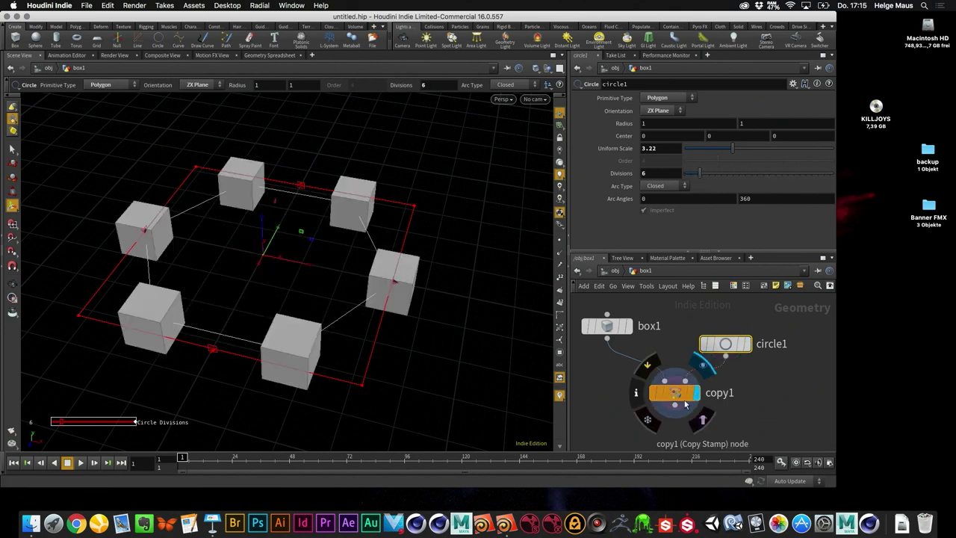
- Set copy1 to 3 copies and circle1's uniform scale to 2.95
{"action": "left_click", "coordinate": [686, 403]}
{"action": "left_click_drag", "start_coordinate": [693, 138], "coordinate": [735, 154]}
{"action": "left_click", "coordinate": [724, 344]}
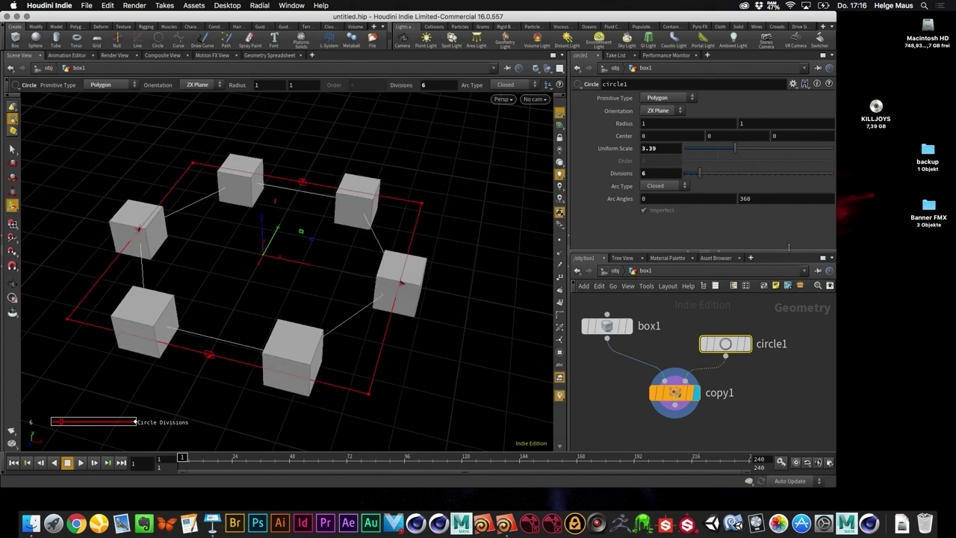
{"action": "left_click", "coordinate": [725, 344]}
{"action": "left_click_drag", "start_coordinate": [731, 149], "coordinate": [729, 149]}
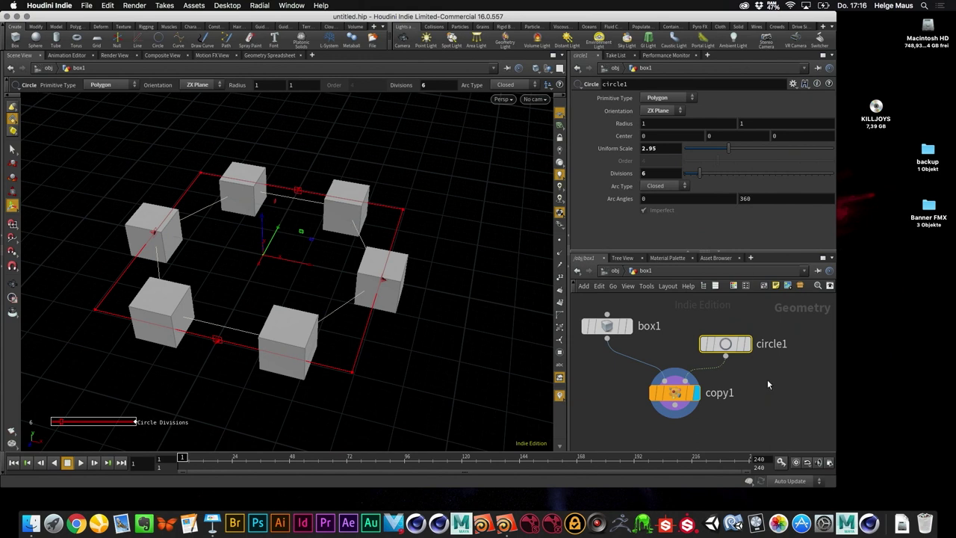
- Auto-arrange the network nodes with the L layout key
{"action": "mouse_move", "coordinate": [725, 344]}
{"action": "scroll", "coordinate": [752, 395], "scroll_direction": "down", "scroll_amount": 2}
{"action": "middle_click_drag", "start_coordinate": [752, 394], "coordinate": [718, 375]}
{"action": "key", "text": "l"}
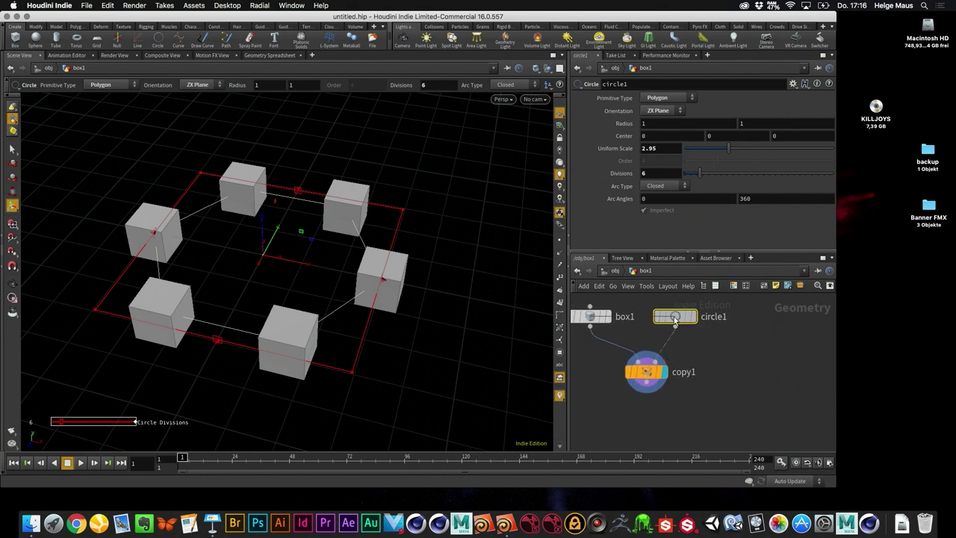
- Add a 10×10 Grid node (grid1) and move it up to the right
{"action": "left_click", "coordinate": [734, 342]}
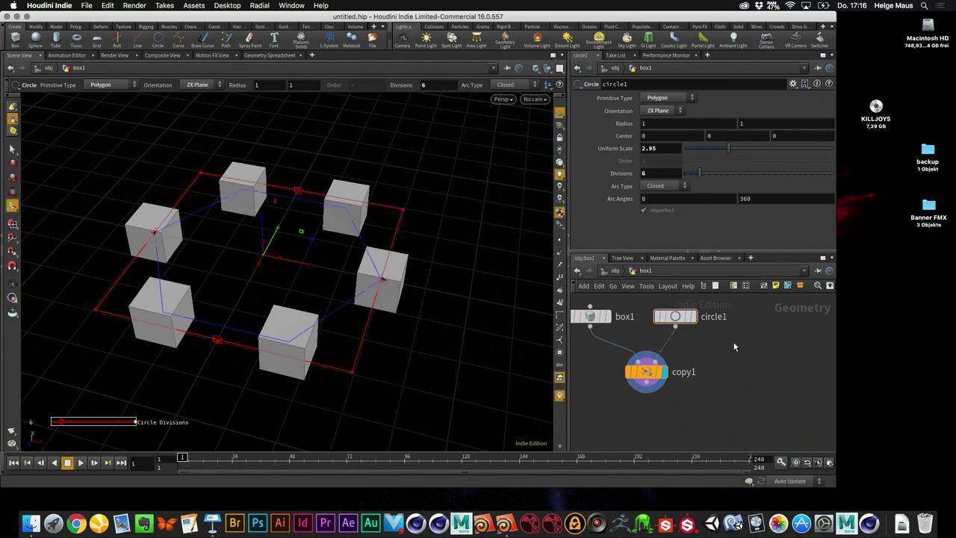
{"action": "key", "text": "Tab"}
{"action": "type", "text": "gri"}
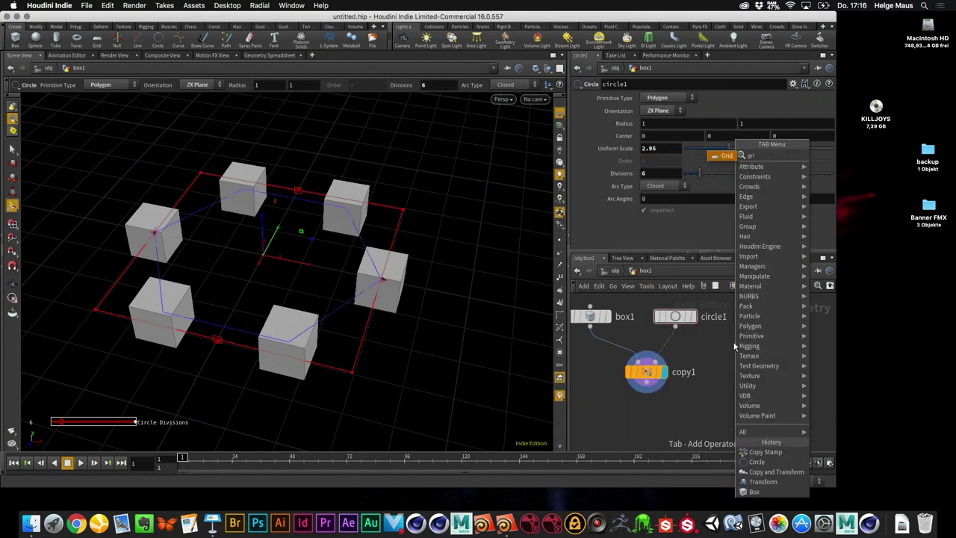
{"action": "key", "text": "Return"}
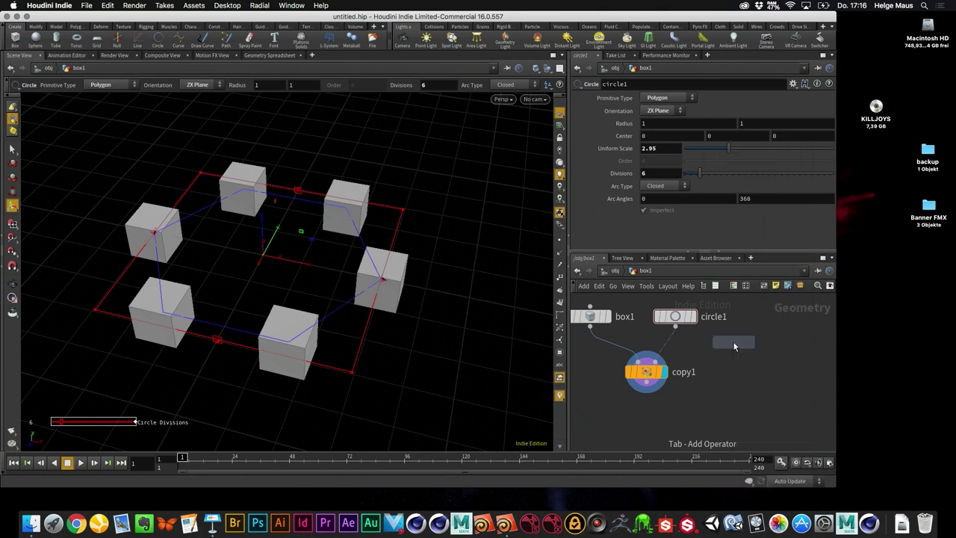
{"action": "left_click", "coordinate": [733, 343]}
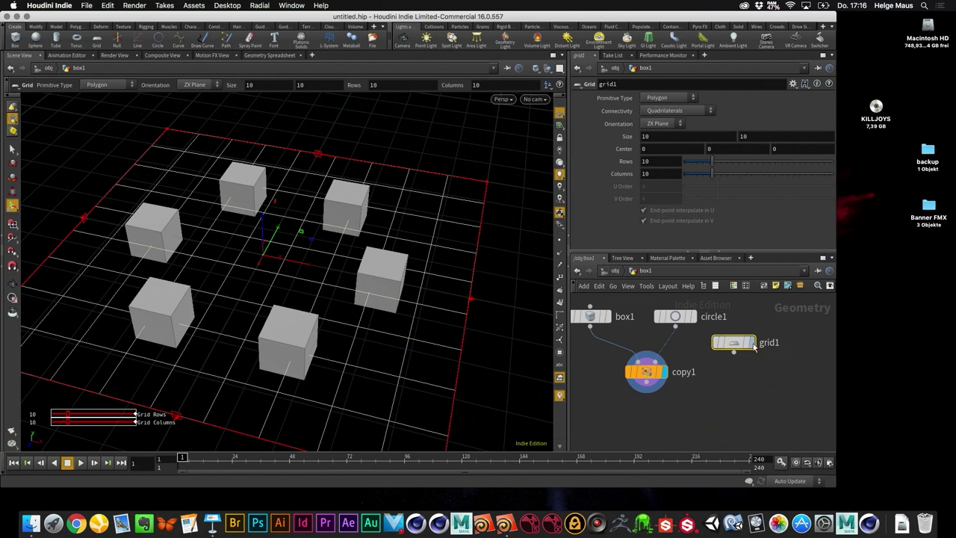
{"action": "left_click_drag", "start_coordinate": [753, 344], "coordinate": [783, 325]}
- Wire grid1 into copy1's template input so cubes fill the grid points
{"action": "left_click_drag", "start_coordinate": [650, 372], "coordinate": [647, 386]}
{"action": "left_click", "coordinate": [654, 374]}
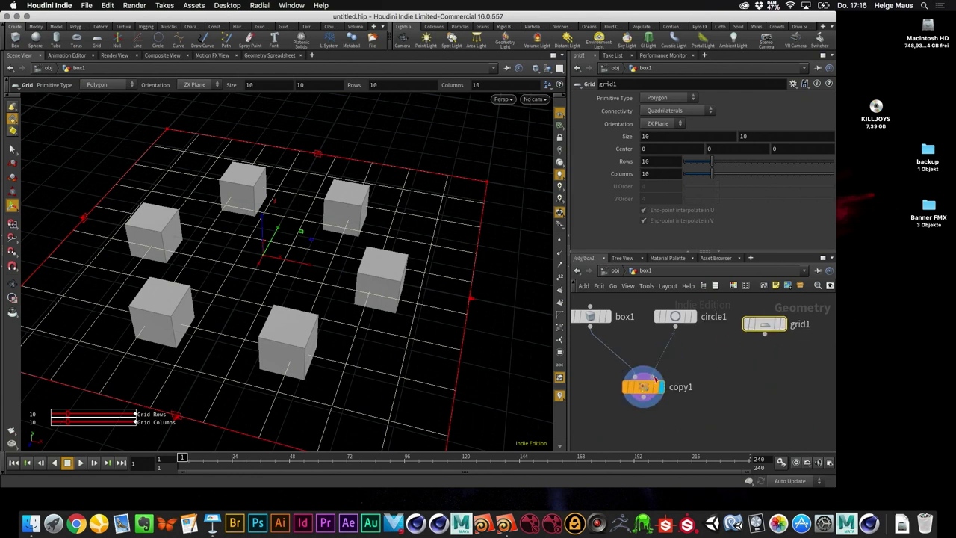
{"action": "left_click", "coordinate": [767, 335]}
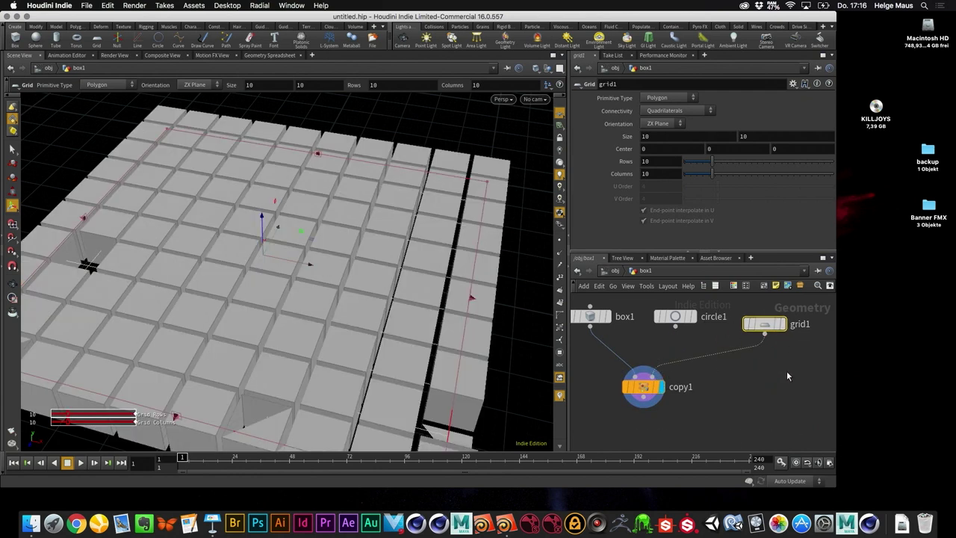
{"action": "mouse_move", "coordinate": [750, 332]}
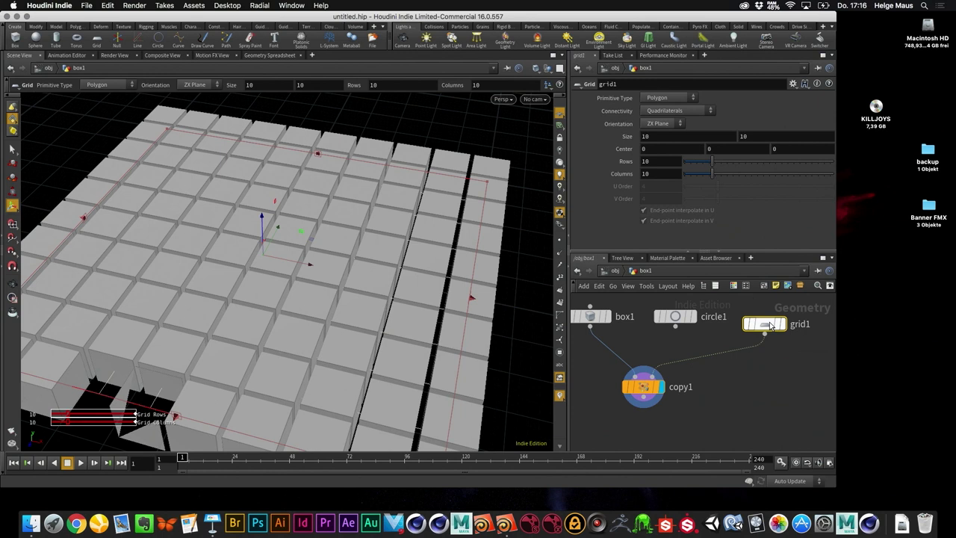
- Replace grid1 with a torus1 node wired into copy1's template input
{"action": "key", "text": "Delete"}
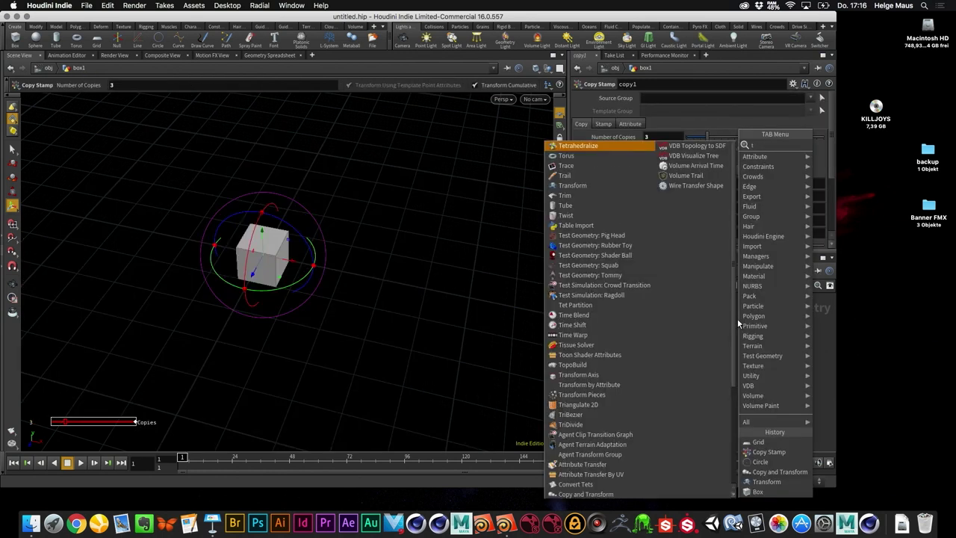
{"action": "left_click", "coordinate": [737, 317]}
{"action": "left_click_drag", "start_coordinate": [737, 317], "coordinate": [749, 333]}
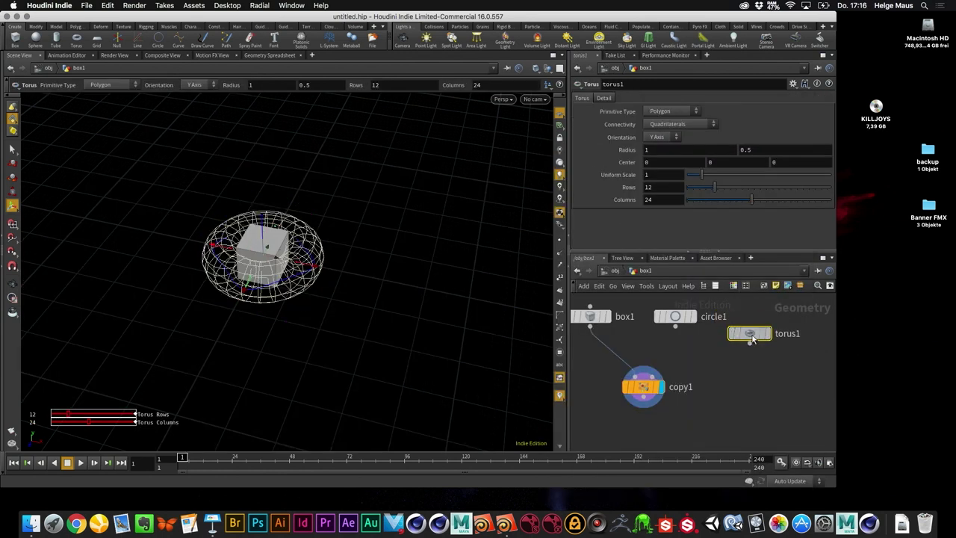
{"action": "left_click", "coordinate": [749, 341]}
{"action": "left_click", "coordinate": [654, 386]}
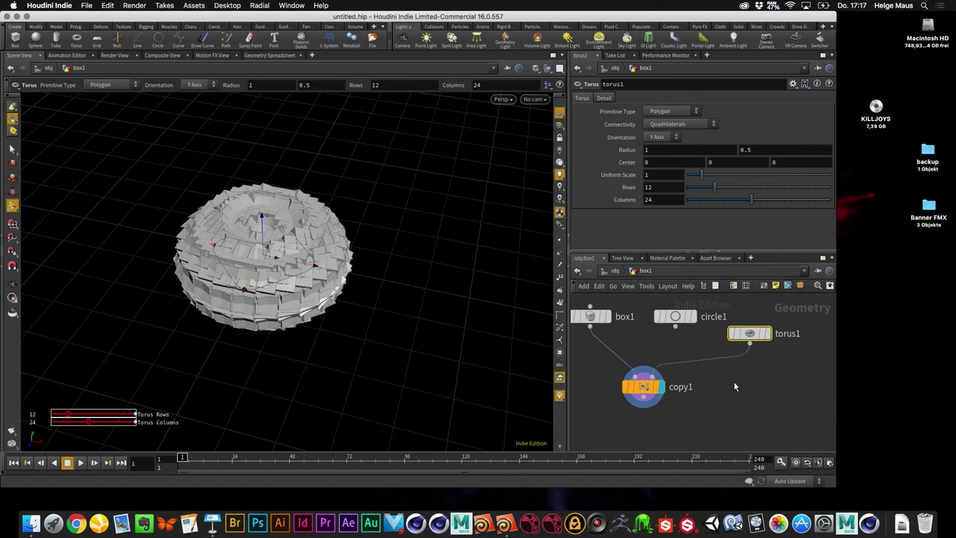
- Set torus1's uniform scale to 0.9, viewing it from above
{"action": "key", "text": "Escape"}
{"action": "scroll", "coordinate": [291, 270], "scroll_direction": "up", "scroll_amount": 5}
{"action": "left_click_drag", "start_coordinate": [291, 271], "coordinate": [295, 250]}
{"action": "key", "text": "Return"}
{"action": "left_click_drag", "start_coordinate": [750, 333], "coordinate": [778, 330]}
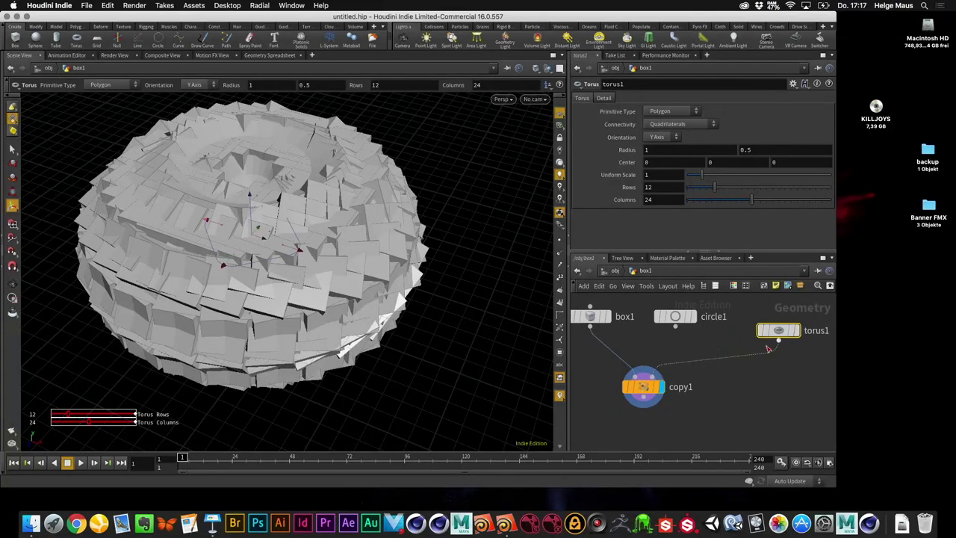
{"action": "mouse_move", "coordinate": [702, 174]}
{"action": "left_mouse_down"}
{"action": "mouse_move", "coordinate": [719, 177]}
{"action": "mouse_move", "coordinate": [699, 176]}
{"action": "left_mouse_up"}
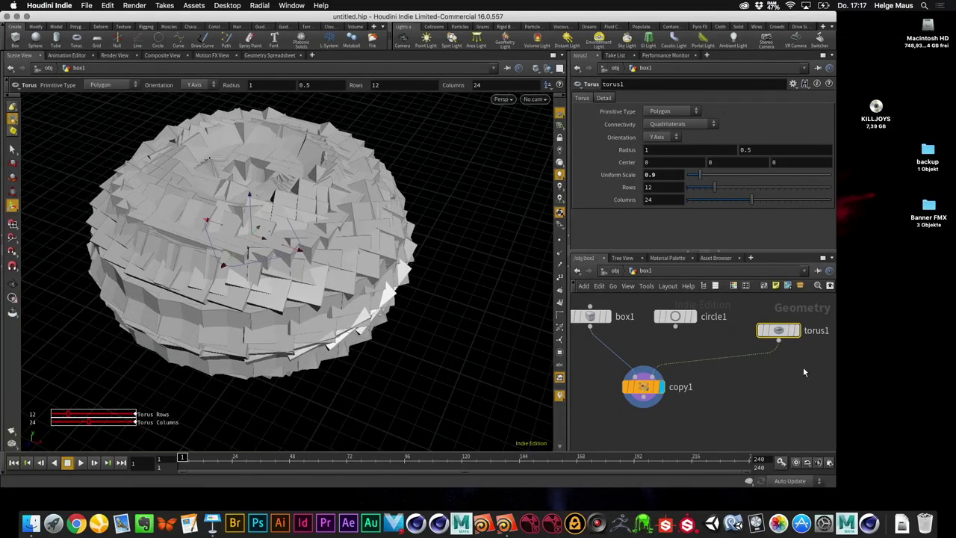
- Shrink box1 to uniform scale 0.23 so separated cubes ring the torus
{"action": "left_click", "coordinate": [606, 321]}
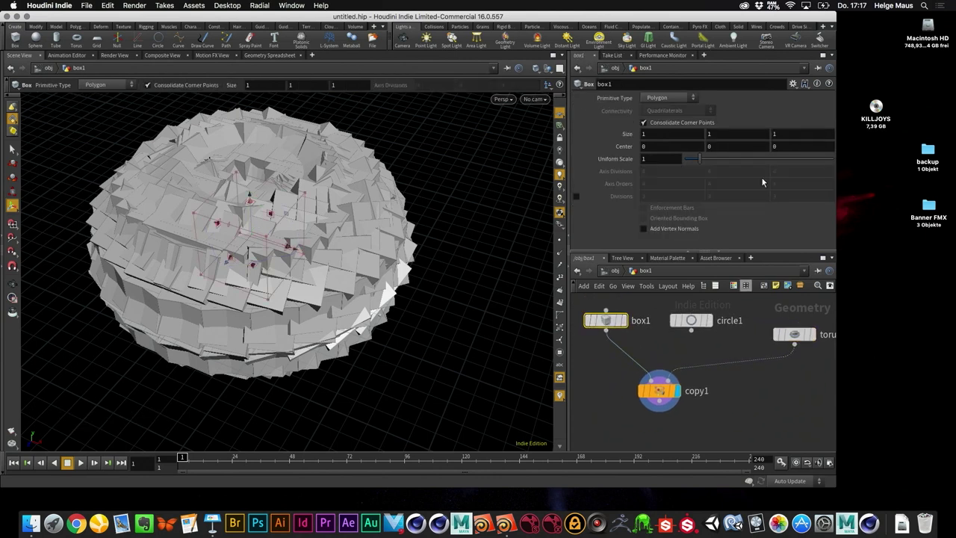
{"action": "left_click_drag", "start_coordinate": [700, 160], "coordinate": [688, 157]}
{"action": "right_click", "coordinate": [404, 273]}
{"action": "left_click", "coordinate": [415, 260]}
{"action": "left_click_drag", "start_coordinate": [415, 260], "coordinate": [541, 326]}
{"action": "left_click", "coordinate": [735, 386]}
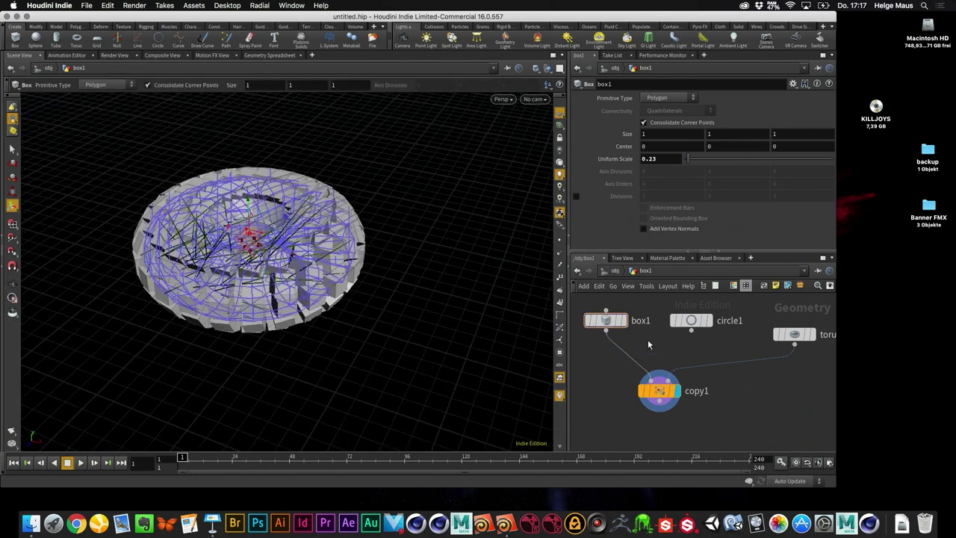
- Branch a new node off torus1's output, searching for 'point'
{"action": "left_click", "coordinate": [794, 341]}
{"action": "left_click", "coordinate": [790, 388]}
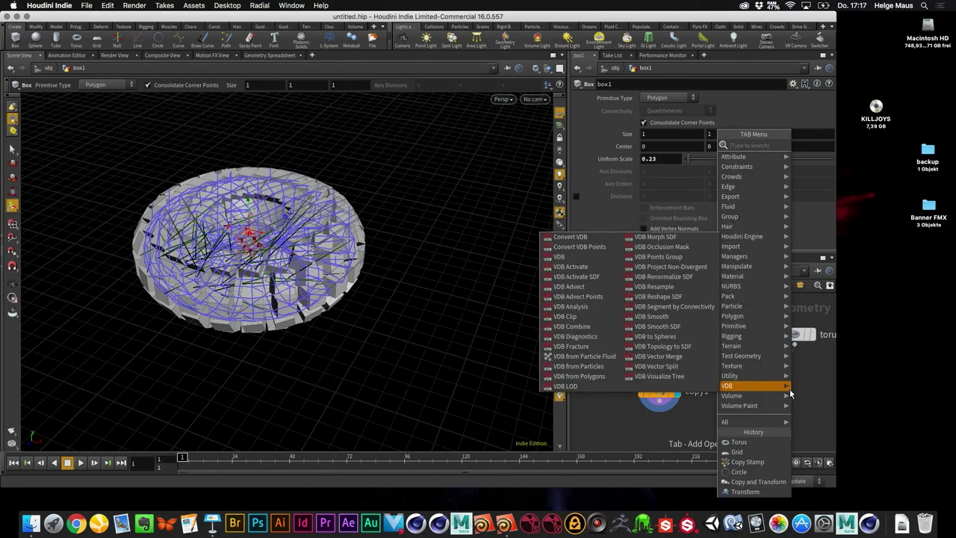
{"action": "type", "text": "point"}
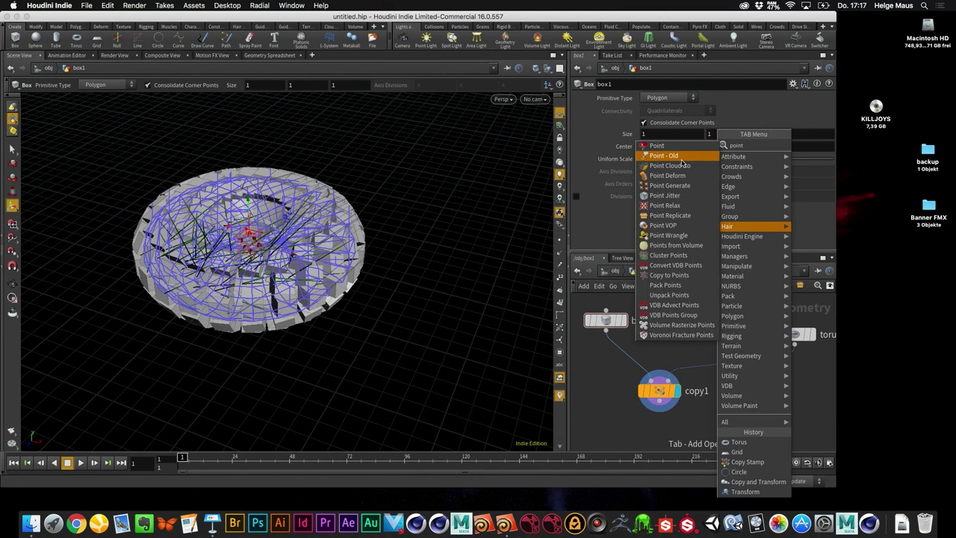
- Insert a Point - Old node (point1) between torus1 and copy1 and expand its parameters
{"action": "key", "text": "Escape"}
{"action": "left_click", "coordinate": [770, 401]}
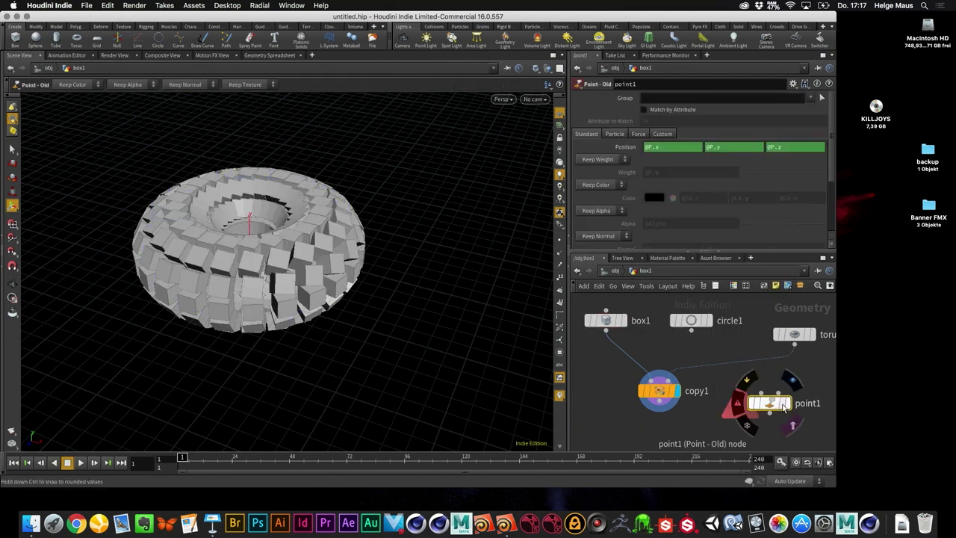
{"action": "left_click_drag", "start_coordinate": [783, 406], "coordinate": [753, 364]}
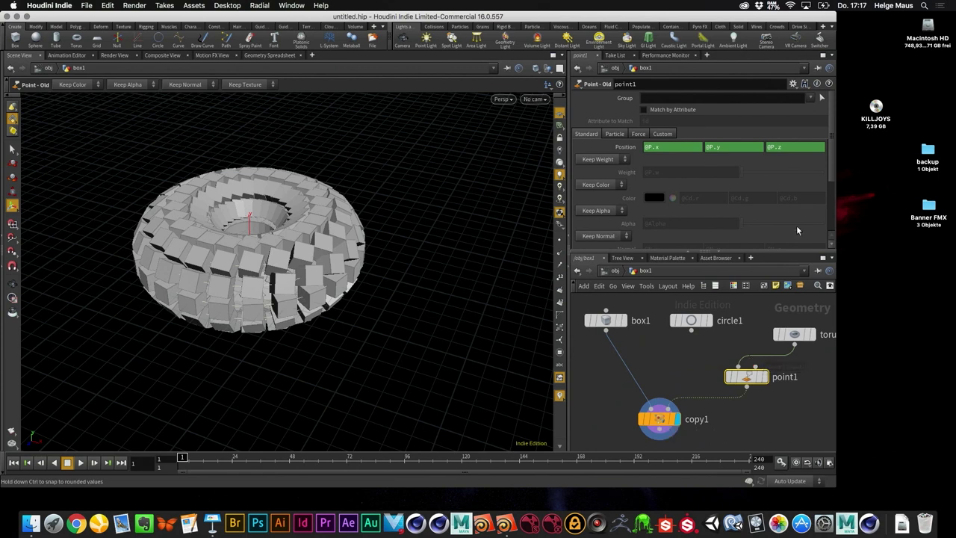
{"action": "left_click_drag", "start_coordinate": [778, 251], "coordinate": [768, 313]}
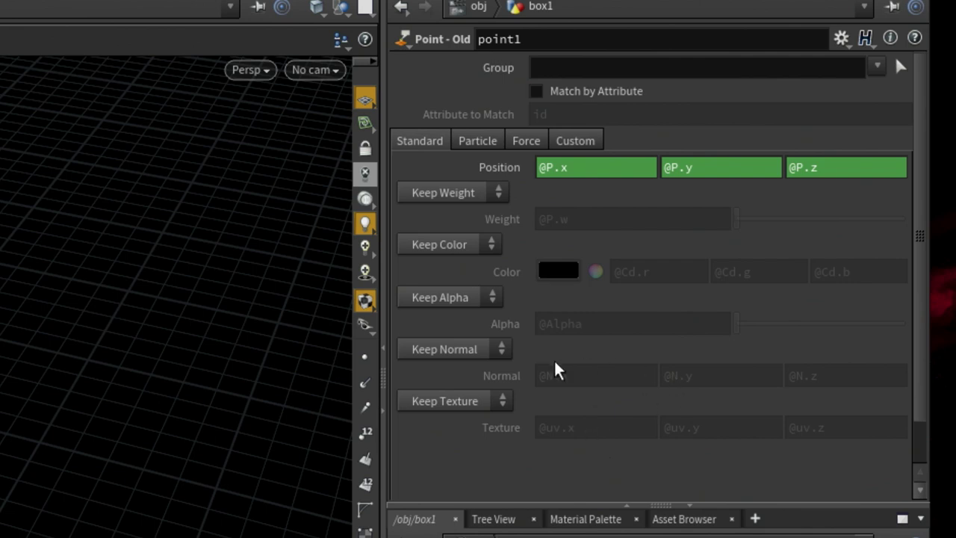
- Set point1's Keep Normal to Add Normal and delete the Normal's default channels
{"action": "left_click", "coordinate": [461, 349]}
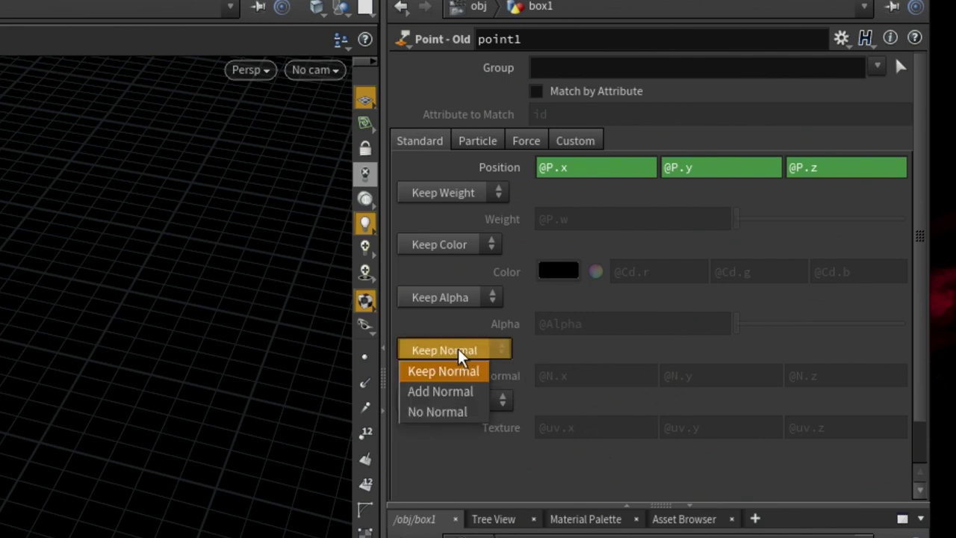
{"action": "left_click", "coordinate": [443, 390]}
{"action": "right_click", "coordinate": [503, 385]}
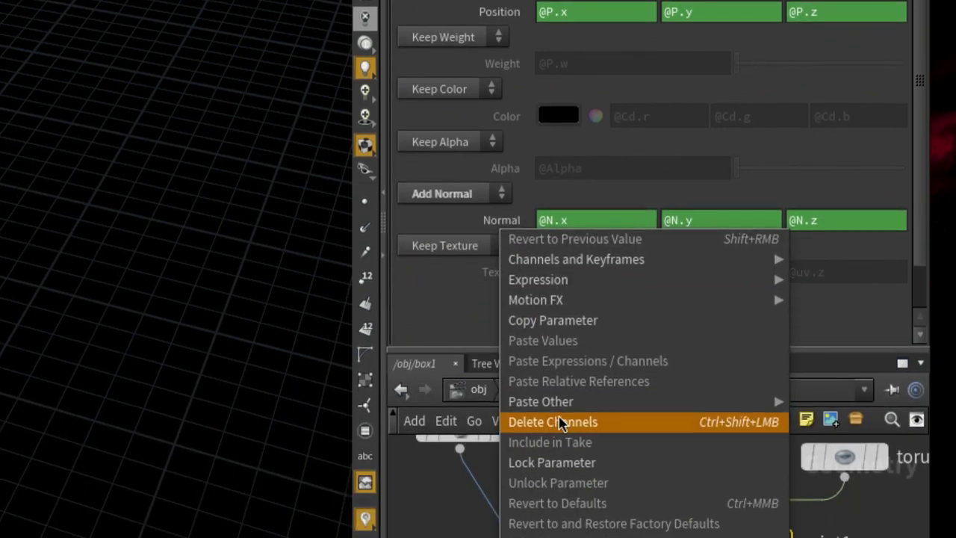
{"action": "left_click", "coordinate": [560, 423]}
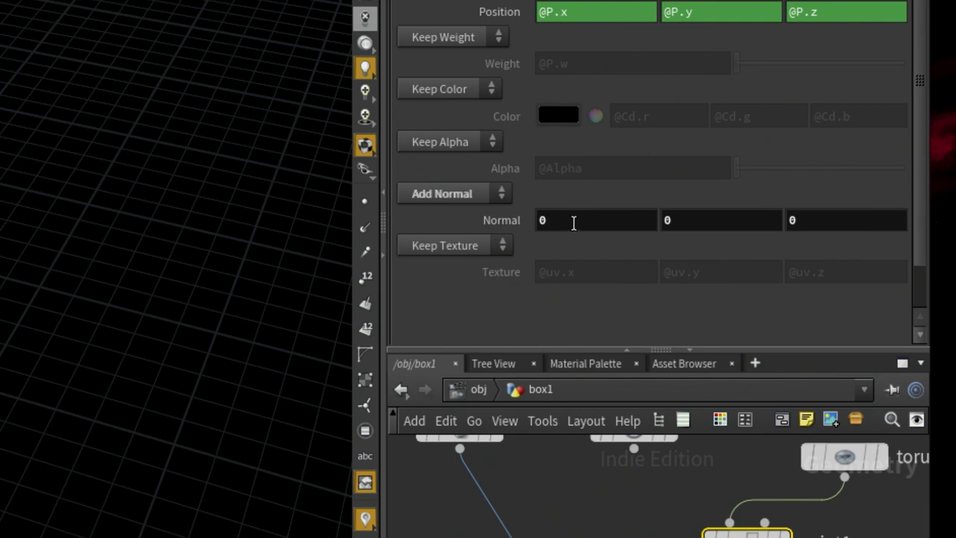
- Enter $NX as the Normal's first component expression
{"action": "left_click", "coordinate": [515, 220]}
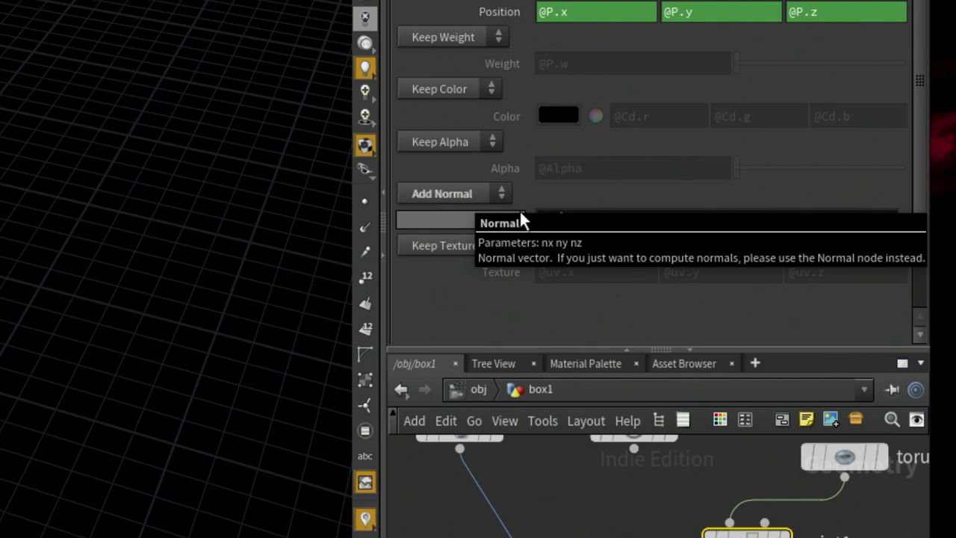
{"action": "type", "text": "&NX"}
{"action": "key", "text": "BackSpace"}
{"action": "key", "text": "BackSpace"}
{"action": "key", "text": "BackSpace"}
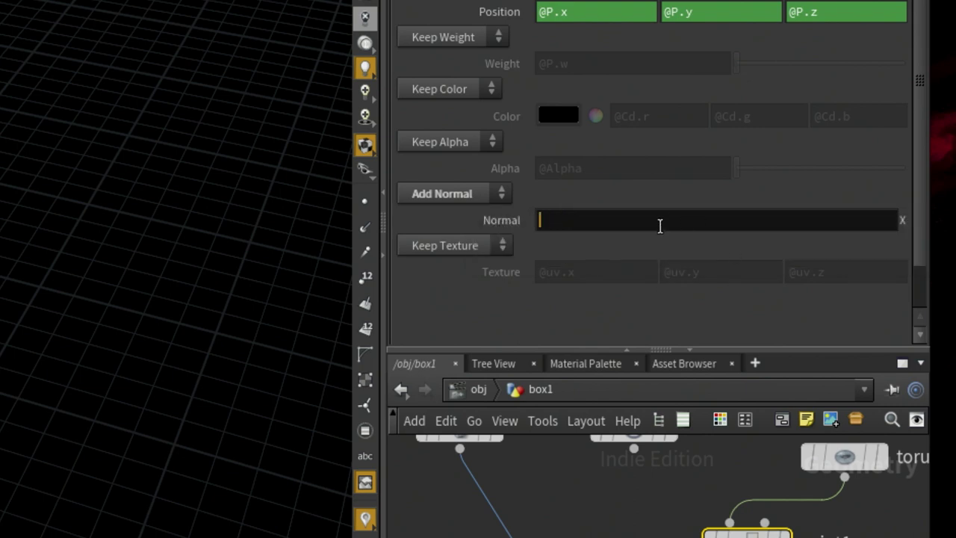
{"action": "type", "text": "$Nx"}
{"action": "key", "text": "Return"}
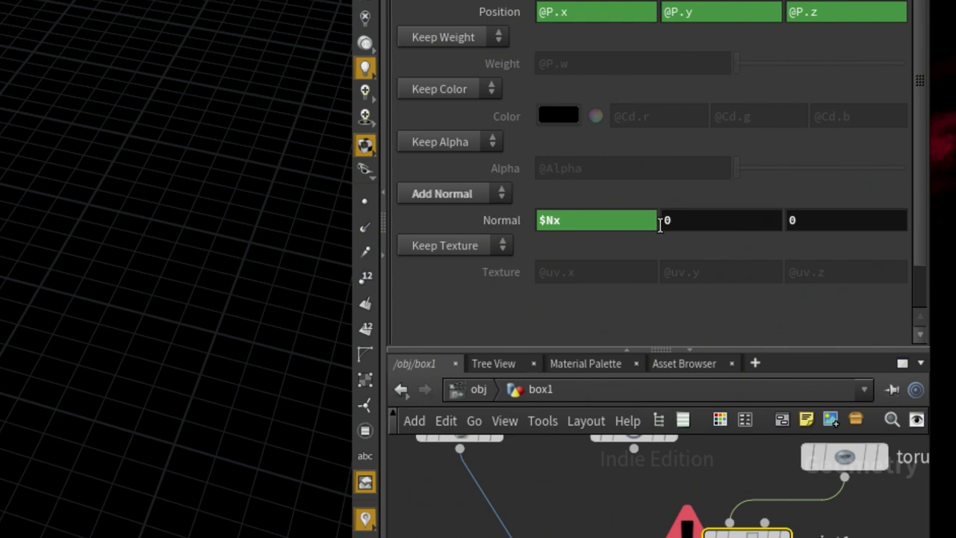
{"action": "left_click", "coordinate": [570, 218]}
{"action": "key", "text": "BackSpace"}
{"action": "type", "text": "X"}
{"action": "key", "text": "Return"}
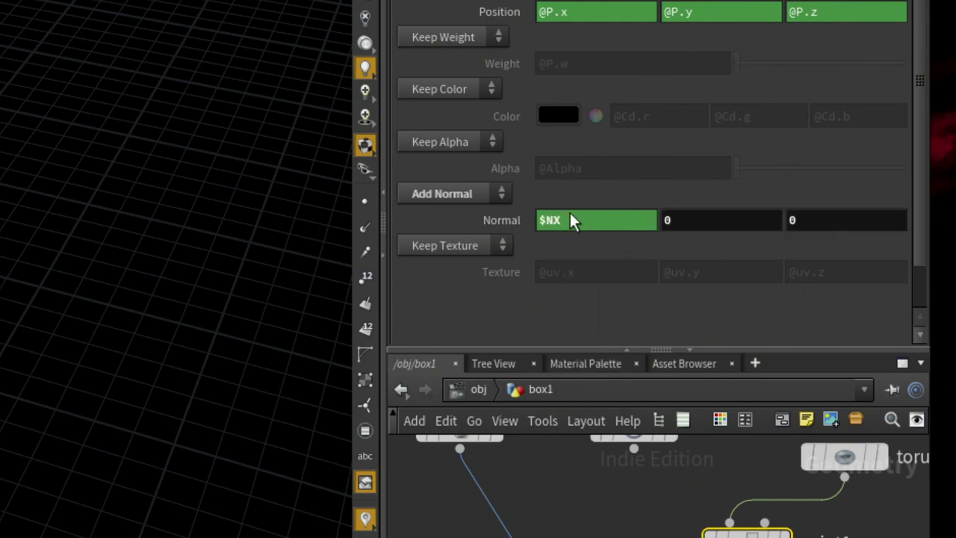
- Enter $NY and $NZ as the Normal's second and third components
{"action": "left_click", "coordinate": [644, 218]}
{"action": "type", "text": "$NY"}
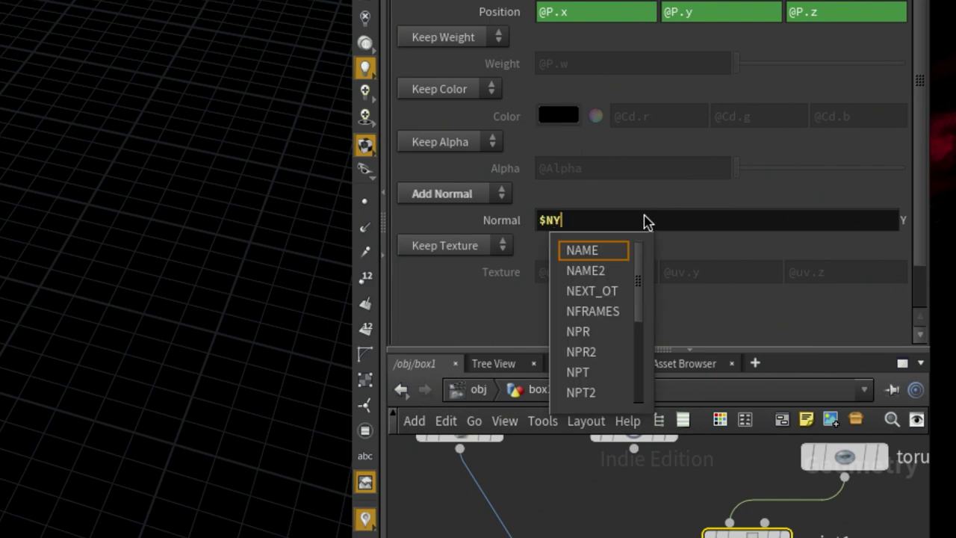
{"action": "key", "text": "Return"}
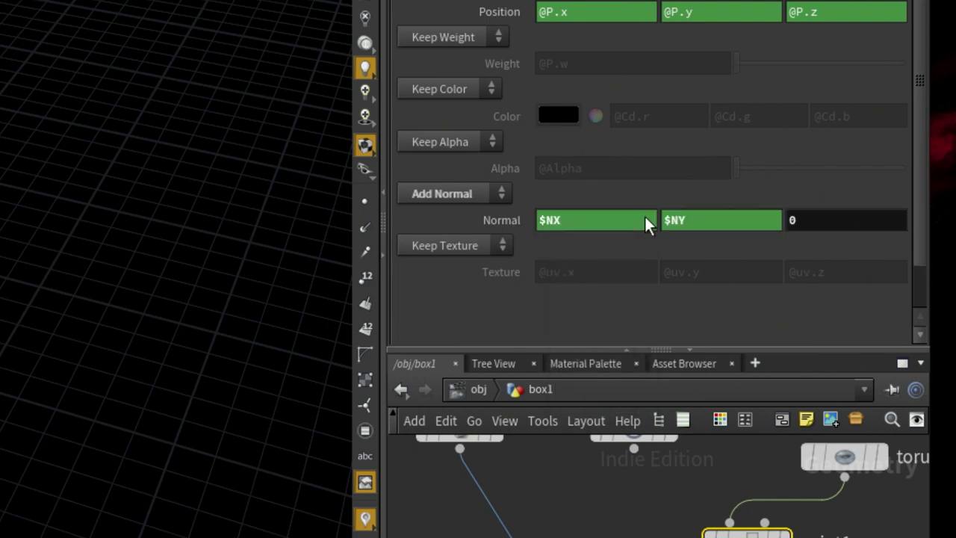
{"action": "left_click", "coordinate": [824, 221]}
{"action": "type", "text": "$NZ"}
{"action": "key", "text": "Return"}
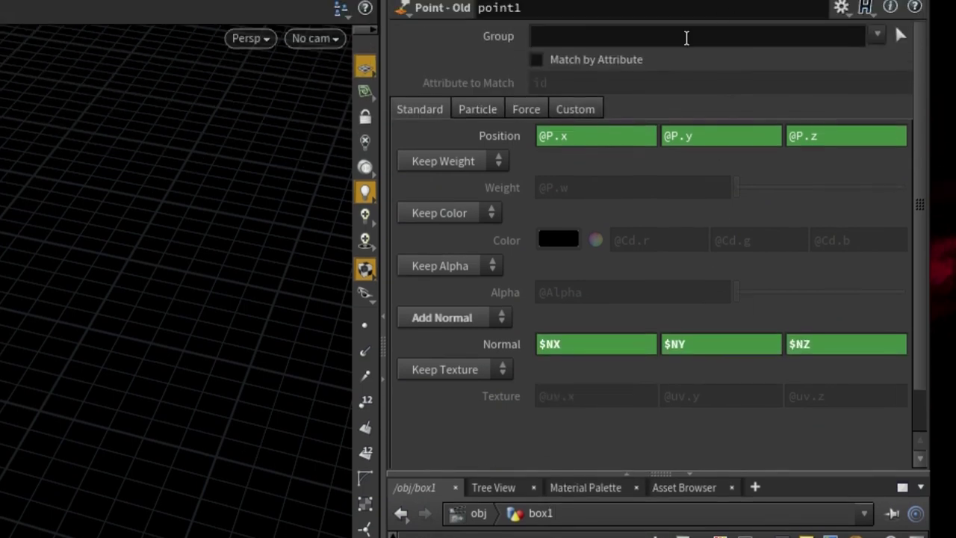
{"action": "left_click", "coordinate": [482, 109]}
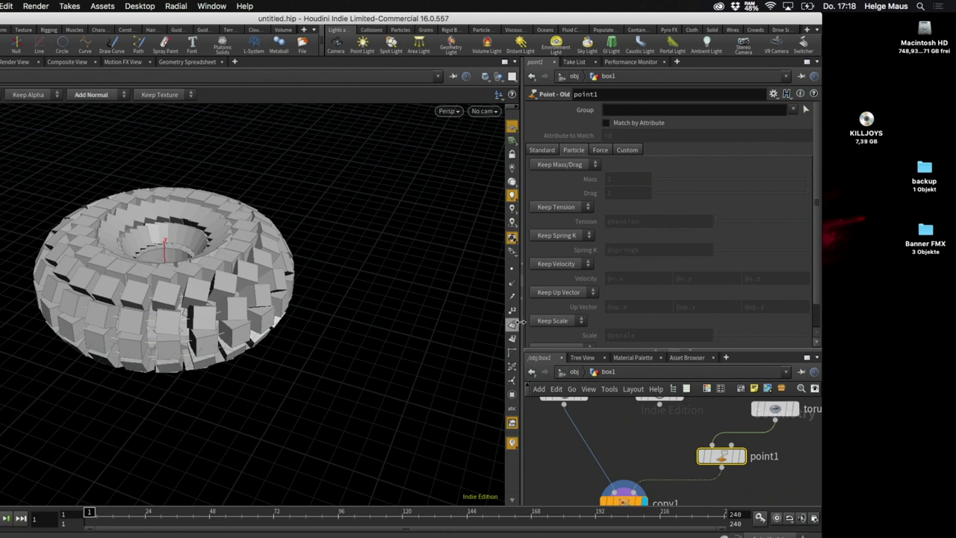
- Set point1 to Add Up Vector, clear its channels and set it to 0, 1, 0
{"action": "left_click", "coordinate": [566, 291]}
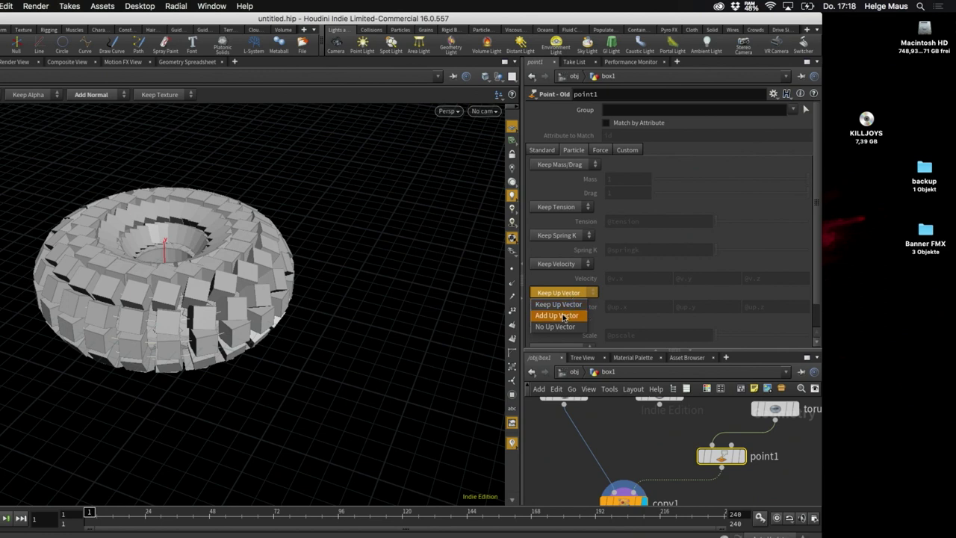
{"action": "left_click", "coordinate": [561, 315]}
{"action": "right_click", "coordinate": [590, 307]}
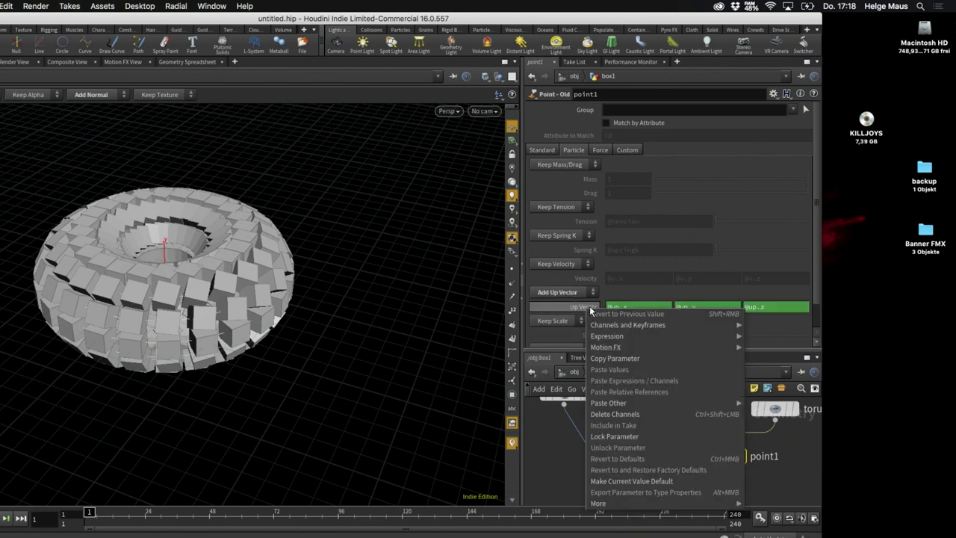
{"action": "left_click", "coordinate": [660, 416]}
{"action": "left_click", "coordinate": [693, 308]}
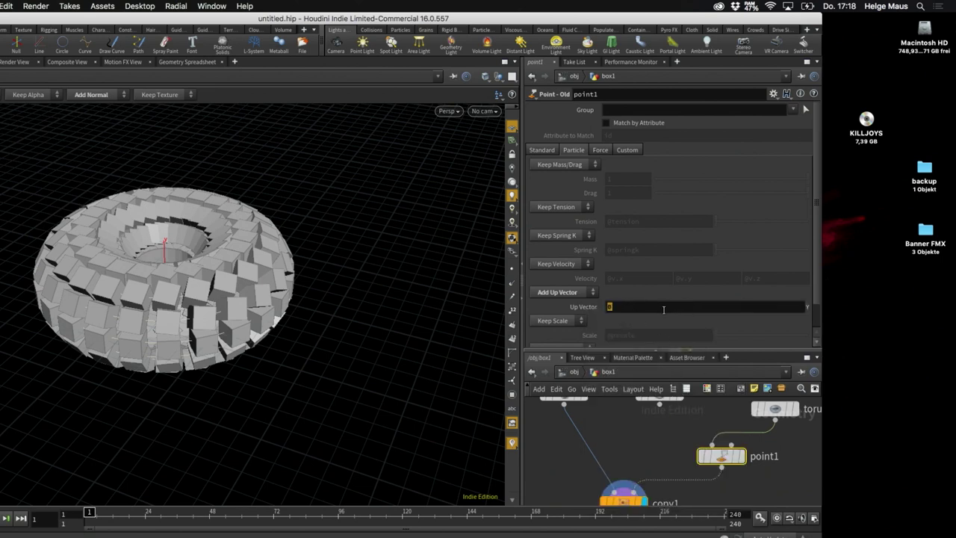
{"action": "type", "text": "1"}
{"action": "key", "text": "Return"}
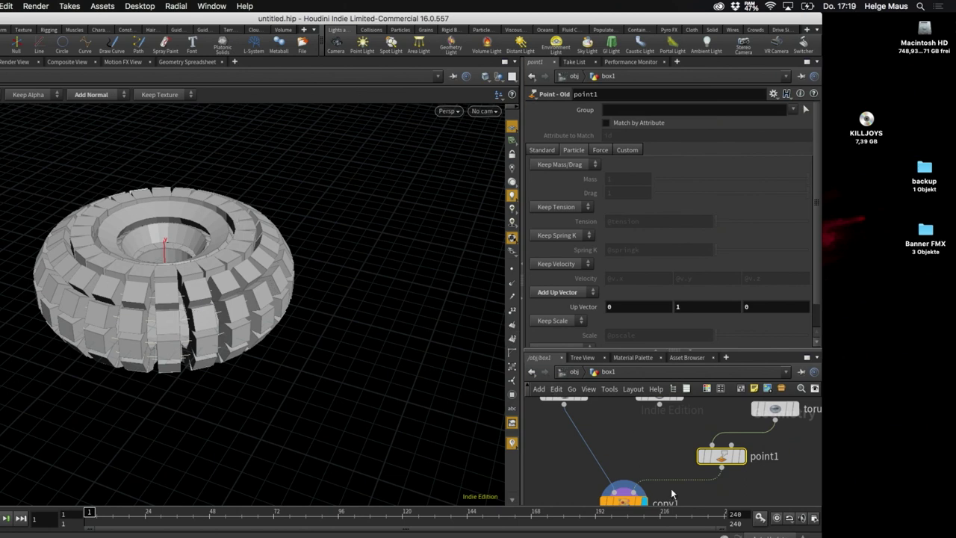
- Toggle point1's bypass repeatedly to compare aligned versus random box orientation, ending enabled
{"action": "left_click", "coordinate": [700, 458]}
{"action": "left_click", "coordinate": [700, 458]}
{"action": "left_click", "coordinate": [701, 458]}
{"action": "left_click", "coordinate": [701, 457]}
{"action": "left_click", "coordinate": [700, 458]}
{"action": "left_click", "coordinate": [700, 458]}
{"action": "left_click", "coordinate": [700, 457]}
{"action": "left_click", "coordinate": [701, 458]}
{"action": "left_click", "coordinate": [701, 458]}
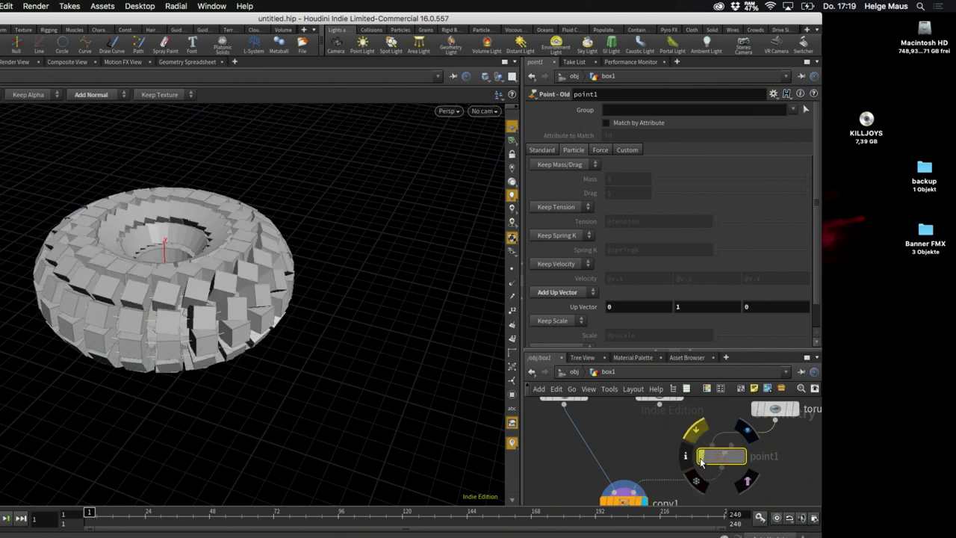
{"action": "left_click", "coordinate": [700, 457]}
{"action": "left_click", "coordinate": [701, 457]}
{"action": "left_click", "coordinate": [700, 458]}
{"action": "left_click", "coordinate": [700, 458]}
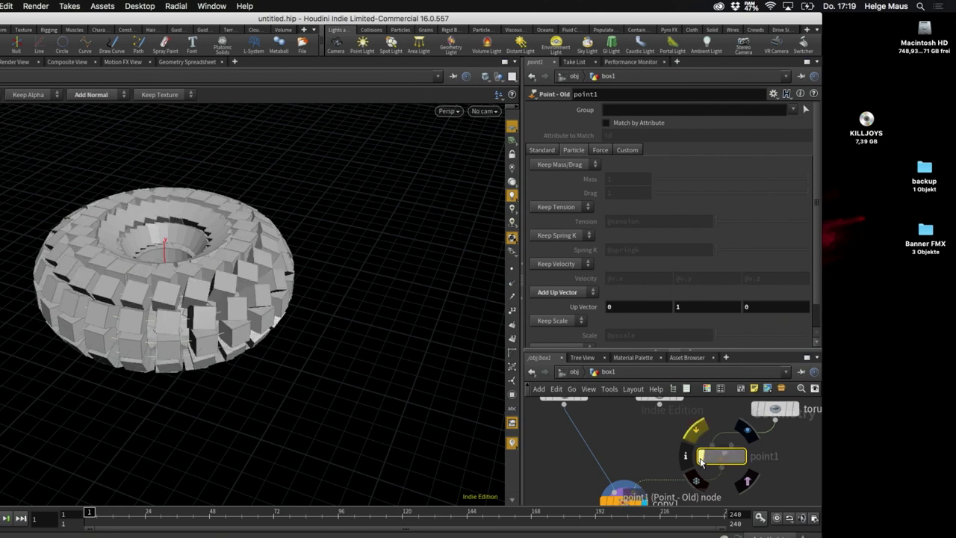
{"action": "left_click", "coordinate": [701, 458]}
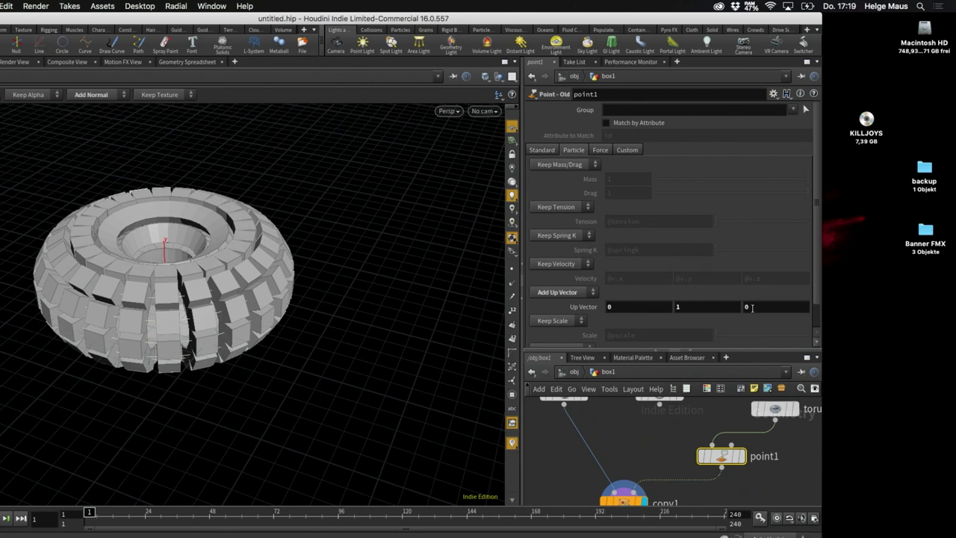
- Make the network editor taller, auto-lay out the nodes with L, and deselect point1
{"action": "scroll", "coordinate": [639, 441], "scroll_direction": "down", "scroll_amount": 3}
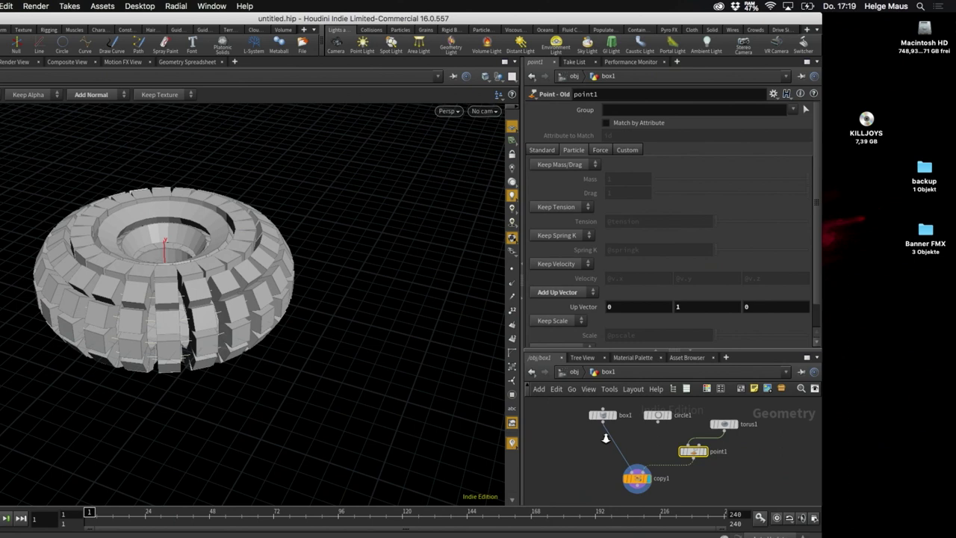
{"action": "left_click_drag", "start_coordinate": [749, 350], "coordinate": [753, 259]}
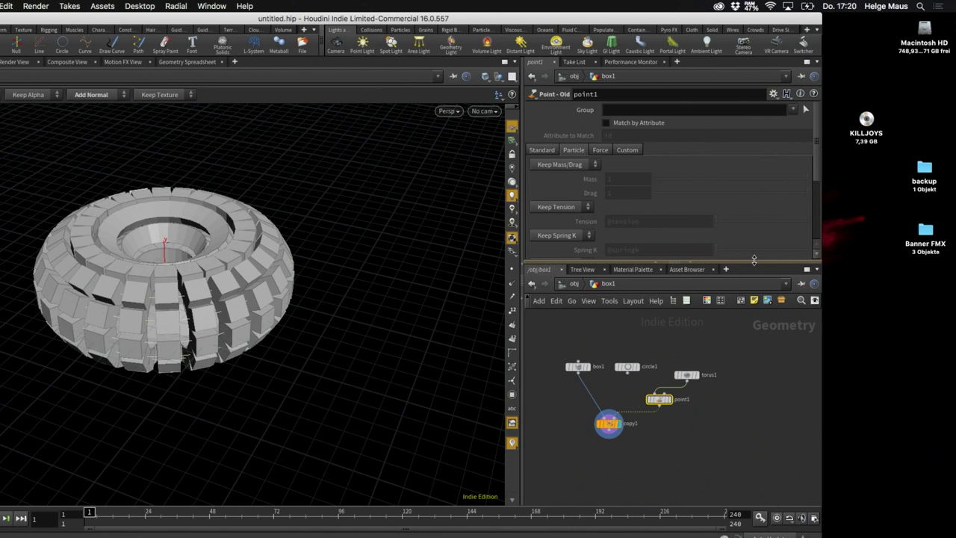
{"action": "scroll", "coordinate": [682, 392], "scroll_direction": "right", "scroll_amount": 5}
{"action": "scroll", "coordinate": [675, 383], "scroll_direction": "up", "scroll_amount": 3}
{"action": "key", "text": "l"}
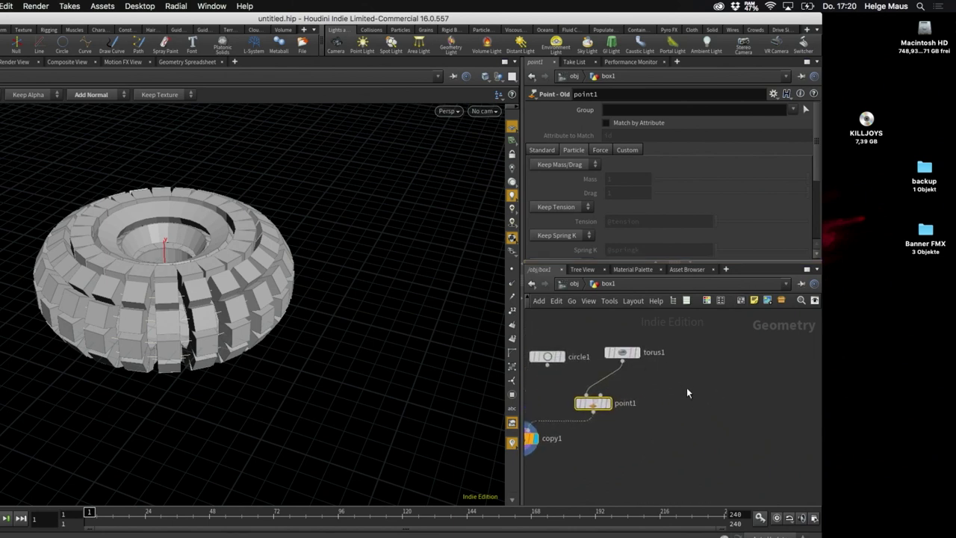
{"action": "left_click", "coordinate": [688, 388]}
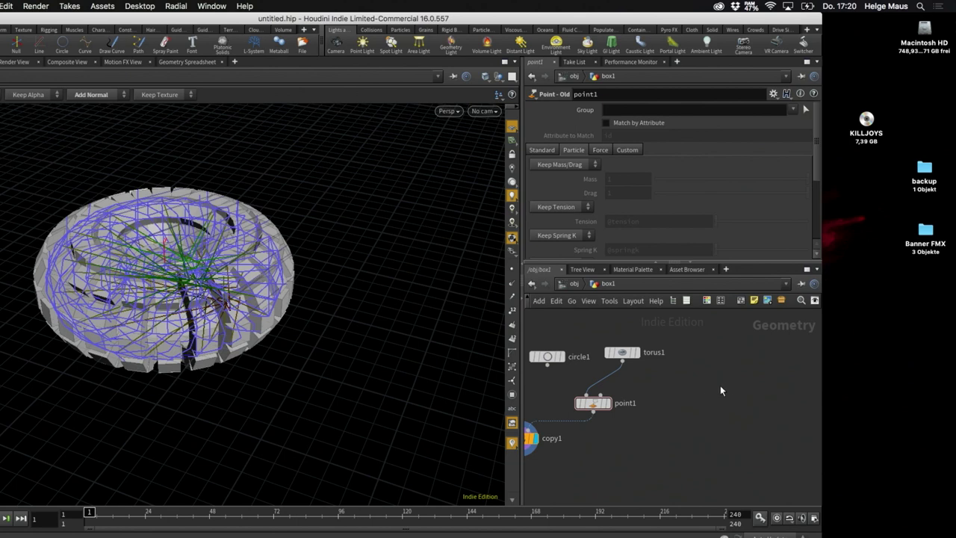
- Move torus1 aside and delete the point1 node
{"action": "left_click_drag", "start_coordinate": [623, 352], "coordinate": [726, 351]}
{"action": "left_click", "coordinate": [596, 404]}
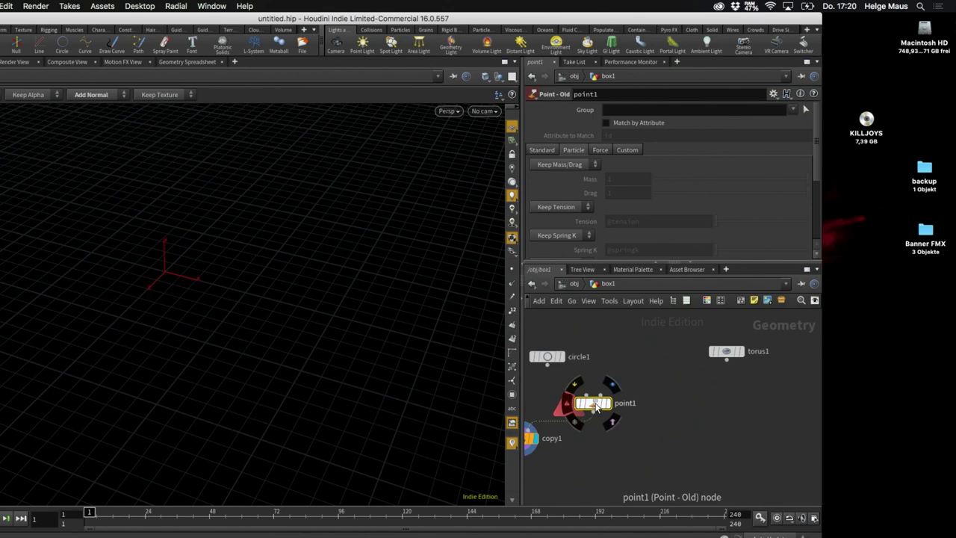
{"action": "key", "text": "Delete"}
{"action": "middle_click_drag", "start_coordinate": [620, 405], "coordinate": [684, 413]}
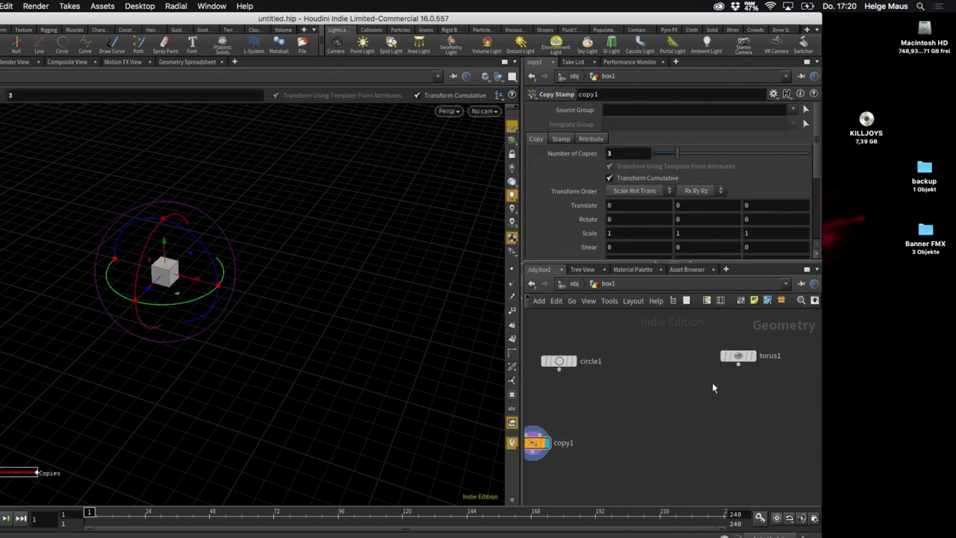
- Add a Scatter node fed by torus1 and display its points in the viewport
{"action": "key", "text": "Tab"}
{"action": "type", "text": "scat"}
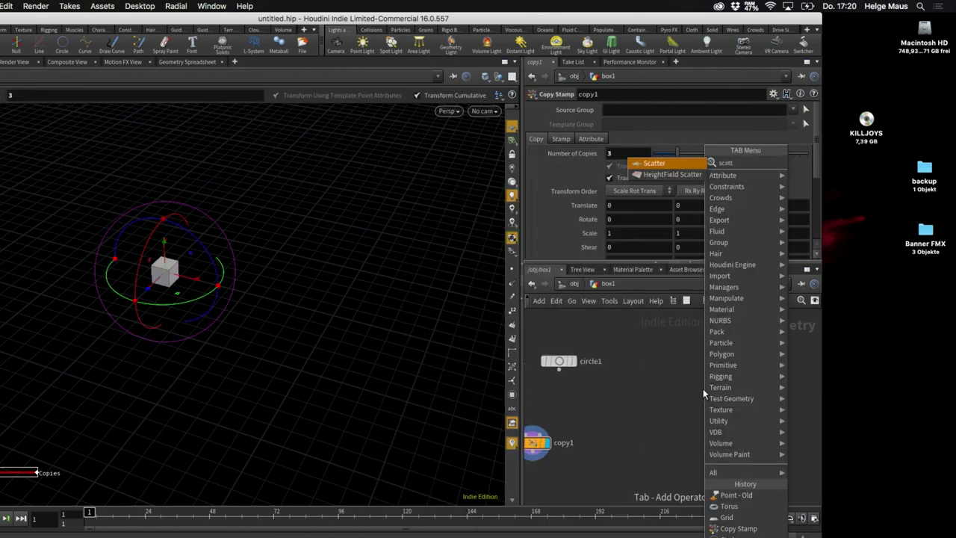
{"action": "key", "text": "Return"}
{"action": "left_click", "coordinate": [703, 390]}
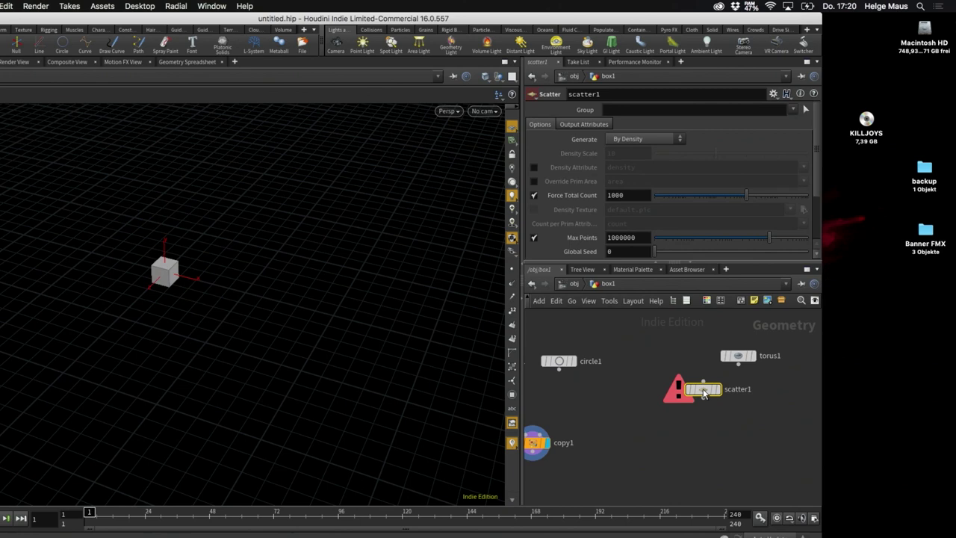
{"action": "left_click", "coordinate": [739, 365]}
{"action": "left_click", "coordinate": [703, 382]}
{"action": "left_click", "coordinate": [719, 395]}
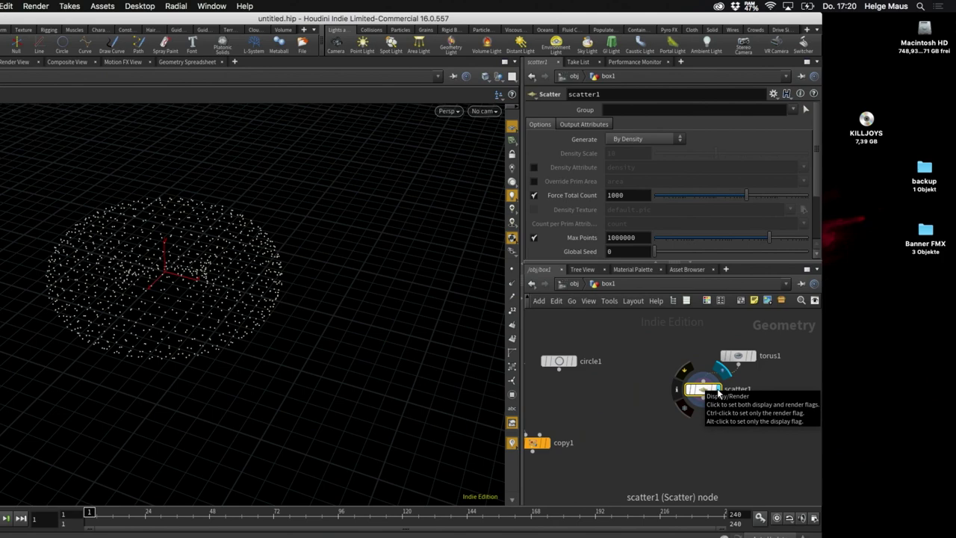
{"action": "left_click_drag", "start_coordinate": [187, 288], "coordinate": [159, 309]}
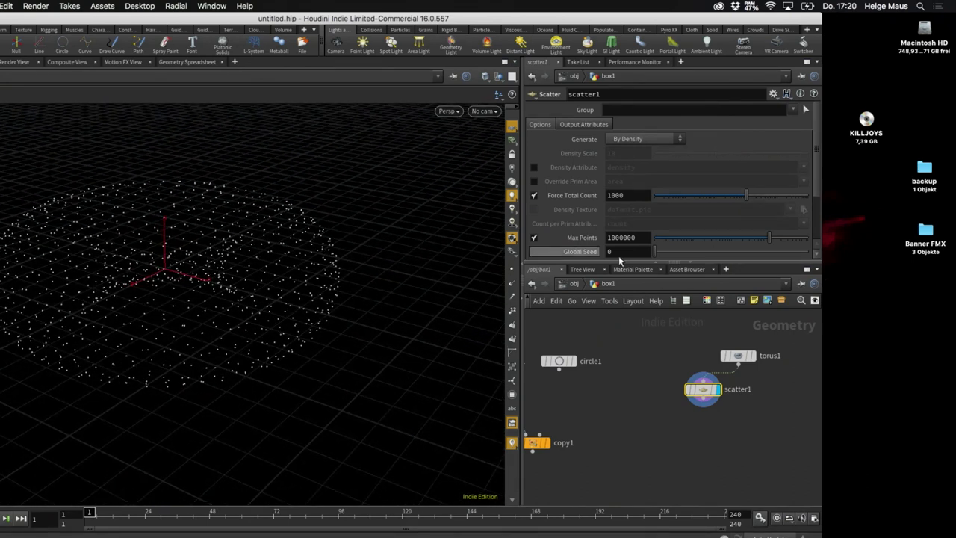
- Enlarge the parameter area and set scatter1's Force Total Count to 100
{"action": "left_click_drag", "start_coordinate": [737, 356], "coordinate": [696, 348]}
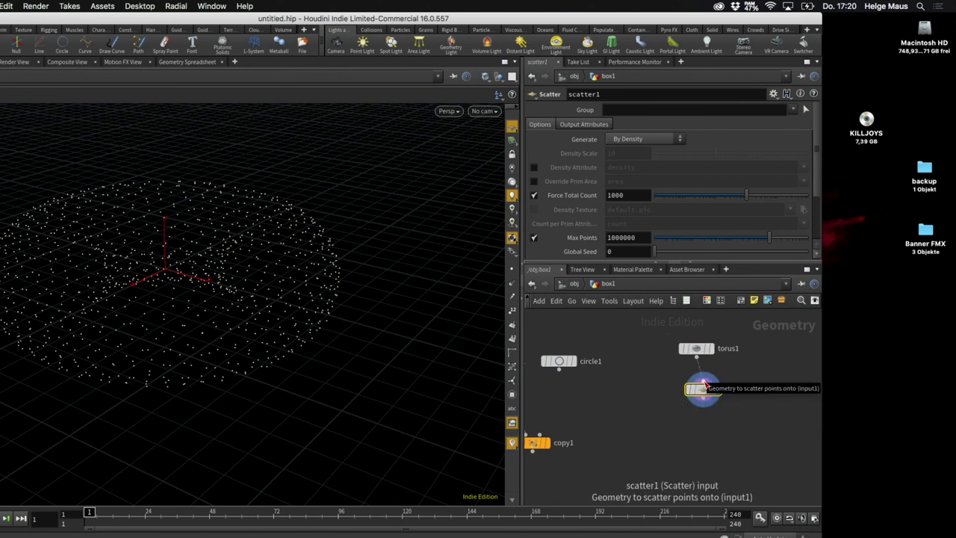
{"action": "left_click_drag", "start_coordinate": [703, 383], "coordinate": [696, 356]}
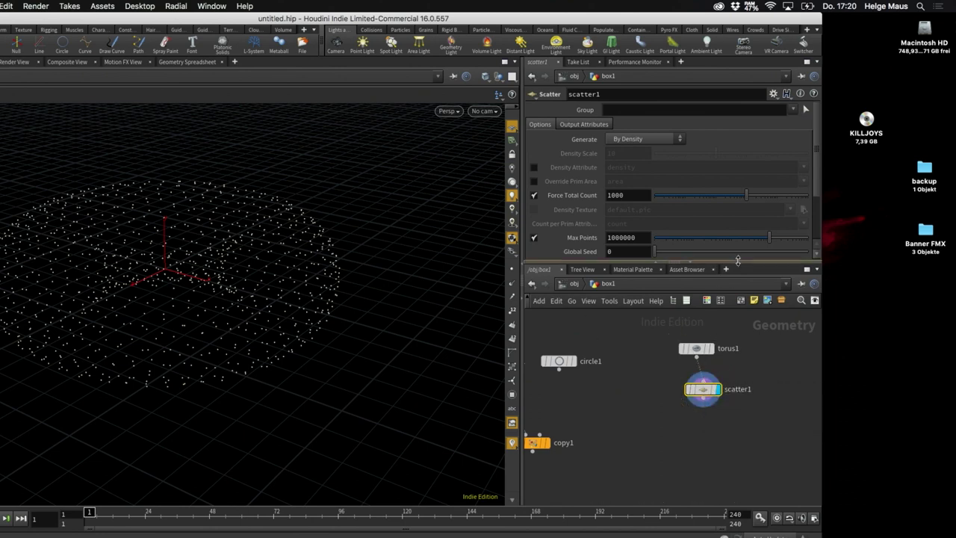
{"action": "left_click_drag", "start_coordinate": [740, 263], "coordinate": [749, 343]}
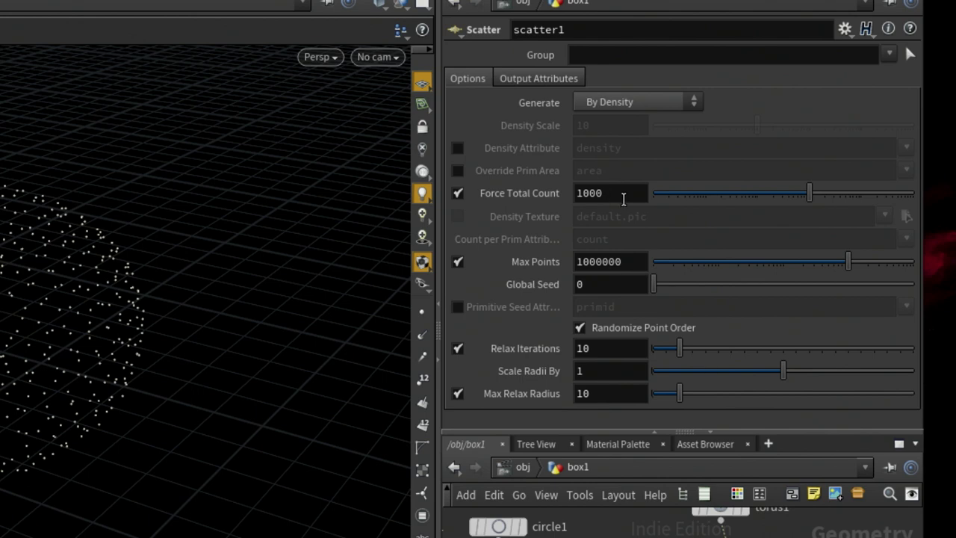
{"action": "left_click_drag", "start_coordinate": [621, 193], "coordinate": [568, 196]}
{"action": "type", "text": "100"}
{"action": "key", "text": "Return"}
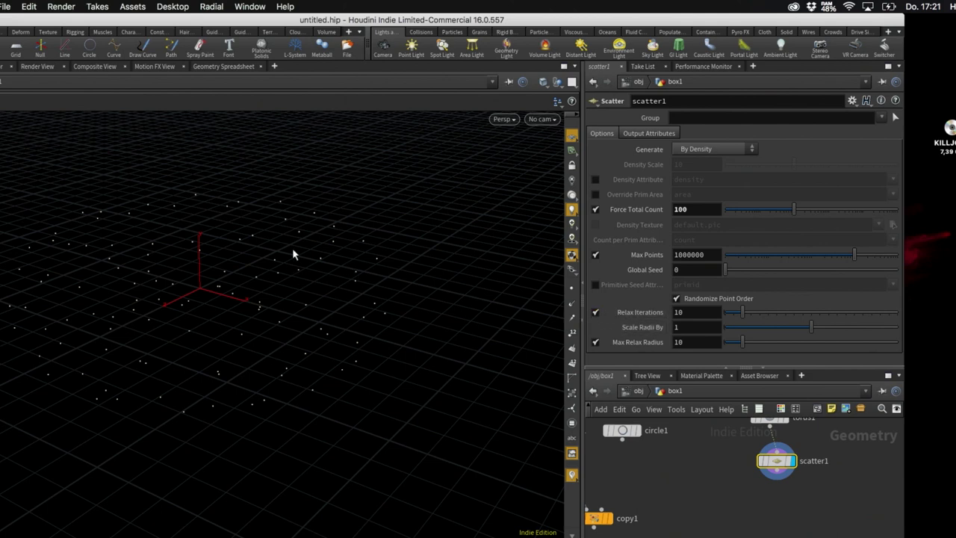
- Raise the count to 357 and compare relaxed and unrelaxed points, leaving Relax Iterations on
{"action": "left_click", "coordinate": [595, 312]}
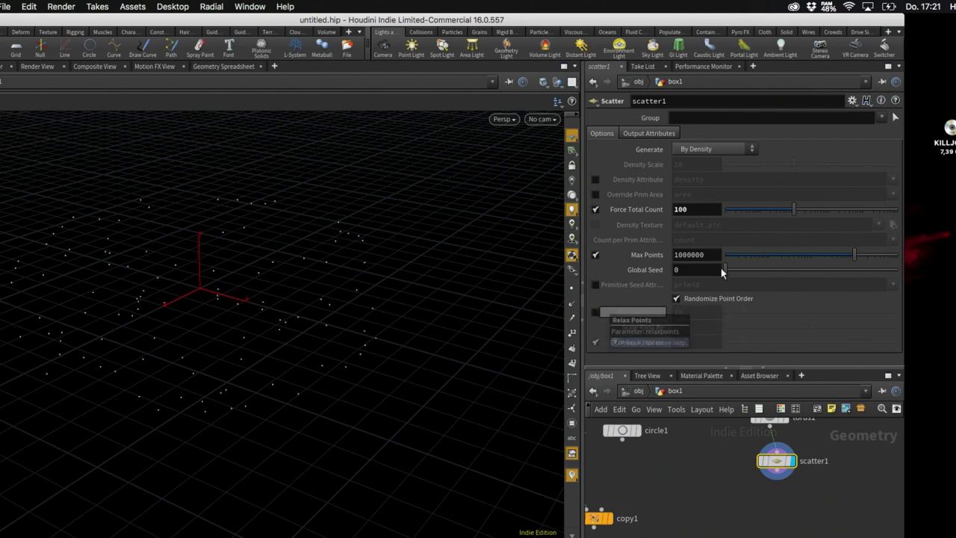
{"action": "mouse_move", "coordinate": [800, 209]}
{"action": "left_mouse_down"}
{"action": "mouse_move", "coordinate": [822, 208]}
{"action": "mouse_move", "coordinate": [774, 210]}
{"action": "mouse_move", "coordinate": [832, 209]}
{"action": "mouse_move", "coordinate": [811, 210]}
{"action": "left_mouse_up"}
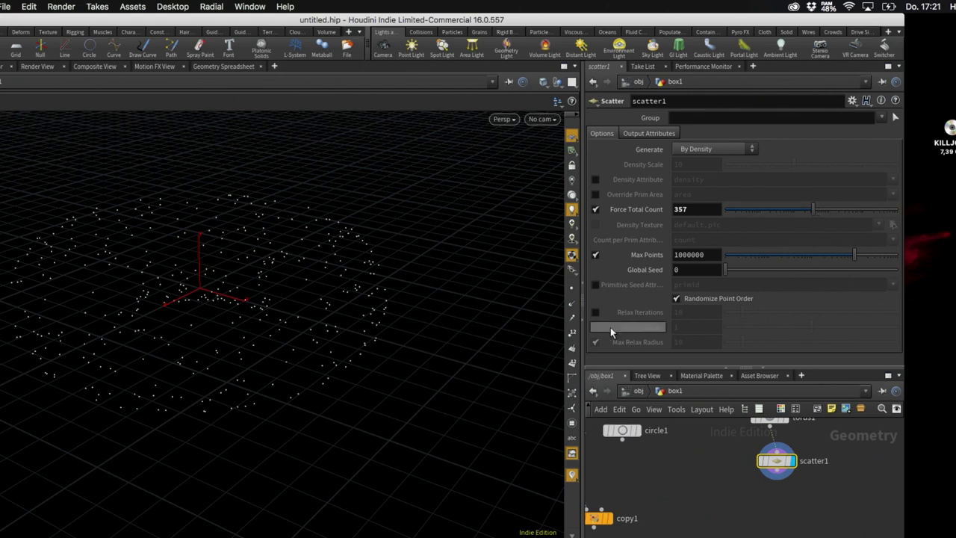
{"action": "left_click", "coordinate": [595, 312]}
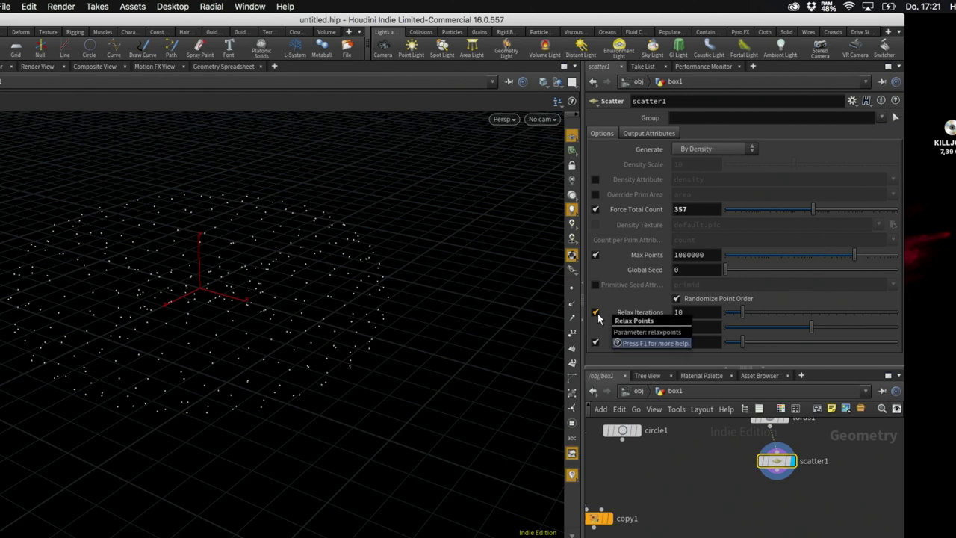
{"action": "left_click", "coordinate": [597, 312]}
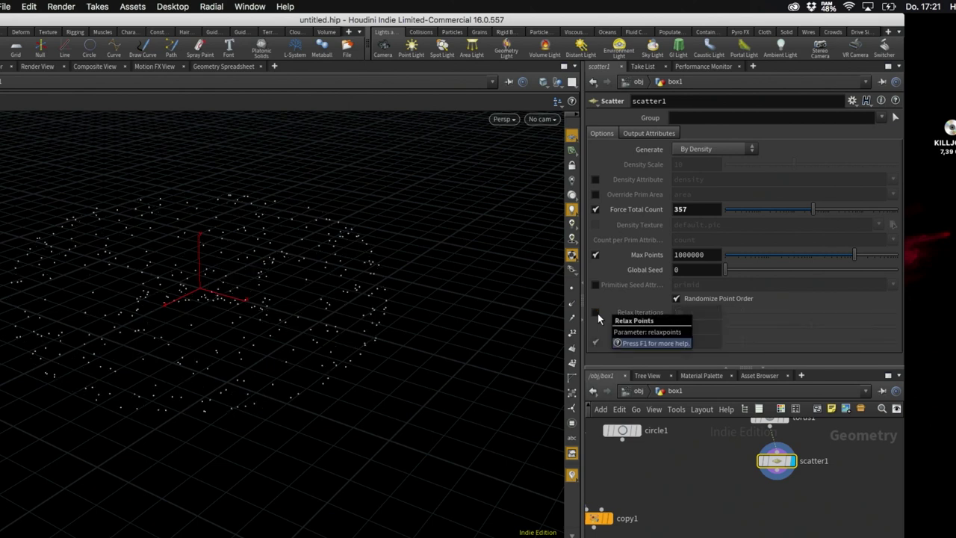
{"action": "left_click", "coordinate": [596, 312]}
{"action": "left_click", "coordinate": [596, 312]}
{"action": "left_click", "coordinate": [597, 313]}
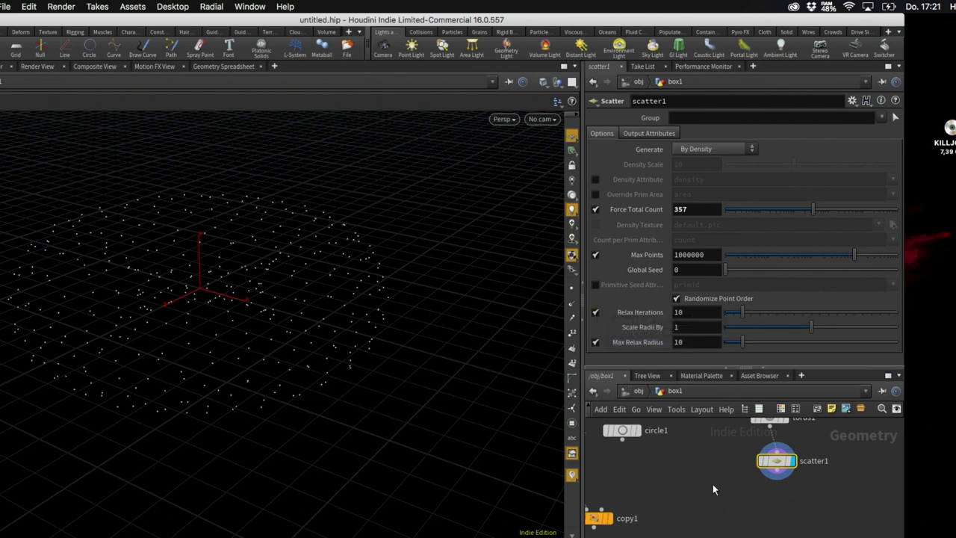
{"action": "middle_click_drag", "start_coordinate": [712, 484], "coordinate": [742, 467]}
- Wire scatter1 into copy1's template input and display copy1, showing cubes on 357 points
{"action": "left_click", "coordinate": [629, 496]}
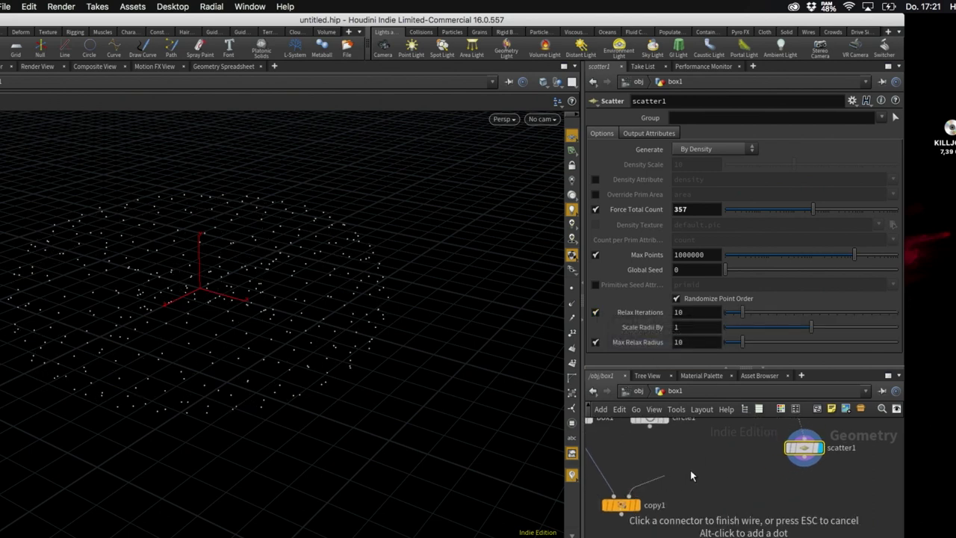
{"action": "left_click", "coordinate": [824, 469]}
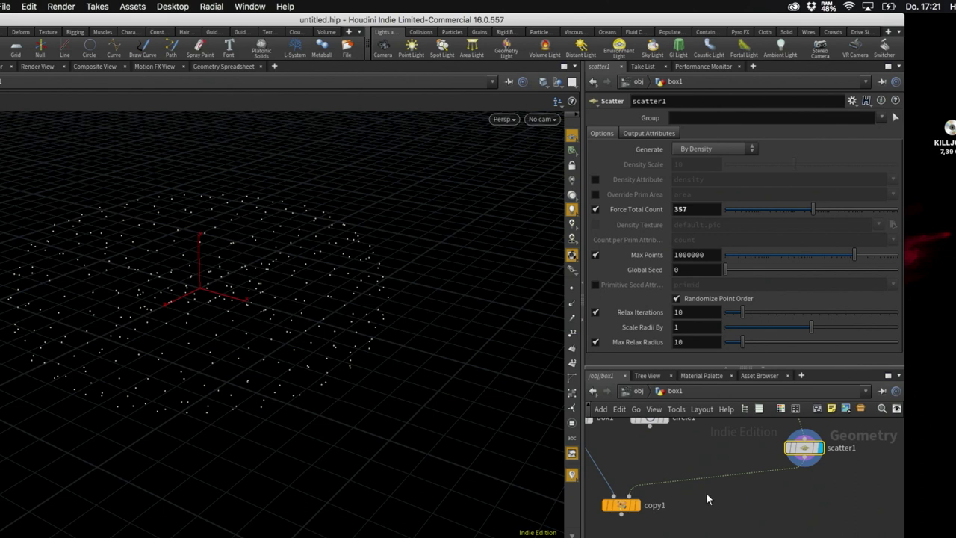
{"action": "mouse_move", "coordinate": [812, 445]}
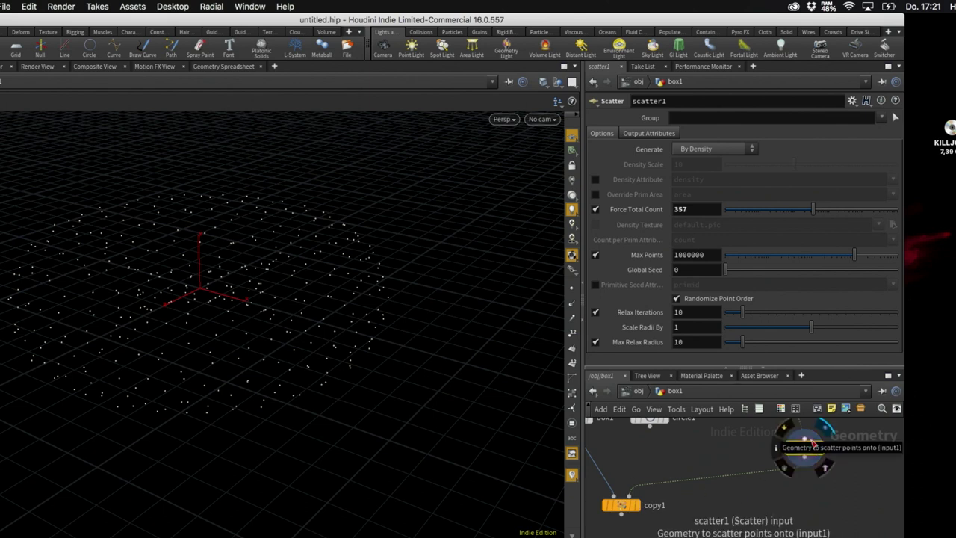
{"action": "left_click", "coordinate": [642, 508]}
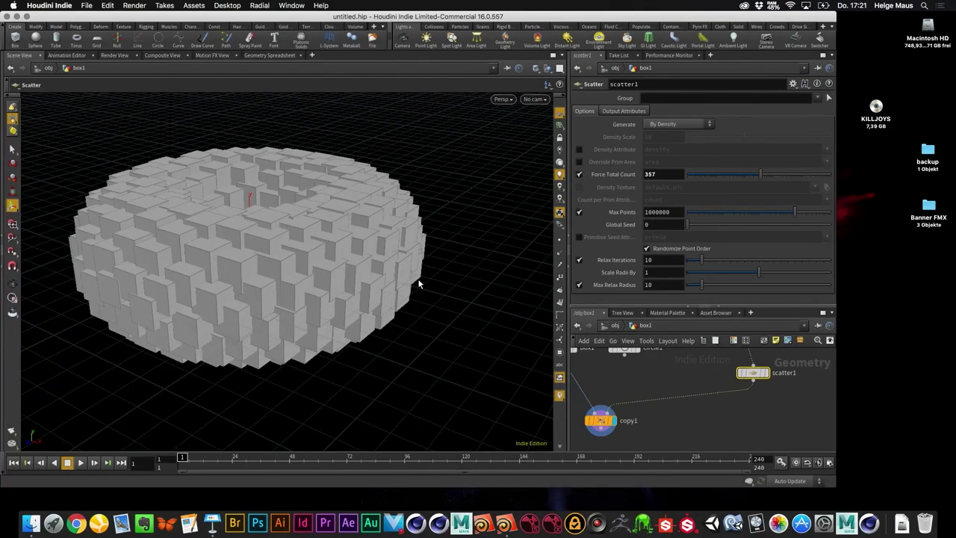
{"action": "middle_click_drag", "start_coordinate": [727, 417], "coordinate": [764, 423]}
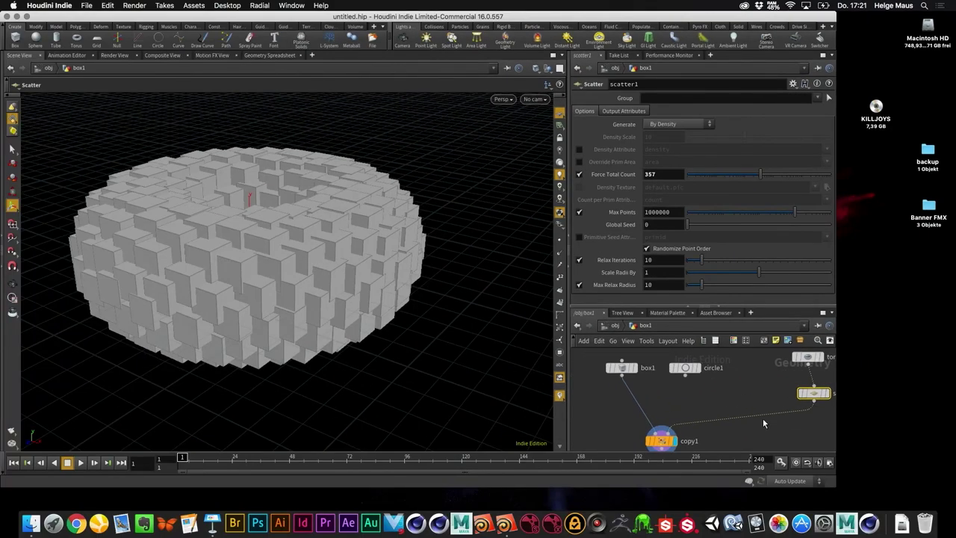
- Set box1's Uniform Scale to 0.08
{"action": "left_click", "coordinate": [623, 368]}
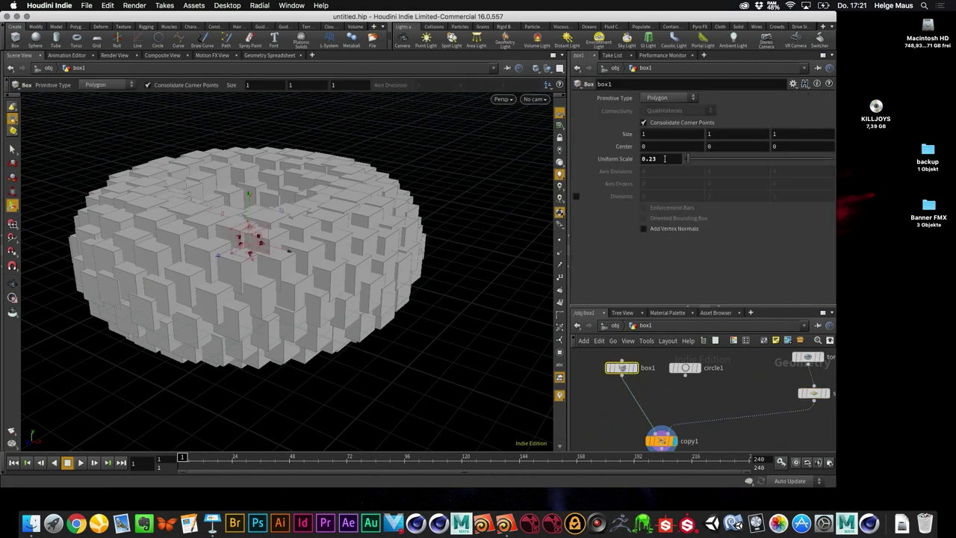
{"action": "middle_click_drag", "start_coordinate": [620, 159], "coordinate": [693, 173]}
{"action": "key", "text": "Escape"}
{"action": "left_click_drag", "start_coordinate": [366, 245], "coordinate": [321, 268]}
{"action": "key", "text": "Return"}
{"action": "middle_click_drag", "start_coordinate": [718, 385], "coordinate": [655, 396]}
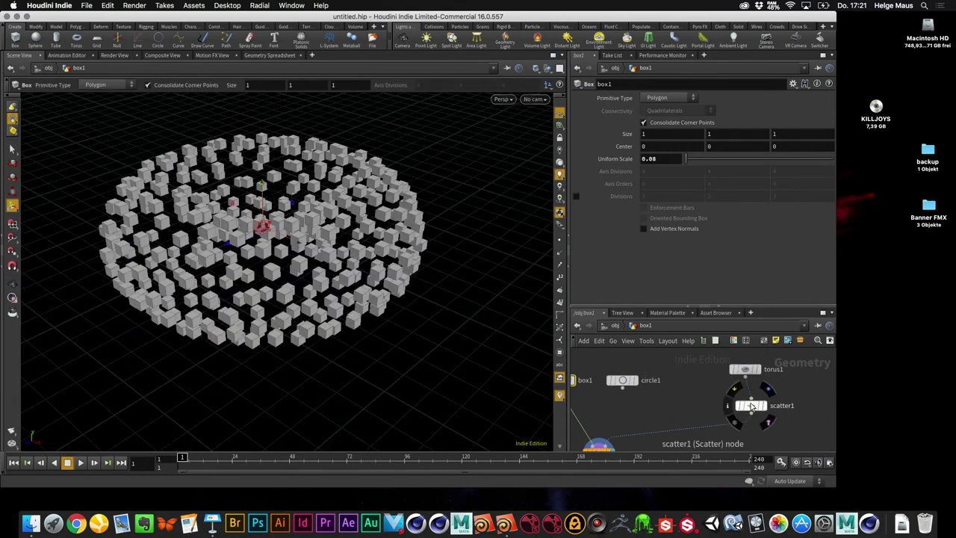
- Turn off scatter1's relaxation, raise Force Total Count to 491, and tidy the network
{"action": "left_click", "coordinate": [751, 406]}
{"action": "mouse_move", "coordinate": [760, 175]}
{"action": "left_mouse_down"}
{"action": "mouse_move", "coordinate": [740, 174]}
{"action": "mouse_move", "coordinate": [775, 175]}
{"action": "mouse_move", "coordinate": [743, 175]}
{"action": "mouse_move", "coordinate": [753, 174]}
{"action": "left_mouse_up"}
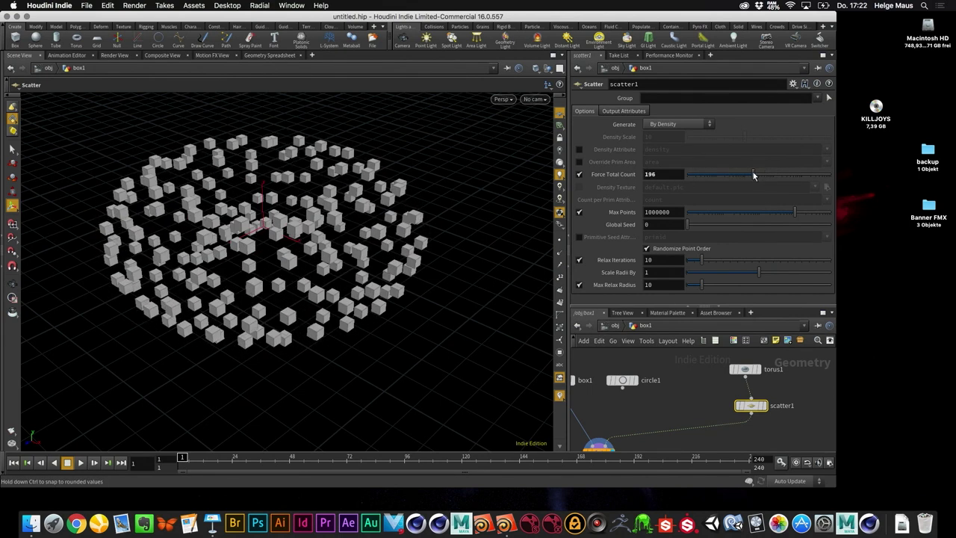
{"action": "left_click", "coordinate": [579, 260]}
{"action": "mouse_move", "coordinate": [753, 174]}
{"action": "left_mouse_down"}
{"action": "mouse_move", "coordinate": [717, 174]}
{"action": "mouse_move", "coordinate": [797, 176]}
{"action": "mouse_move", "coordinate": [736, 176]}
{"action": "mouse_move", "coordinate": [777, 177]}
{"action": "mouse_move", "coordinate": [753, 177]}
{"action": "mouse_move", "coordinate": [763, 177]}
{"action": "left_mouse_up"}
{"action": "middle_click_drag", "start_coordinate": [685, 405], "coordinate": [675, 384]}
{"action": "key", "text": "Escape"}
{"action": "left_click_drag", "start_coordinate": [309, 278], "coordinate": [378, 269]}
{"action": "key", "text": "Return"}
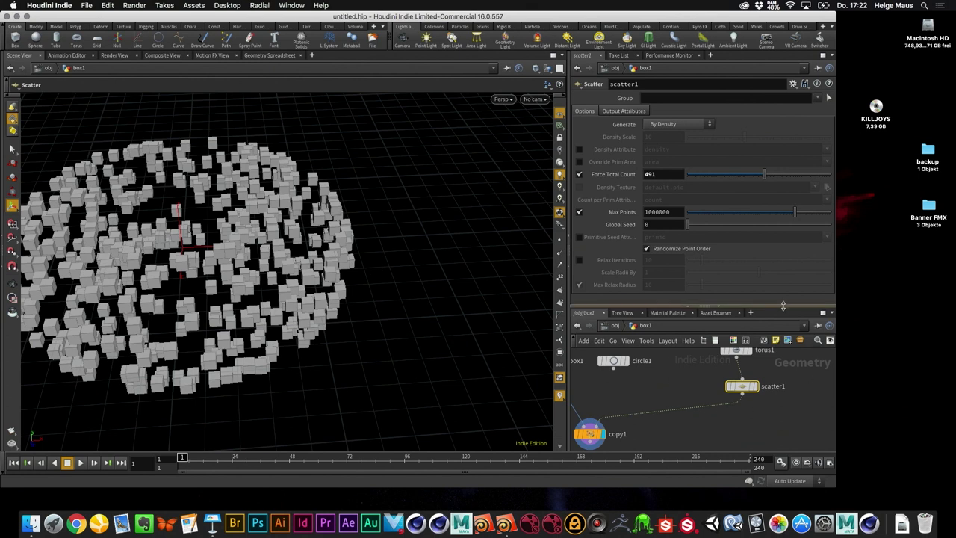
{"action": "left_click_drag", "start_coordinate": [784, 307], "coordinate": [784, 207]}
{"action": "middle_click_drag", "start_coordinate": [792, 335], "coordinate": [742, 346]}
{"action": "left_click_drag", "start_coordinate": [687, 344], "coordinate": [683, 383]}
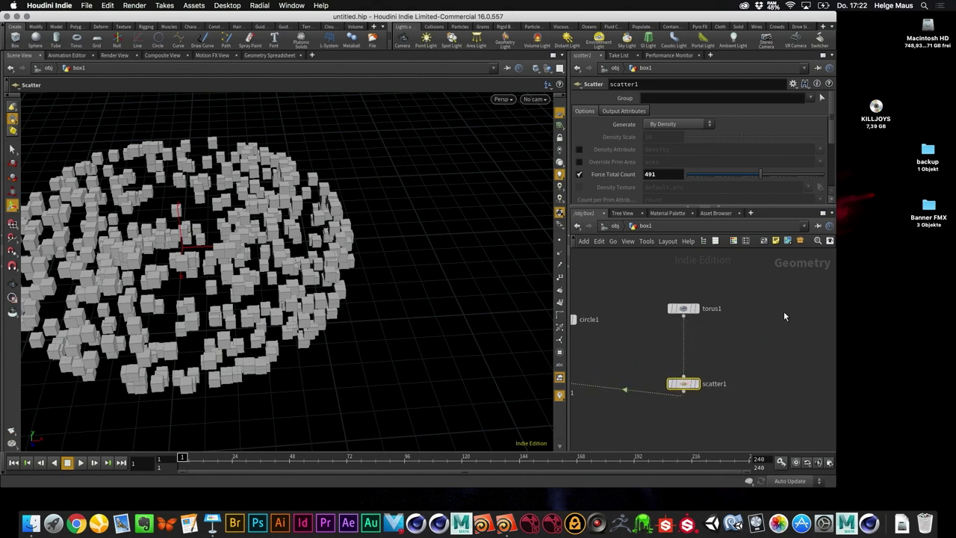
- Insert an IsoOffset node between torus1 and scatter1 and display its fog volume
{"action": "mouse_move", "coordinate": [693, 308]}
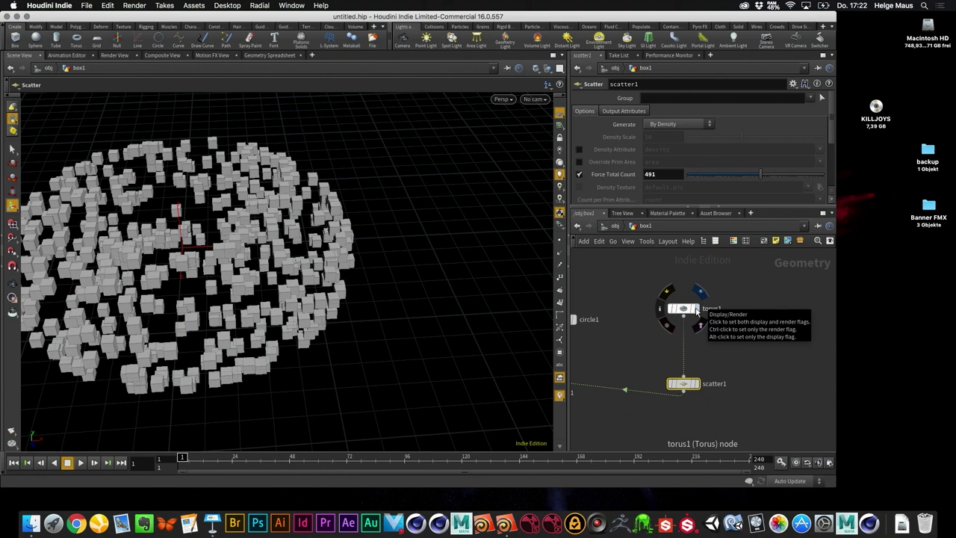
{"action": "key", "text": "Tab"}
{"action": "type", "text": "iso"}
{"action": "key", "text": "Return"}
{"action": "left_click", "coordinate": [746, 347]}
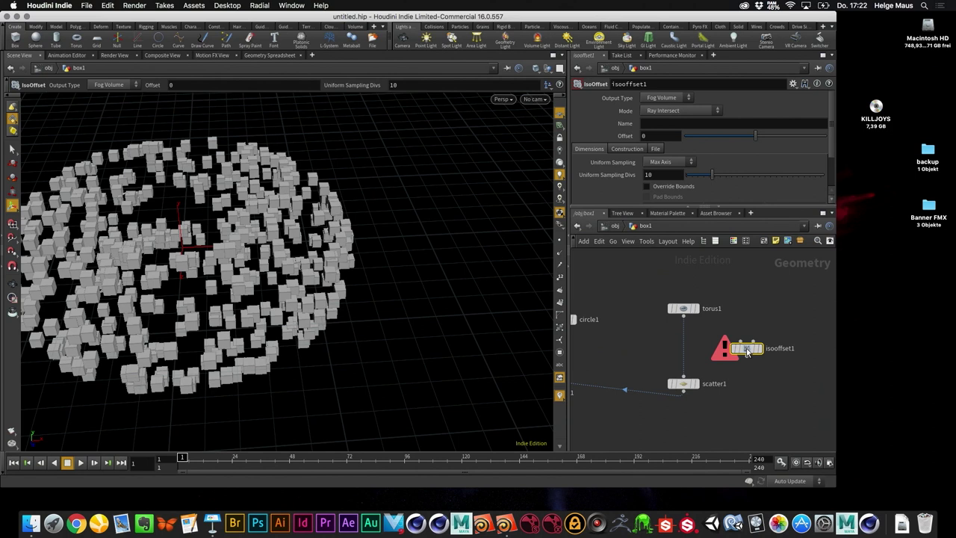
{"action": "left_click_drag", "start_coordinate": [746, 351], "coordinate": [692, 342]}
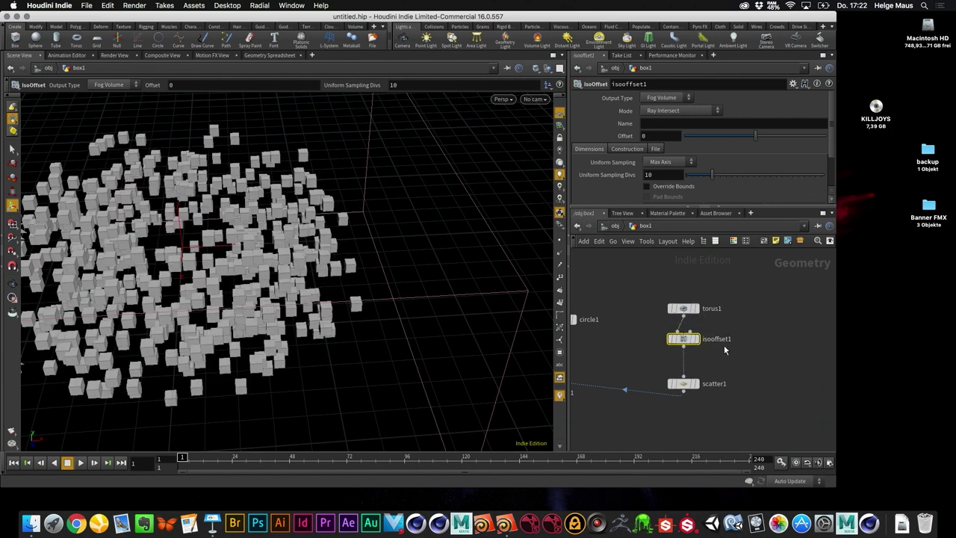
{"action": "left_click", "coordinate": [697, 340]}
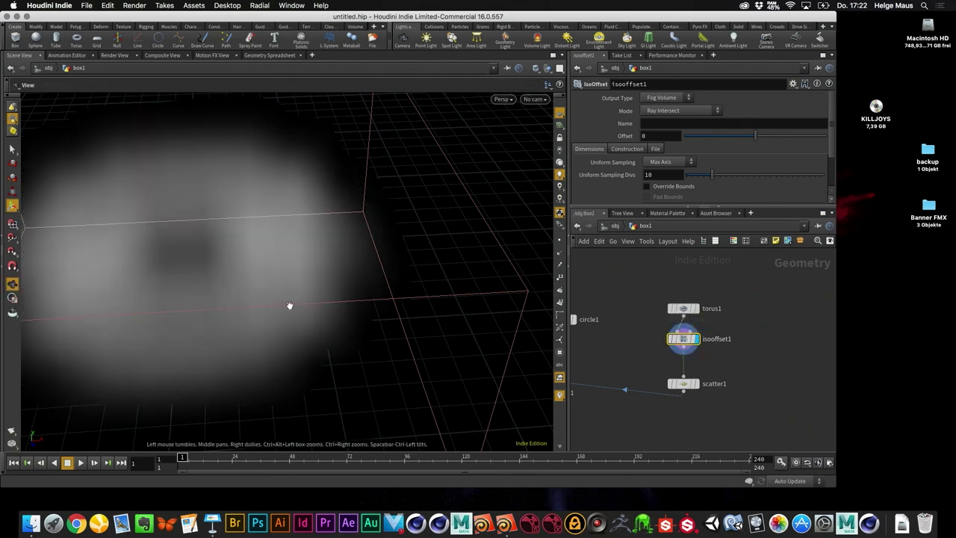
- Orbit around the fog volume and raise Uniform Sampling Divs to 25
{"action": "key", "text": "Escape"}
{"action": "left_click_drag", "start_coordinate": [300, 298], "coordinate": [363, 303]}
{"action": "key", "text": "Return"}
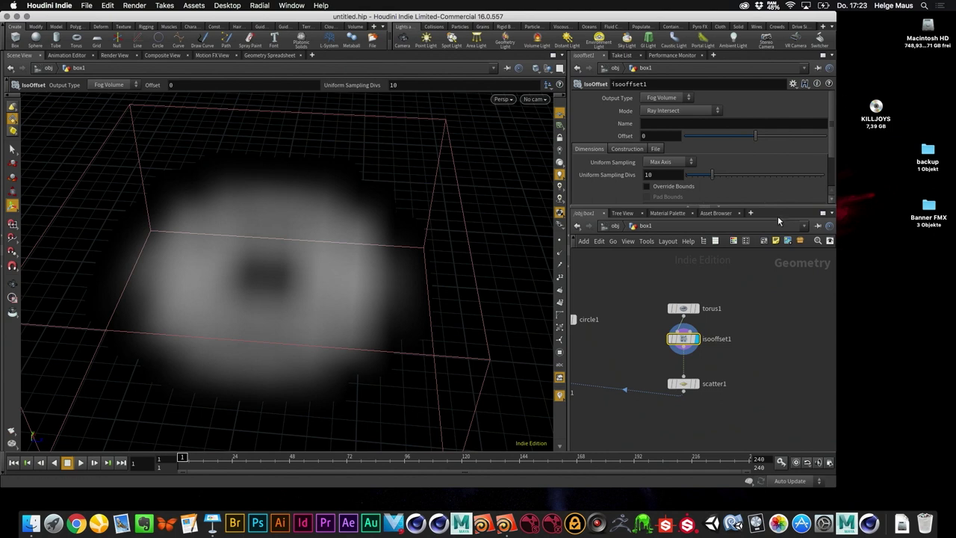
{"action": "left_click", "coordinate": [695, 207]}
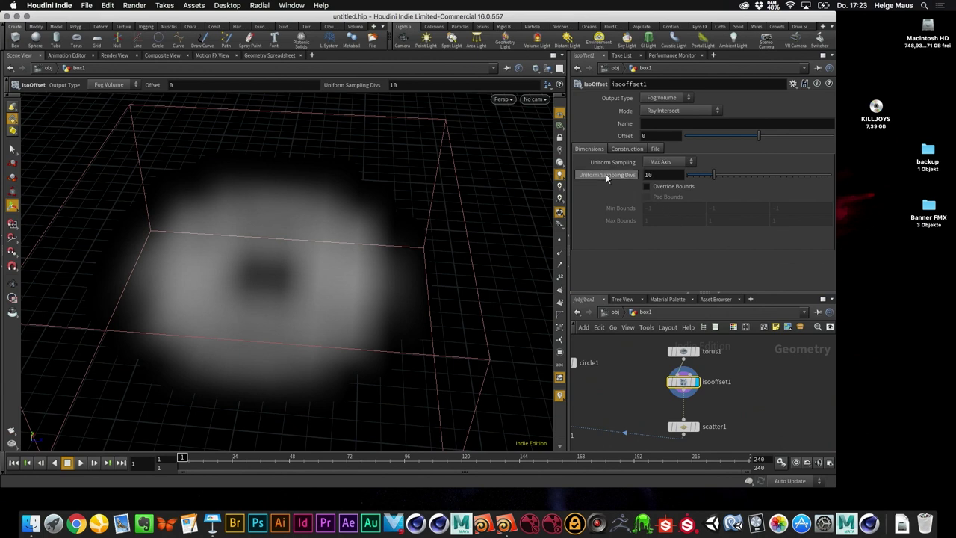
{"action": "left_click_drag", "start_coordinate": [714, 175], "coordinate": [758, 176]}
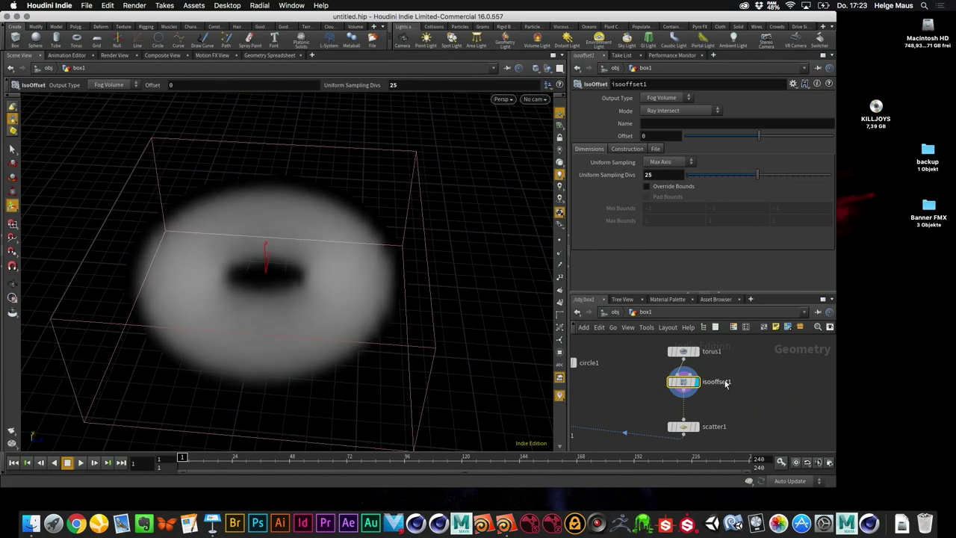
- Display scatter1's points spread through the fog volume, orbit them, and frame all nodes
{"action": "left_click", "coordinate": [699, 428]}
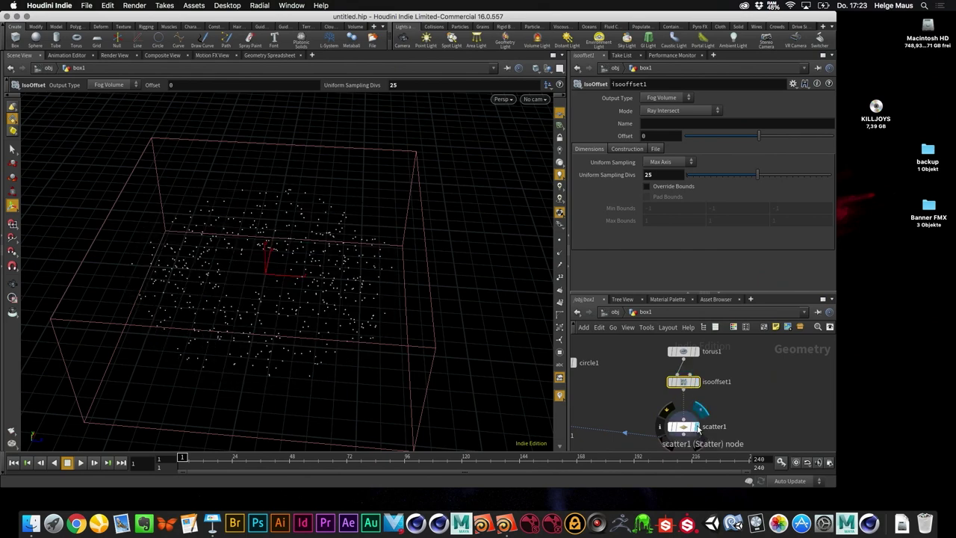
{"action": "key", "text": "Escape"}
{"action": "left_click_drag", "start_coordinate": [313, 299], "coordinate": [400, 304]}
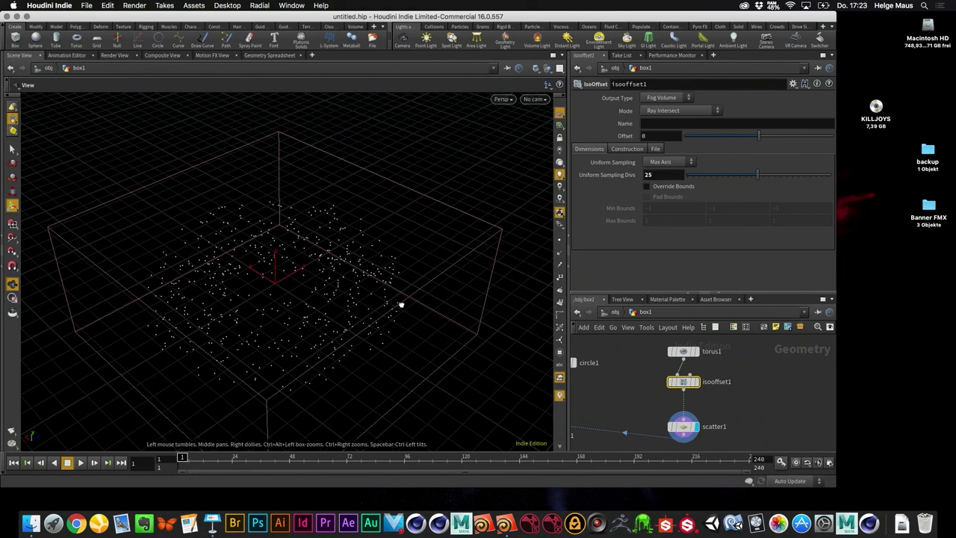
{"action": "key", "text": "Return"}
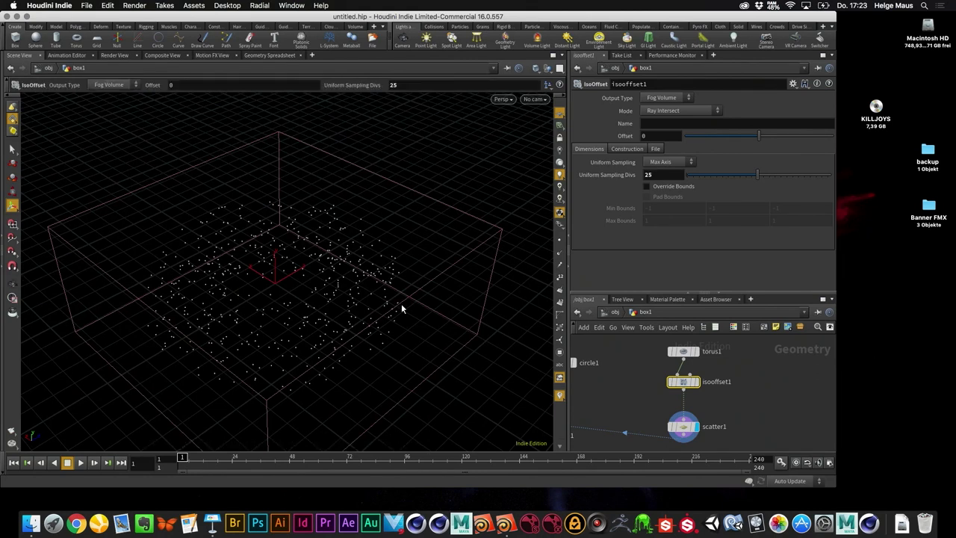
{"action": "key", "text": "h"}
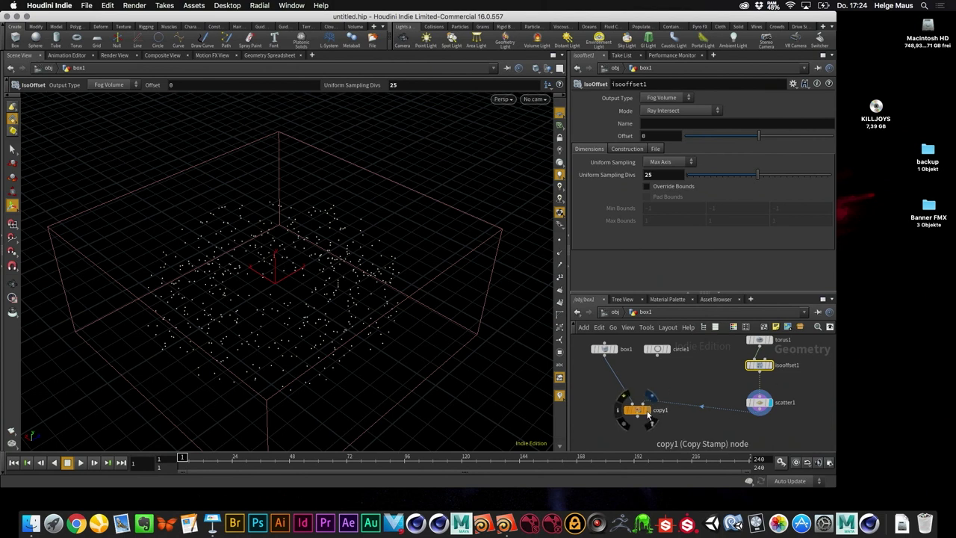
- Display copy1 so small cubes fill the torus volume, and orbit to inspect them
{"action": "left_click", "coordinate": [648, 416]}
{"action": "key", "text": "s"}
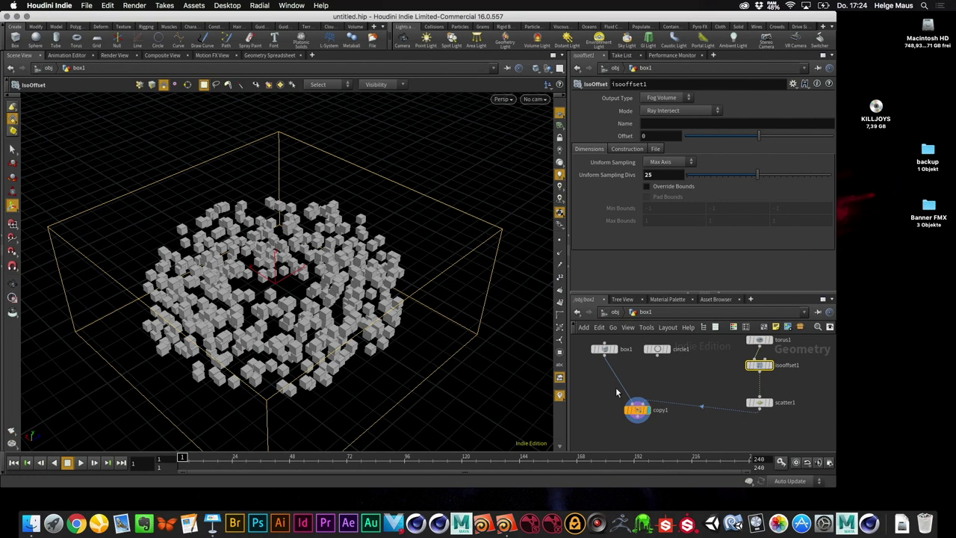
{"action": "key", "text": "Escape"}
{"action": "left_click_drag", "start_coordinate": [194, 269], "coordinate": [272, 275]}
{"action": "key", "text": "Return"}
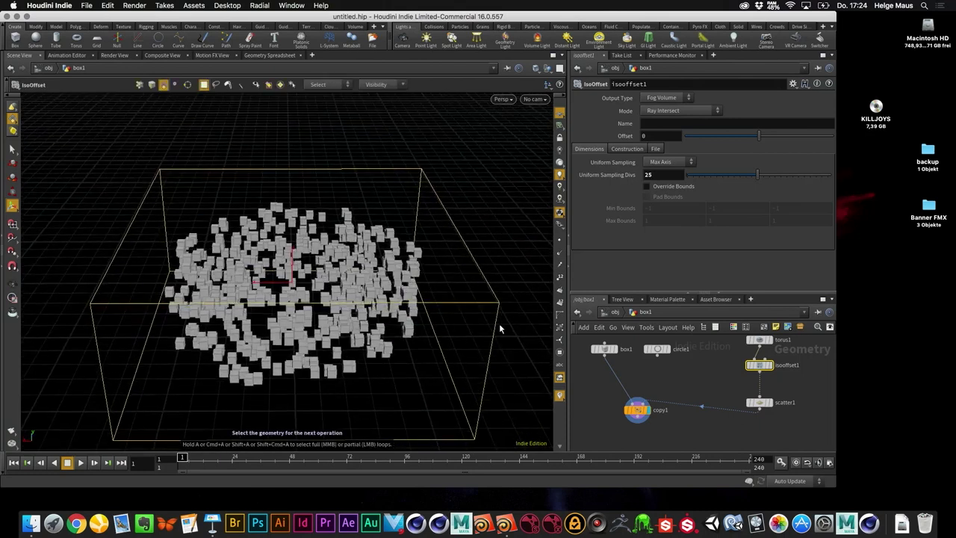
- Enlarge the network editor, move torus1 to the right, and start searching for a Points node
{"action": "middle_click_drag", "start_coordinate": [663, 366], "coordinate": [587, 382]}
{"action": "left_click_drag", "start_coordinate": [773, 291], "coordinate": [773, 181]}
{"action": "scroll", "coordinate": [796, 385], "scroll_direction": "up", "scroll_amount": 5}
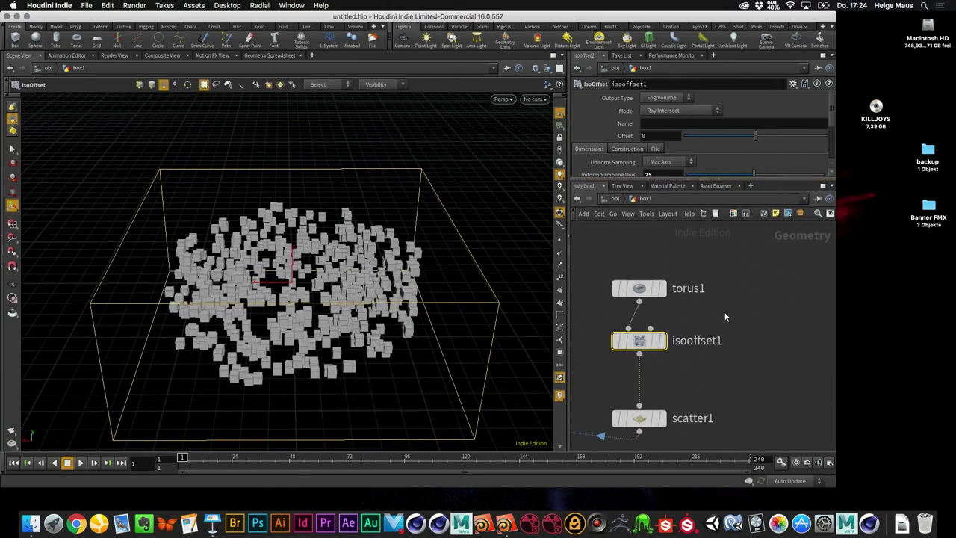
{"action": "left_click", "coordinate": [681, 390]}
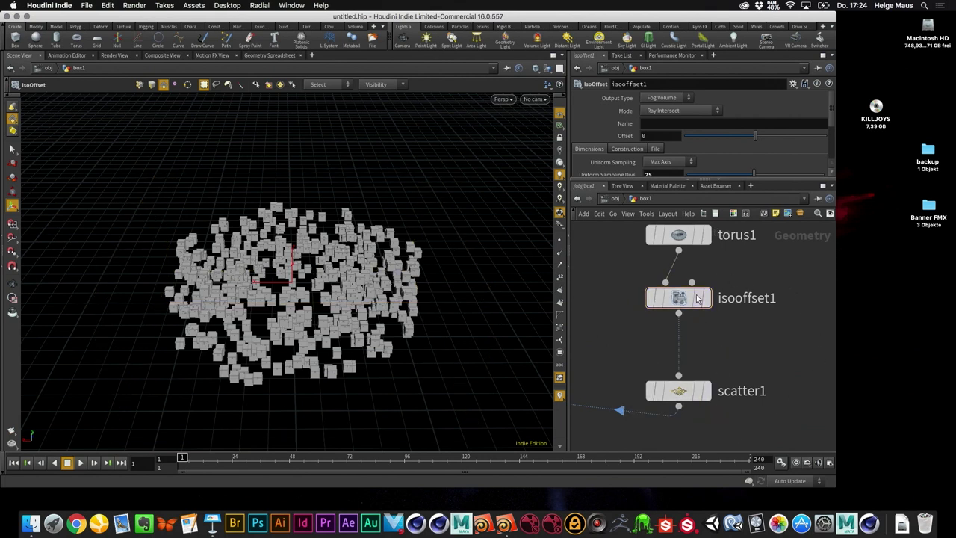
{"action": "mouse_move", "coordinate": [687, 306]}
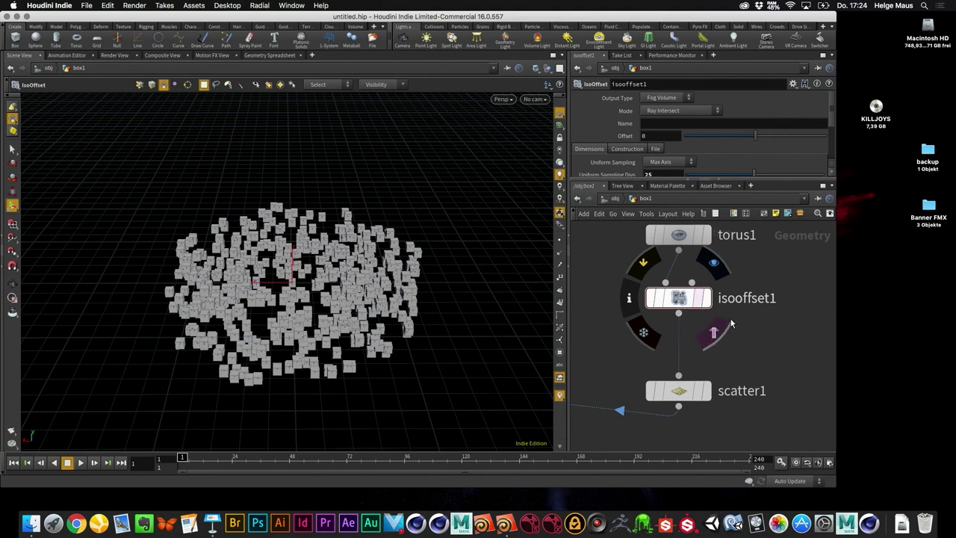
{"action": "left_click_drag", "start_coordinate": [650, 286], "coordinate": [749, 275]}
{"action": "mouse_move", "coordinate": [750, 275]}
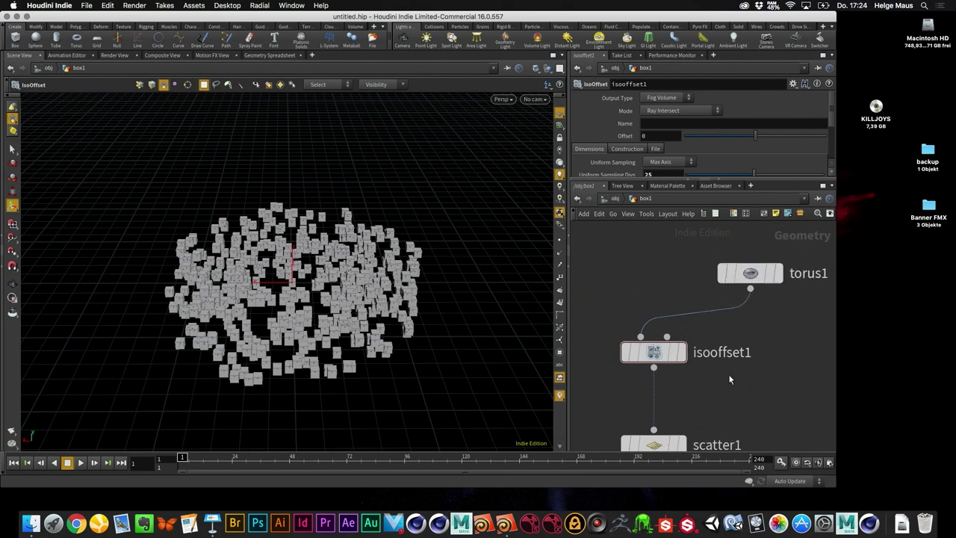
{"action": "middle_click_drag", "start_coordinate": [729, 379], "coordinate": [751, 286]}
{"action": "left_click", "coordinate": [673, 367]}
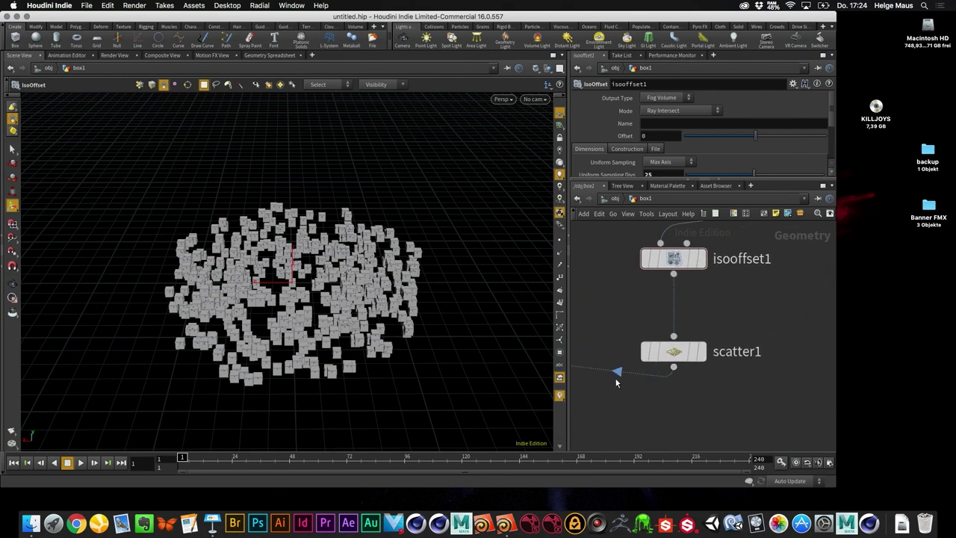
{"action": "middle_click_drag", "start_coordinate": [788, 299], "coordinate": [702, 367]}
{"action": "key", "text": "Tab"}
{"action": "type", "text": "poin"}
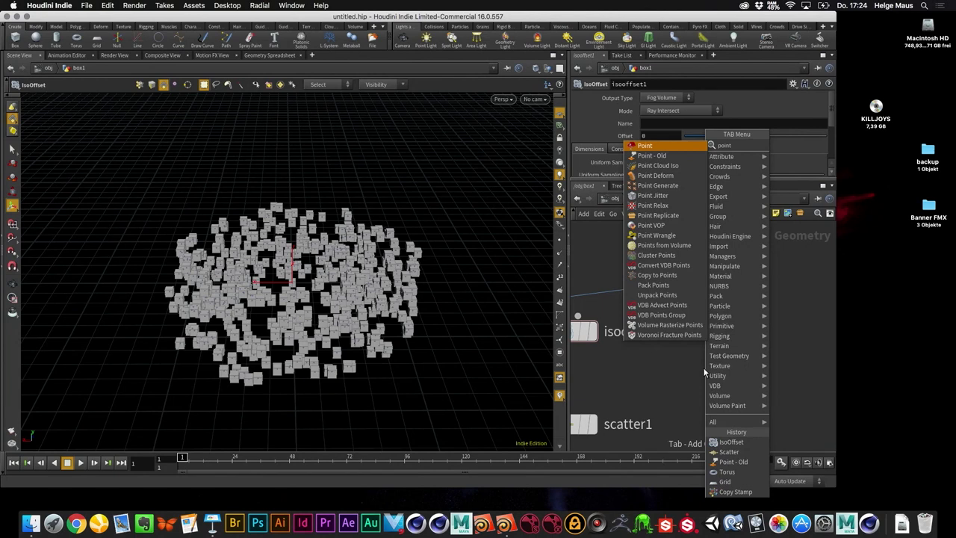
- Add a Points from Volume node, wire torus1 into it, and display its grid points
{"action": "type", "text": "t vo"}
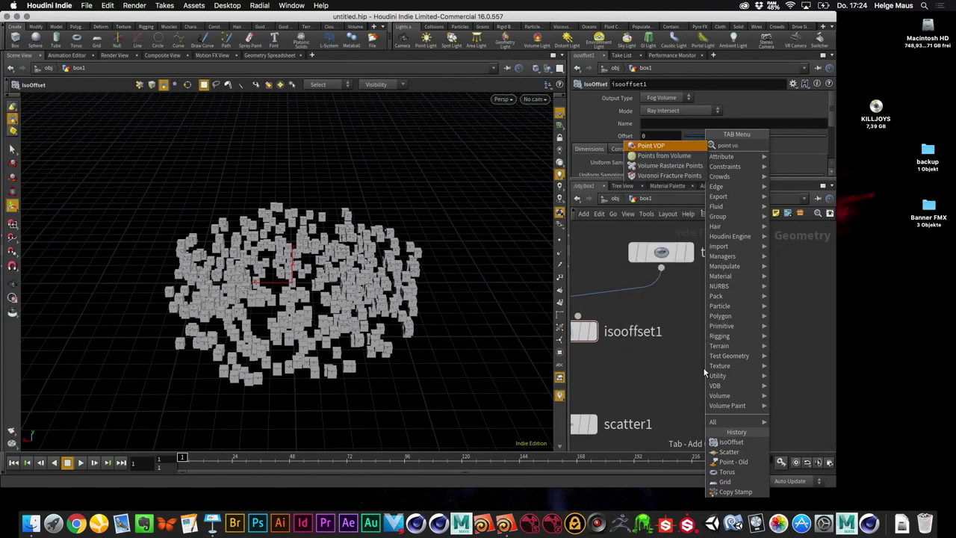
{"action": "key", "text": "Down"}
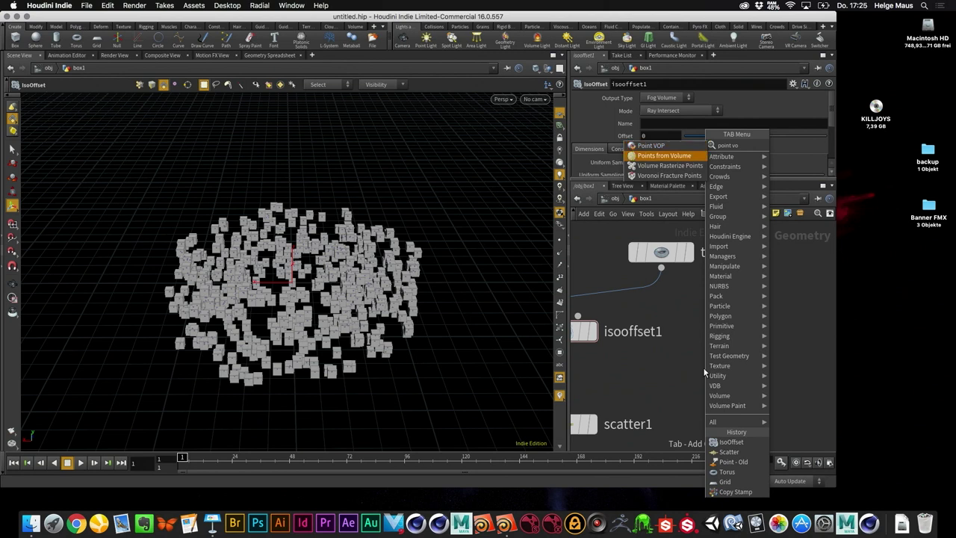
{"action": "key", "text": "Return"}
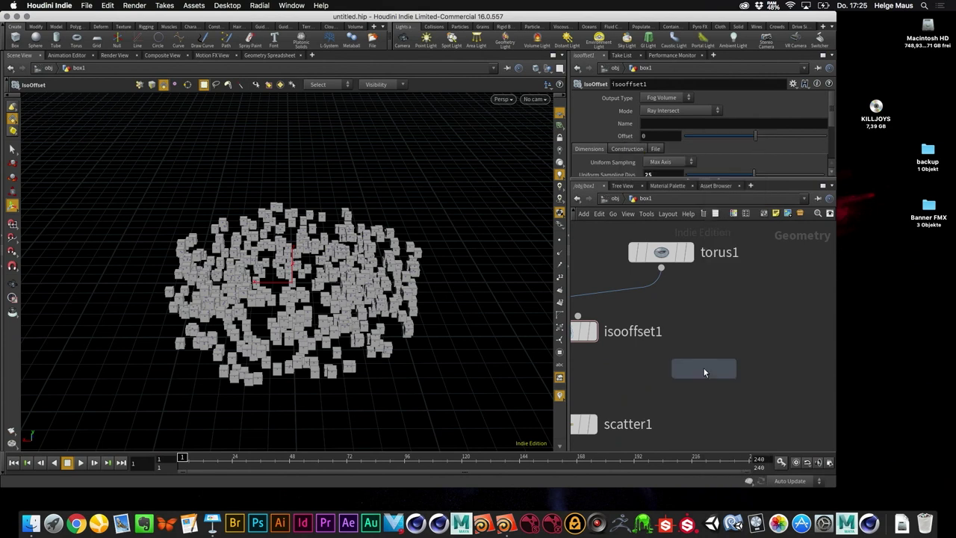
{"action": "left_click", "coordinate": [704, 368]}
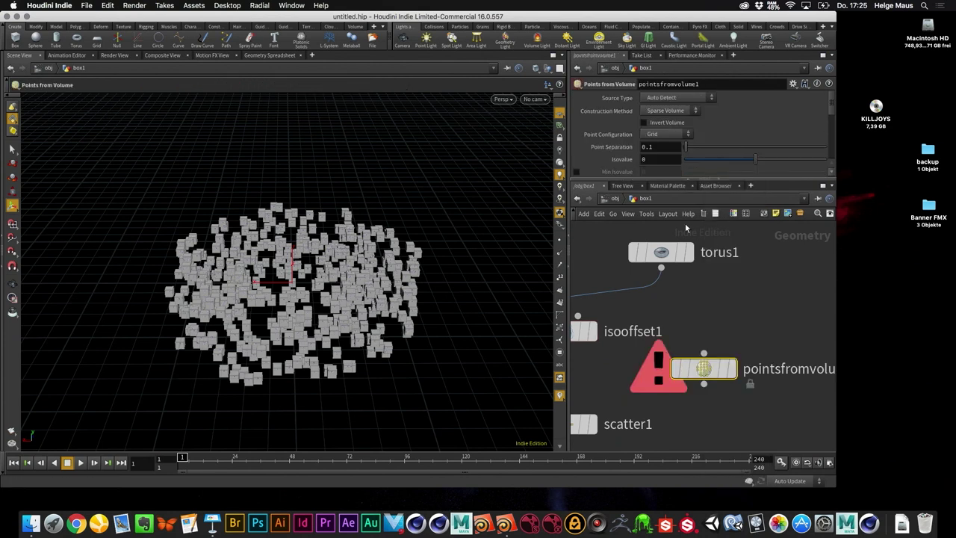
{"action": "left_click", "coordinate": [661, 268]}
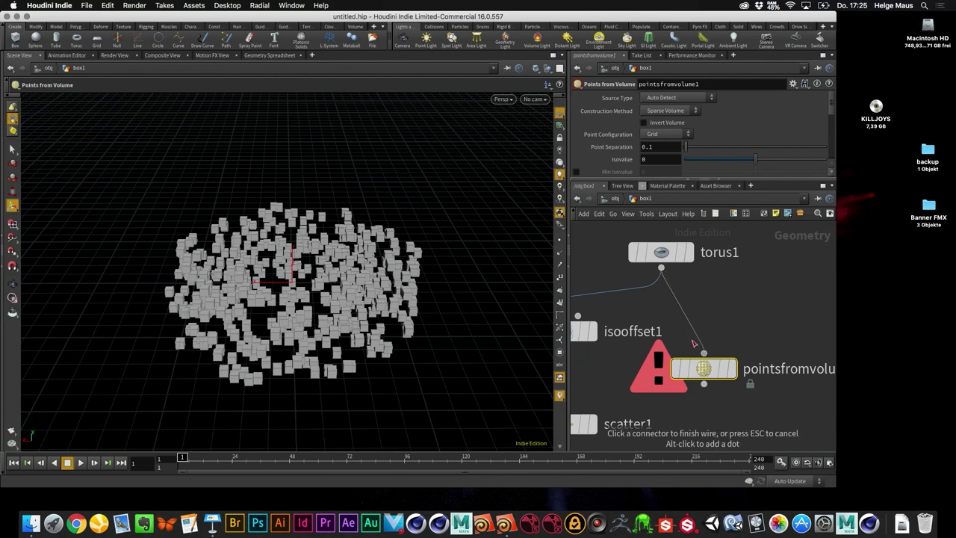
{"action": "left_click", "coordinate": [709, 362]}
{"action": "left_click", "coordinate": [731, 369]}
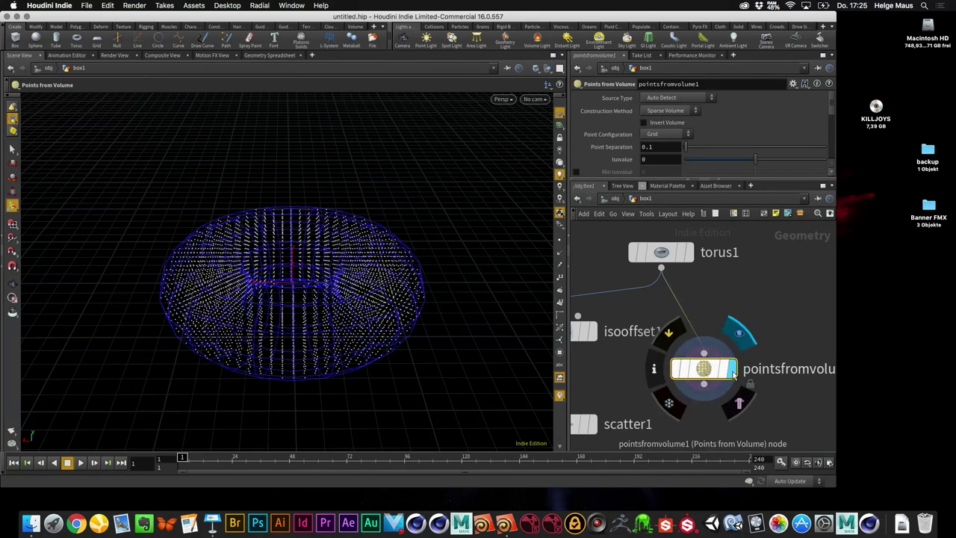
- Orbit around the torus points and increase Point Separation to 0.19
{"action": "mouse_move", "coordinate": [438, 285]}
{"action": "left_mouse_down", "text": "alt"}
{"action": "mouse_move", "coordinate": [354, 322]}
{"action": "mouse_move", "coordinate": [333, 292]}
{"action": "mouse_move", "coordinate": [426, 287]}
{"action": "left_mouse_up", "text": "alt"}
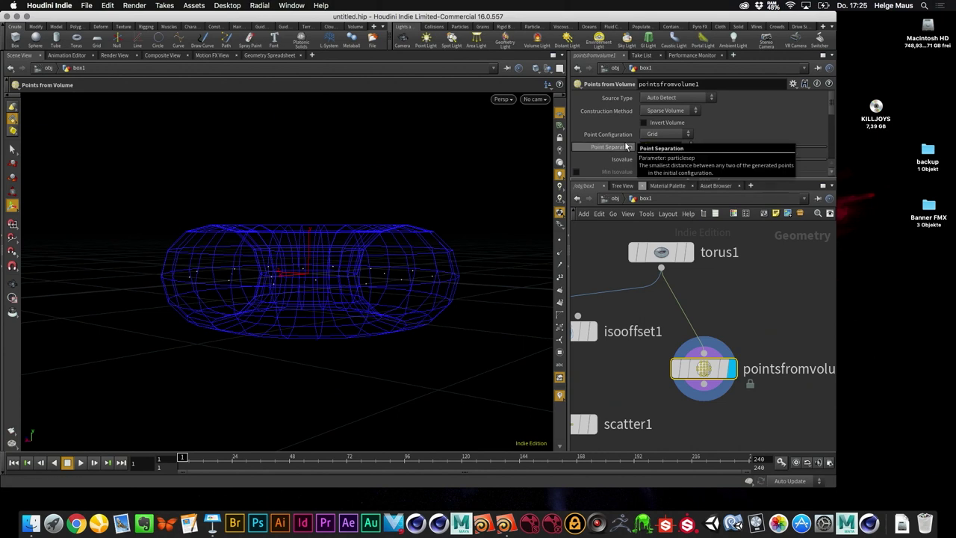
{"action": "left_click_drag", "start_coordinate": [451, 281], "coordinate": [418, 313]}
{"action": "middle_click_drag", "start_coordinate": [659, 164], "coordinate": [601, 161]}
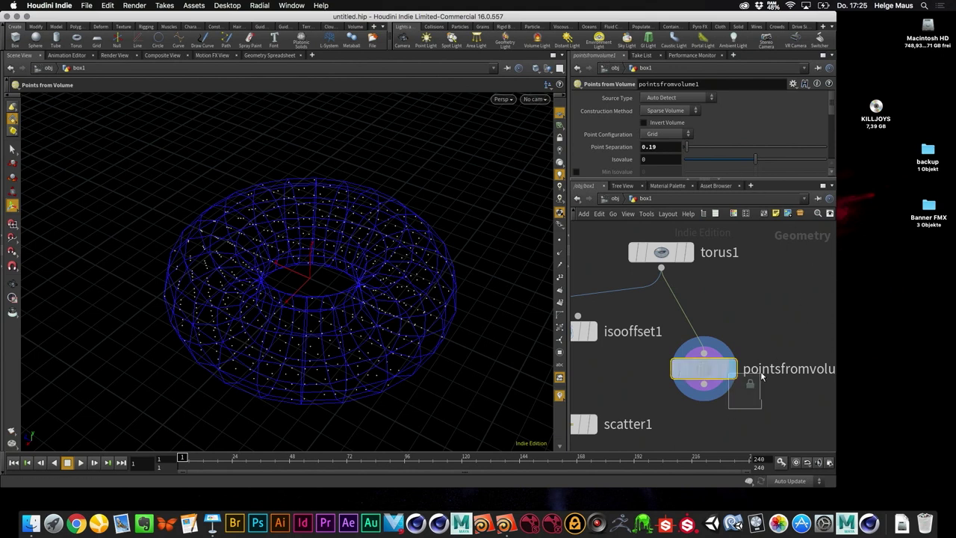
- Wire pointsfromvolume1 into copy1's template input and display the resulting cube torus
{"action": "scroll", "coordinate": [781, 369], "scroll_direction": "down", "scroll_amount": 2}
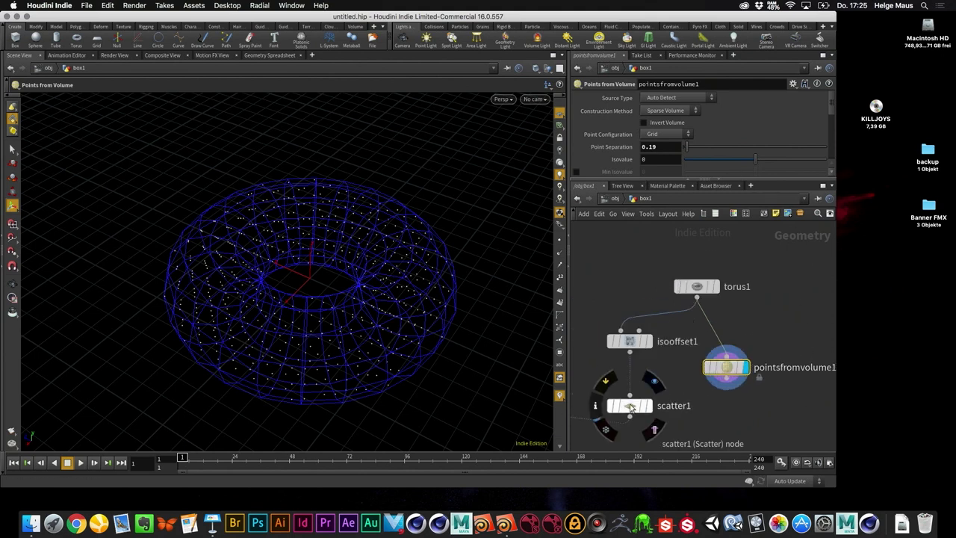
{"action": "middle_click_drag", "start_coordinate": [630, 381], "coordinate": [711, 348]}
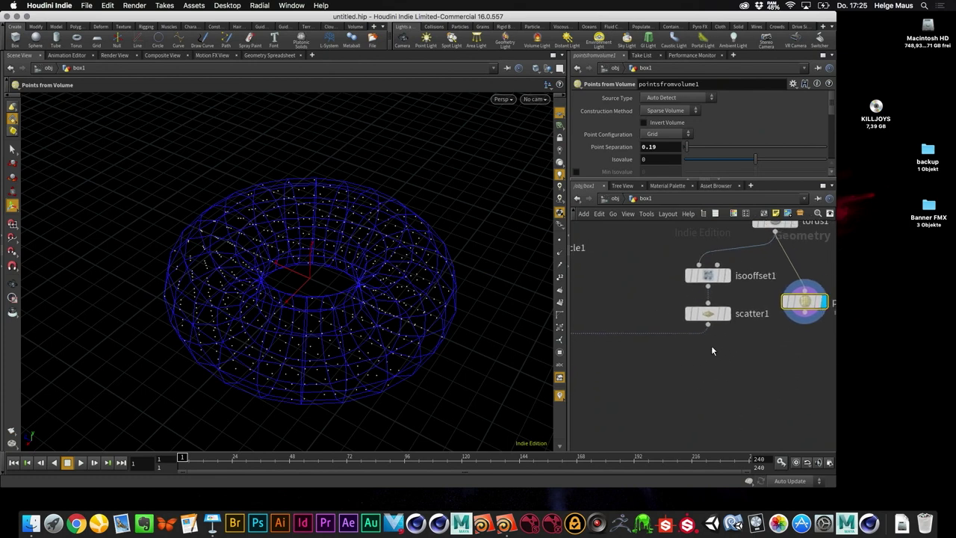
{"action": "scroll", "coordinate": [710, 351], "scroll_direction": "down", "scroll_amount": 2}
{"action": "left_click", "coordinate": [708, 338]}
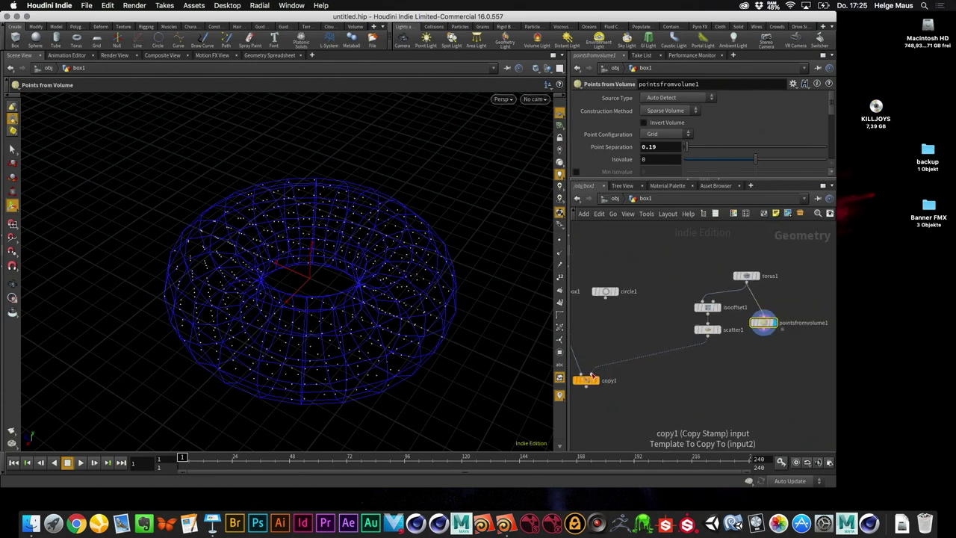
{"action": "left_click", "coordinate": [763, 334]}
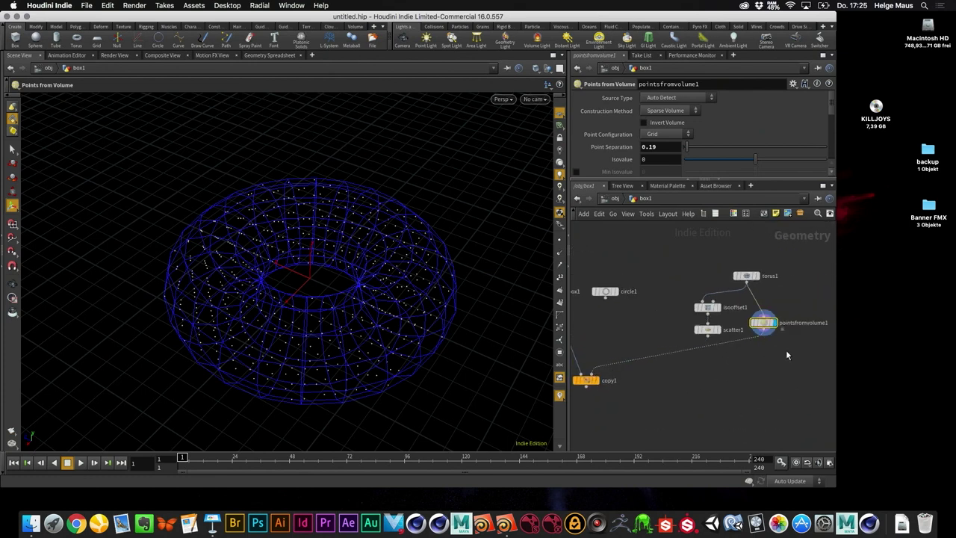
{"action": "left_click", "coordinate": [600, 381]}
{"action": "left_click_drag", "start_coordinate": [345, 321], "coordinate": [331, 351]}
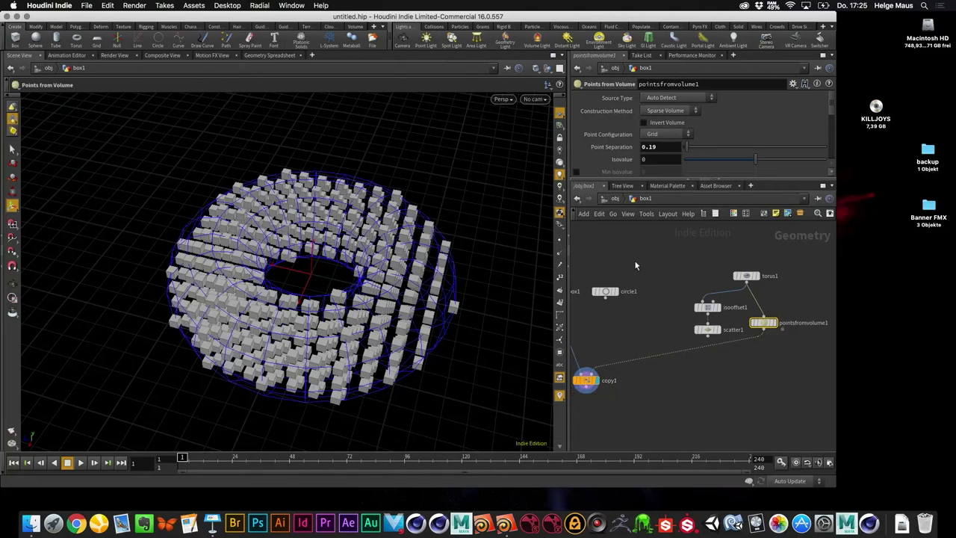
{"action": "mouse_move", "coordinate": [712, 316]}
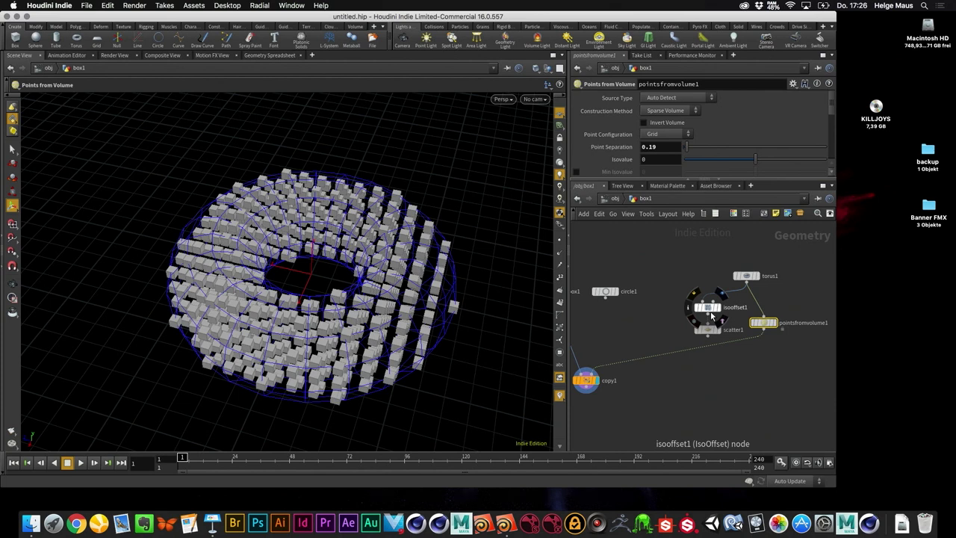
- Rearrange the network, placing torus1 directly above pointsfromvolume1
{"action": "middle_click_drag", "start_coordinate": [695, 329], "coordinate": [753, 308]}
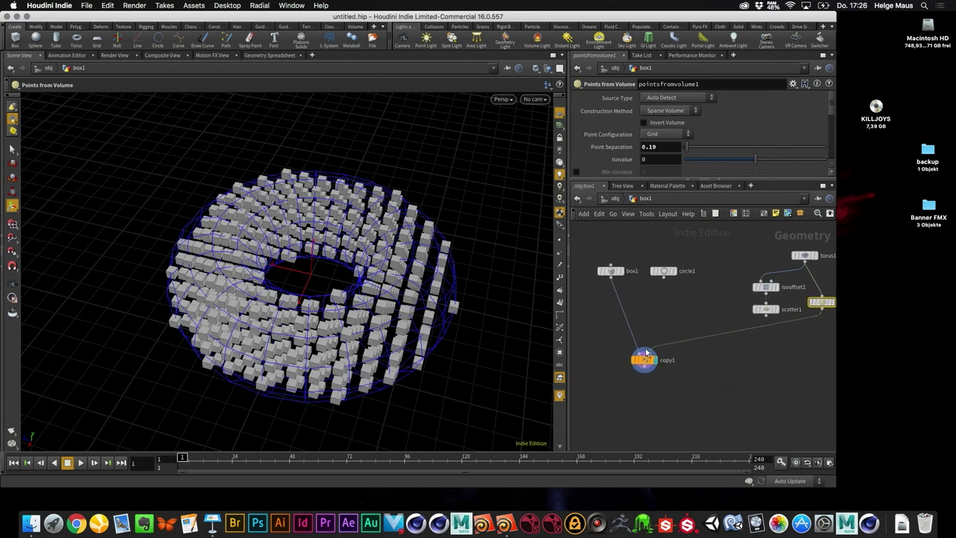
{"action": "left_click_drag", "start_coordinate": [647, 353], "coordinate": [679, 335]}
{"action": "middle_click_drag", "start_coordinate": [679, 282], "coordinate": [636, 303]}
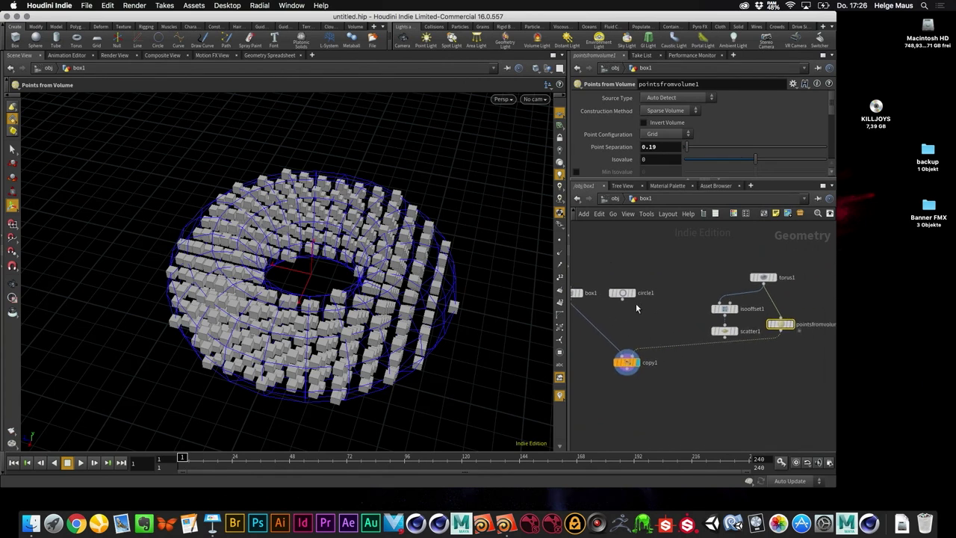
{"action": "middle_click_drag", "start_coordinate": [747, 313], "coordinate": [688, 301]}
{"action": "left_click_drag", "start_coordinate": [721, 310], "coordinate": [756, 309]}
{"action": "left_click_drag", "start_coordinate": [702, 264], "coordinate": [740, 256]}
{"action": "scroll", "coordinate": [728, 292], "scroll_direction": "up", "scroll_amount": 4}
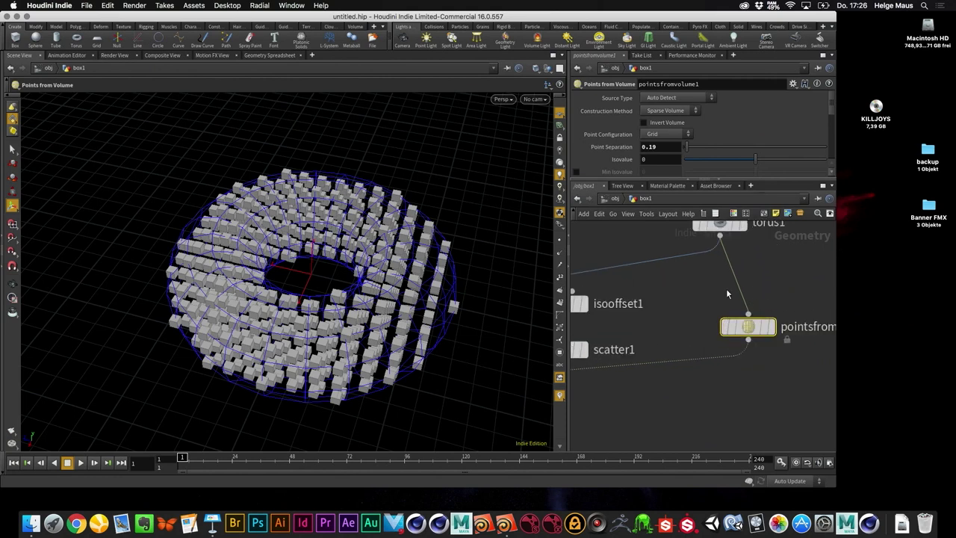
{"action": "middle_click_drag", "start_coordinate": [675, 293], "coordinate": [736, 303]}
{"action": "scroll", "coordinate": [635, 284], "scroll_direction": "down", "scroll_amount": 2}
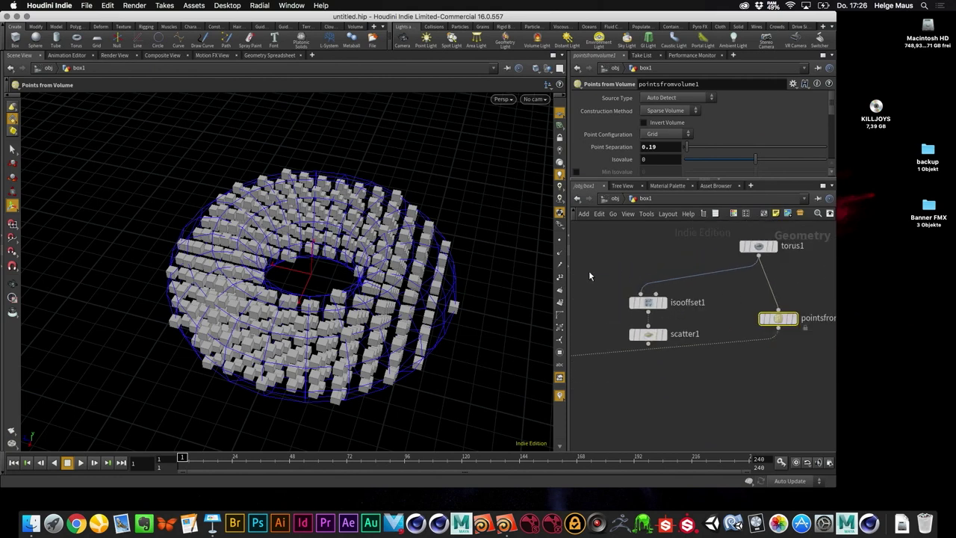
- Maximize the network editor, frame all nodes, and copy box1's Uniform Scale parameter
{"action": "key", "text": "ctrl+b"}
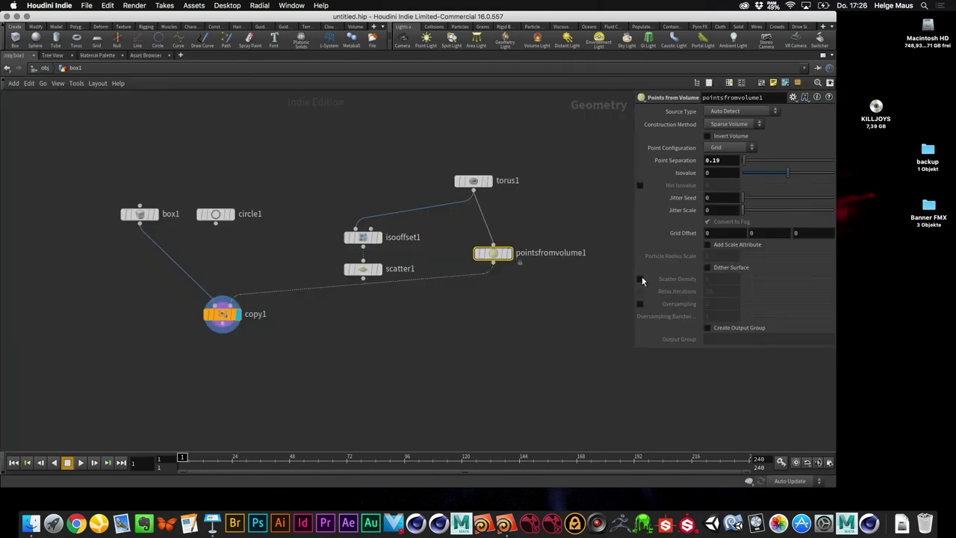
{"action": "key", "text": "h"}
{"action": "left_click", "coordinate": [215, 221]}
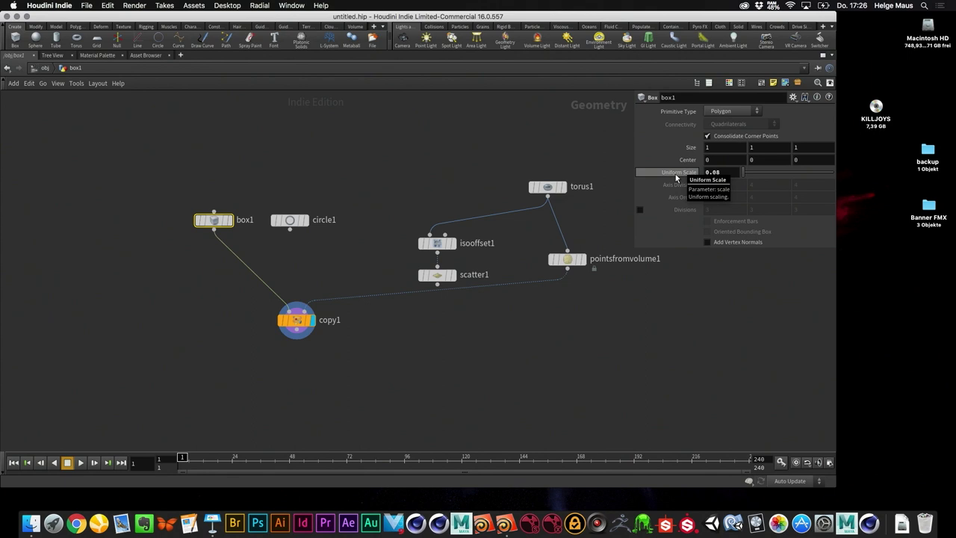
{"action": "left_click", "coordinate": [729, 171]}
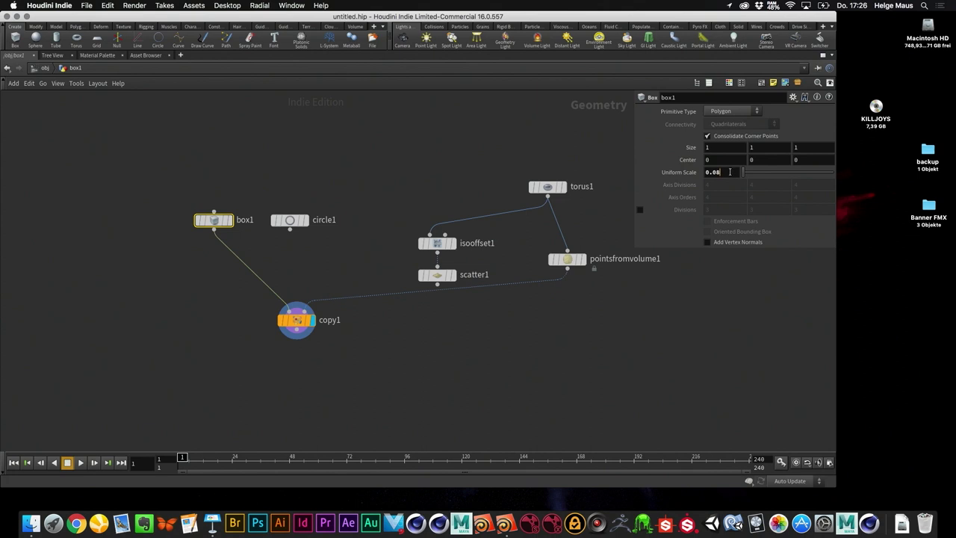
{"action": "right_click", "coordinate": [729, 172]}
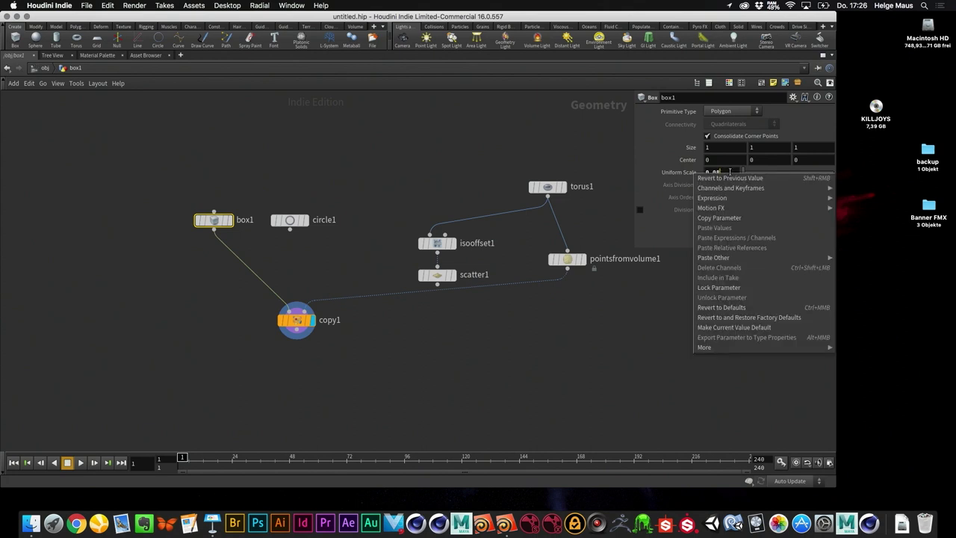
{"action": "left_click", "coordinate": [729, 218]}
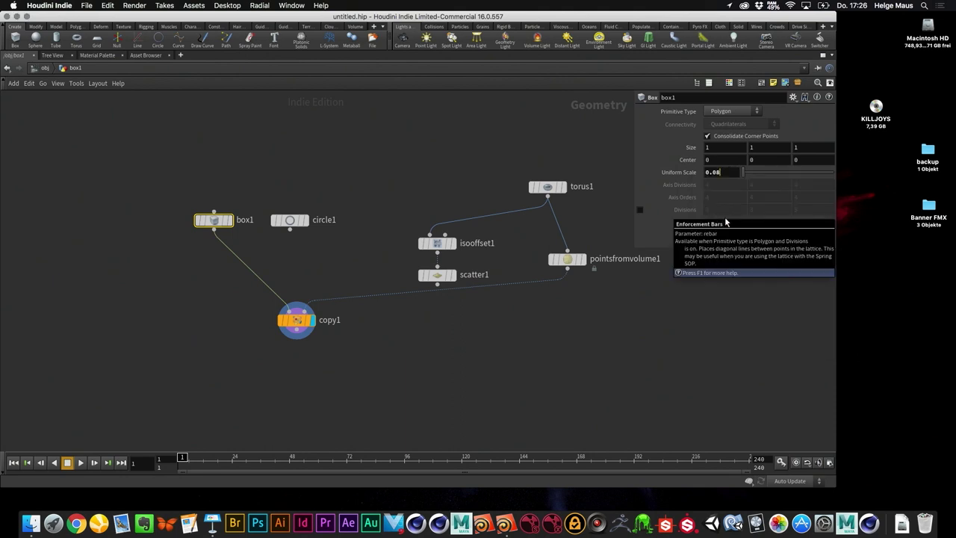
- Deselect box1 and select pointsfromvolume1 to show its parameters
{"action": "left_click", "coordinate": [585, 342]}
{"action": "middle_click_drag", "start_coordinate": [586, 342], "coordinate": [461, 300]}
{"action": "left_click_drag", "start_coordinate": [431, 256], "coordinate": [411, 248]}
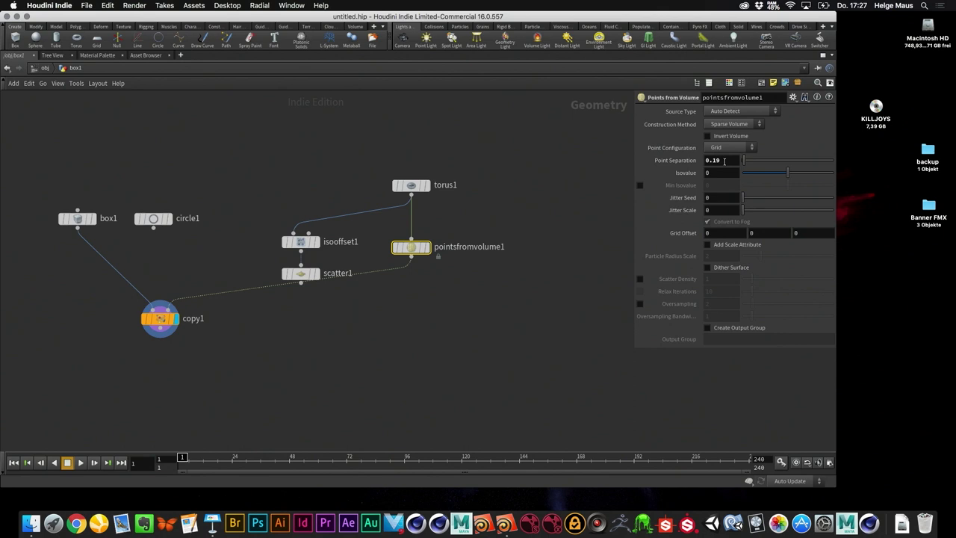
- Replace Point Separation with the relative reference ch("../box1/scale"), now showing 0.08
{"action": "double_click", "coordinate": [721, 161]}
{"action": "key", "text": "BackSpace"}
{"action": "right_click", "coordinate": [711, 160]}
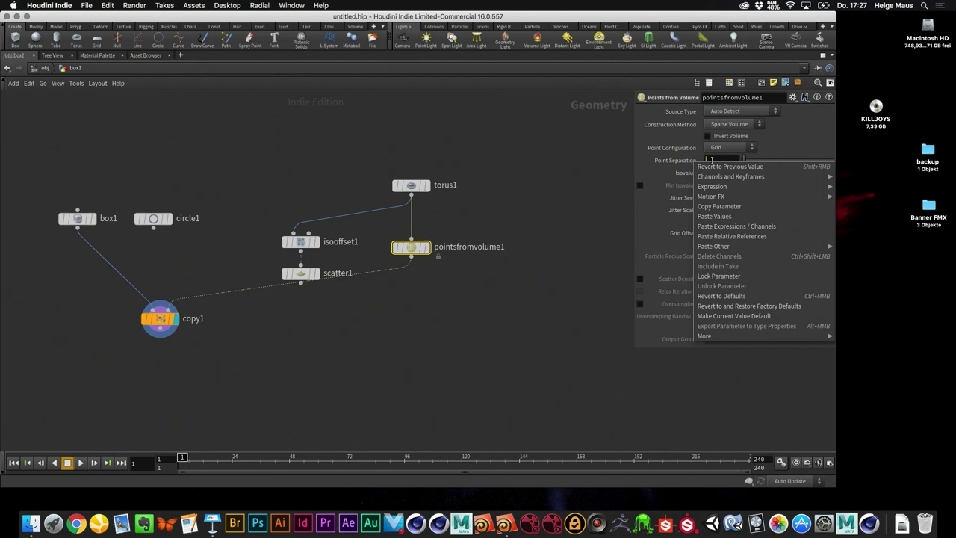
{"action": "left_click", "coordinate": [726, 236]}
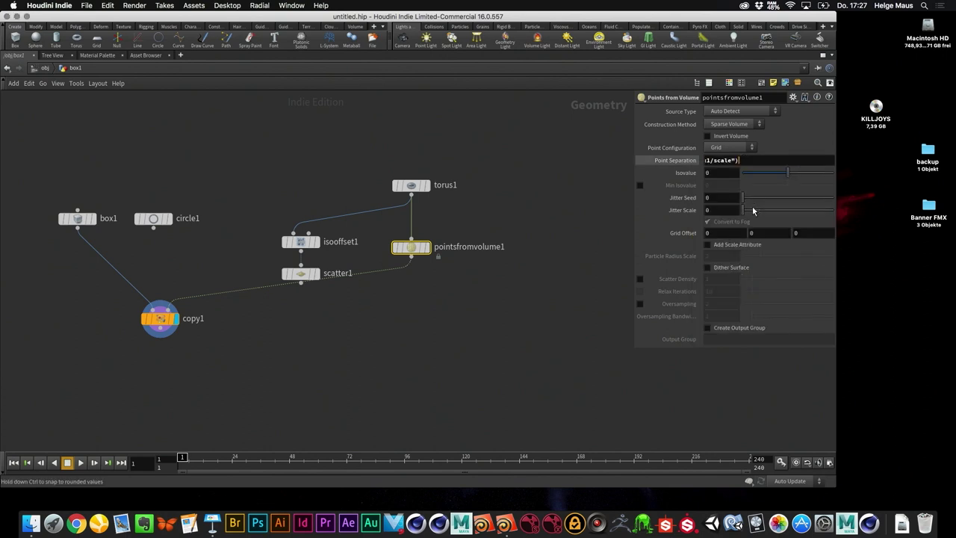
{"action": "key", "text": "Return"}
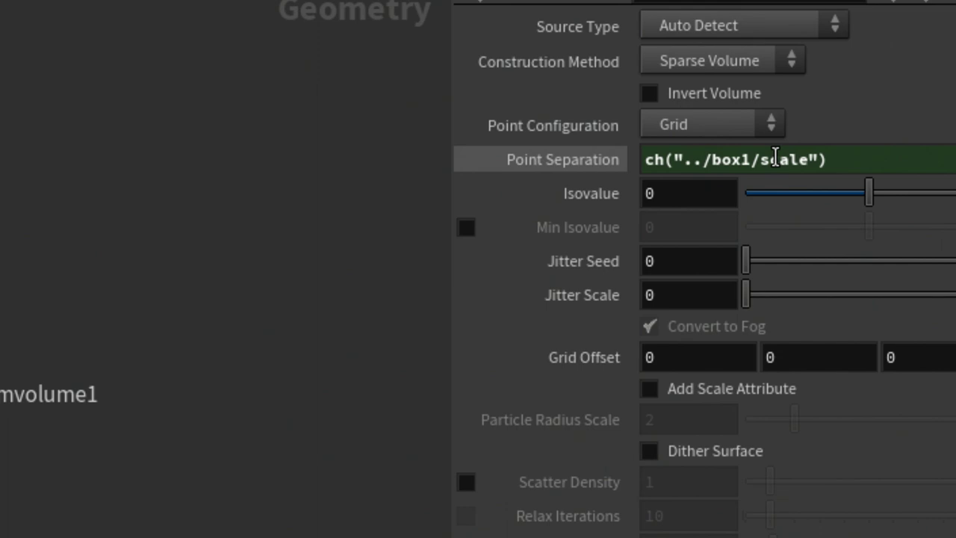
{"action": "left_click", "coordinate": [612, 165]}
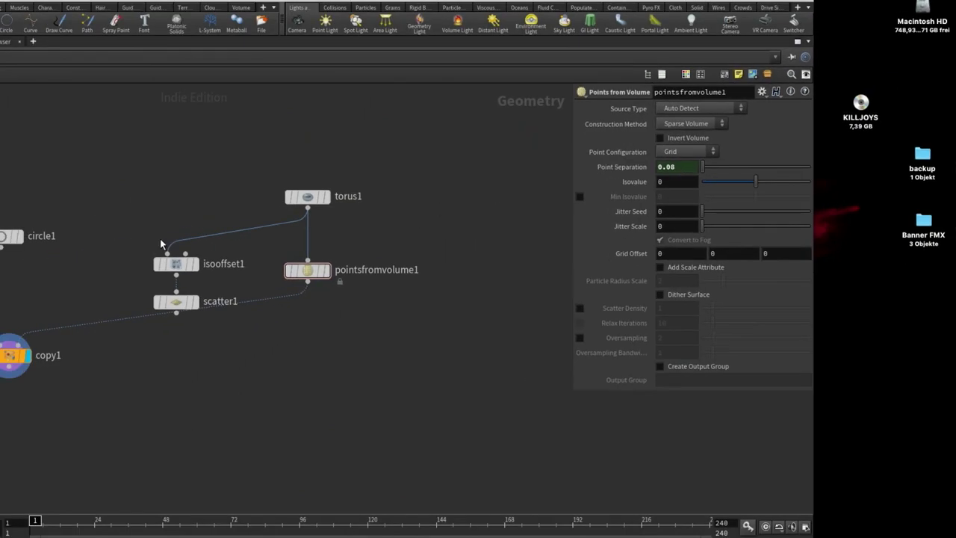
- Lower box1's Uniform Scale and confirm the linked Point Separation follows at 0.21
{"action": "left_click", "coordinate": [79, 215]}
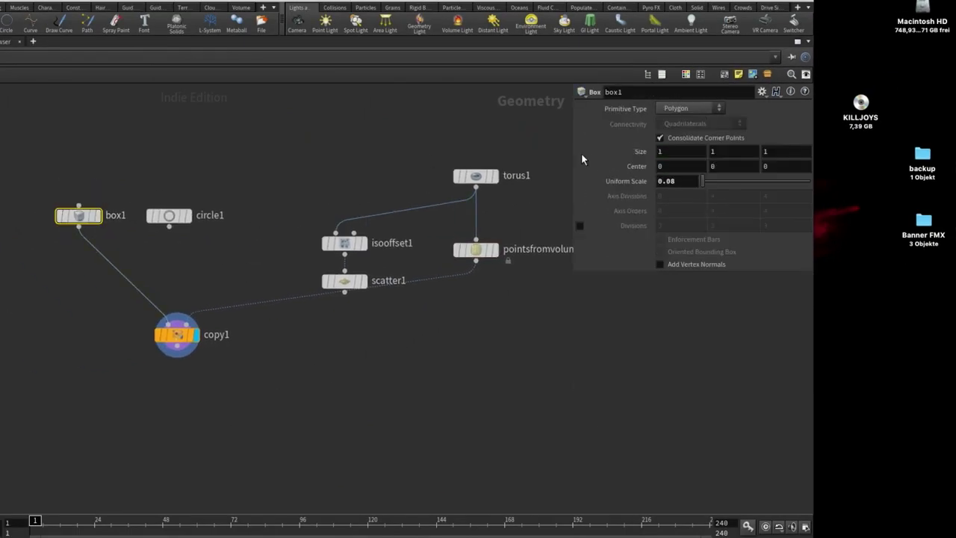
{"action": "left_click", "coordinate": [670, 181]}
{"action": "mouse_move", "coordinate": [680, 181]}
{"action": "middle_mouse_down"}
{"action": "mouse_move", "coordinate": [677, 198]}
{"action": "mouse_move", "coordinate": [695, 206]}
{"action": "mouse_move", "coordinate": [668, 180]}
{"action": "middle_mouse_up"}
{"action": "left_click", "coordinate": [476, 250]}
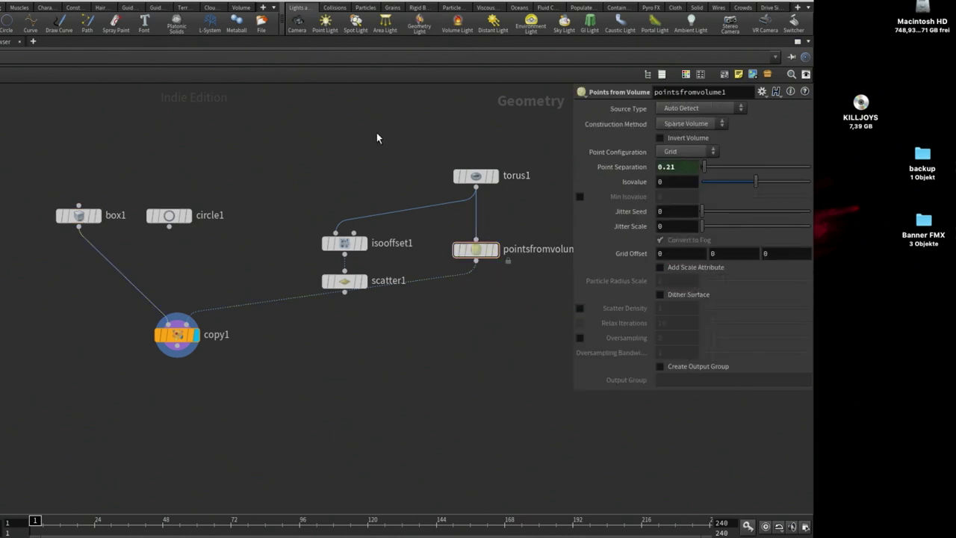
- Restore the full layout with the 3D viewport and drag box1's Uniform Scale down to 0.1
{"action": "key", "text": "ctrl+b"}
{"action": "scroll", "coordinate": [635, 321], "scroll_direction": "down", "scroll_amount": 5}
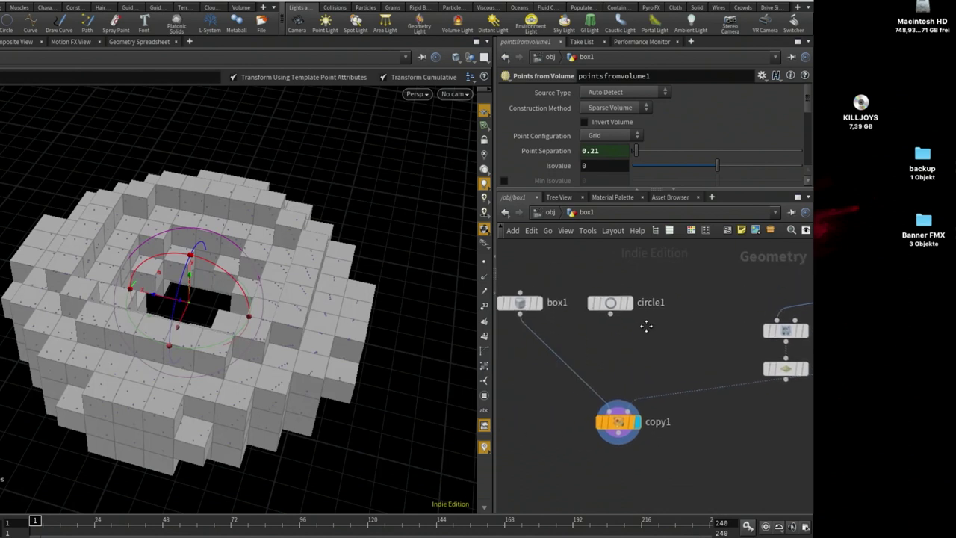
{"action": "left_click", "coordinate": [550, 305]}
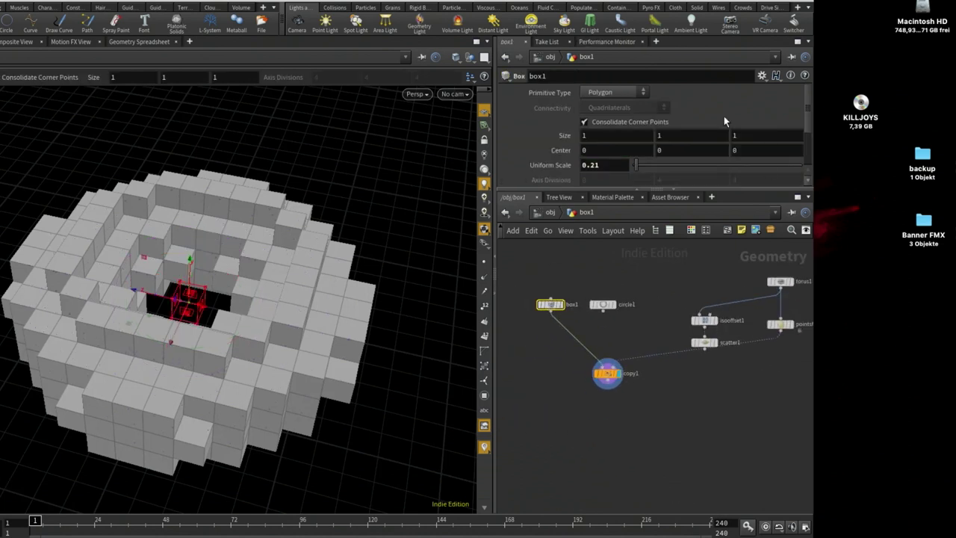
{"action": "middle_click", "coordinate": [605, 165]}
{"action": "middle_click_drag", "start_coordinate": [605, 165], "coordinate": [540, 181]}
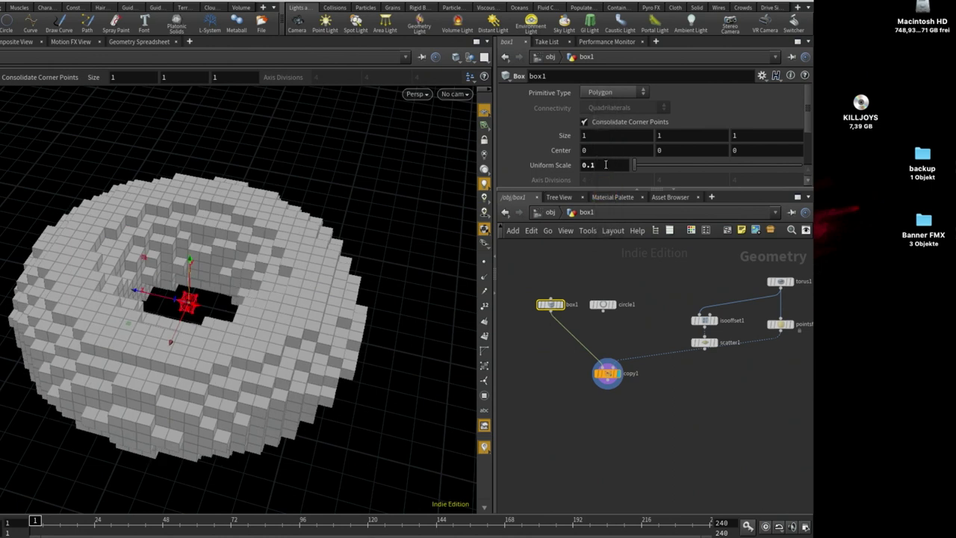
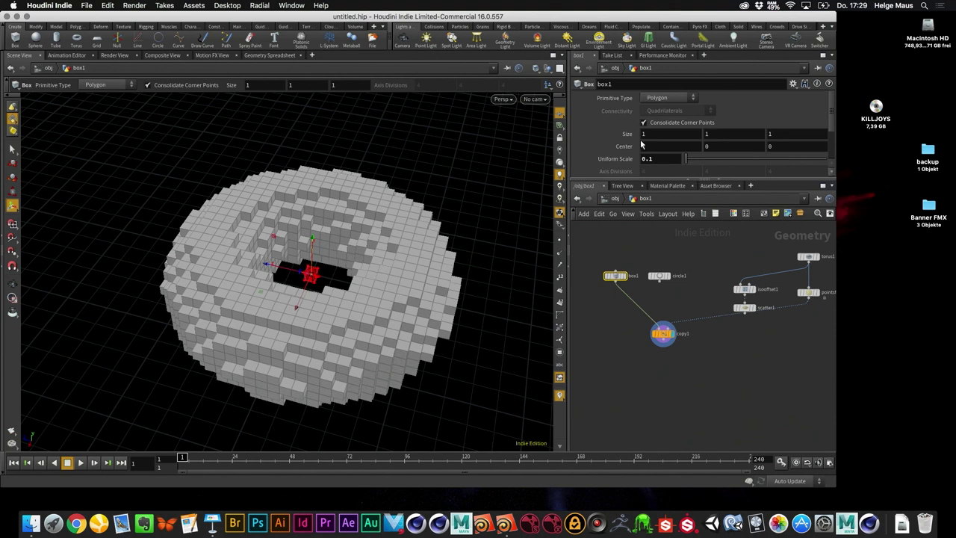
- Return to /obj and move box1 above geo1 to free up network space
{"action": "left_click", "coordinate": [616, 199]}
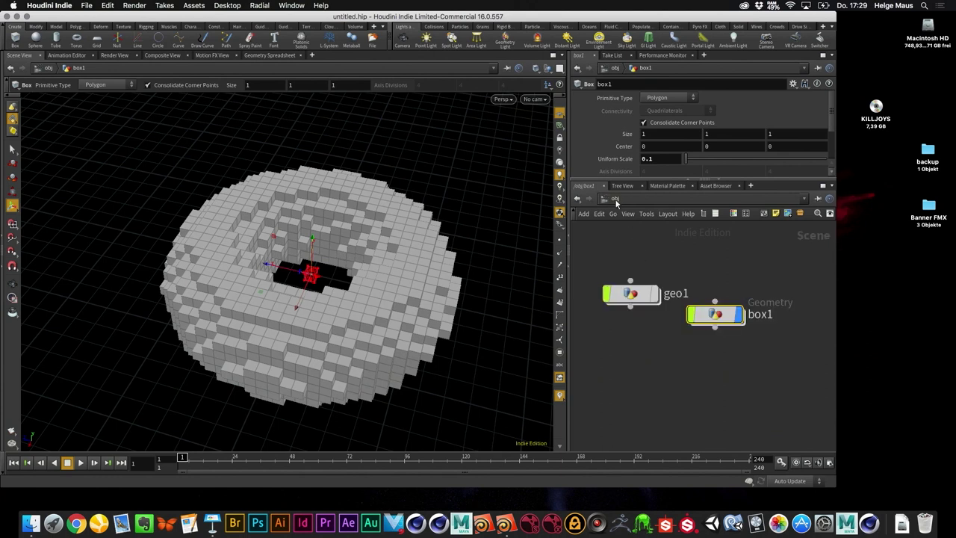
{"action": "left_click_drag", "start_coordinate": [737, 316], "coordinate": [655, 260]}
{"action": "middle_click_drag", "start_coordinate": [748, 337], "coordinate": [692, 329]}
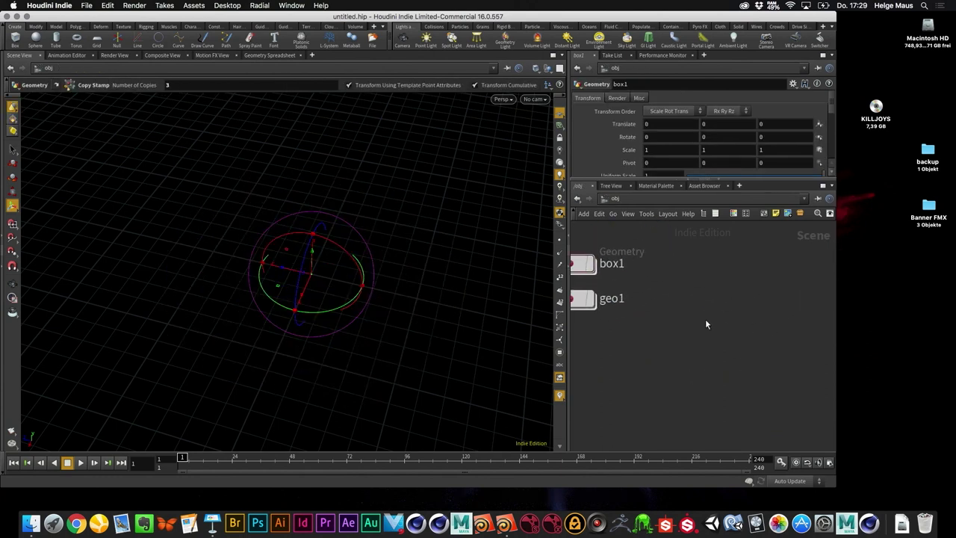
- Add a Grid object in the free space and enter it with handles shown
{"action": "key", "text": "Tab"}
{"action": "type", "text": "grid"}
{"action": "key", "text": "Return"}
{"action": "left_click", "coordinate": [705, 319]}
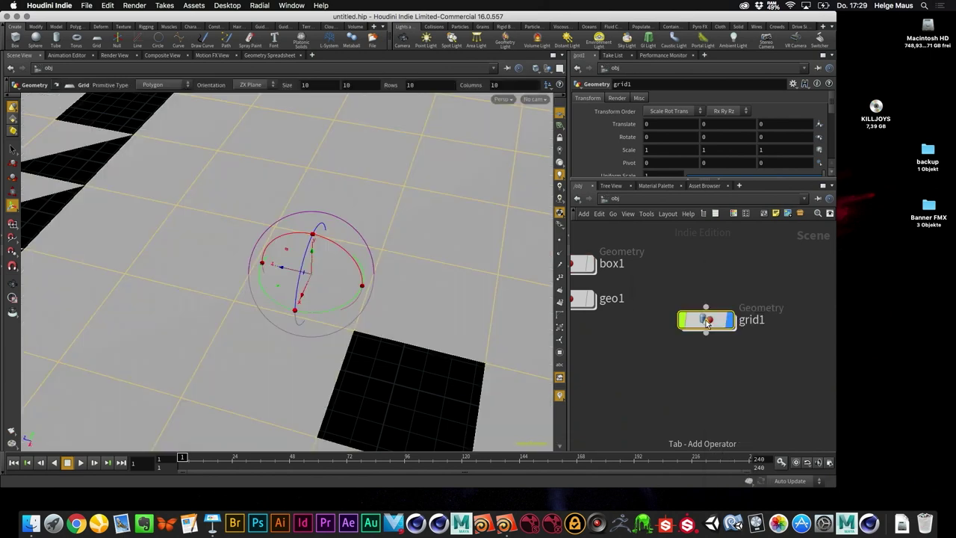
{"action": "scroll", "coordinate": [713, 331], "scroll_direction": "down", "scroll_amount": 2}
{"action": "key", "text": "Escape"}
{"action": "left_click_drag", "start_coordinate": [374, 284], "coordinate": [350, 265]}
{"action": "key", "text": "Return"}
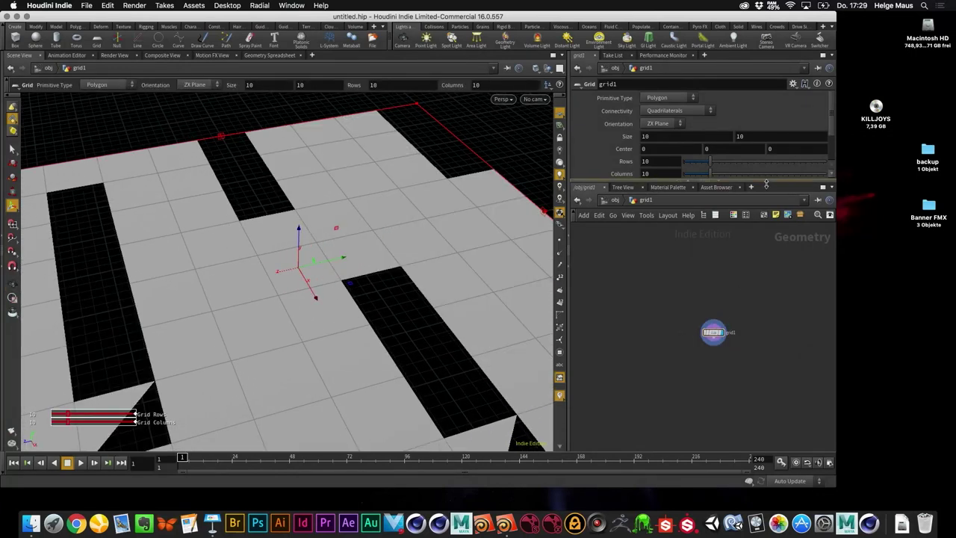
- Drag the grid handles to 21 rows and 21 columns
{"action": "left_click_drag", "start_coordinate": [710, 162], "coordinate": [742, 161]}
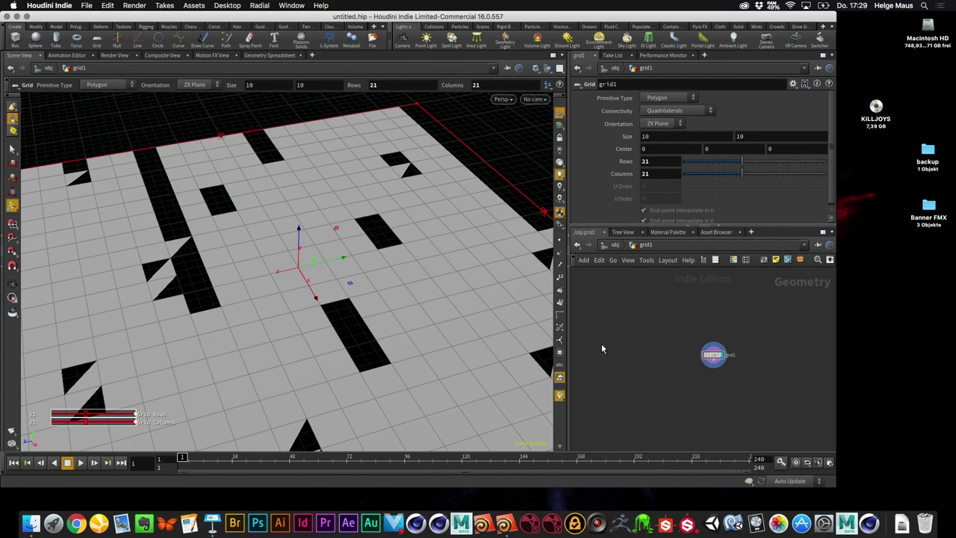
{"action": "left_click_drag", "start_coordinate": [343, 232], "coordinate": [246, 267]}
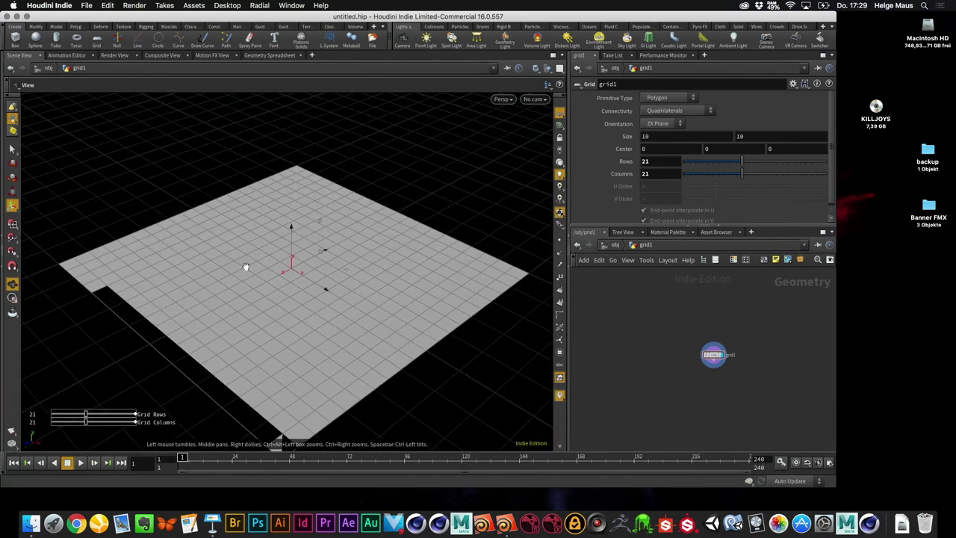
{"action": "left_click", "coordinate": [560, 395]}
{"action": "left_click_drag", "start_coordinate": [445, 363], "coordinate": [430, 271]}
- Tidy the grid1 node's position and show its point positions in the Geometry Spreadsheet
{"action": "left_click_drag", "start_coordinate": [713, 354], "coordinate": [691, 325]}
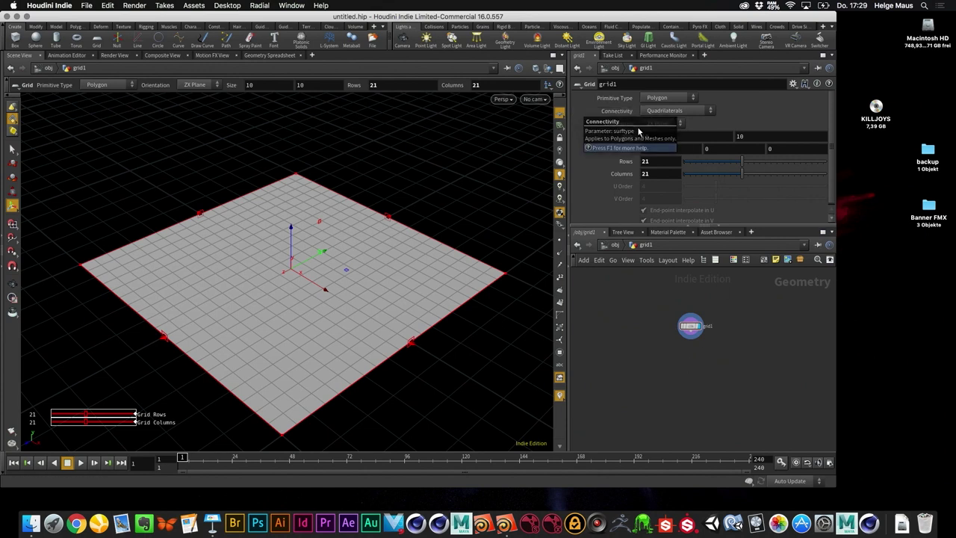
{"action": "left_click", "coordinate": [617, 246]}
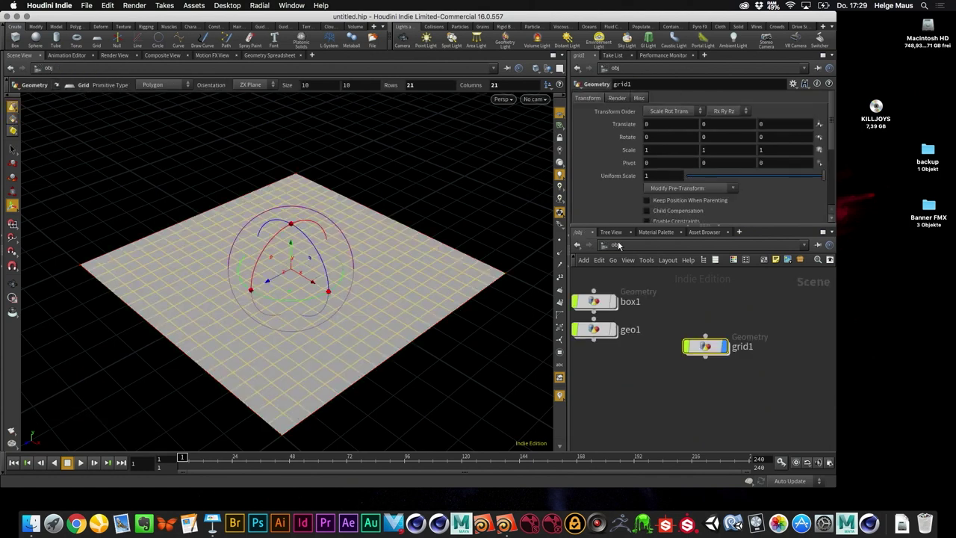
{"action": "double_click", "coordinate": [706, 346]}
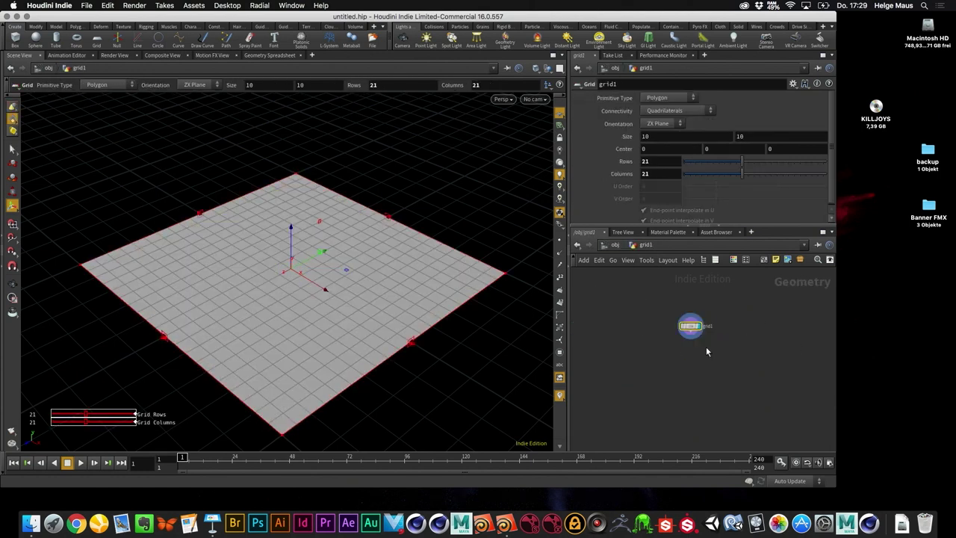
{"action": "scroll", "coordinate": [716, 334], "scroll_direction": "up", "scroll_amount": 5}
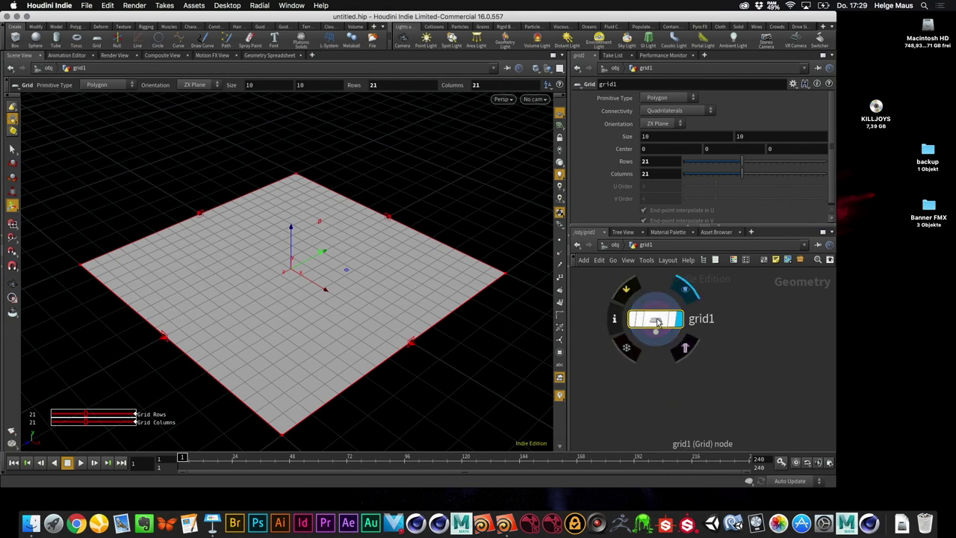
{"action": "left_click_drag", "start_coordinate": [655, 319], "coordinate": [690, 303]}
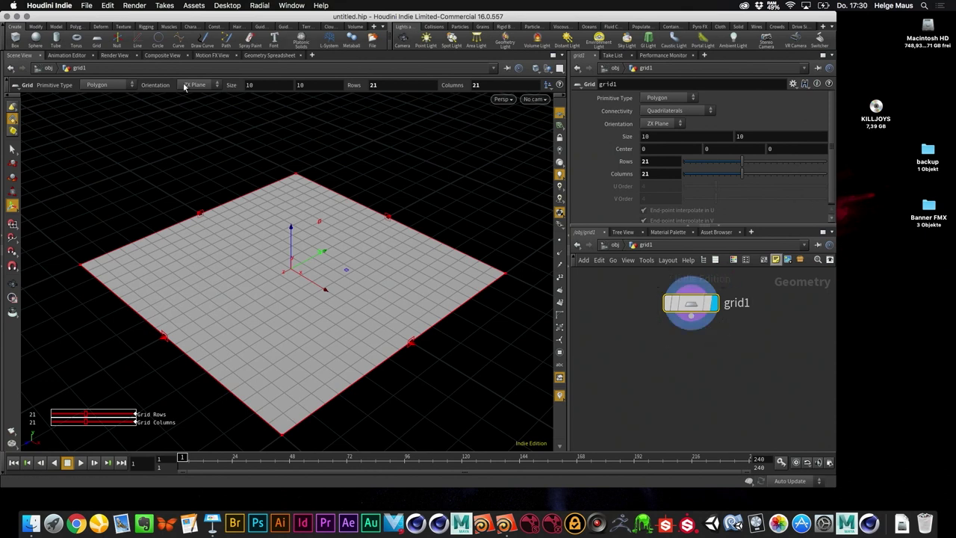
{"action": "left_click", "coordinate": [277, 54]}
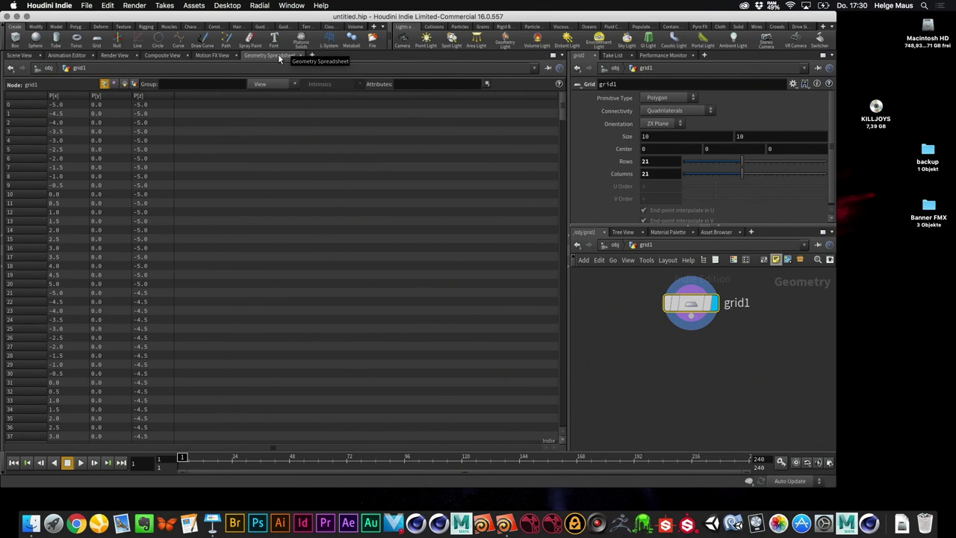
- Browse the grid's vertex, primitive, point and detail attribute tables, then return to Scene View
{"action": "left_click", "coordinate": [19, 56]}
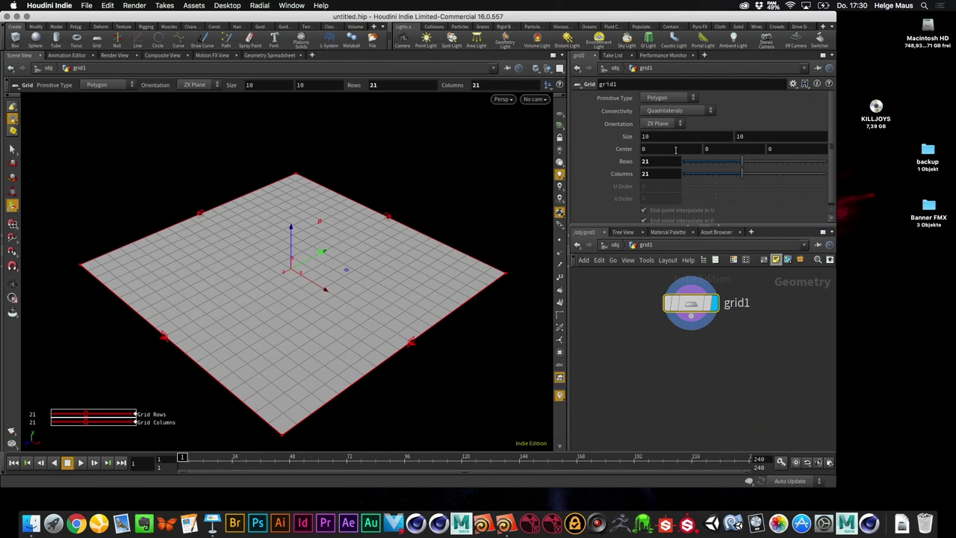
{"action": "left_click", "coordinate": [280, 55]}
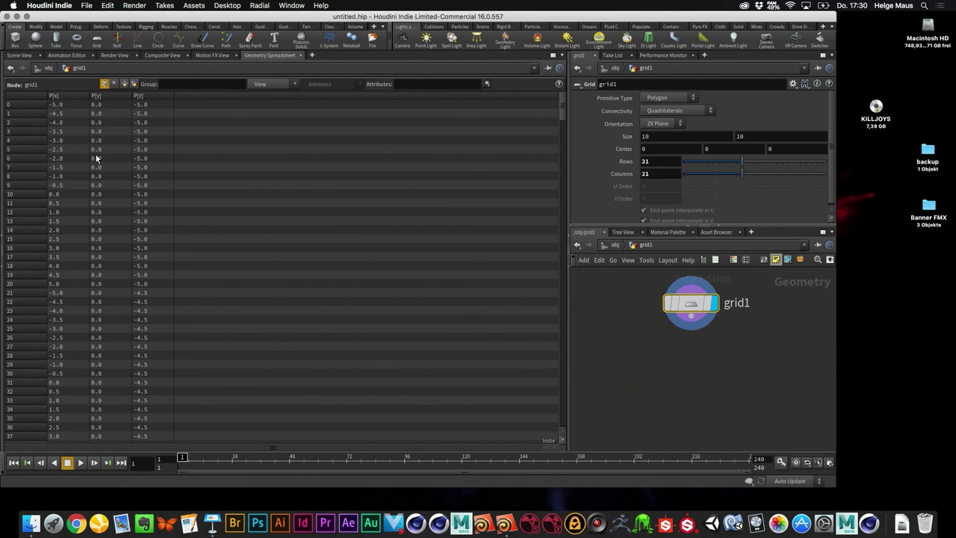
{"action": "left_click", "coordinate": [114, 83]}
{"action": "left_click", "coordinate": [124, 84]}
{"action": "left_click", "coordinate": [104, 84]}
{"action": "left_click", "coordinate": [134, 84]}
{"action": "left_click", "coordinate": [105, 83]}
{"action": "left_click", "coordinate": [19, 55]}
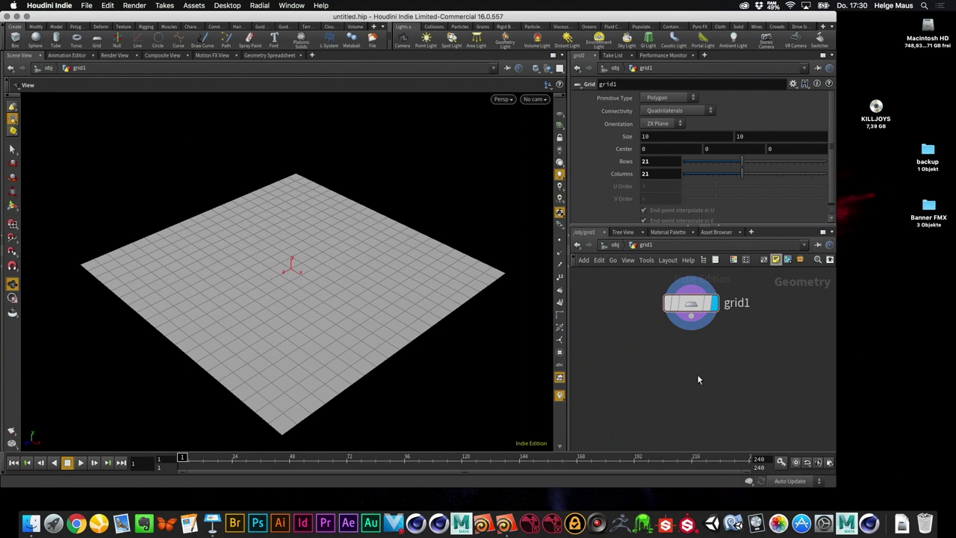
- Add a Color node under grid1 and make it the displayed node
{"action": "left_click", "coordinate": [691, 319]}
{"action": "left_click", "coordinate": [722, 363]}
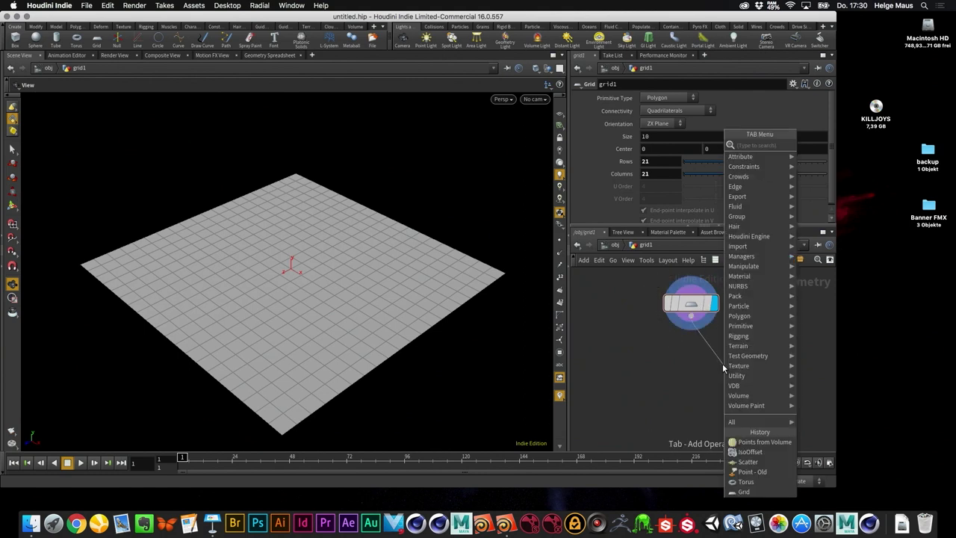
{"action": "type", "text": "copy"}
{"action": "key", "text": "Escape"}
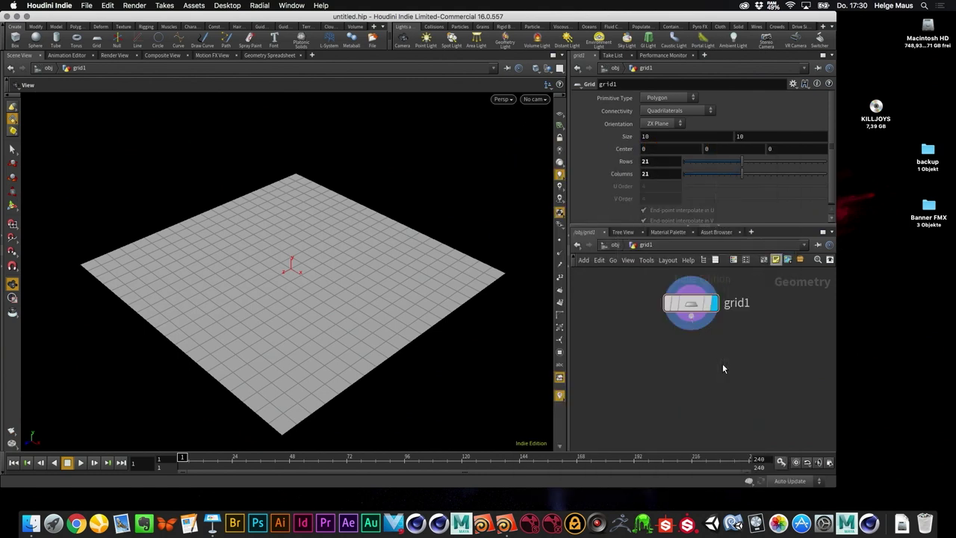
{"action": "key", "text": "Return"}
{"action": "key", "text": "u"}
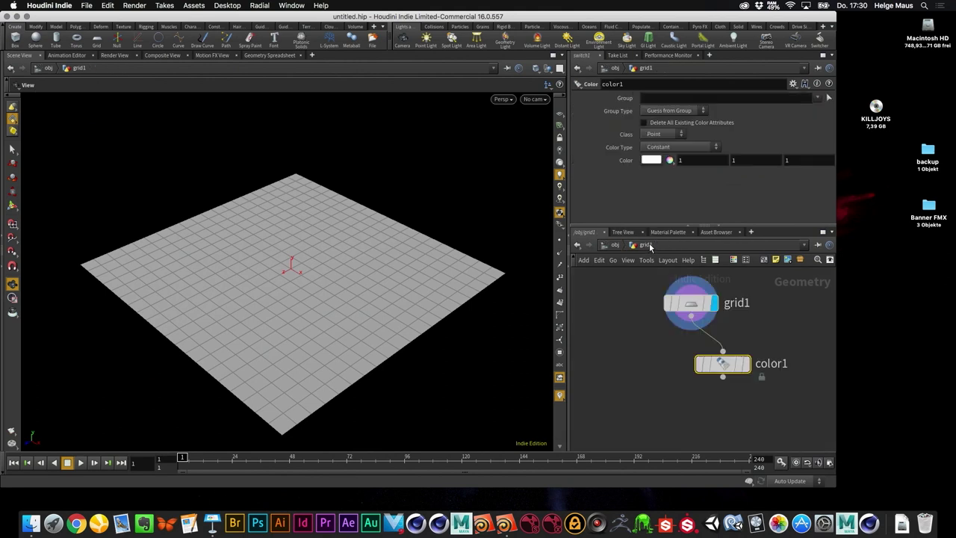
{"action": "left_click_drag", "start_coordinate": [728, 364], "coordinate": [697, 347]}
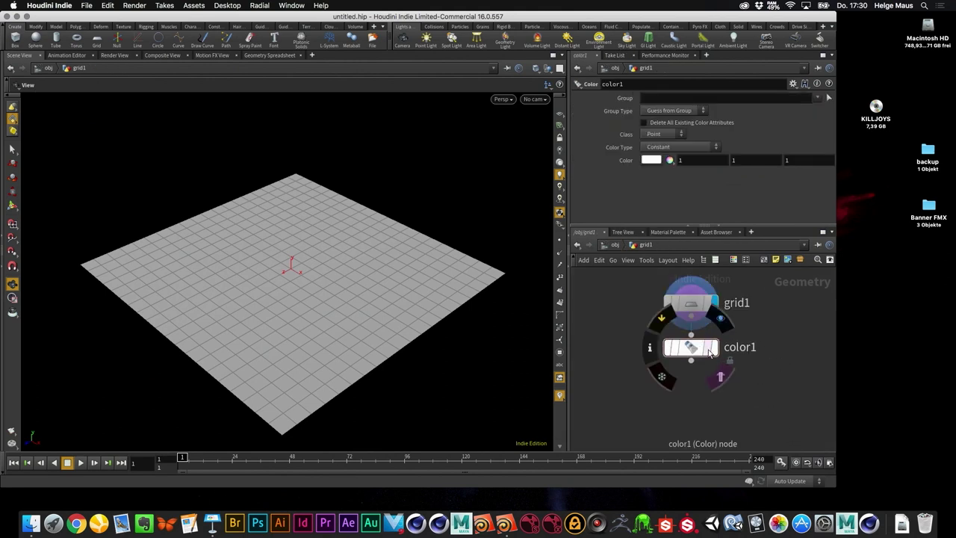
{"action": "left_click", "coordinate": [713, 347]}
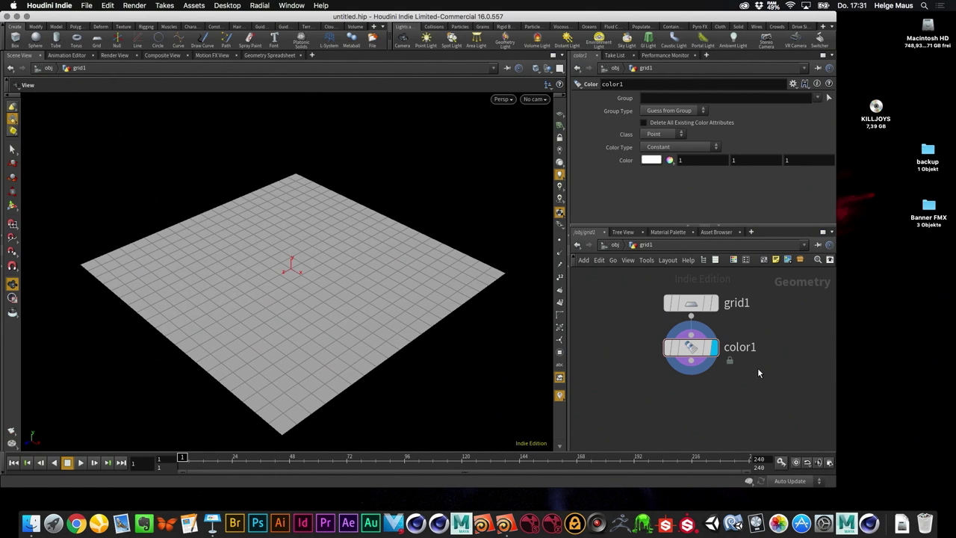
- Pick orange-gold (0.9, 0.45, 0) as the colour and verify Cd in the spreadsheet
{"action": "left_click", "coordinate": [651, 160]}
{"action": "left_click", "coordinate": [633, 91]}
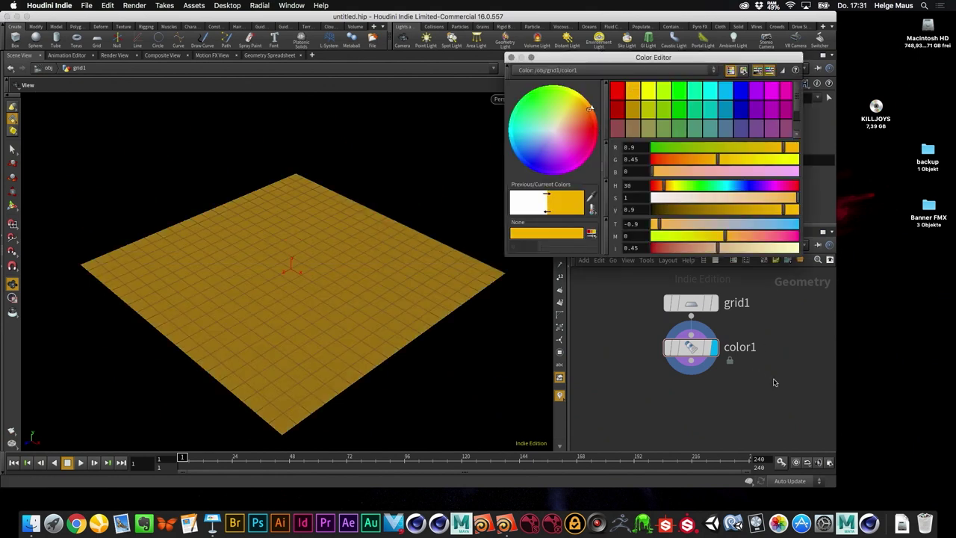
{"action": "left_click", "coordinate": [511, 58]}
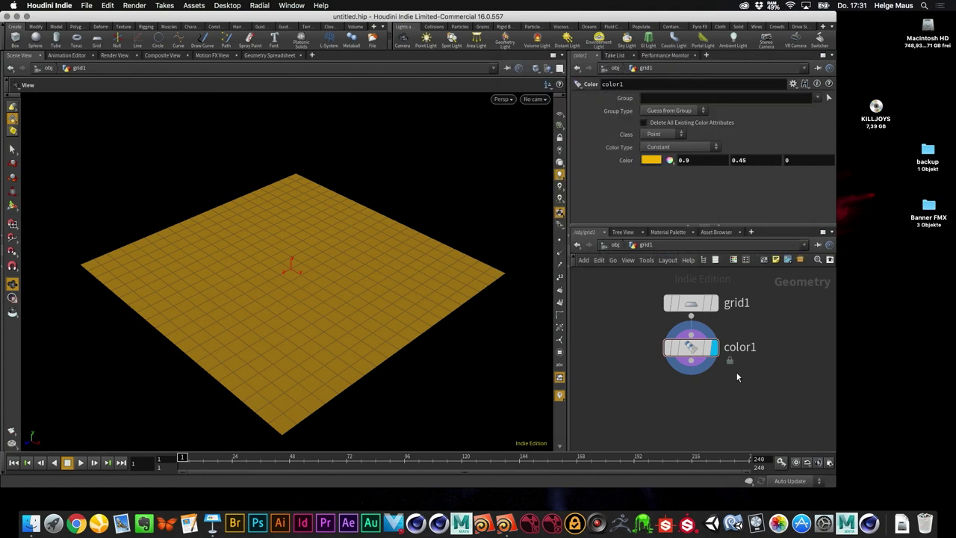
{"action": "mouse_move", "coordinate": [699, 354]}
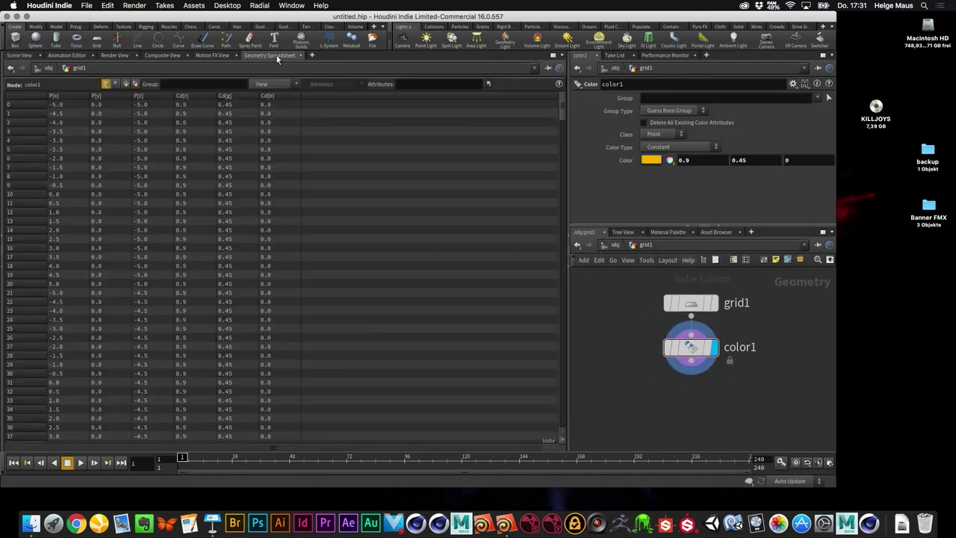
{"action": "left_click", "coordinate": [270, 56]}
{"action": "left_click", "coordinate": [23, 56]}
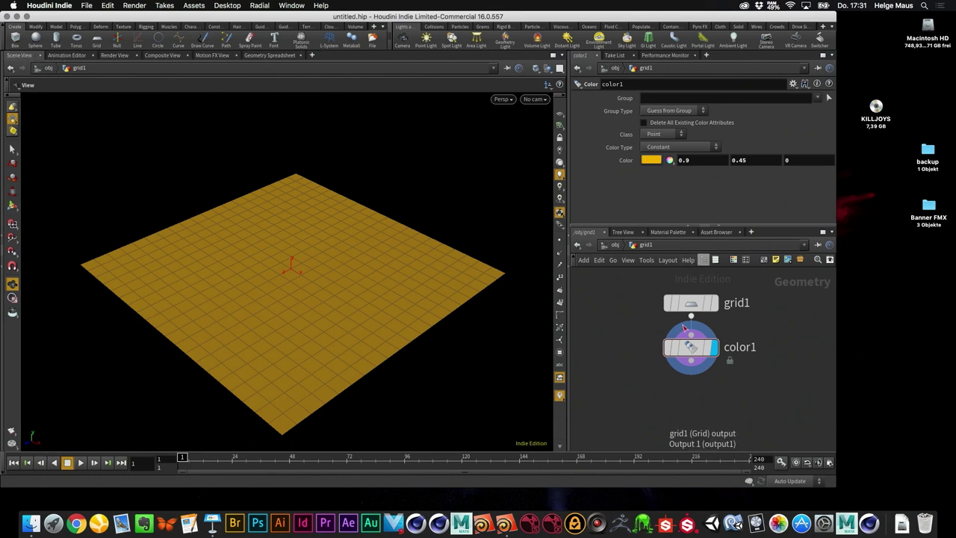
- Set color1's Color to pure red, typing exact values 1, 0, 0
{"action": "left_click", "coordinate": [691, 346]}
{"action": "left_click", "coordinate": [650, 160]}
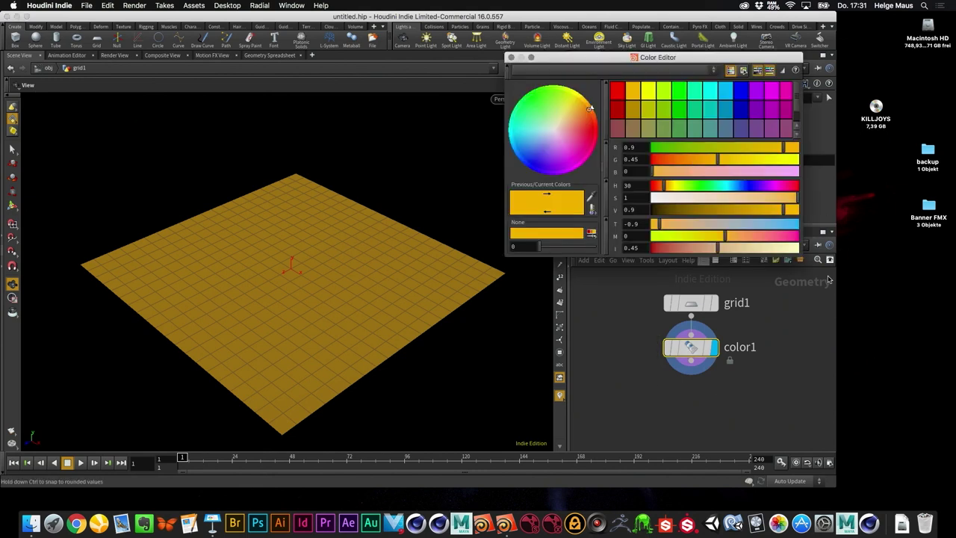
{"action": "left_click", "coordinate": [617, 90]}
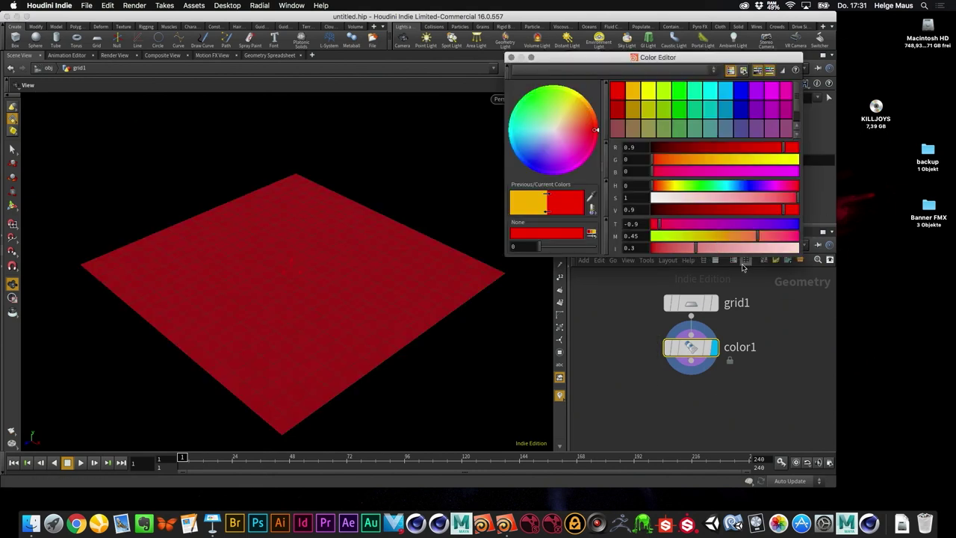
{"action": "left_click", "coordinate": [511, 57]}
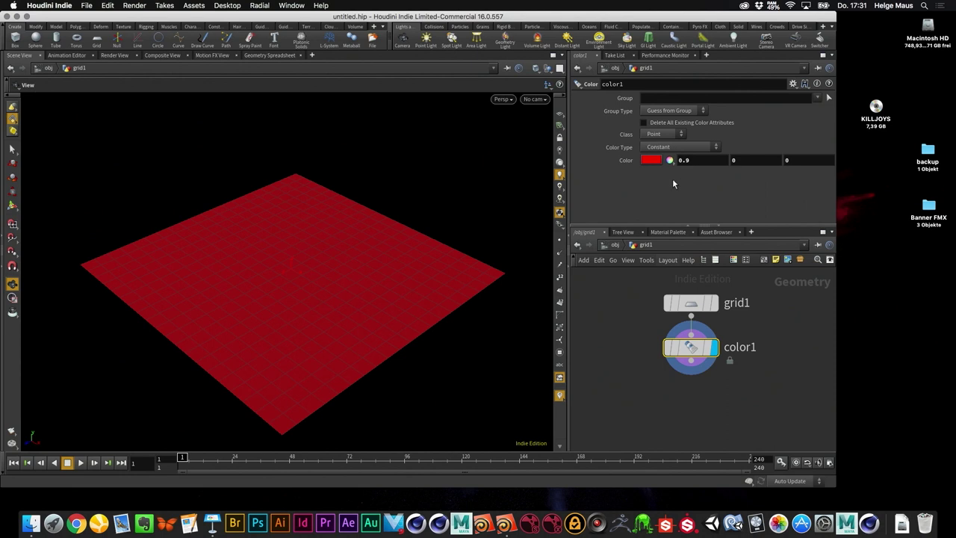
{"action": "double_click", "coordinate": [682, 160]}
{"action": "type", "text": "10"}
{"action": "key", "text": "Tab"}
{"action": "type", "text": "0"}
{"action": "key", "text": "Tab"}
{"action": "type", "text": "0"}
{"action": "key", "text": "Return"}
{"action": "middle_click_drag", "start_coordinate": [744, 402], "coordinate": [708, 384]}
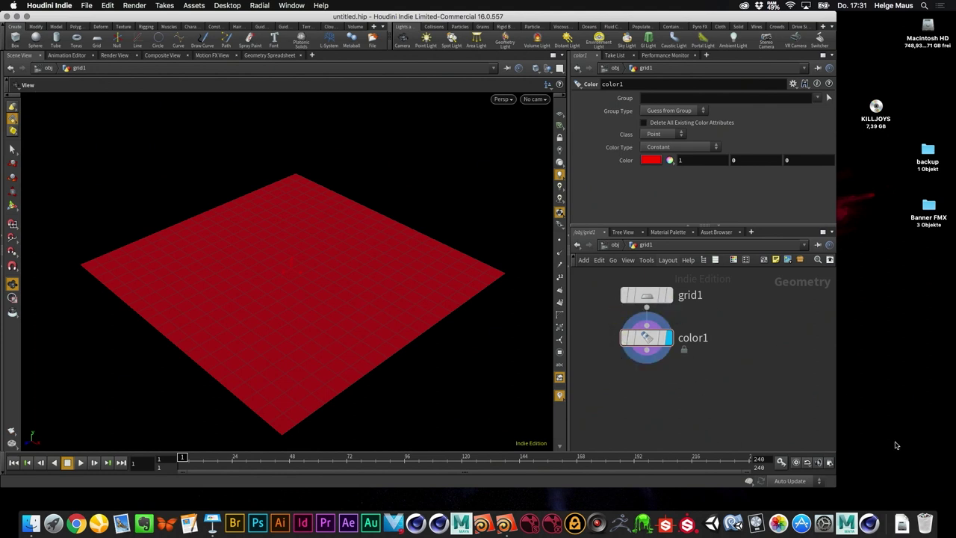
- Add a Copy Stamp node below color1, wired to its template input and displayed
{"action": "key", "text": "Tab"}
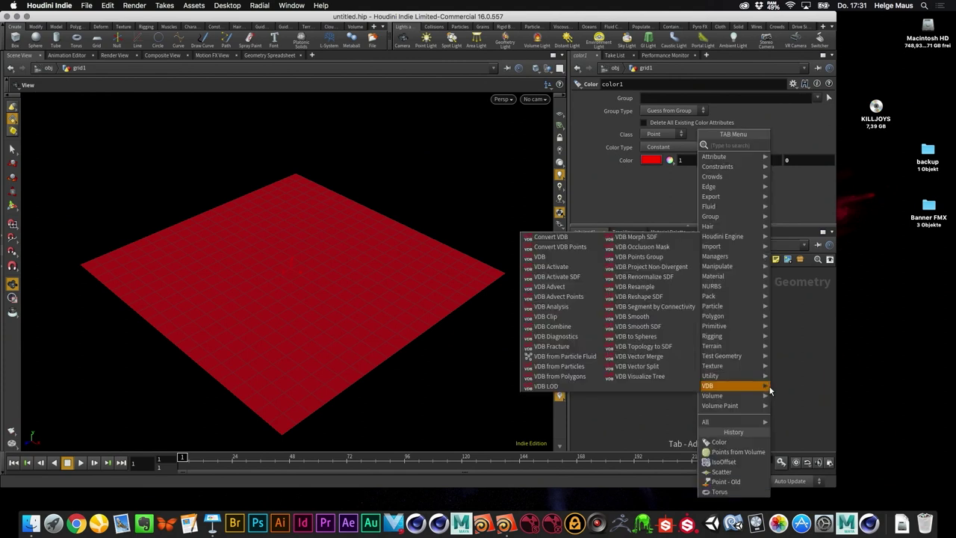
{"action": "type", "text": "copy"}
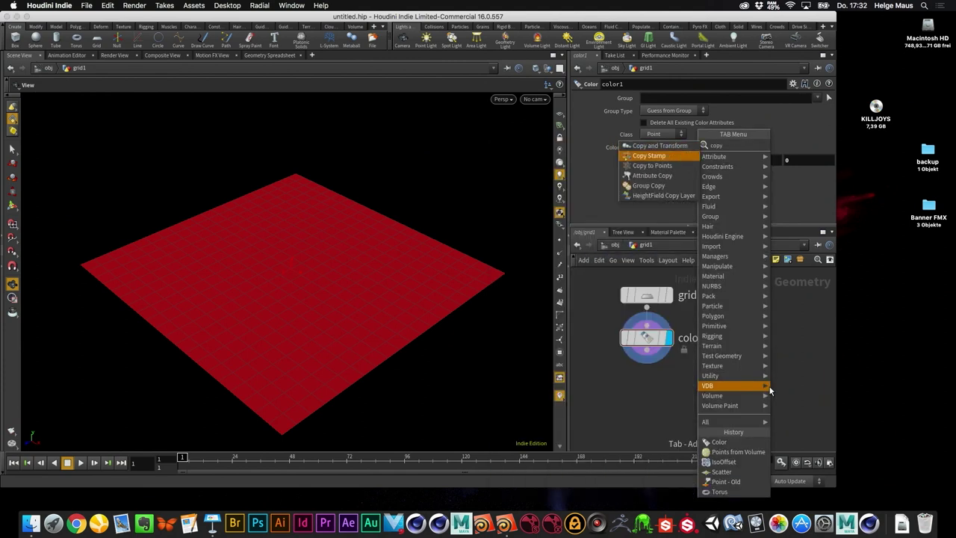
{"action": "key", "text": "Return"}
{"action": "left_click_drag", "start_coordinate": [769, 386], "coordinate": [616, 396]}
{"action": "left_click_drag", "start_coordinate": [647, 364], "coordinate": [627, 385]}
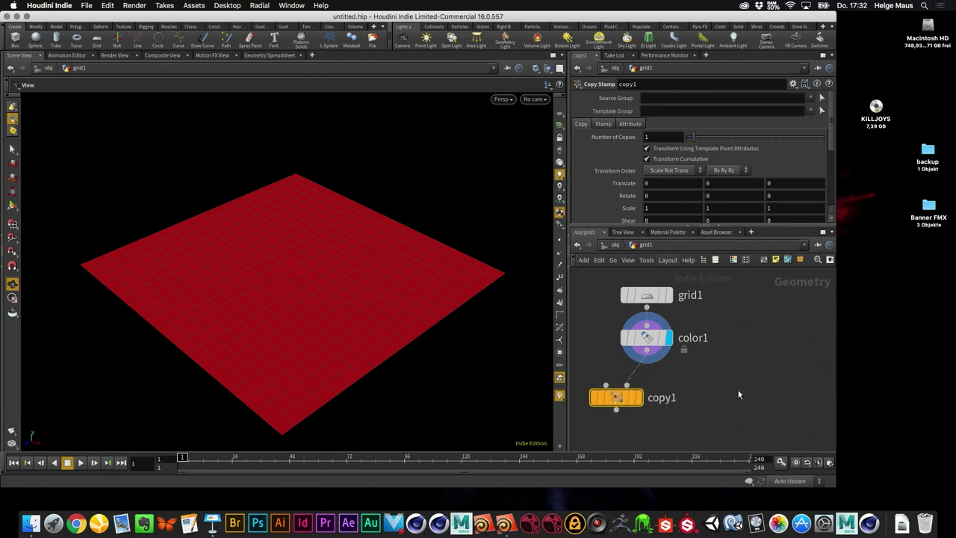
{"action": "left_click", "coordinate": [639, 399]}
{"action": "key", "text": "h"}
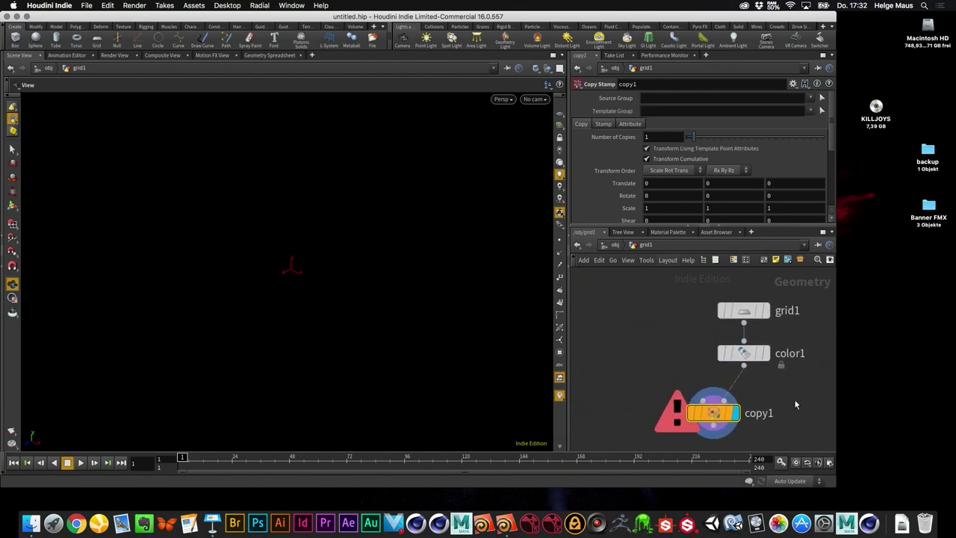
- Create a Box node and connect it into copy1's source input
{"action": "key", "text": "Tab"}
{"action": "type", "text": "box"}
{"action": "key", "text": "Return"}
{"action": "left_click", "coordinate": [636, 333]}
{"action": "left_click", "coordinate": [702, 389]}
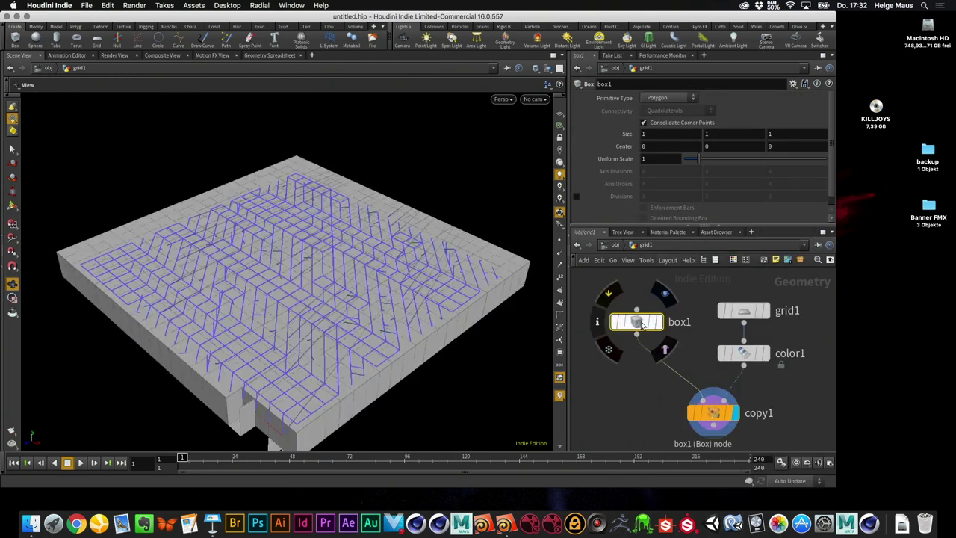
- Set copy1's Uniform Scale to 0.28 and turn off Transform Cumulative
{"action": "left_click_drag", "start_coordinate": [698, 157], "coordinate": [688, 155]}
{"action": "scroll", "coordinate": [797, 389], "scroll_direction": "down", "scroll_amount": 3}
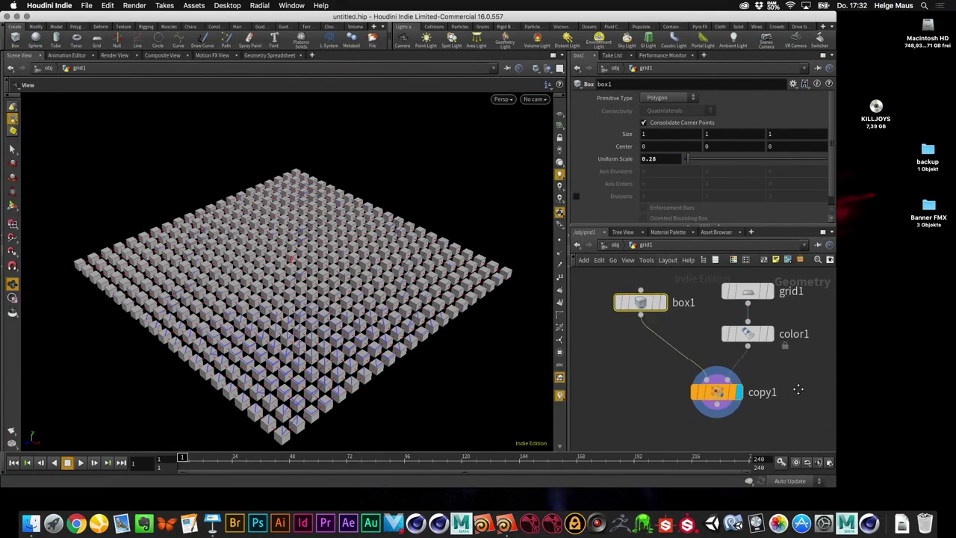
{"action": "left_click", "coordinate": [696, 368]}
{"action": "left_click_drag", "start_coordinate": [797, 227], "coordinate": [797, 277]}
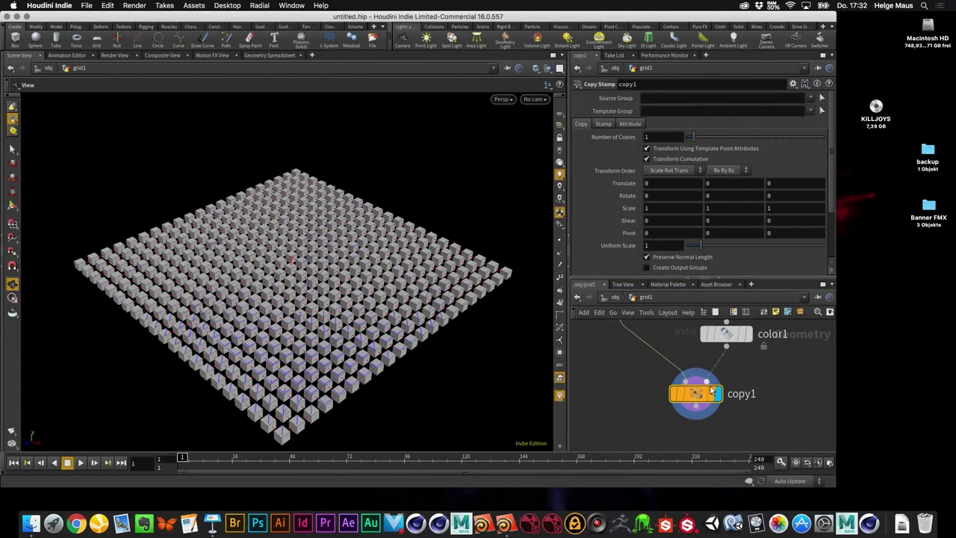
{"action": "left_click", "coordinate": [681, 160]}
{"action": "mouse_move", "coordinate": [716, 383]}
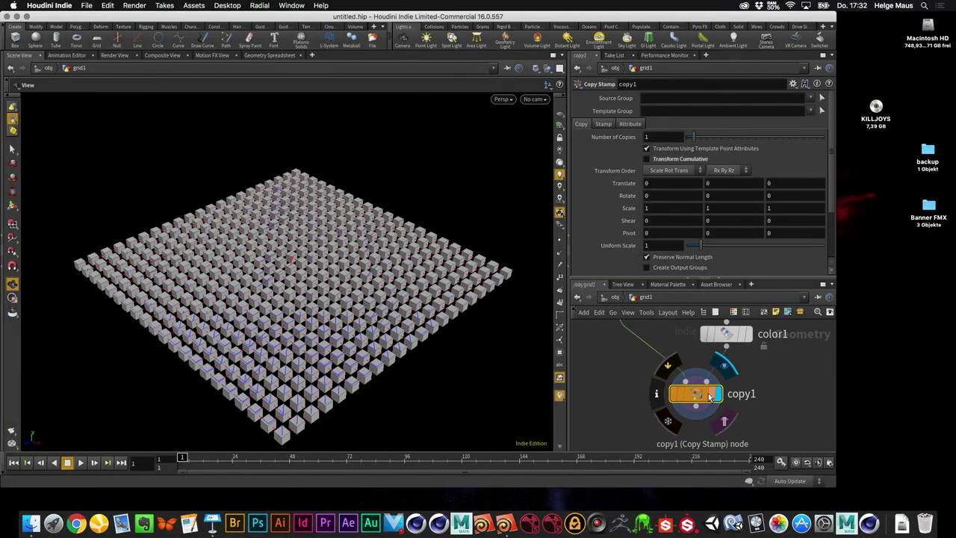
{"action": "scroll", "coordinate": [788, 388], "scroll_direction": "up", "scroll_amount": 3}
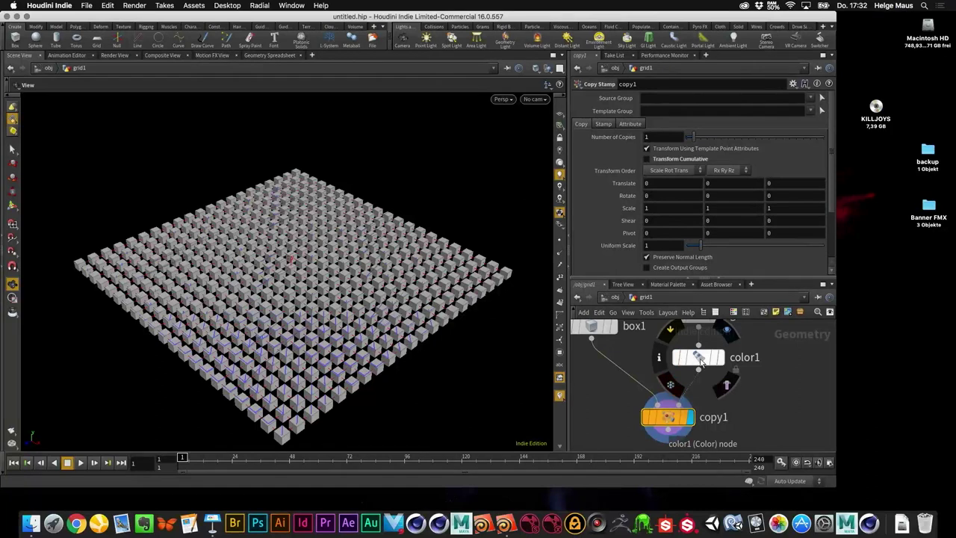
{"action": "middle_click", "coordinate": [700, 360]}
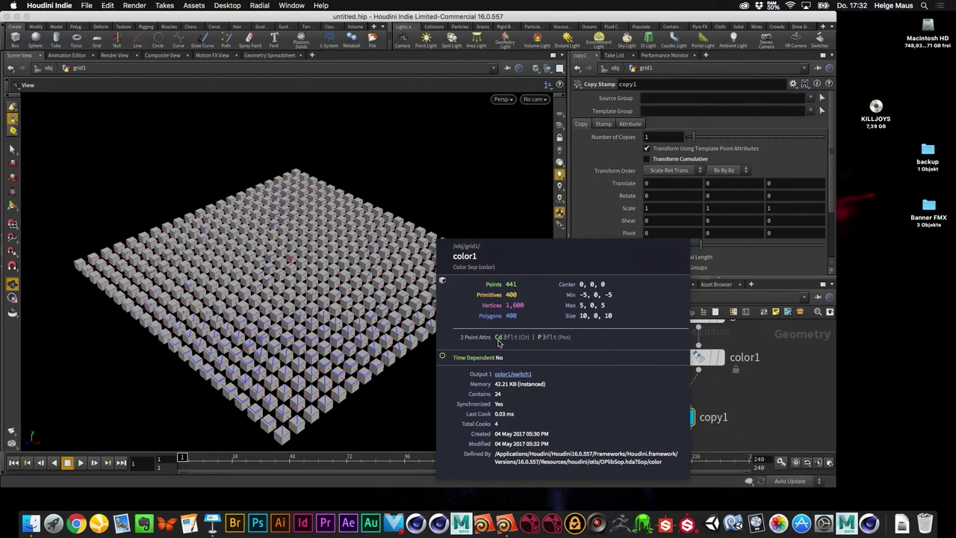
- Enter the expression $CR in copy1's Translate Y so box height follows red
{"action": "mouse_move", "coordinate": [668, 417]}
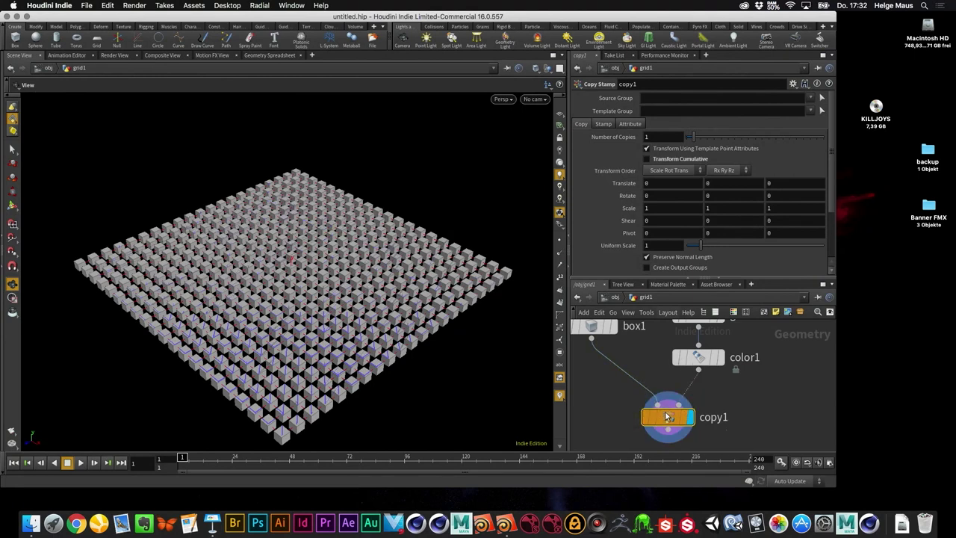
{"action": "left_click", "coordinate": [657, 245]}
{"action": "double_click", "coordinate": [647, 245]}
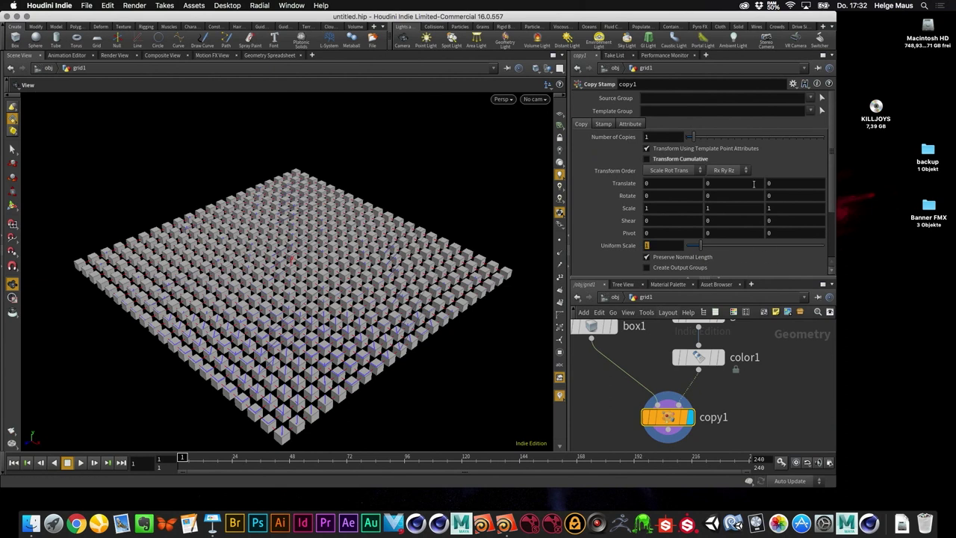
{"action": "left_click", "coordinate": [725, 183]}
{"action": "double_click", "coordinate": [724, 183]}
{"action": "type", "text": "$CR"}
{"action": "key", "text": "Return"}
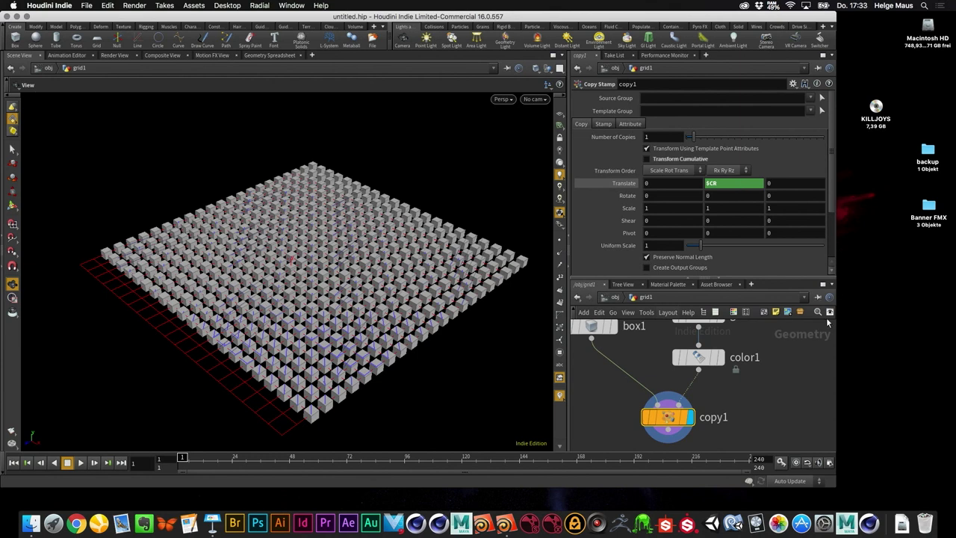
{"action": "left_click", "coordinate": [697, 358]}
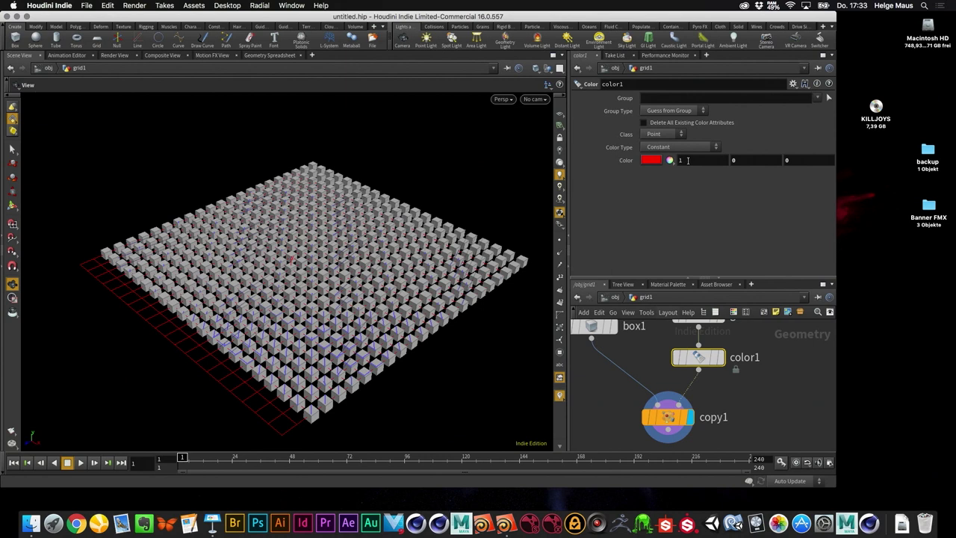
- Set color1's red channel to 0 and move copy1 further down
{"action": "double_click", "coordinate": [680, 160]}
{"action": "type", "text": "0"}
{"action": "key", "text": "Tab"}
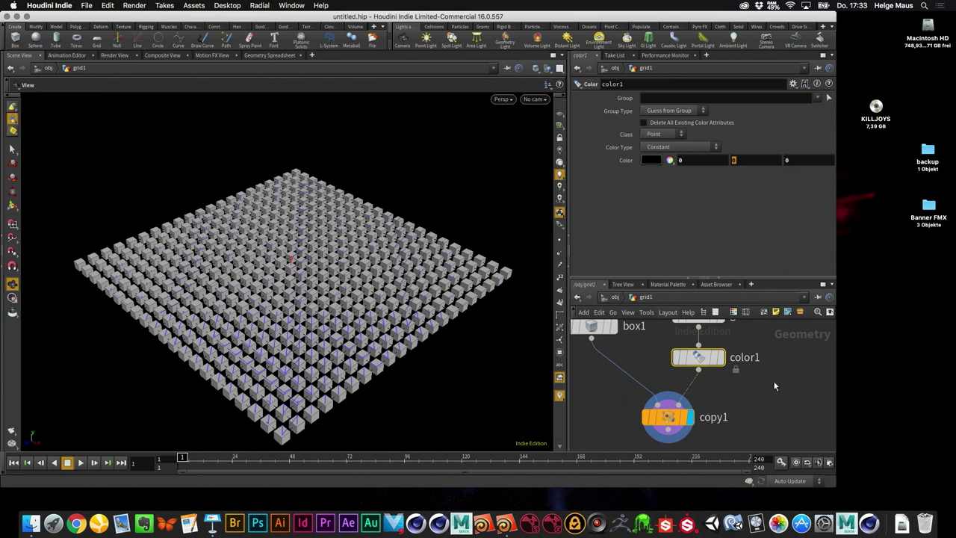
{"action": "left_click_drag", "start_coordinate": [667, 417], "coordinate": [659, 430]}
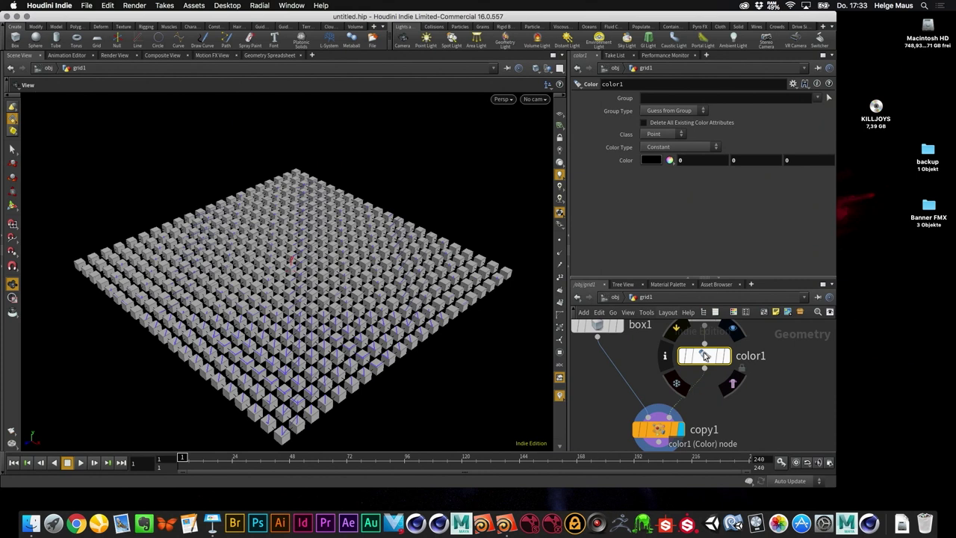
- Add a Paint node and insert it on the wire between color1 and copy1
{"action": "key", "text": "Tab"}
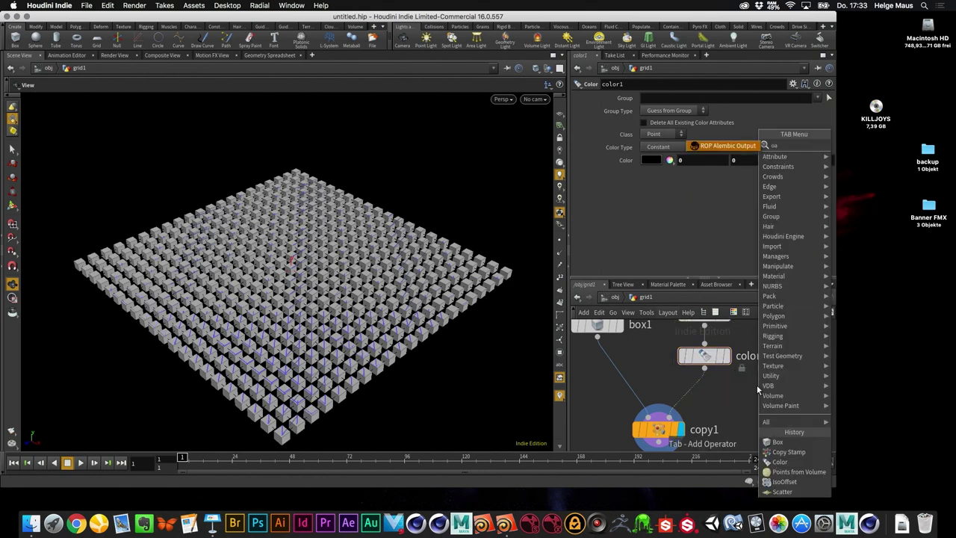
{"action": "key", "text": "Escape"}
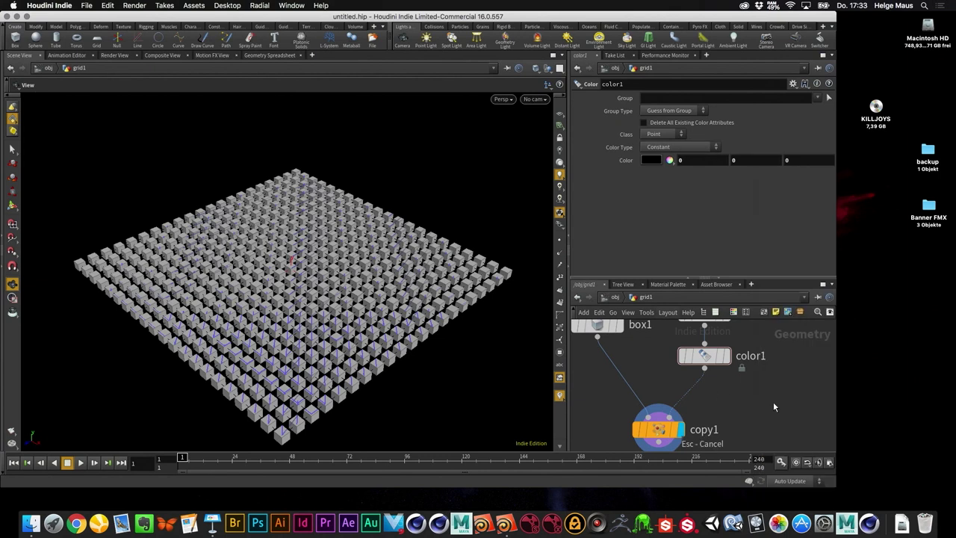
{"action": "key", "text": "Tab"}
{"action": "type", "text": "pain"}
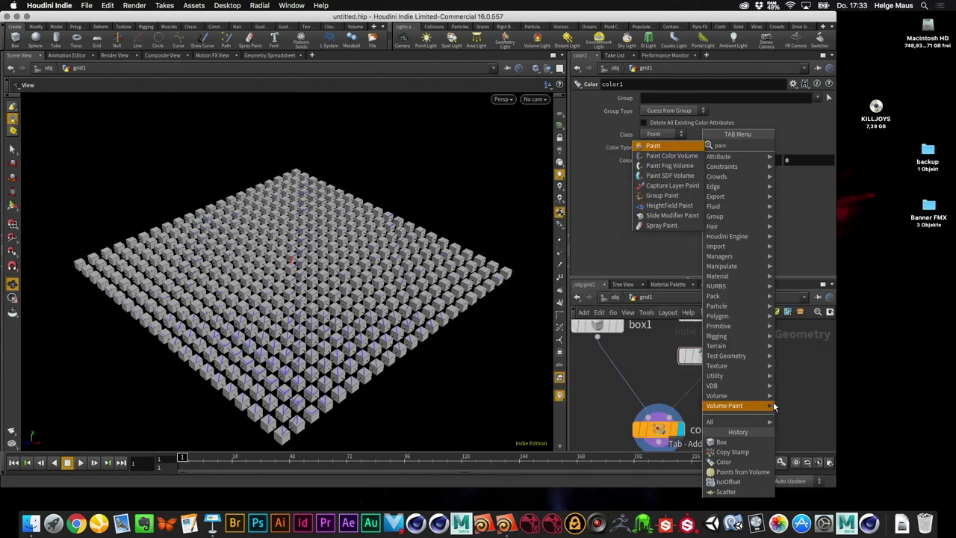
{"action": "key", "text": "Return"}
{"action": "left_click", "coordinate": [773, 403]}
{"action": "mouse_move", "coordinate": [773, 403]}
{"action": "left_mouse_down"}
{"action": "mouse_move", "coordinate": [715, 390]}
{"action": "mouse_move", "coordinate": [699, 407]}
{"action": "mouse_move", "coordinate": [708, 394]}
{"action": "left_mouse_up"}
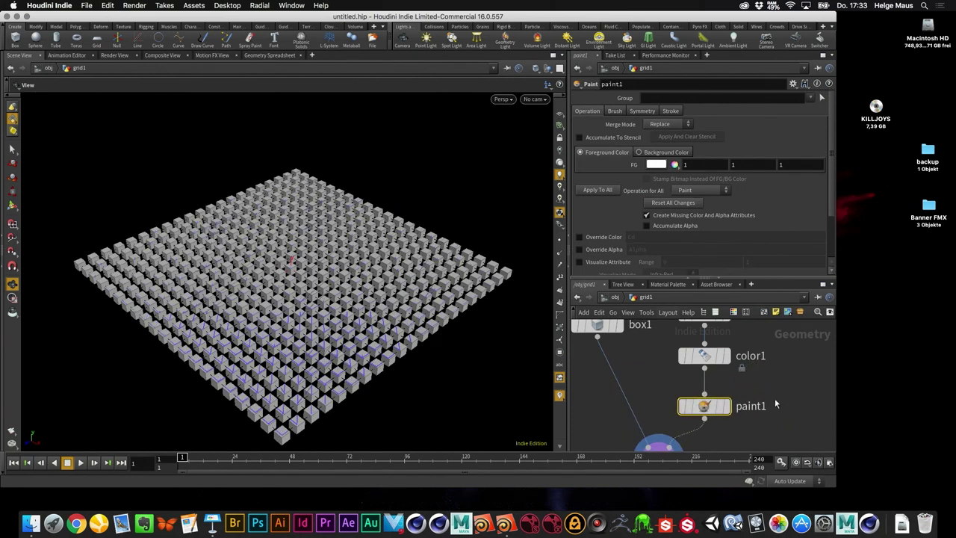
- Set paint1's foreground colour to red (1, 0, 0) and display paint1
{"action": "left_click", "coordinate": [661, 168]}
{"action": "left_click", "coordinate": [619, 93]}
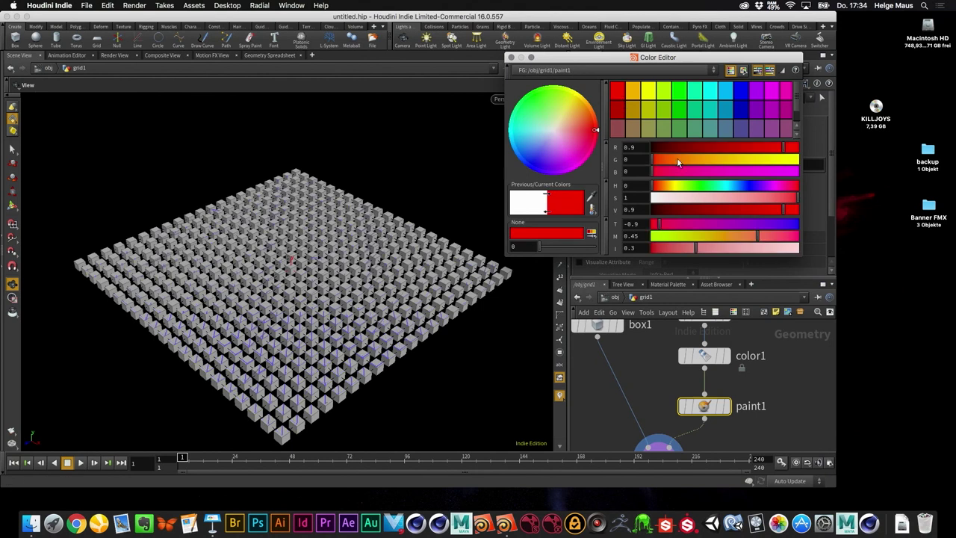
{"action": "left_click", "coordinate": [727, 406]}
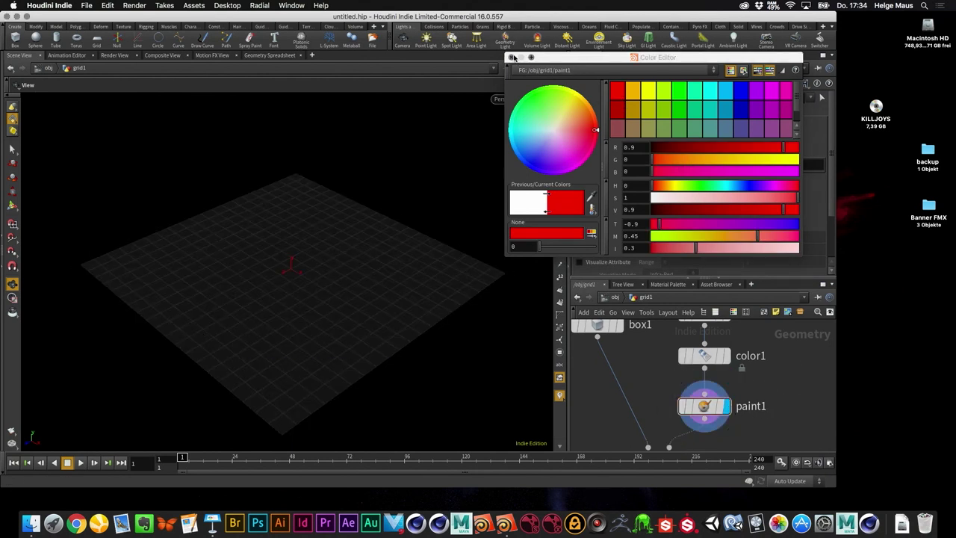
{"action": "left_click", "coordinate": [512, 57]}
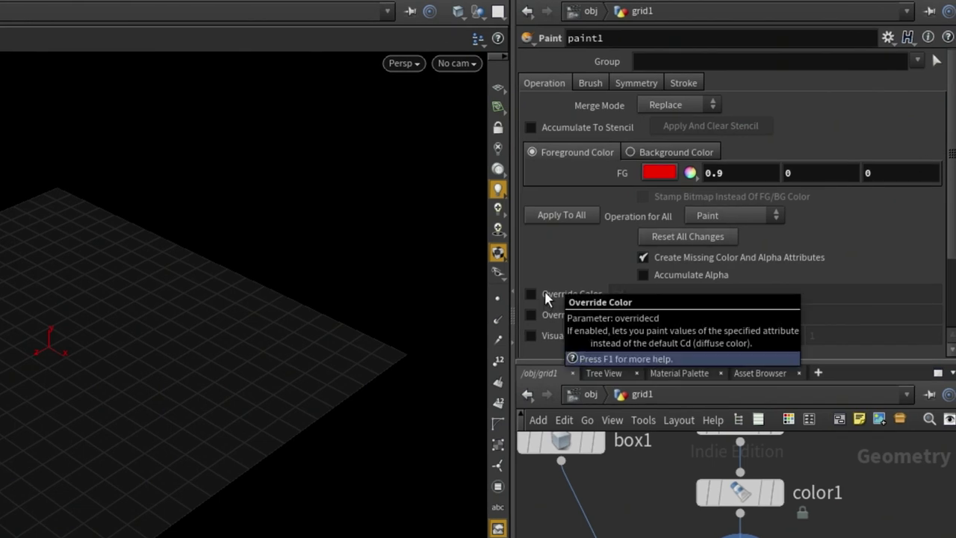
{"action": "double_click", "coordinate": [735, 174]}
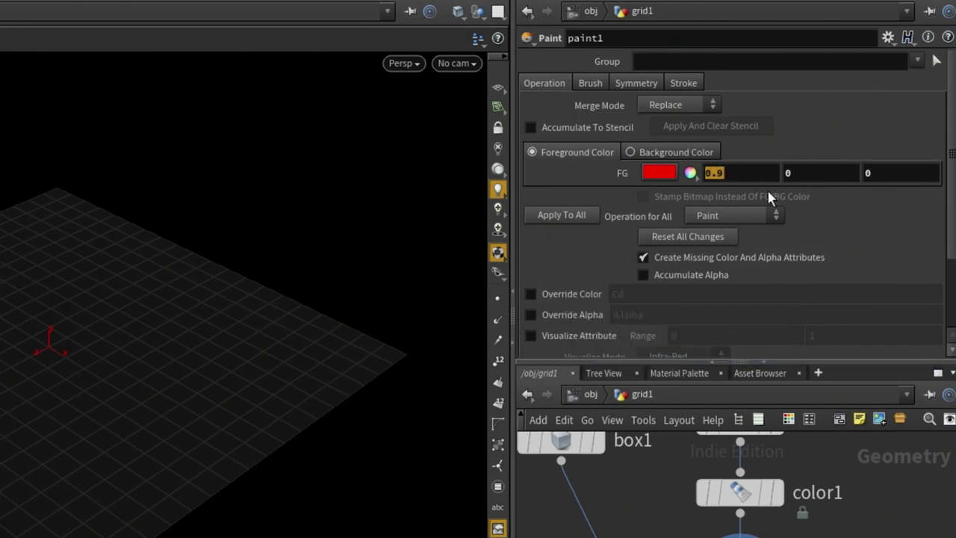
{"action": "type", "text": "1"}
{"action": "key", "text": "Tab"}
{"action": "key", "text": "Tab"}
{"action": "key", "text": "Tab"}
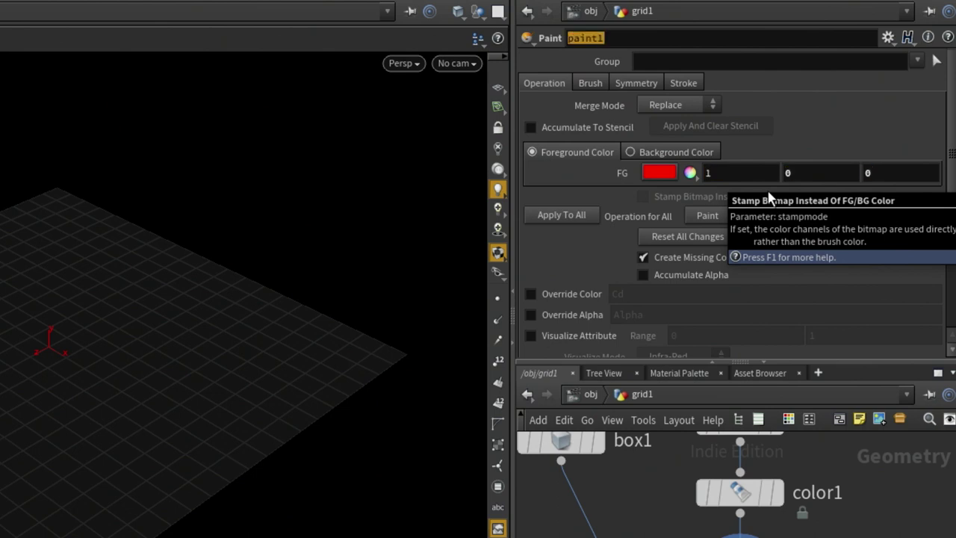
- Leave Merge Mode on Replace and activate painting in the viewport
{"action": "left_click", "coordinate": [678, 105]}
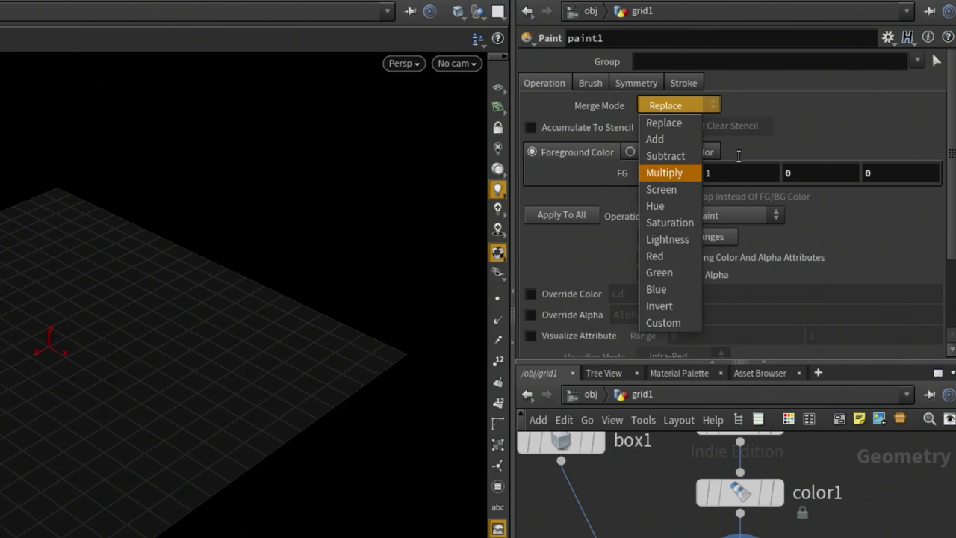
{"action": "left_click", "coordinate": [825, 133]}
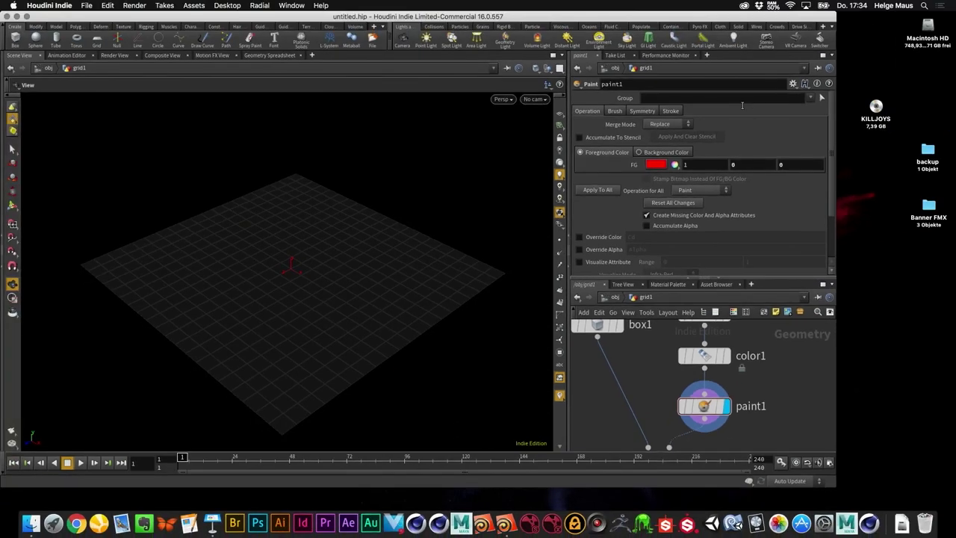
{"action": "left_click", "coordinate": [12, 206]}
- Enlarge the paint brush radius to about 0.2 for painting the grid's middle
{"action": "mouse_move", "coordinate": [293, 301]}
{"action": "left_mouse_down", "text": "shift"}
{"action": "mouse_move", "coordinate": [327, 302]}
{"action": "mouse_move", "coordinate": [309, 282]}
{"action": "mouse_move", "coordinate": [328, 317]}
{"action": "mouse_move", "coordinate": [362, 290]}
{"action": "mouse_move", "coordinate": [285, 266]}
{"action": "mouse_move", "coordinate": [323, 306]}
{"action": "mouse_move", "coordinate": [277, 311]}
{"action": "mouse_move", "coordinate": [319, 283]}
{"action": "mouse_move", "coordinate": [267, 251]}
{"action": "mouse_move", "coordinate": [294, 250]}
{"action": "mouse_move", "coordinate": [271, 267]}
{"action": "mouse_move", "coordinate": [304, 261]}
{"action": "mouse_move", "coordinate": [305, 243]}
{"action": "mouse_move", "coordinate": [251, 246]}
{"action": "mouse_move", "coordinate": [218, 310]}
{"action": "mouse_move", "coordinate": [352, 302]}
{"action": "mouse_move", "coordinate": [308, 301]}
{"action": "mouse_move", "coordinate": [313, 250]}
{"action": "mouse_move", "coordinate": [290, 265]}
{"action": "mouse_move", "coordinate": [324, 244]}
{"action": "mouse_move", "coordinate": [271, 250]}
{"action": "mouse_move", "coordinate": [246, 237]}
{"action": "mouse_move", "coordinate": [318, 228]}
{"action": "mouse_move", "coordinate": [313, 238]}
{"action": "mouse_move", "coordinate": [271, 236]}
{"action": "mouse_move", "coordinate": [310, 240]}
{"action": "mouse_move", "coordinate": [302, 274]}
{"action": "left_mouse_up", "text": "shift"}
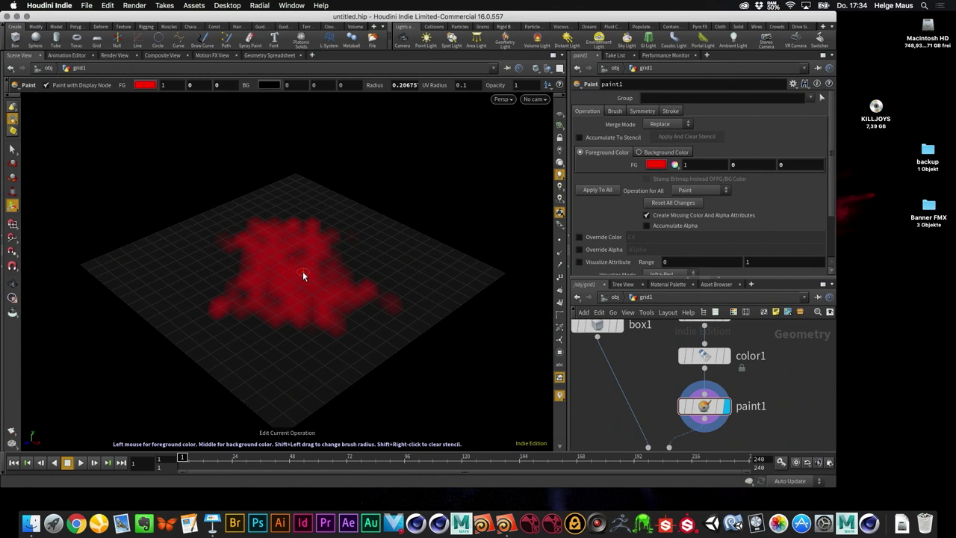
{"action": "scroll", "coordinate": [760, 406], "scroll_direction": "down", "scroll_amount": 3}
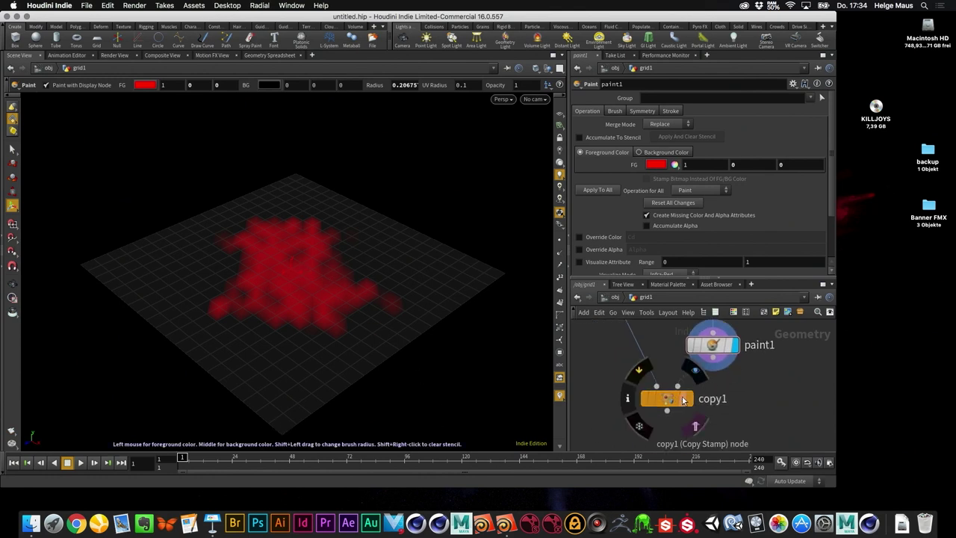
- Display copy1's stamped cubes and remove the $CR expression from its Translate parameter
{"action": "left_click", "coordinate": [687, 399]}
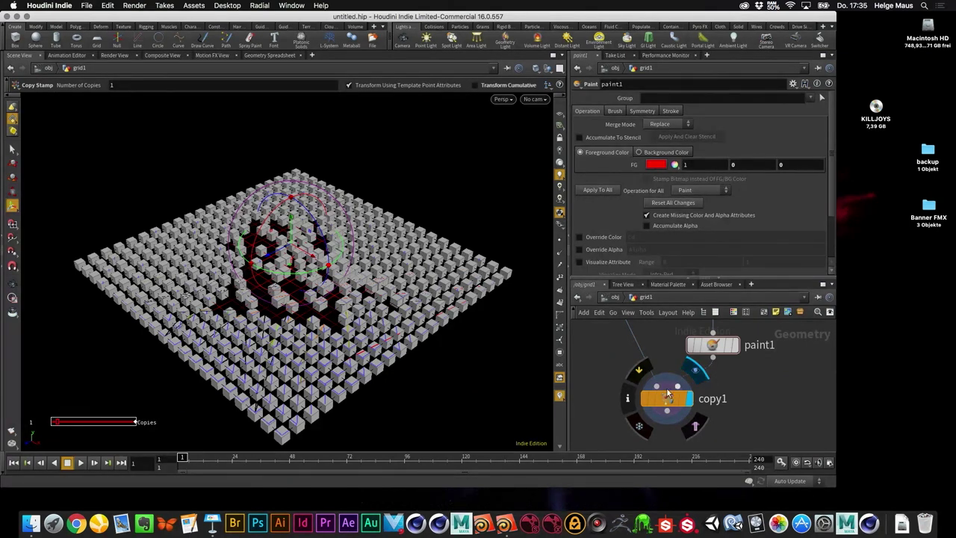
{"action": "left_click", "coordinate": [667, 398]}
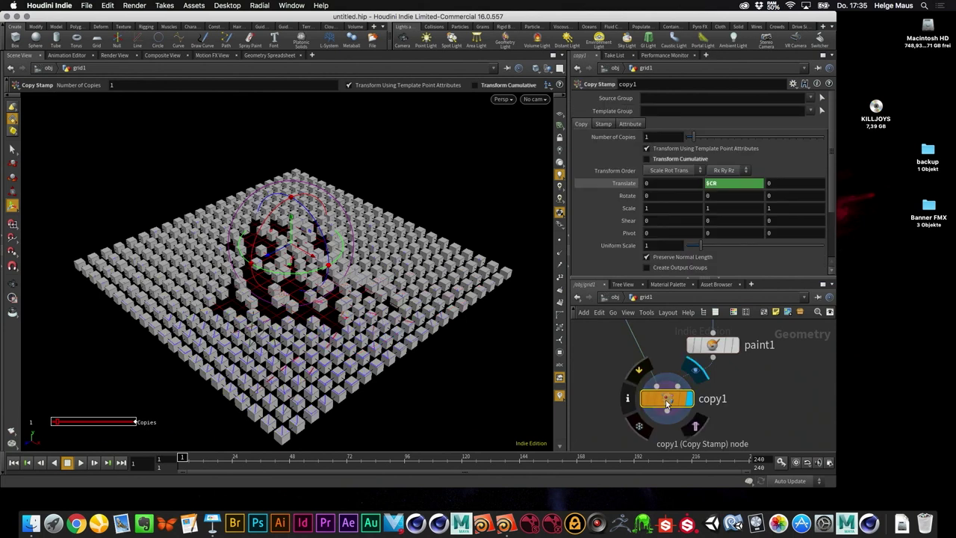
{"action": "left_click", "coordinate": [722, 182]}
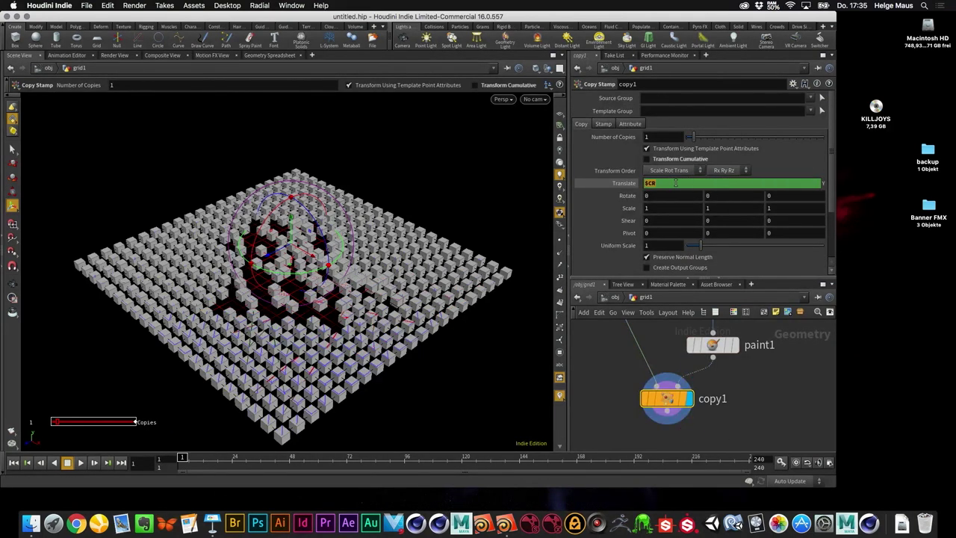
{"action": "right_click", "coordinate": [630, 184]}
{"action": "left_click", "coordinate": [672, 280]}
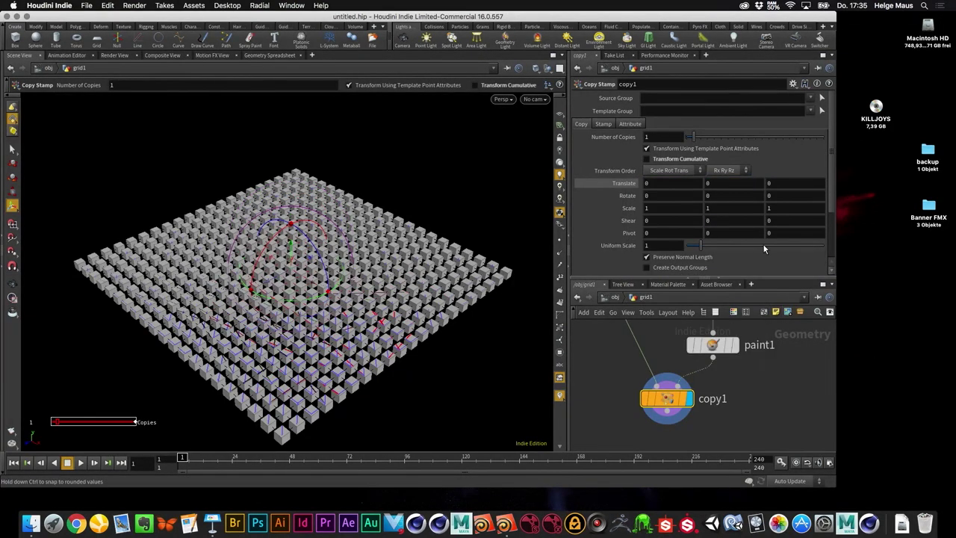
- Set copy1's Translate Z expression to $CR *4
{"action": "middle_click_drag", "start_coordinate": [771, 184], "coordinate": [781, 168]}
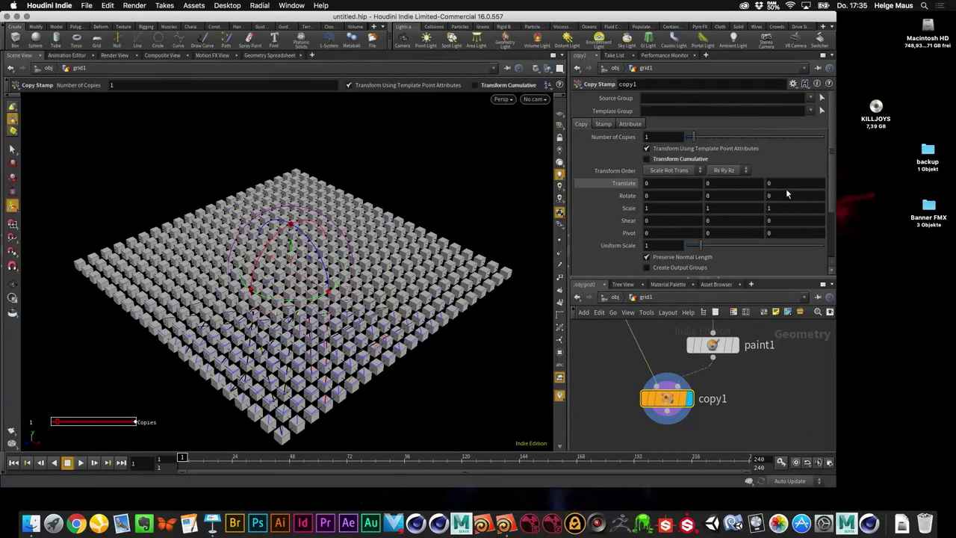
{"action": "left_click", "coordinate": [785, 185]}
{"action": "type", "text": "$CR"}
{"action": "key", "text": "Return"}
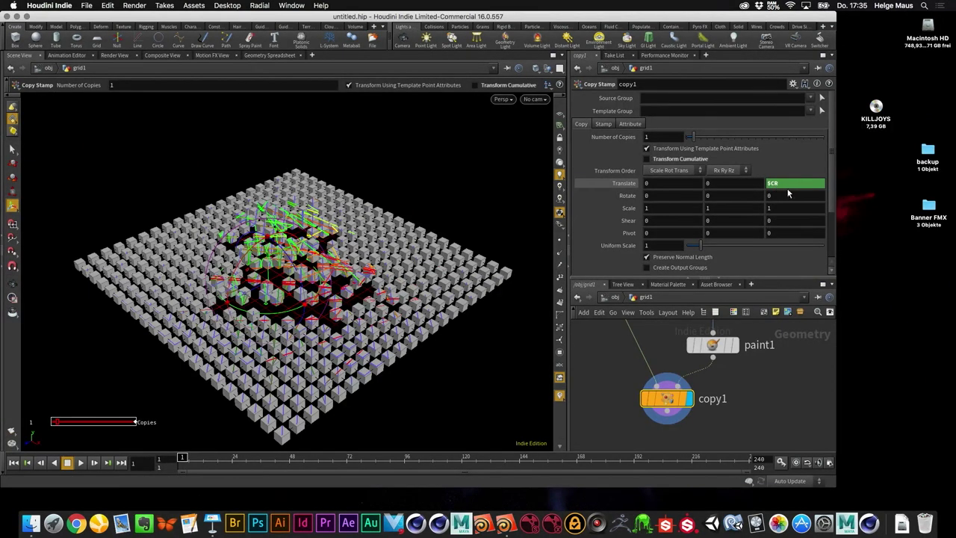
{"action": "left_click", "coordinate": [791, 185]}
{"action": "type", "text": "*4"}
{"action": "key", "text": "Return"}
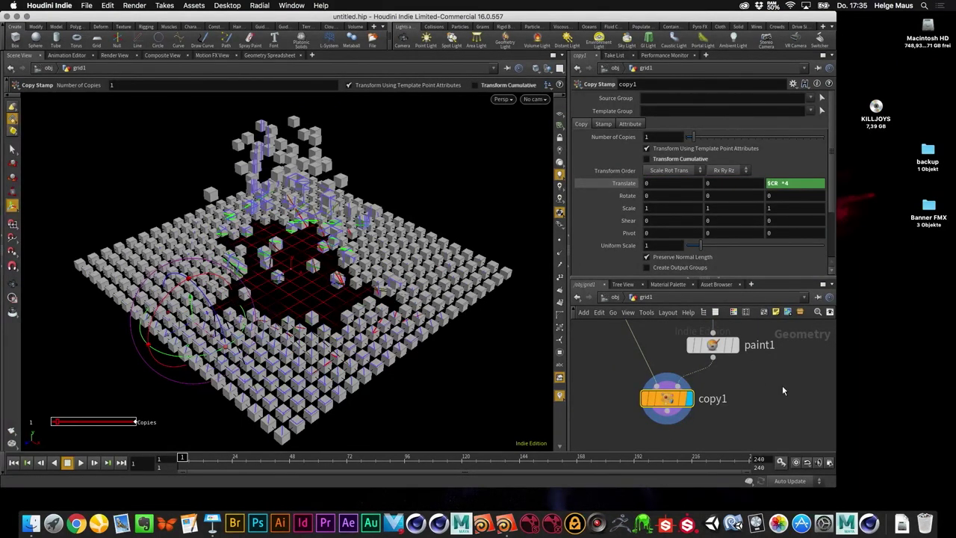
- Return to object level, re-enter grid1, and start a node from copy1's output
{"action": "left_click", "coordinate": [615, 298]}
{"action": "double_click", "coordinate": [704, 376]}
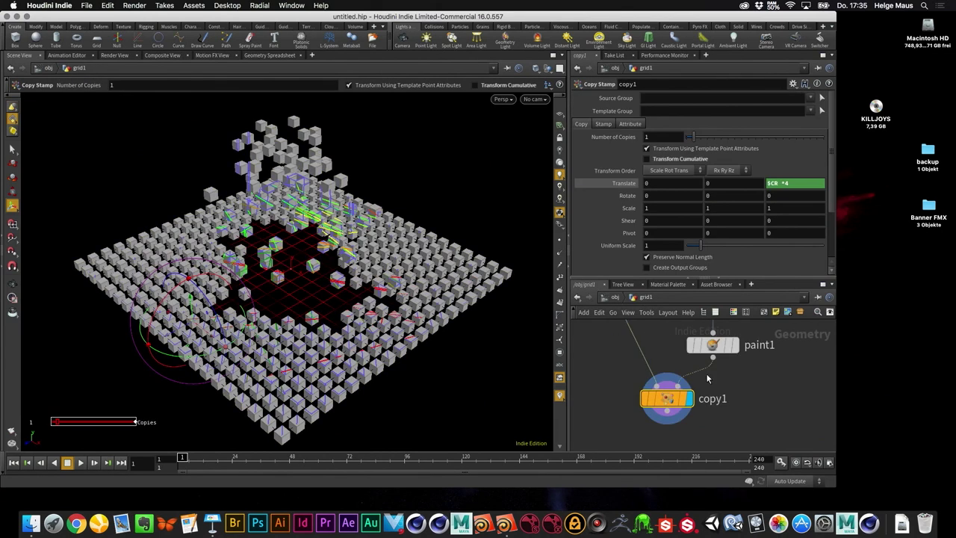
{"action": "left_click", "coordinate": [666, 424]}
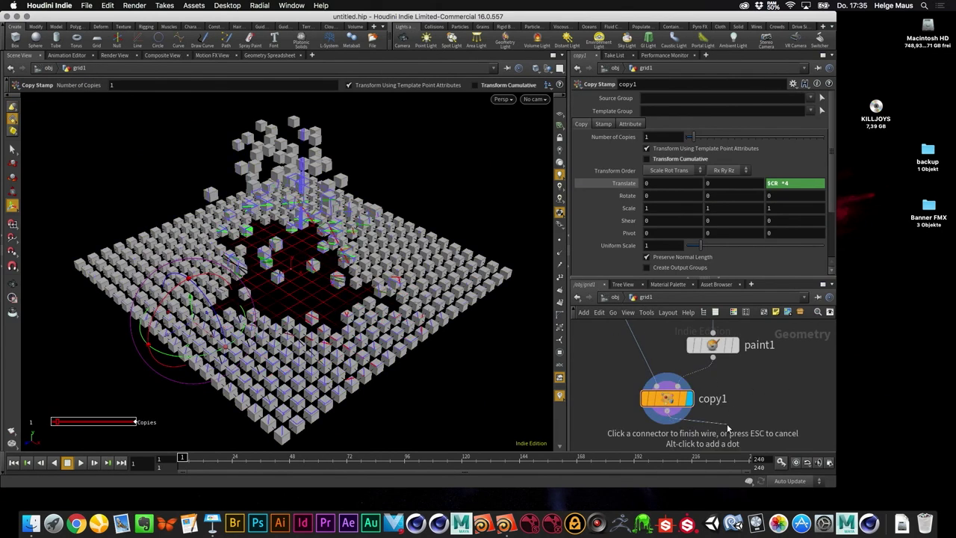
{"action": "left_click", "coordinate": [727, 424]}
- Add a Null node (null1) beneath copy1
{"action": "type", "text": "nul"}
{"action": "key", "text": "Return"}
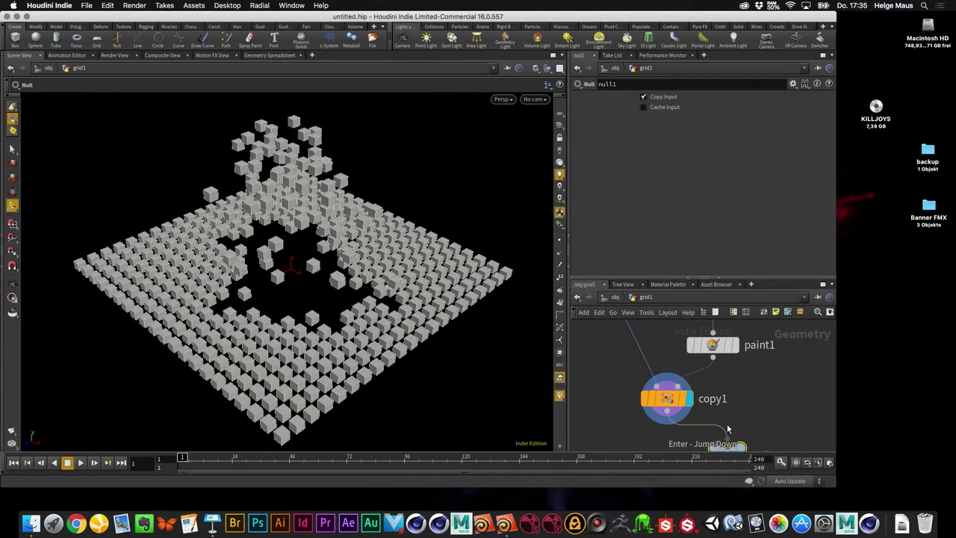
{"action": "left_click", "coordinate": [732, 435]}
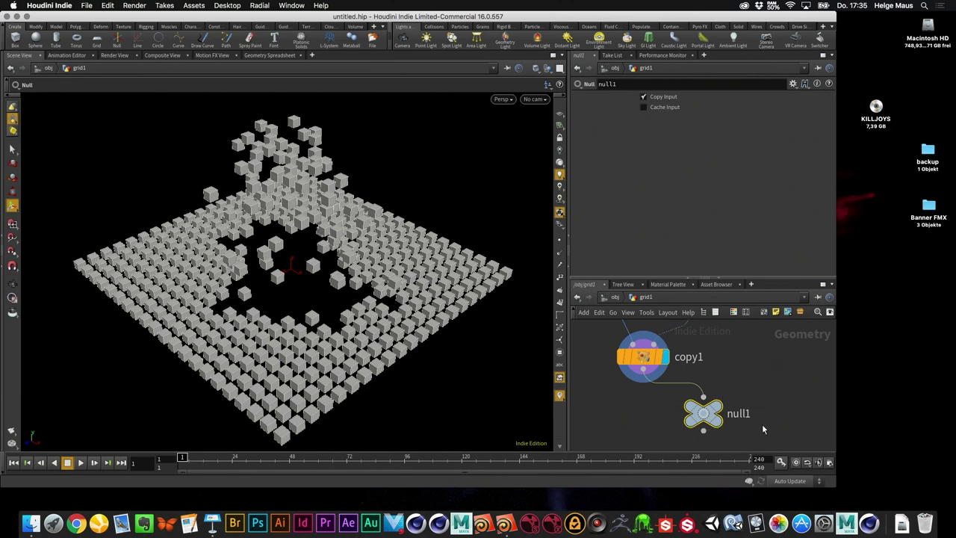
{"action": "scroll", "coordinate": [747, 414], "scroll_direction": "up", "scroll_amount": 5}
- Paint more red on the grid's right side in paint1, then display copy1 again
{"action": "left_click", "coordinate": [641, 380]}
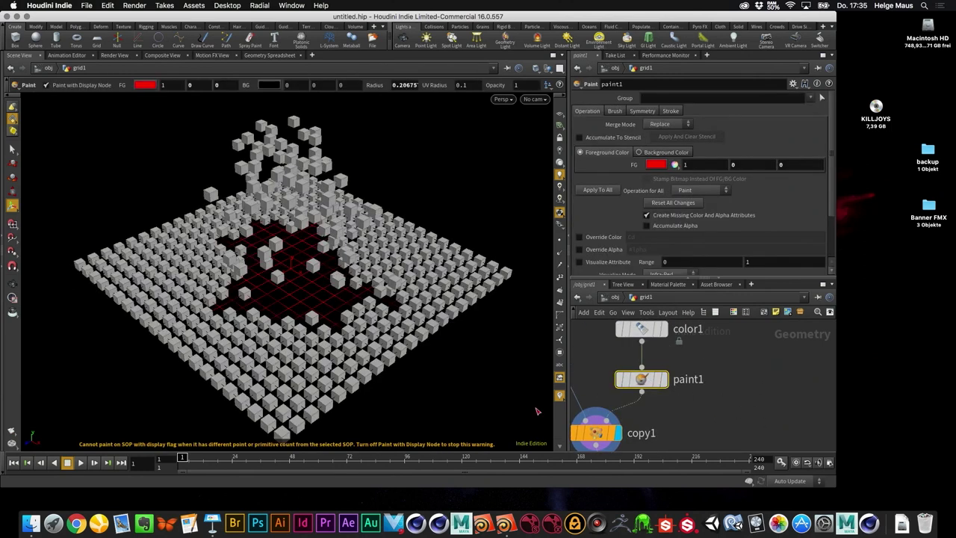
{"action": "key", "text": "Escape"}
{"action": "left_click_drag", "start_coordinate": [513, 249], "coordinate": [314, 310]}
{"action": "key", "text": "Return"}
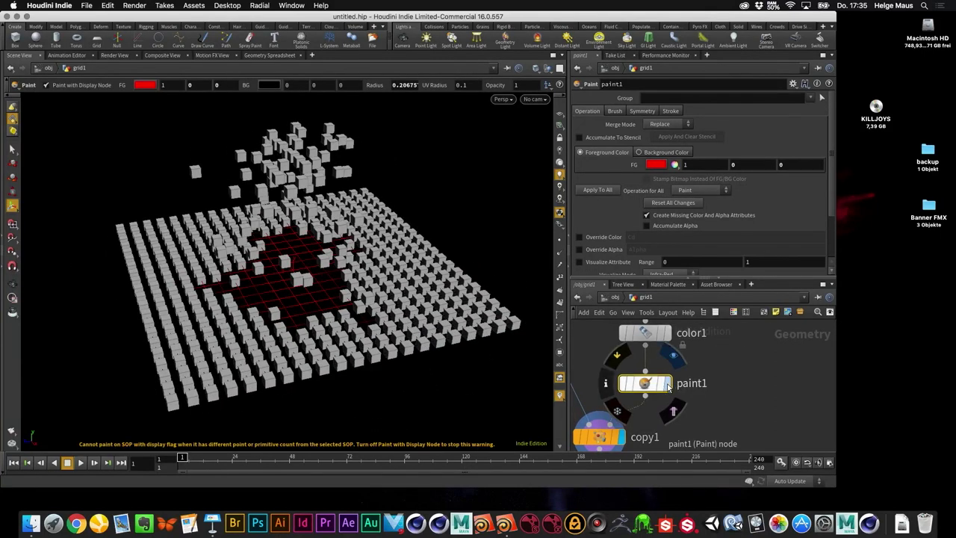
{"action": "left_click", "coordinate": [666, 383]}
{"action": "mouse_move", "coordinate": [397, 299]}
{"action": "left_mouse_down"}
{"action": "mouse_move", "coordinate": [419, 300]}
{"action": "mouse_move", "coordinate": [423, 326]}
{"action": "mouse_move", "coordinate": [404, 251]}
{"action": "mouse_move", "coordinate": [431, 275]}
{"action": "left_mouse_up"}
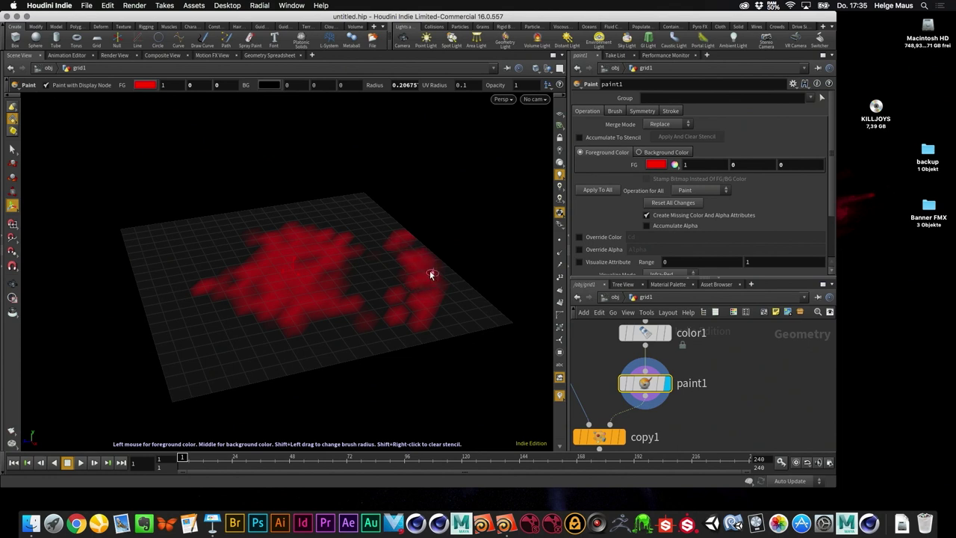
{"action": "middle_click_drag", "start_coordinate": [679, 389], "coordinate": [717, 336]}
{"action": "left_click", "coordinate": [664, 383]}
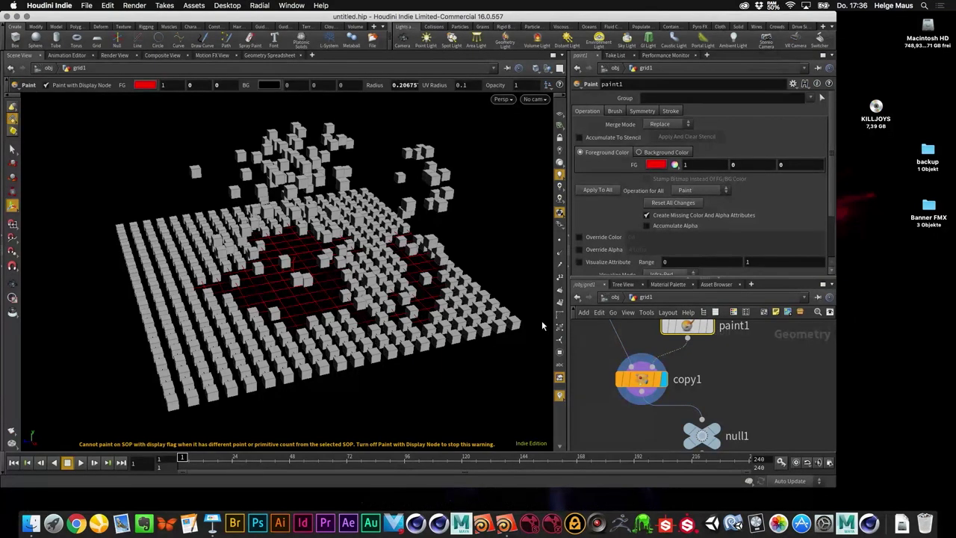
{"action": "scroll", "coordinate": [717, 396], "scroll_direction": "down", "scroll_amount": 2}
{"action": "mouse_move", "coordinate": [691, 409]}
{"action": "scroll", "coordinate": [754, 374], "scroll_direction": "down", "scroll_amount": 4}
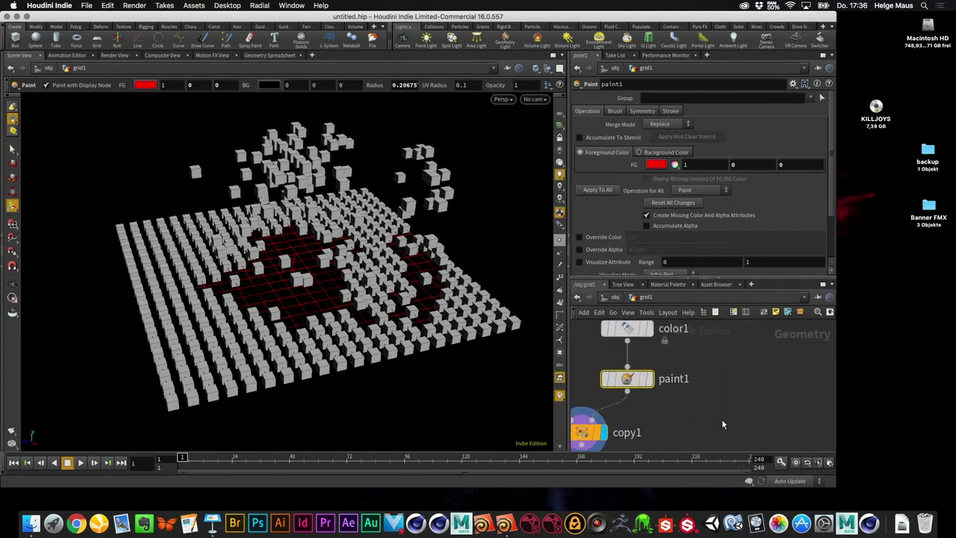
- Add sphere1, display it, and set its Primitive Type to Polygon
{"action": "key", "text": "Tab"}
{"action": "type", "text": "sp"}
{"action": "key", "text": "Return"}
{"action": "left_click", "coordinate": [755, 371]}
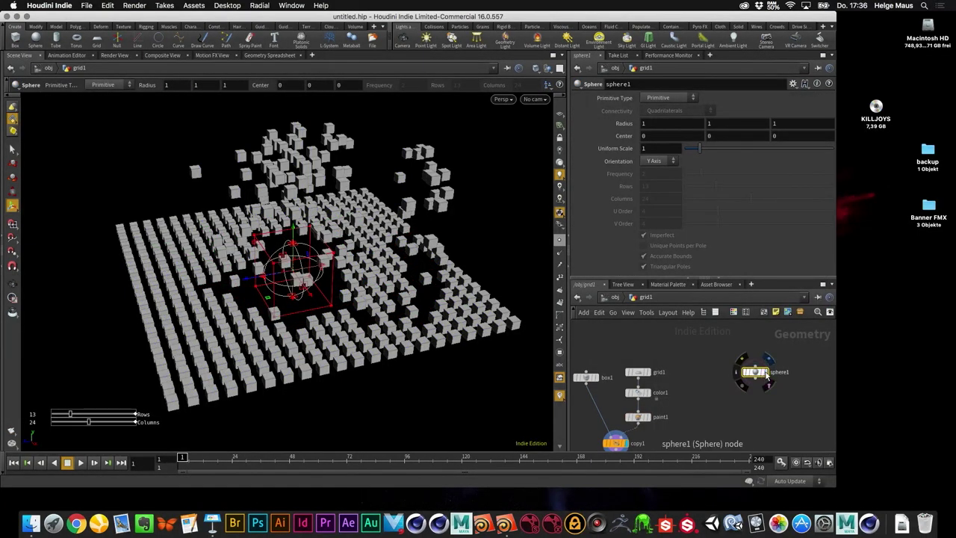
{"action": "left_click", "coordinate": [757, 376]}
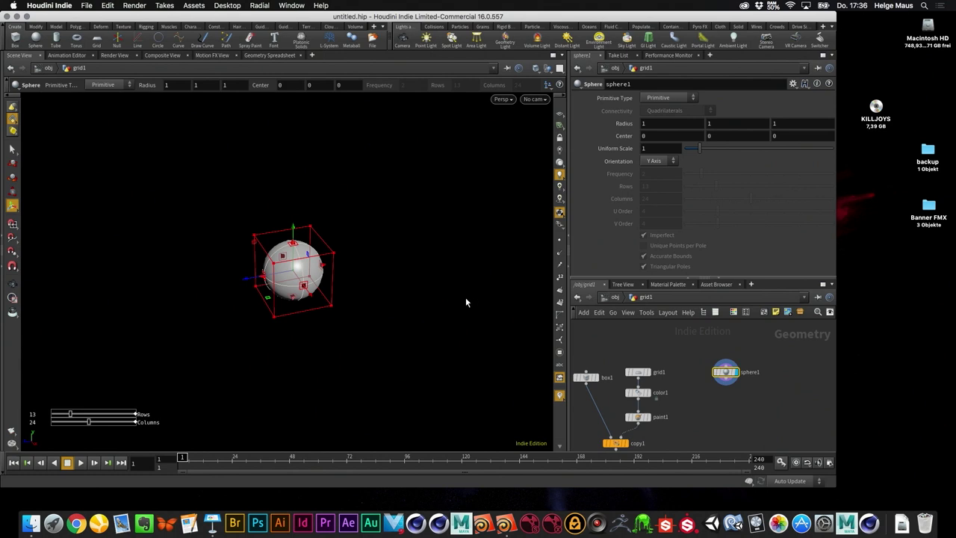
{"action": "scroll", "coordinate": [782, 393], "scroll_direction": "up", "scroll_amount": 2}
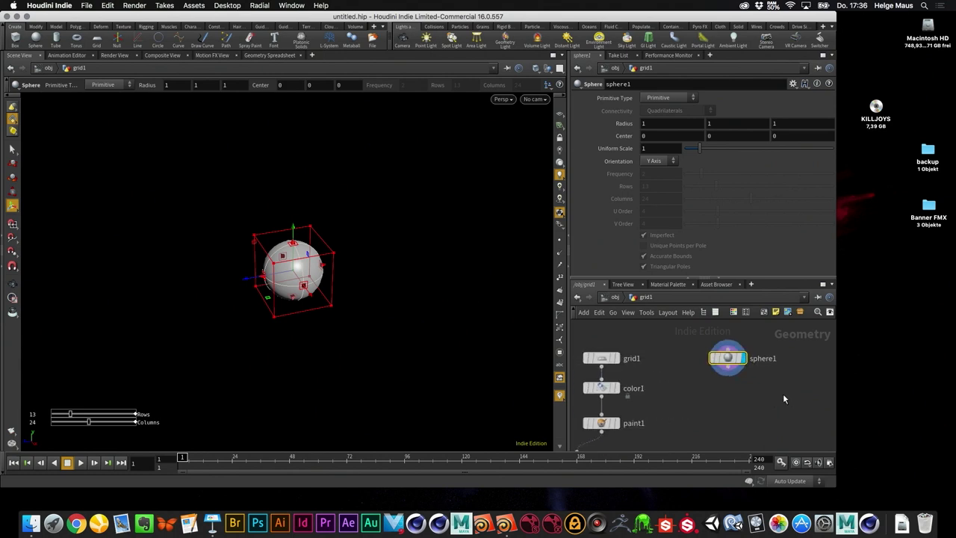
{"action": "left_click", "coordinate": [672, 98]}
{"action": "left_click", "coordinate": [671, 128]}
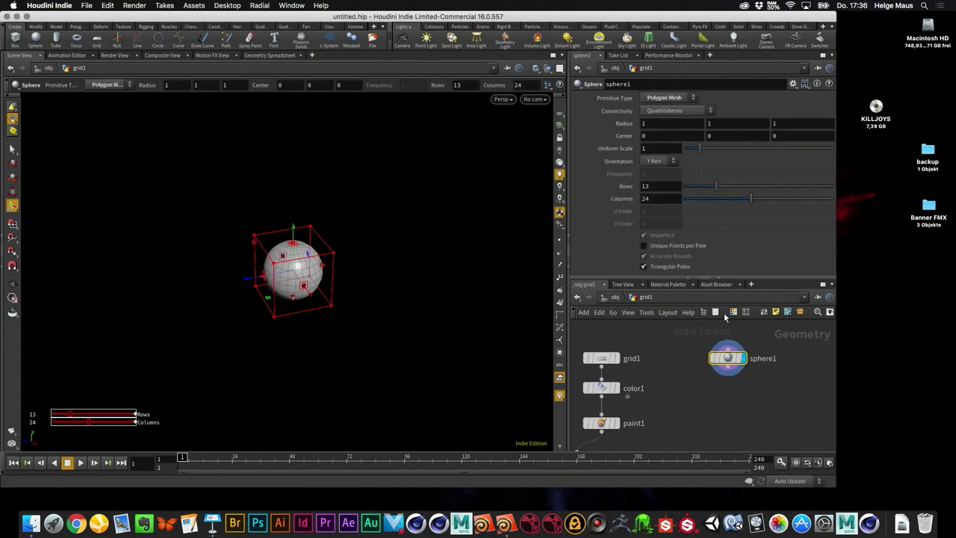
{"action": "left_click", "coordinate": [674, 111]}
{"action": "left_click", "coordinate": [673, 111]}
{"action": "left_click", "coordinate": [676, 98]}
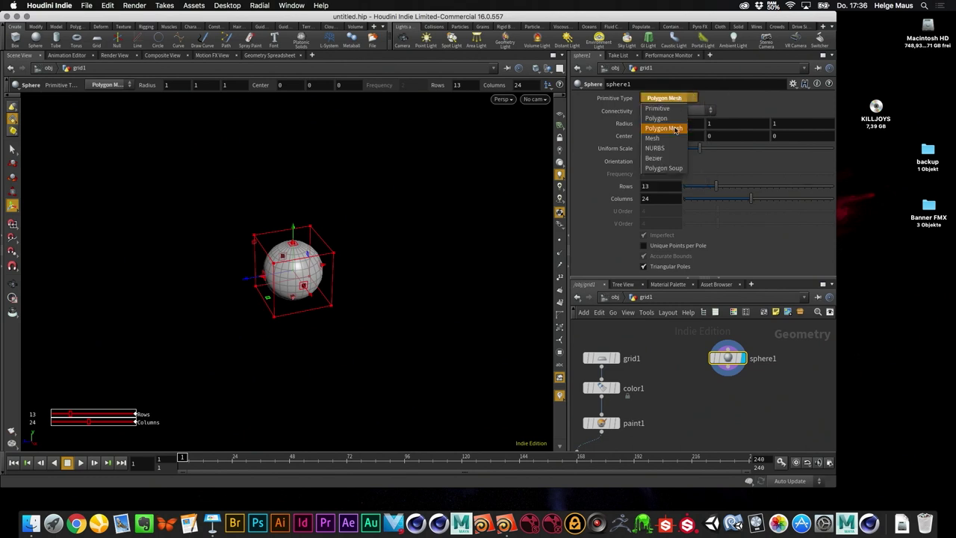
{"action": "left_click", "coordinate": [679, 118]}
- Create a Points from Volume node from sphere1's output
{"action": "middle_click_drag", "start_coordinate": [740, 390], "coordinate": [741, 377]}
{"action": "left_click", "coordinate": [727, 354]}
{"action": "key", "text": "Tab"}
{"action": "type", "text": "poin"}
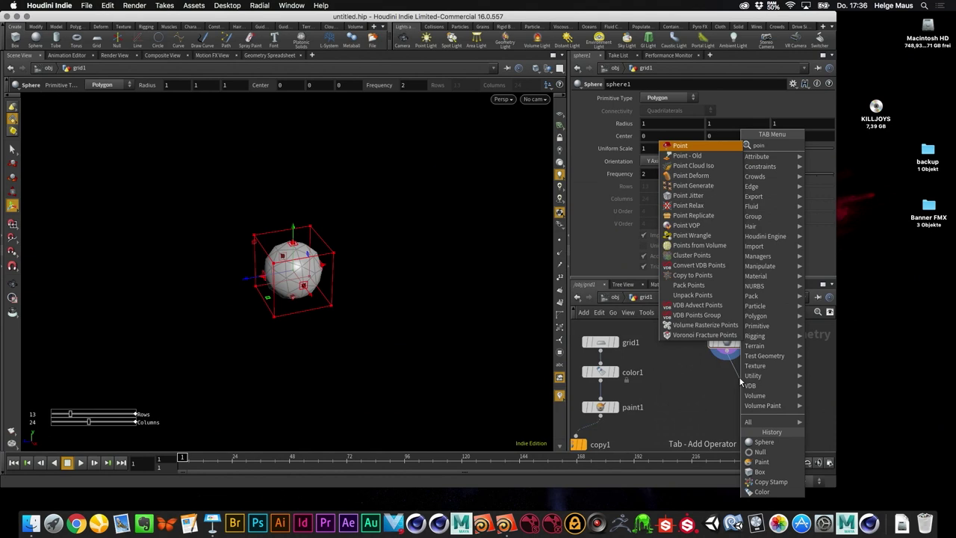
{"action": "key", "text": "Down"}
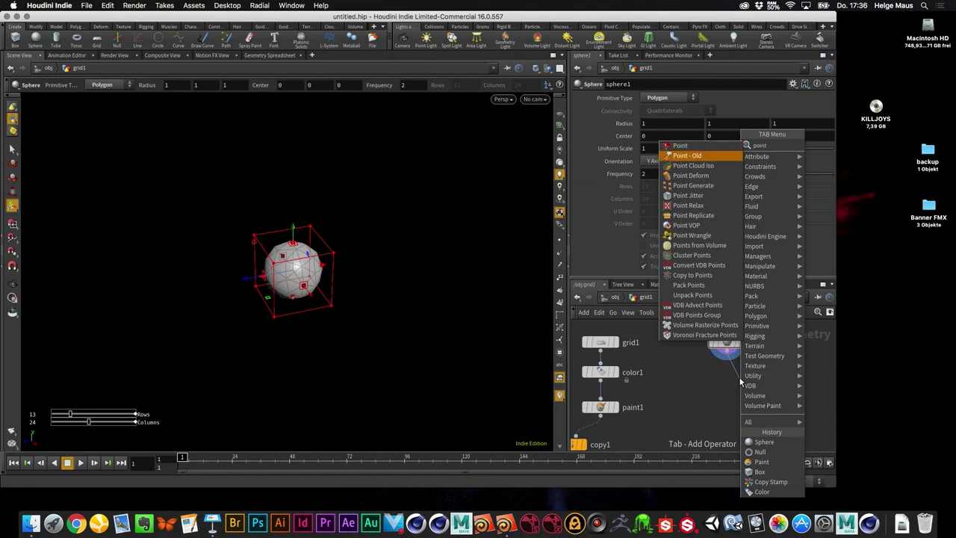
{"action": "key", "text": "Down"}
{"action": "key", "text": "Down"}
{"action": "key", "text": "Down"}
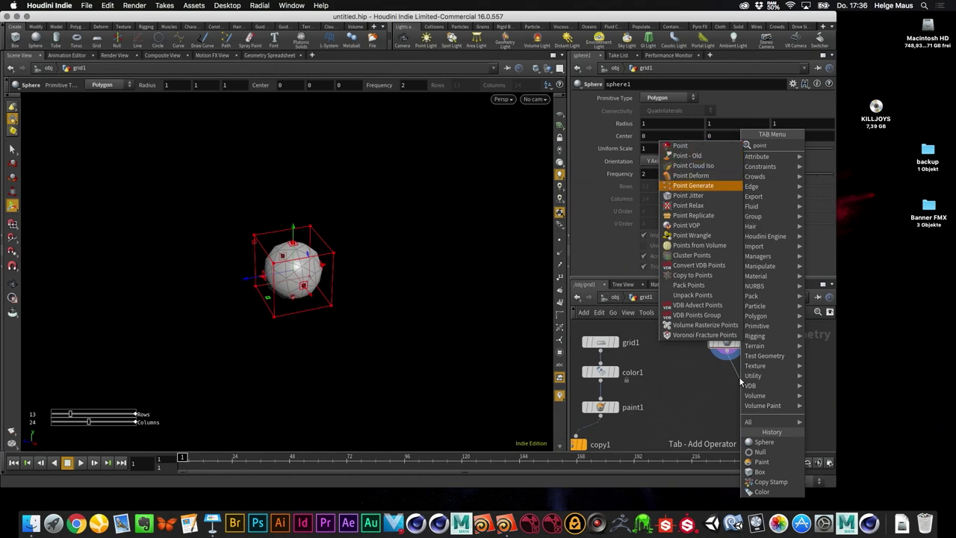
{"action": "key", "text": "Escape"}
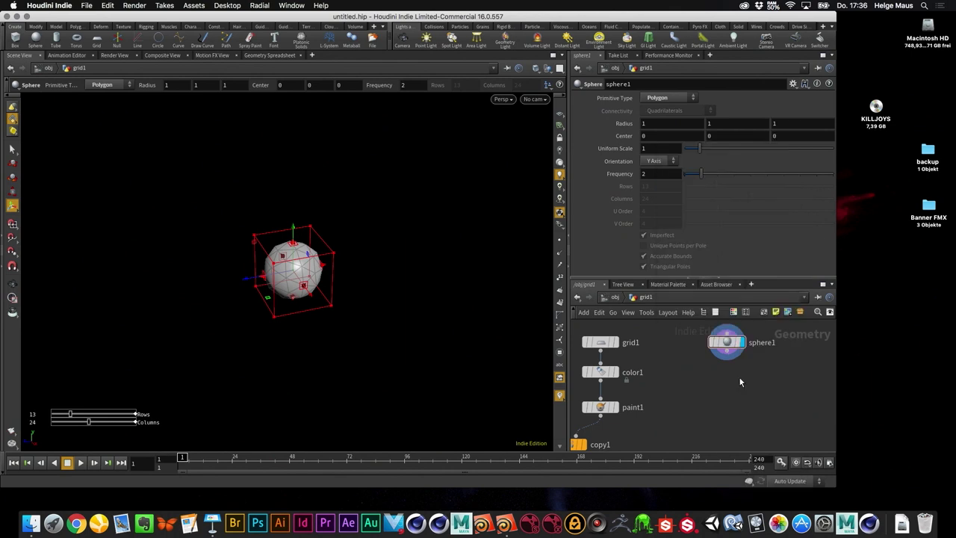
{"action": "key", "text": "Tab"}
{"action": "type", "text": "poin"}
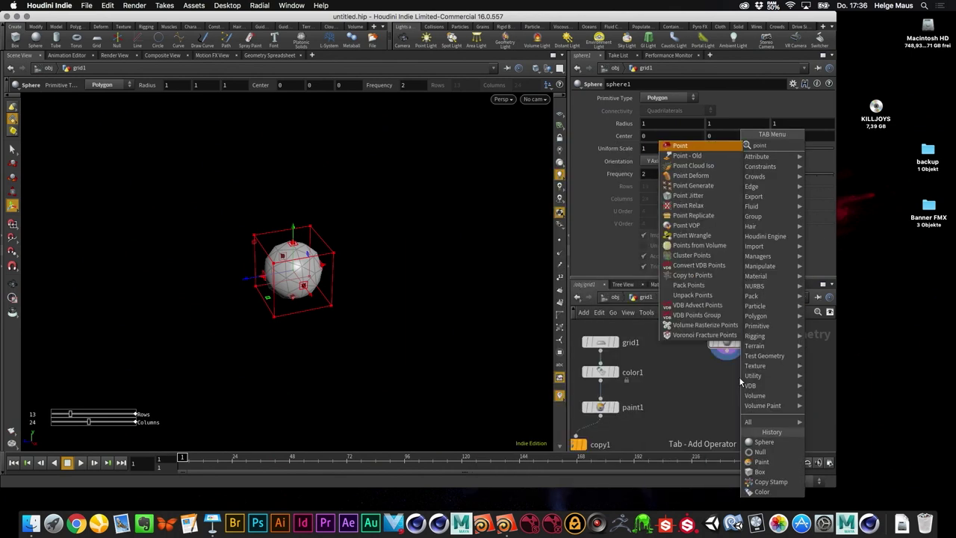
{"action": "type", "text": "t v"}
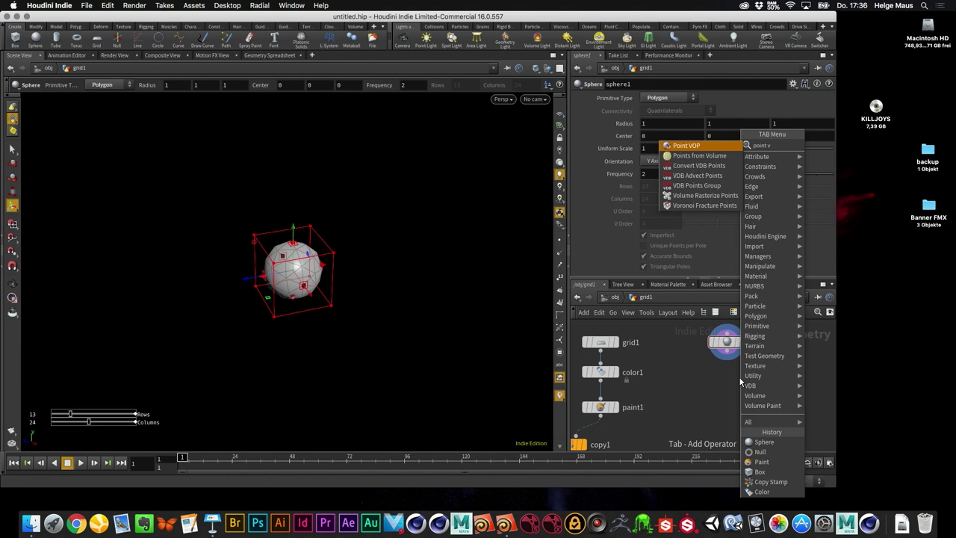
{"action": "key", "text": "Down"}
{"action": "key", "text": "Return"}
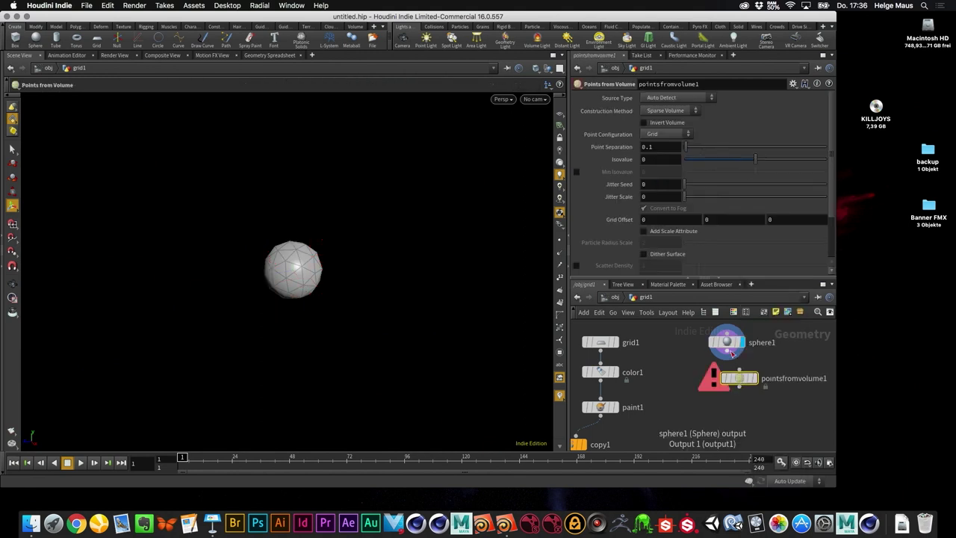
- Place pointsfromvolume1 under sphere1 with point separation 0.2
{"action": "left_click", "coordinate": [741, 381]}
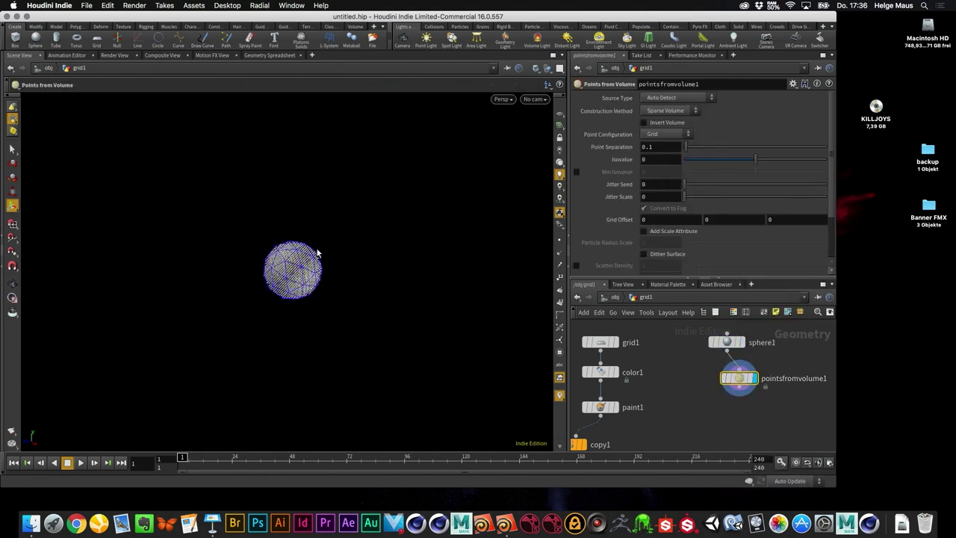
{"action": "scroll", "coordinate": [393, 263], "scroll_direction": "up", "scroll_amount": 2}
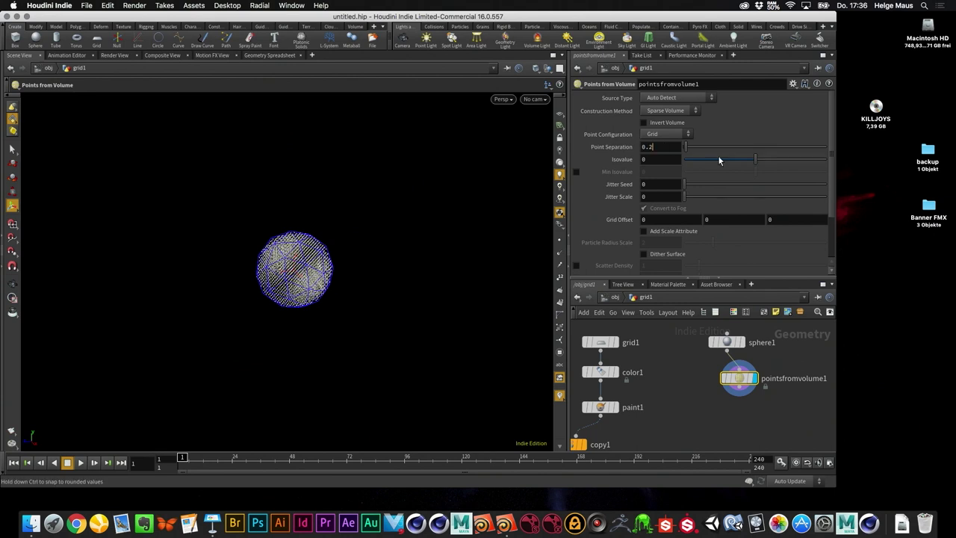
{"action": "key", "text": "Return"}
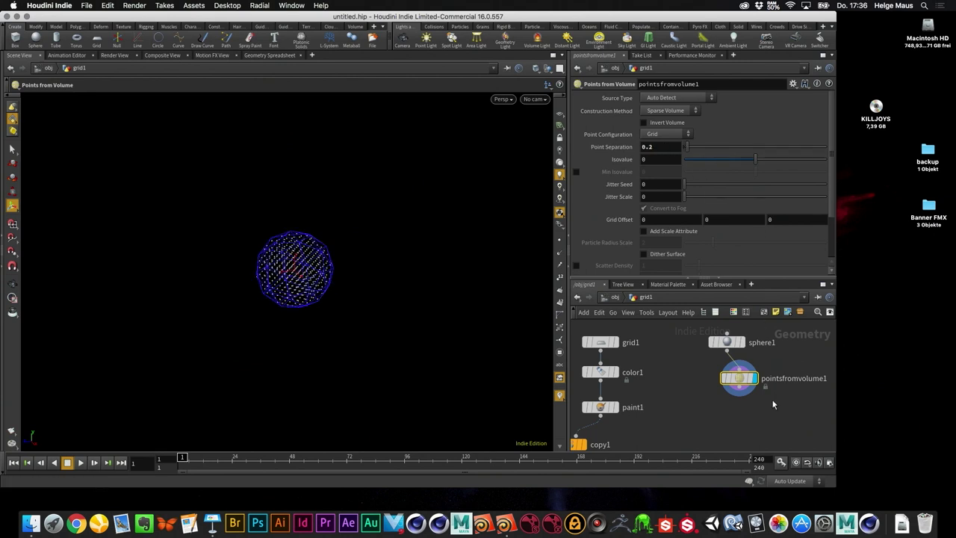
{"action": "scroll", "coordinate": [774, 401], "scroll_direction": "down", "scroll_amount": 3}
{"action": "middle_click_drag", "start_coordinate": [707, 404], "coordinate": [731, 386]}
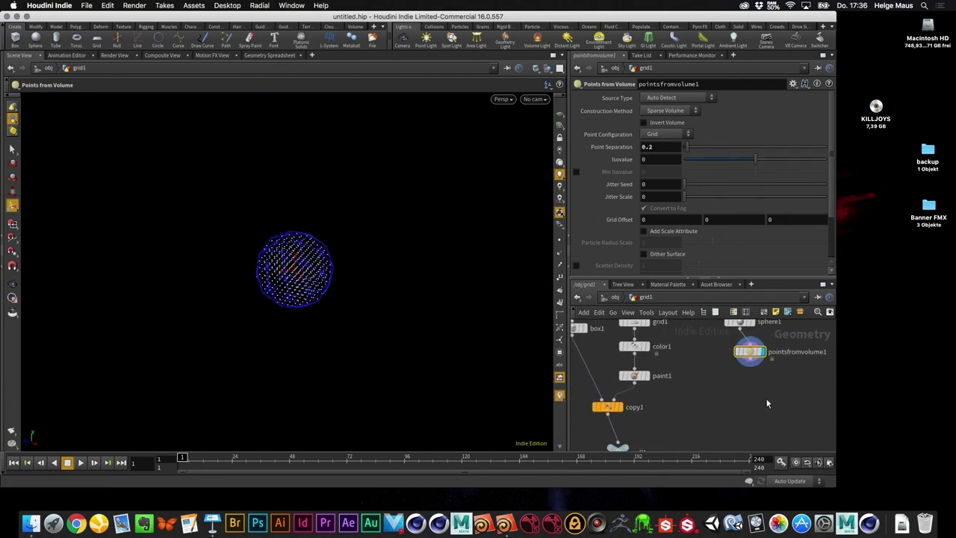
- Add a Color node color2 after pointsfromvolume1 with colour 1, 0, 0
{"action": "key", "text": "Tab"}
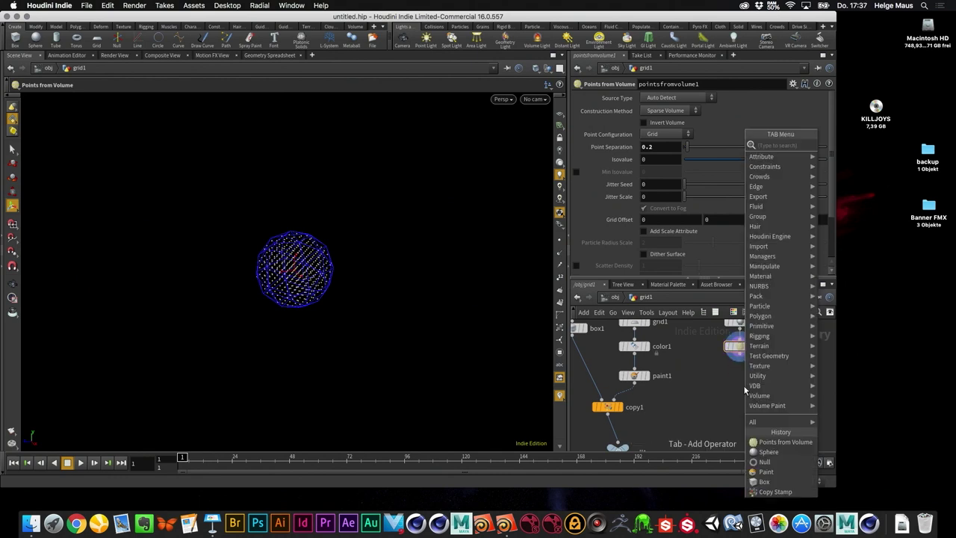
{"action": "type", "text": "color"}
{"action": "key", "text": "Return"}
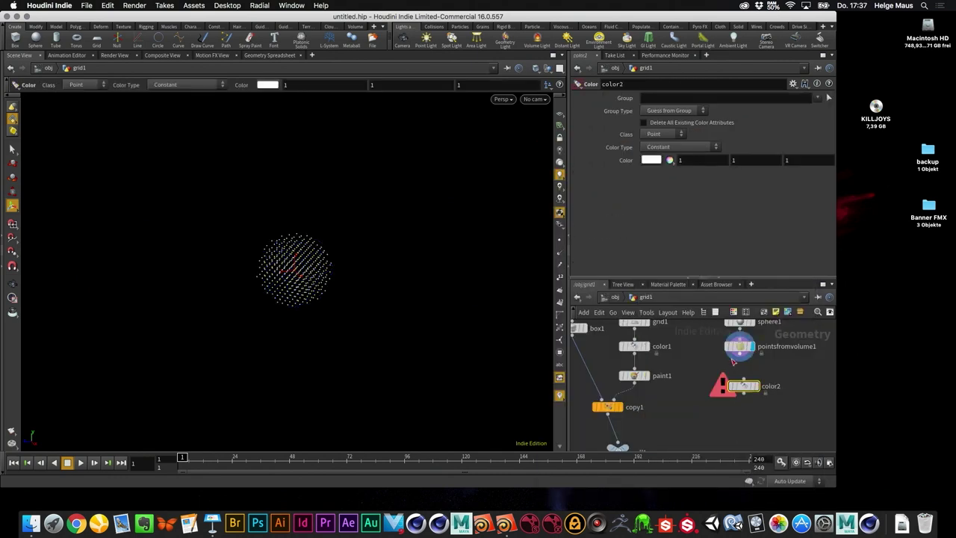
{"action": "left_click", "coordinate": [743, 376]}
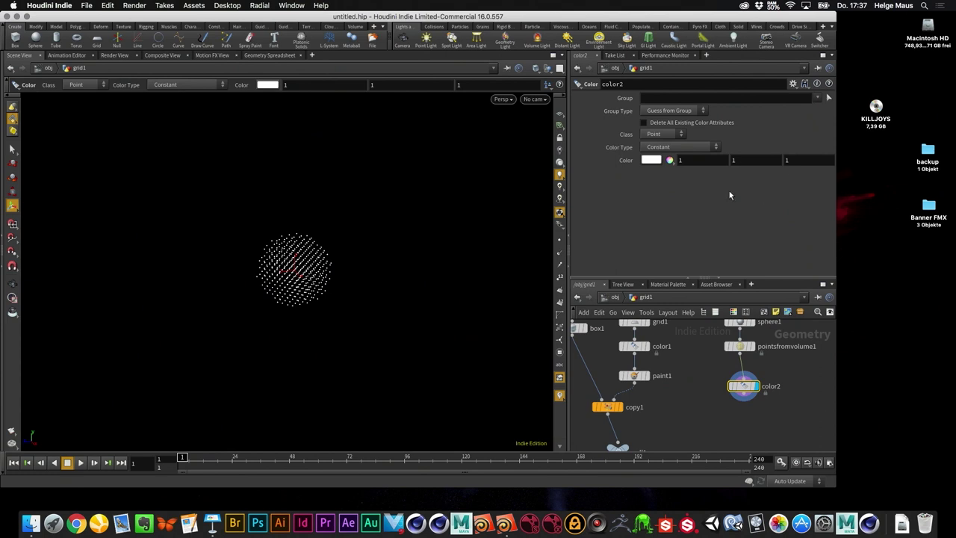
{"action": "left_click", "coordinate": [729, 159]}
{"action": "type", "text": "0"}
{"action": "key", "text": "Tab"}
{"action": "type", "text": "0"}
{"action": "key", "text": "Tab"}
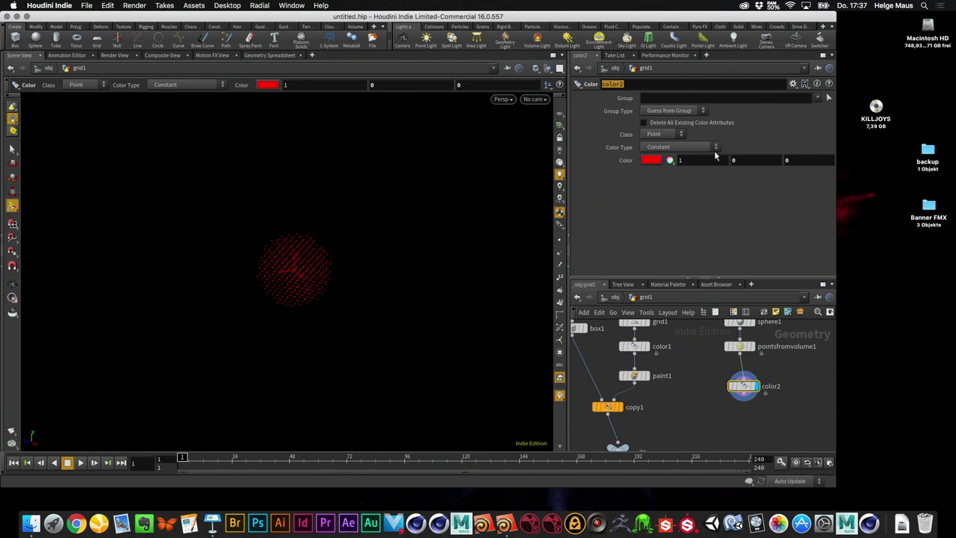
{"action": "middle_click", "coordinate": [747, 387]}
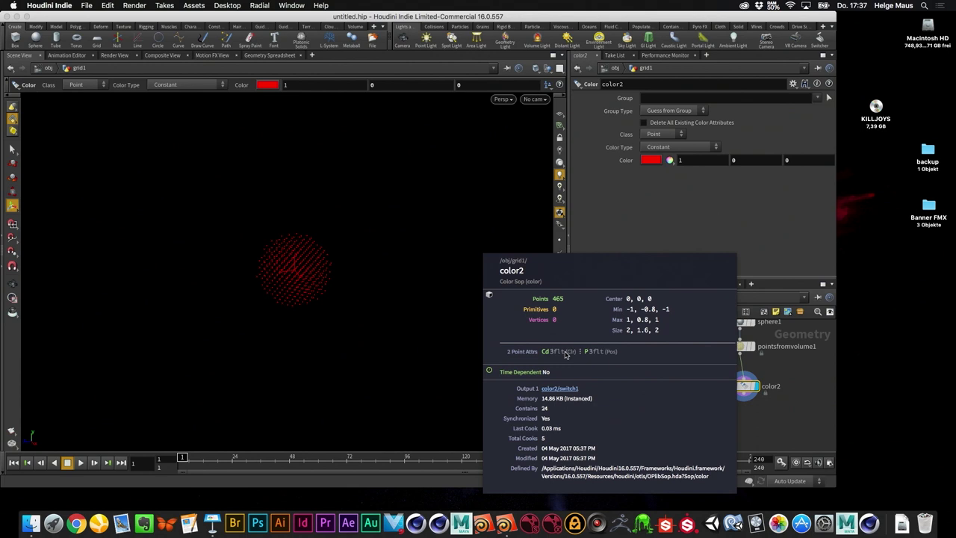
- Move box1 aside and delete paint1 so color1 feeds copy1 directly
{"action": "scroll", "coordinate": [693, 406], "scroll_direction": "up", "scroll_amount": 3}
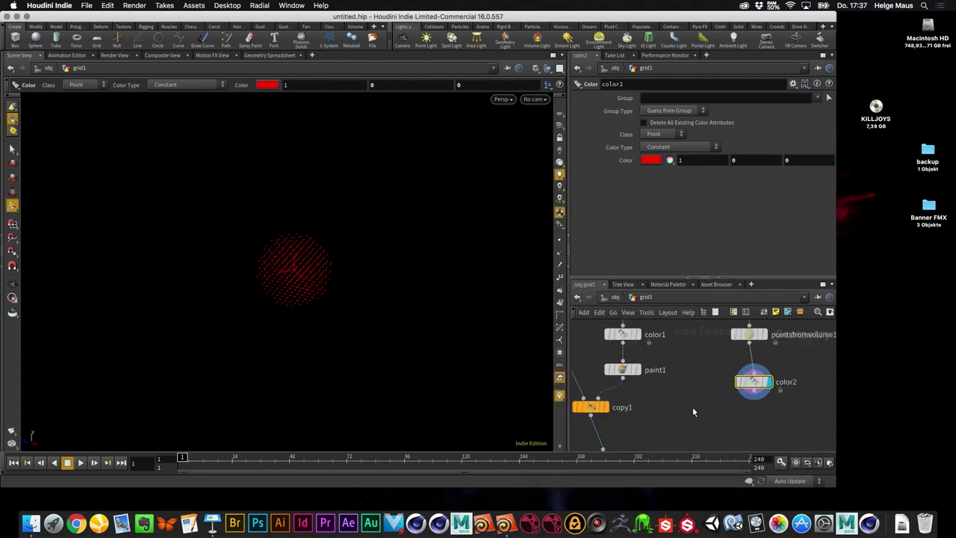
{"action": "middle_click_drag", "start_coordinate": [671, 400], "coordinate": [680, 378]}
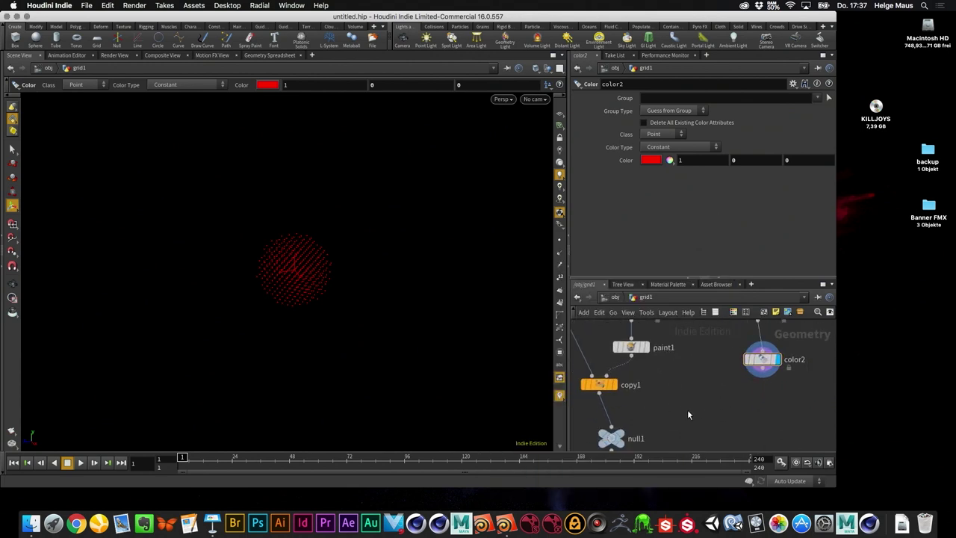
{"action": "scroll", "coordinate": [683, 404], "scroll_direction": "up", "scroll_amount": 5}
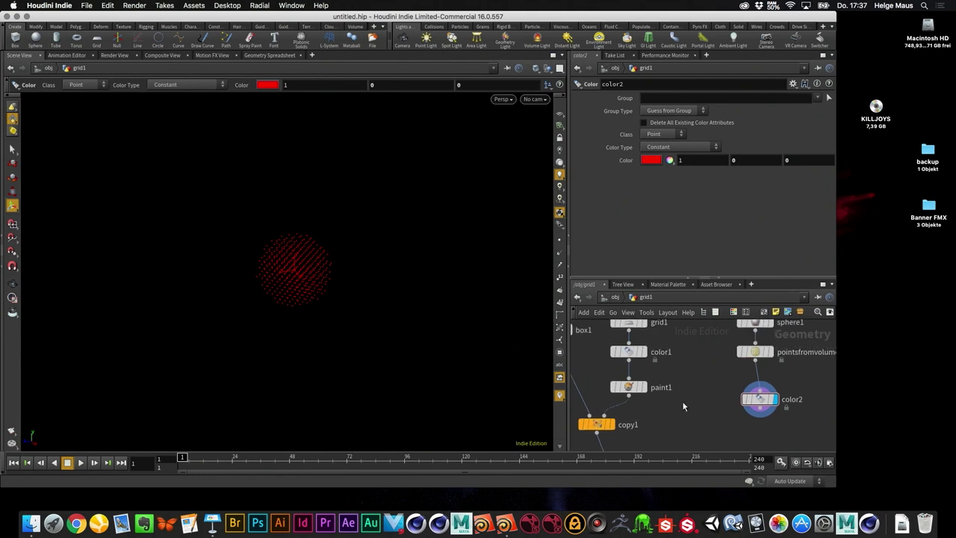
{"action": "key", "text": "ctrl+b"}
{"action": "scroll", "coordinate": [361, 295], "scroll_direction": "up", "scroll_amount": 3}
{"action": "mouse_move", "coordinate": [215, 165]}
{"action": "left_click_drag", "start_coordinate": [215, 165], "coordinate": [124, 181]}
{"action": "left_click", "coordinate": [337, 256]}
{"action": "key", "text": "Delete"}
- Review color1 and position color2 directly under pointsfromvolume1
{"action": "left_click", "coordinate": [331, 195]}
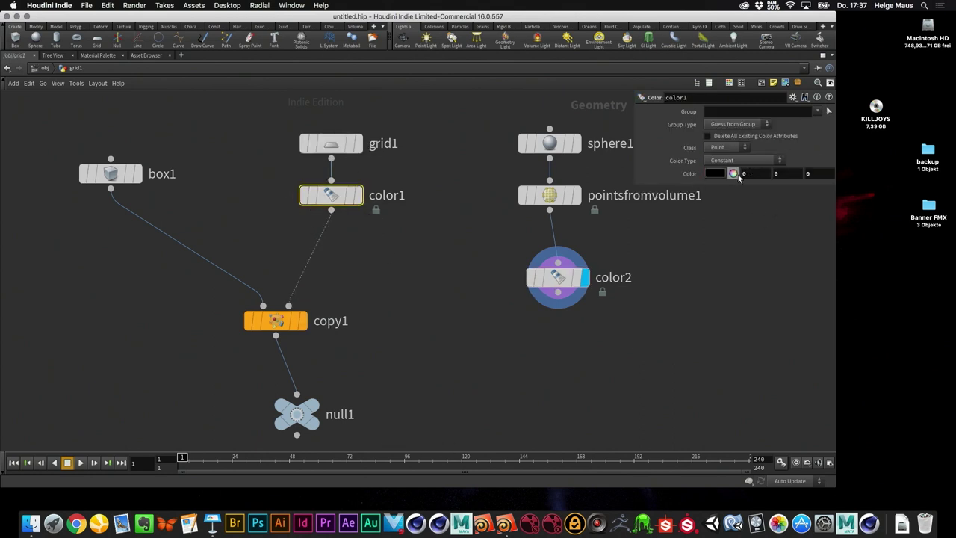
{"action": "mouse_move", "coordinate": [333, 219]}
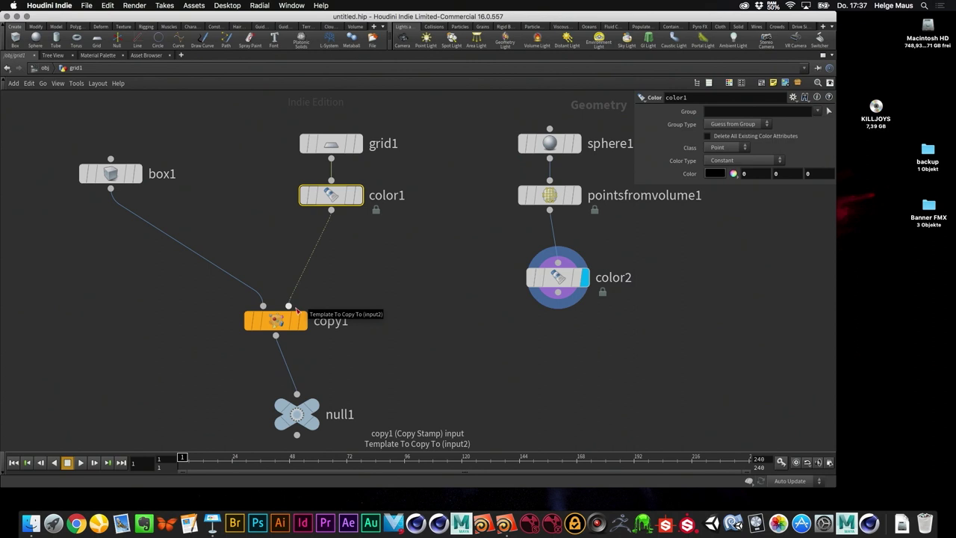
{"action": "left_click_drag", "start_coordinate": [559, 277], "coordinate": [550, 271]}
{"action": "left_click", "coordinate": [548, 272]}
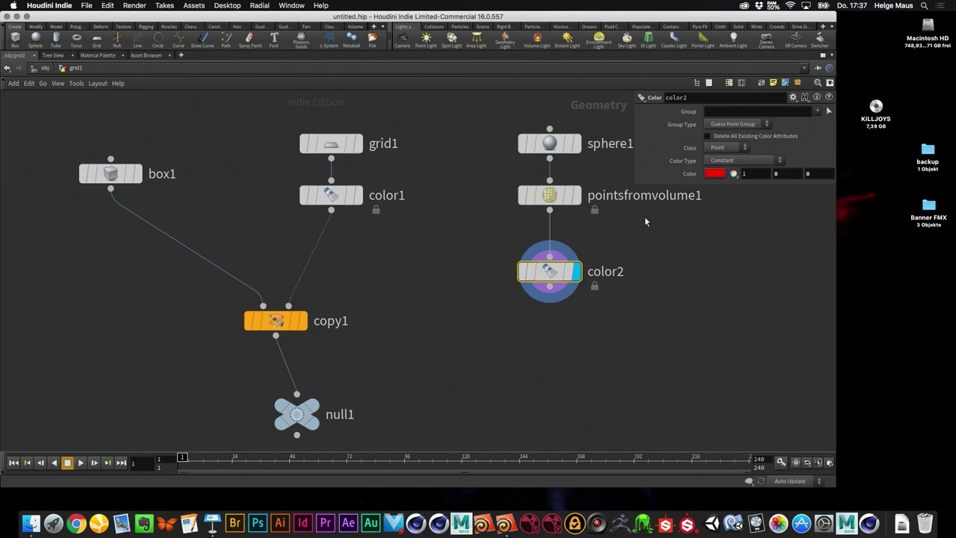
{"action": "left_click_drag", "start_coordinate": [553, 272], "coordinate": [553, 256]}
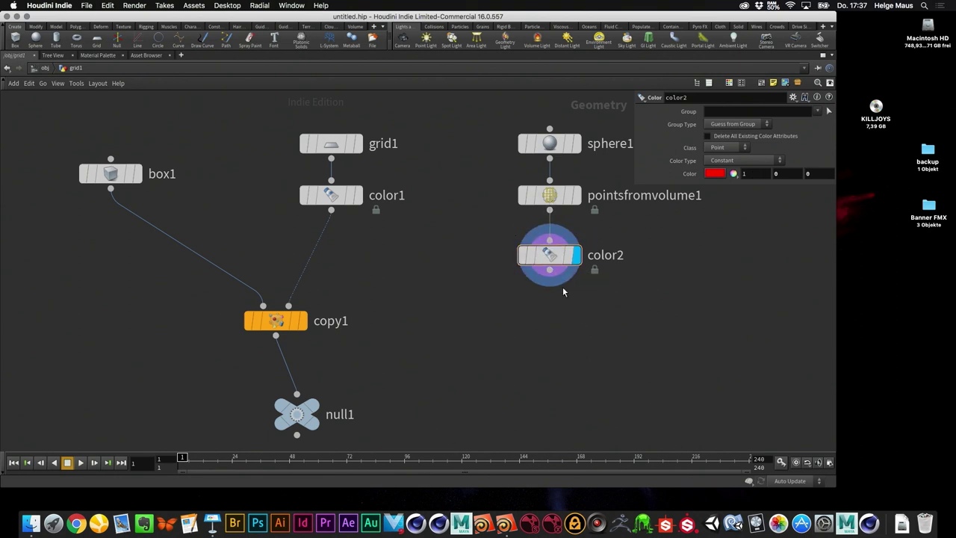
- Add transform1 aligned under color2, then search the node menu for 'att tr'
{"action": "key", "text": "Tab"}
{"action": "type", "text": "trans"}
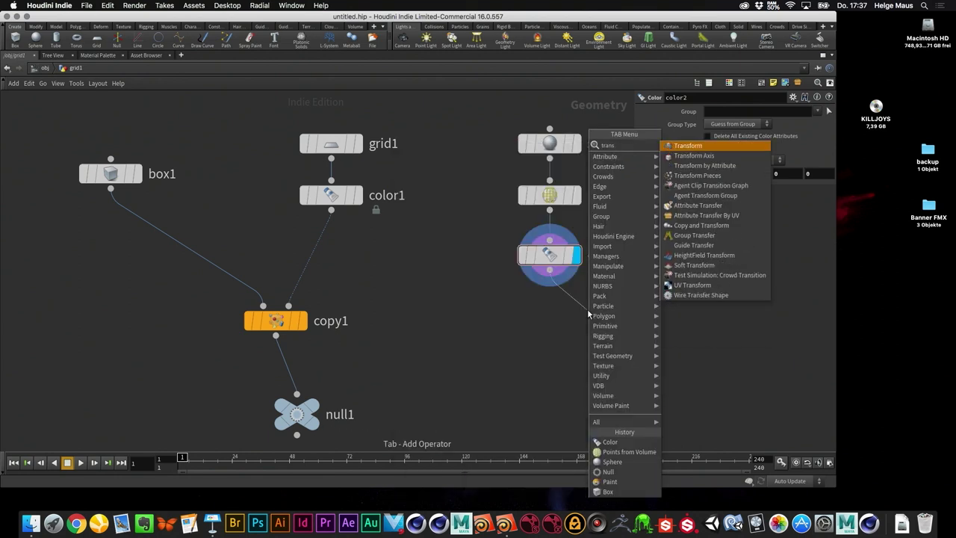
{"action": "key", "text": "Return"}
{"action": "left_click", "coordinate": [589, 317]}
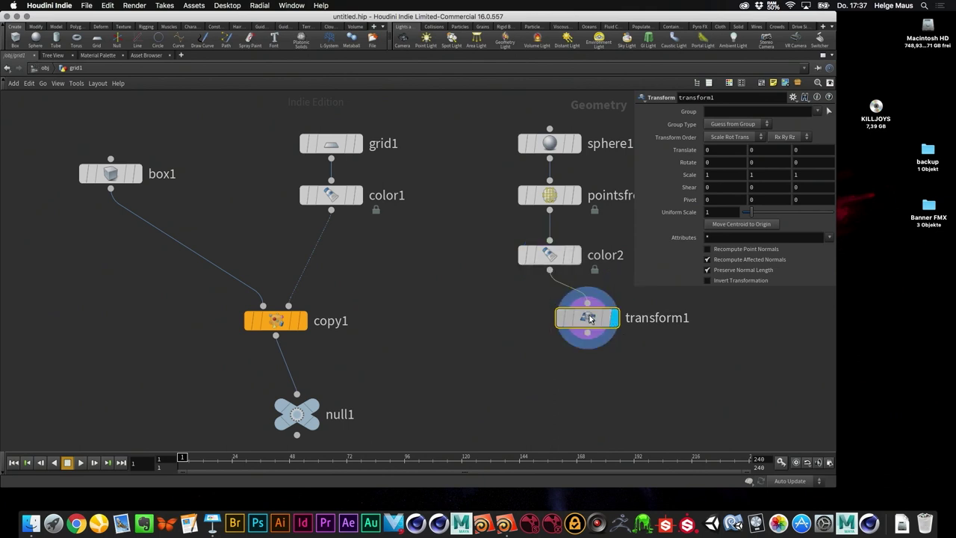
{"action": "left_click_drag", "start_coordinate": [589, 318], "coordinate": [552, 307]}
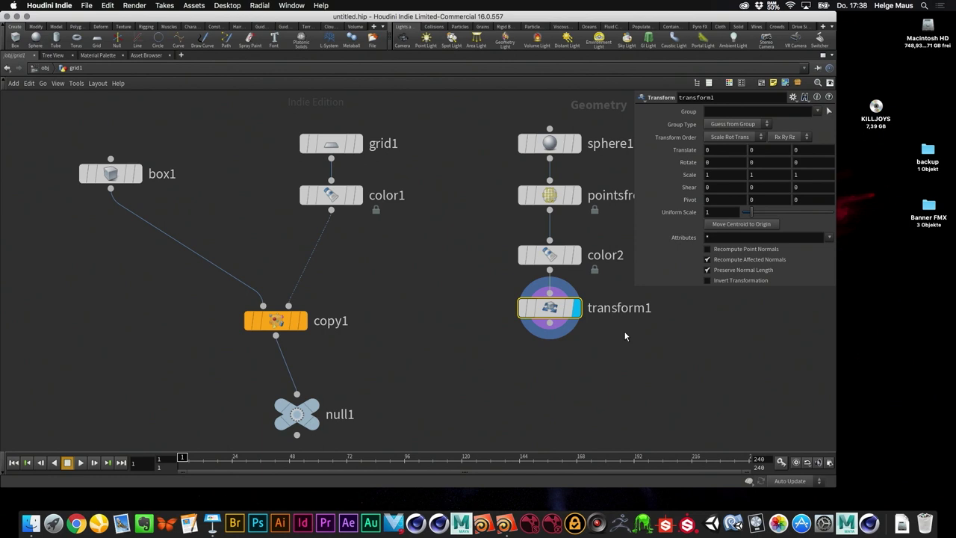
{"action": "scroll", "coordinate": [619, 331], "scroll_direction": "down", "scroll_amount": 3}
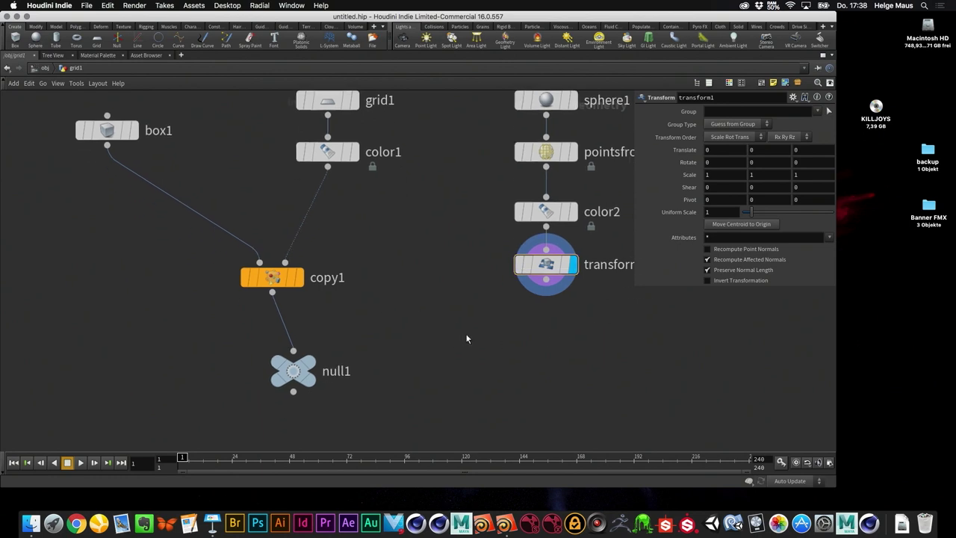
{"action": "key", "text": "Tab"}
{"action": "type", "text": "att"}
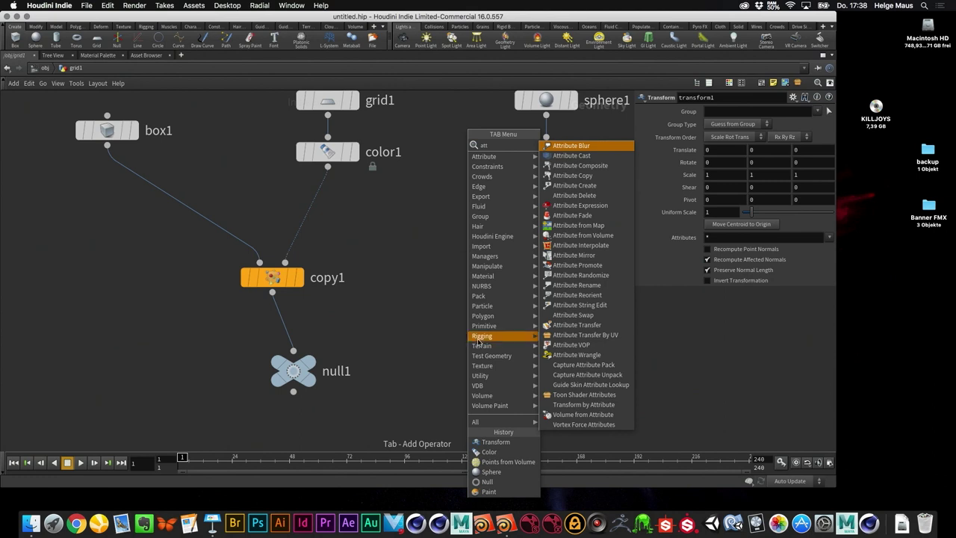
{"action": "type", "text": " tr"}
- Place attribtransfer1 and move copy1 down-left to make room
{"action": "key", "text": "Return"}
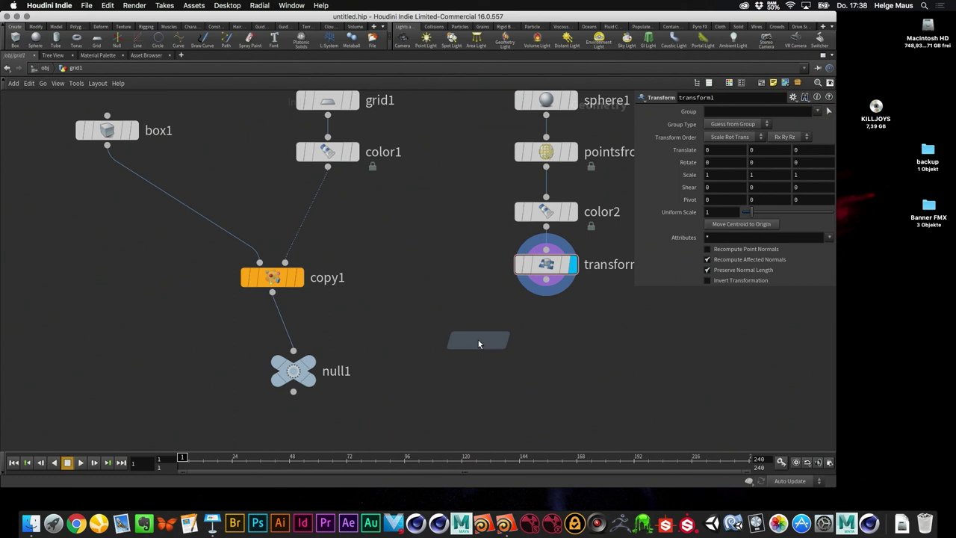
{"action": "left_click", "coordinate": [478, 340]}
{"action": "left_click_drag", "start_coordinate": [478, 339], "coordinate": [457, 356]}
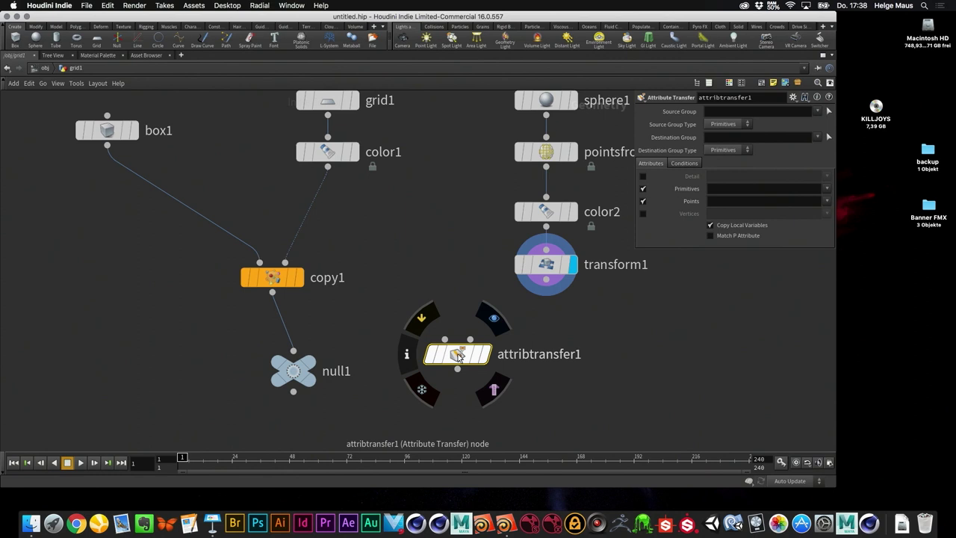
{"action": "left_click_drag", "start_coordinate": [272, 277], "coordinate": [191, 322]}
{"action": "key", "text": "Return"}
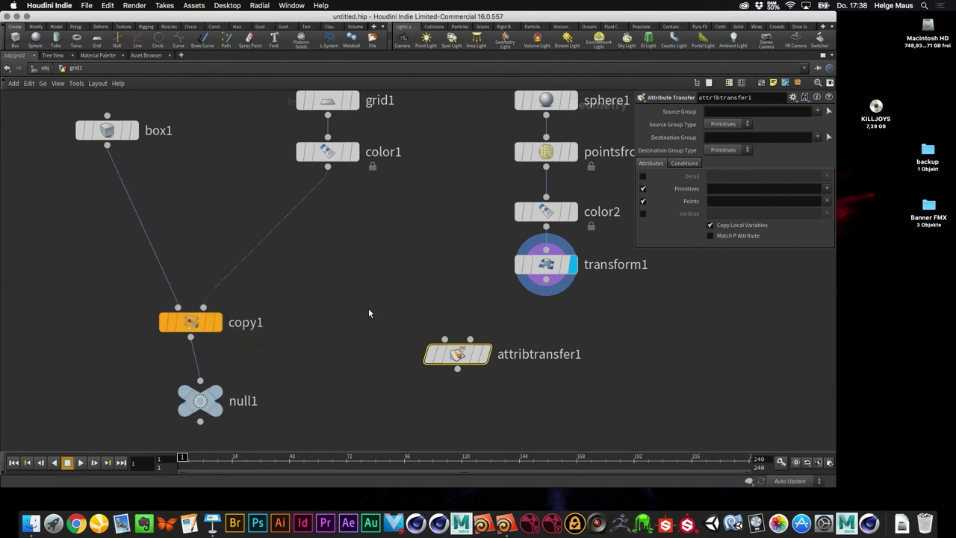
- Wire color1 and transform1 into attribtransfer1's first and second inputs, and display it
{"action": "left_click_drag", "start_coordinate": [327, 167], "coordinate": [398, 274]}
{"action": "left_click", "coordinate": [446, 340]}
{"action": "left_click_drag", "start_coordinate": [457, 354], "coordinate": [399, 297]}
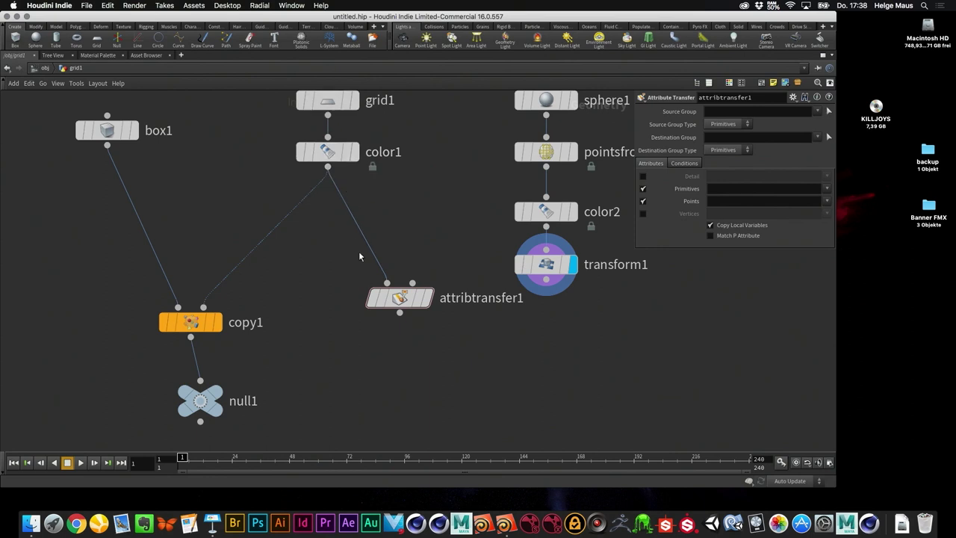
{"action": "left_click", "coordinate": [546, 280]}
{"action": "left_click", "coordinate": [414, 280]}
{"action": "left_click", "coordinate": [428, 298]}
- Turn off primitive transfer and transfer only the point attribute Cd
{"action": "key", "text": "ctrl+b"}
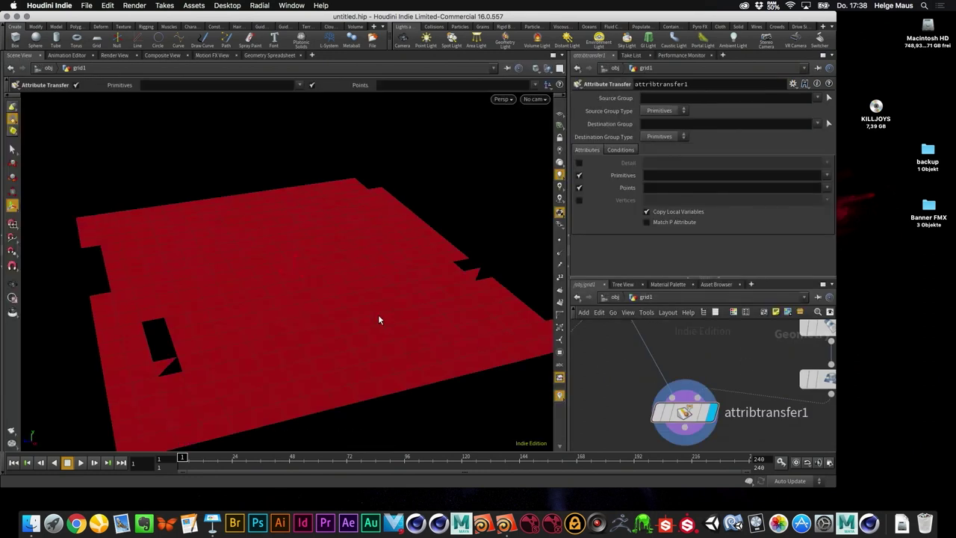
{"action": "mouse_move", "coordinate": [657, 412]}
{"action": "mouse_move", "coordinate": [696, 420]}
{"action": "left_click", "coordinate": [580, 175]}
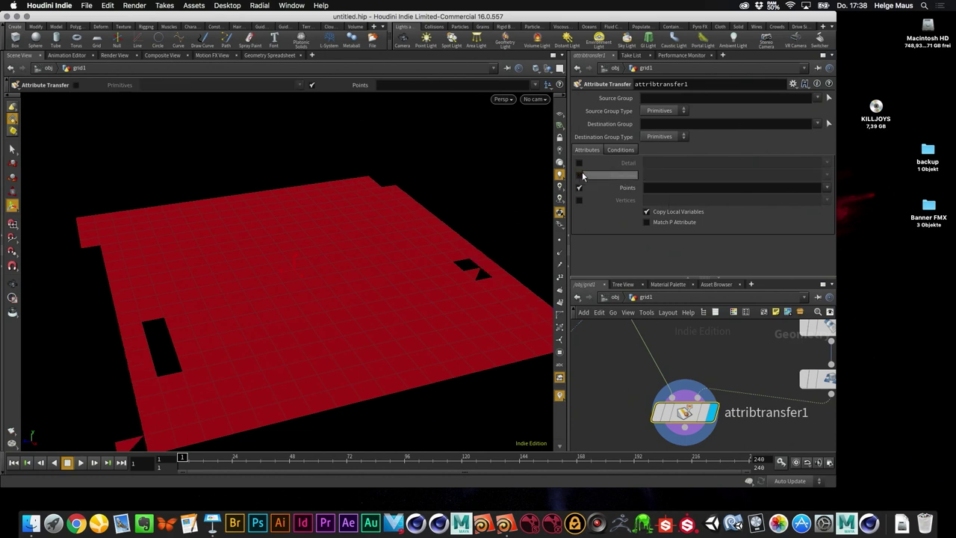
{"action": "left_click", "coordinate": [827, 188]}
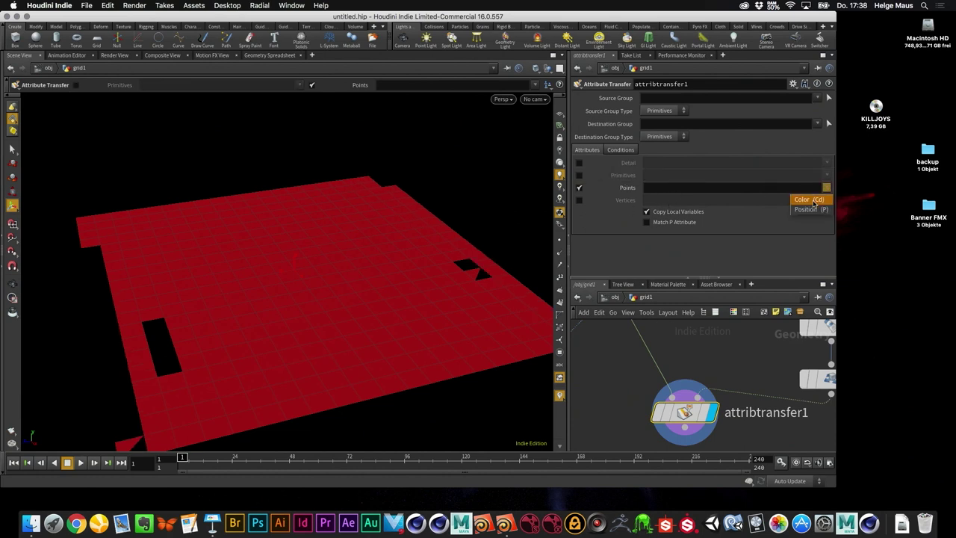
{"action": "left_click", "coordinate": [806, 199]}
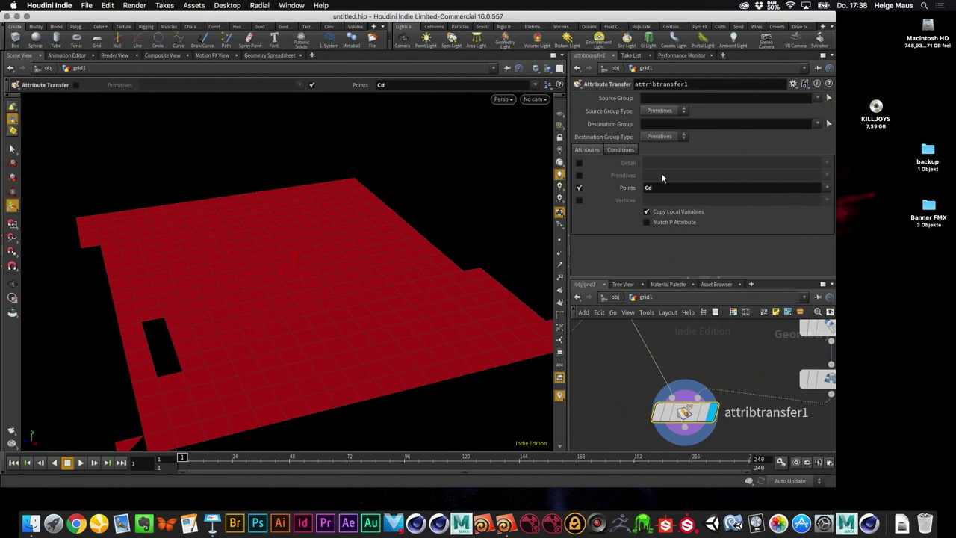
- Set Distance Threshold to 0 and Blend Width to 1.28 under Conditions
{"action": "left_click", "coordinate": [621, 150]}
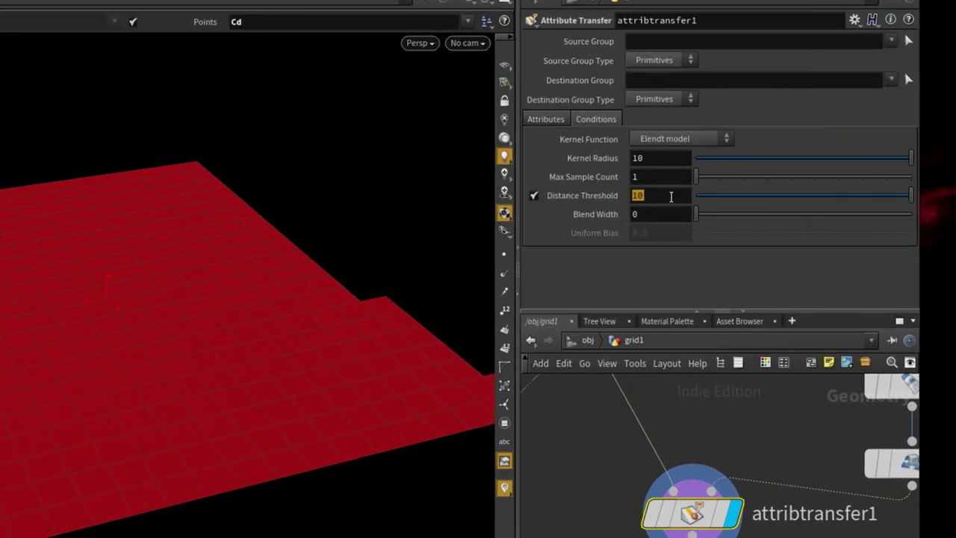
{"action": "mouse_move", "coordinate": [555, 203]}
{"action": "type", "text": "0"}
{"action": "key", "text": "Tab"}
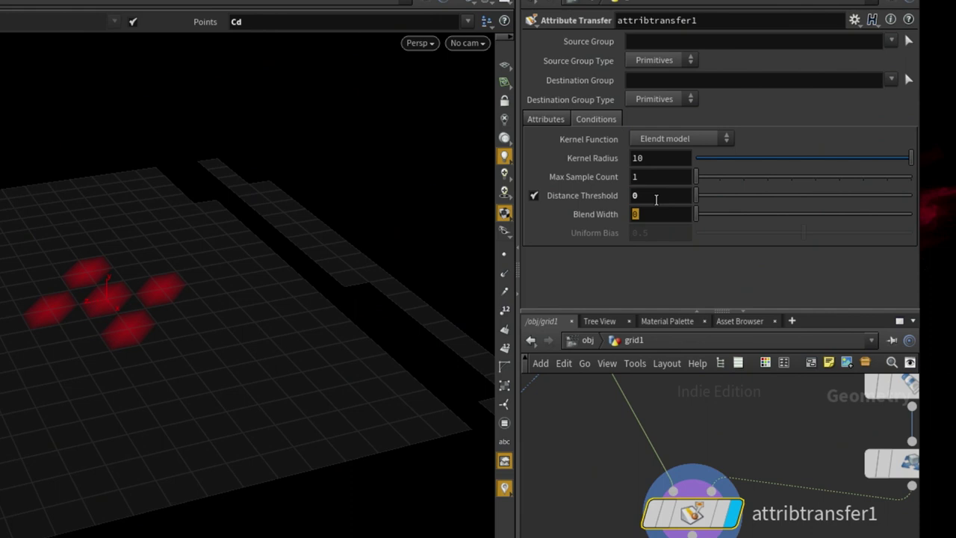
{"action": "left_click_drag", "start_coordinate": [700, 216], "coordinate": [726, 218]}
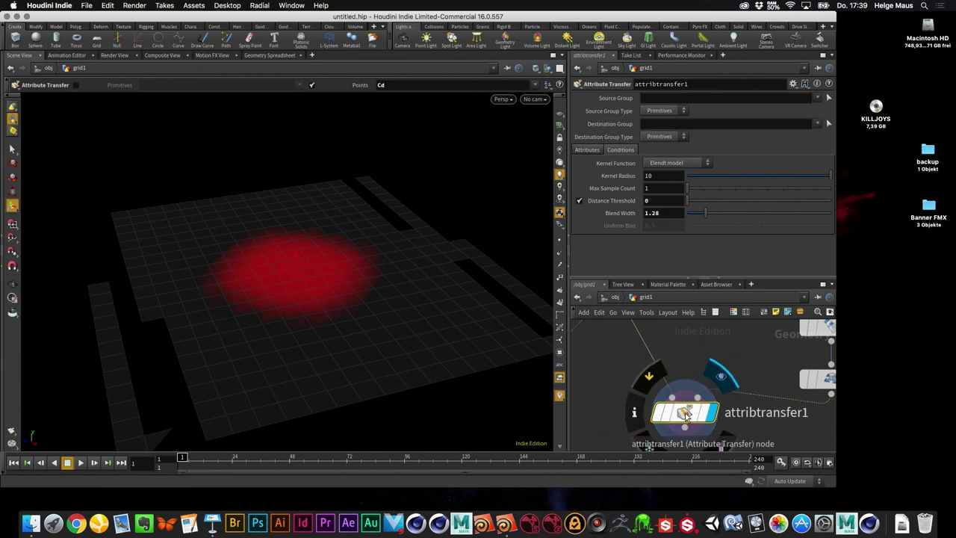
- Give transform1 Translate Z 1.0381 and Uniform Scale 1.44
{"action": "left_click_drag", "start_coordinate": [684, 413], "coordinate": [699, 407]}
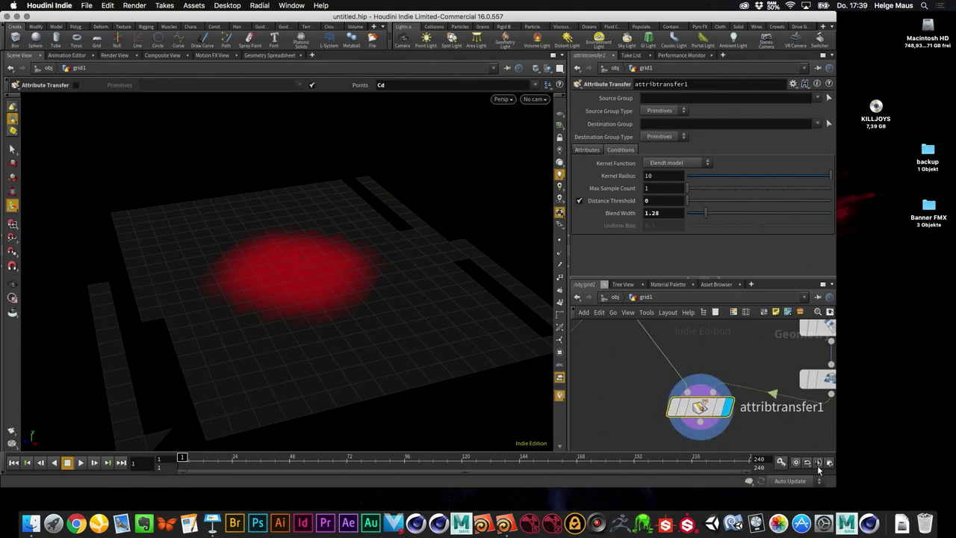
{"action": "mouse_move", "coordinate": [834, 485]}
{"action": "left_mouse_down"}
{"action": "mouse_move", "coordinate": [953, 498]}
{"action": "mouse_move", "coordinate": [837, 501]}
{"action": "mouse_move", "coordinate": [842, 492]}
{"action": "left_mouse_up"}
{"action": "middle_click_drag", "start_coordinate": [619, 411], "coordinate": [587, 409]}
{"action": "scroll", "coordinate": [694, 403], "scroll_direction": "down", "scroll_amount": 3}
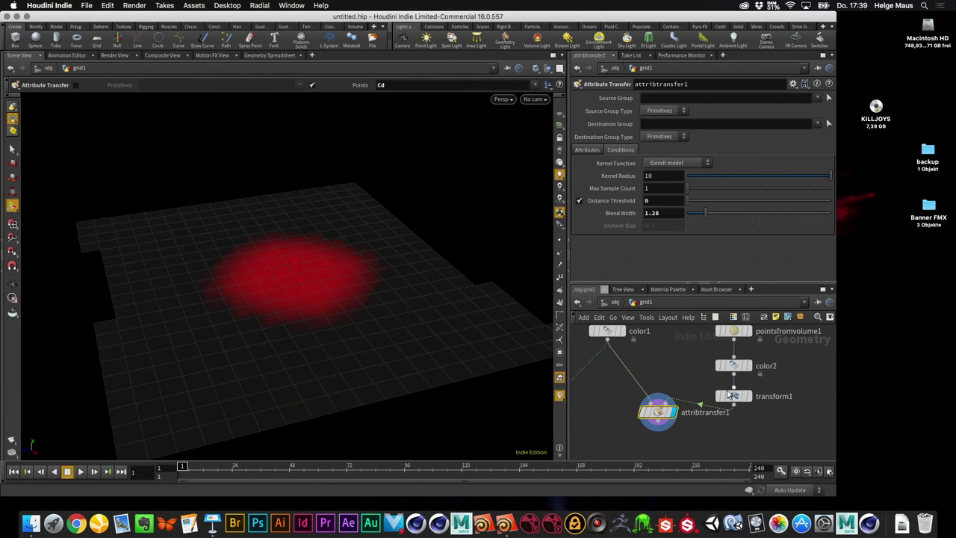
{"action": "left_click", "coordinate": [739, 396]}
{"action": "middle_click_drag", "start_coordinate": [747, 392], "coordinate": [738, 403]}
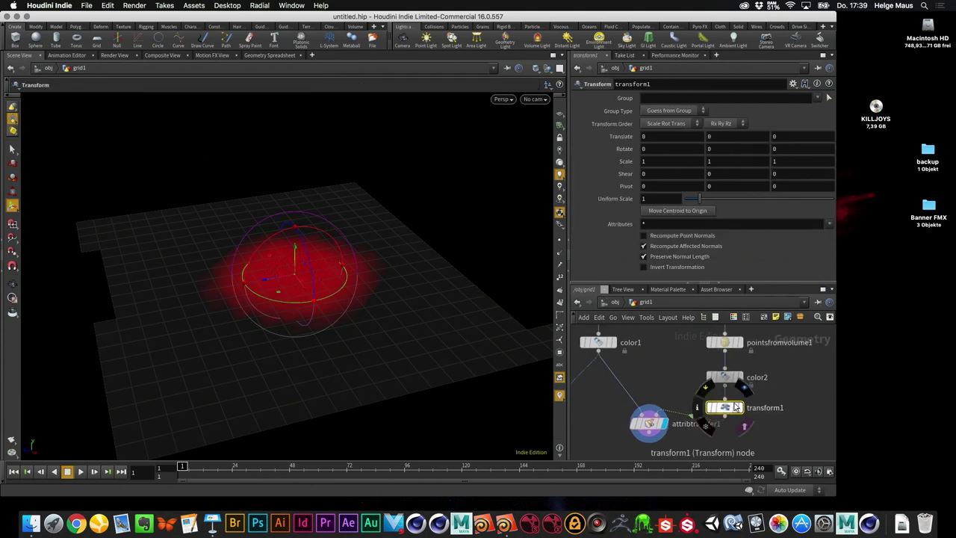
{"action": "left_click_drag", "start_coordinate": [267, 276], "coordinate": [227, 284]}
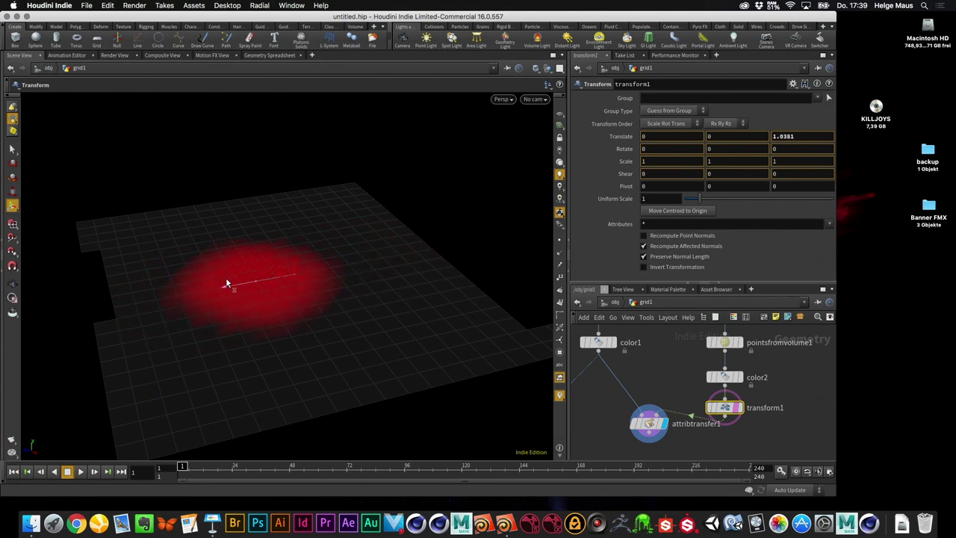
{"action": "mouse_move", "coordinate": [699, 198]}
{"action": "left_mouse_down"}
{"action": "mouse_move", "coordinate": [745, 203]}
{"action": "mouse_move", "coordinate": [706, 207]}
{"action": "left_mouse_up"}
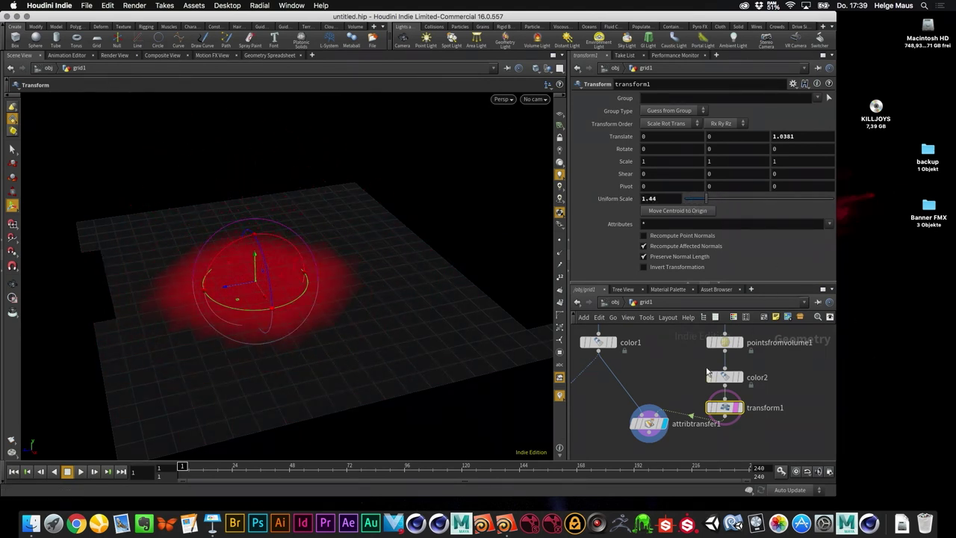
- Wire attribtransfer1 into copy1's second input
{"action": "middle_click_drag", "start_coordinate": [793, 425], "coordinate": [819, 412]}
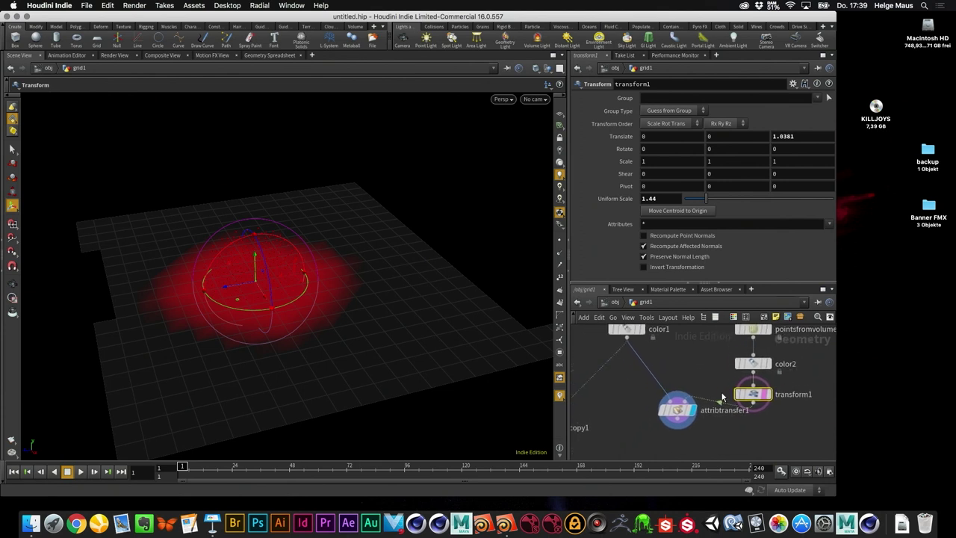
{"action": "middle_click_drag", "start_coordinate": [759, 429], "coordinate": [790, 395]}
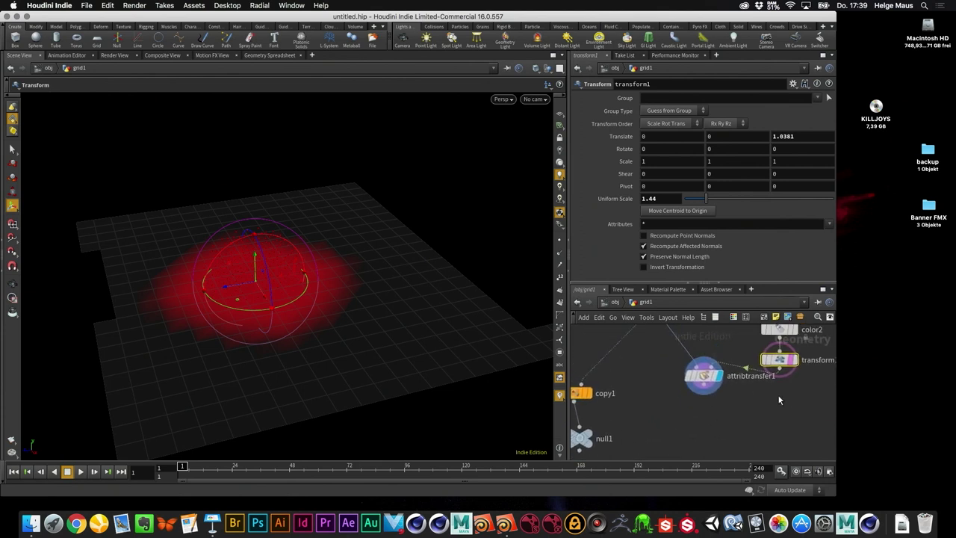
{"action": "left_click_drag", "start_coordinate": [582, 392], "coordinate": [674, 432]}
{"action": "left_click", "coordinate": [680, 425]}
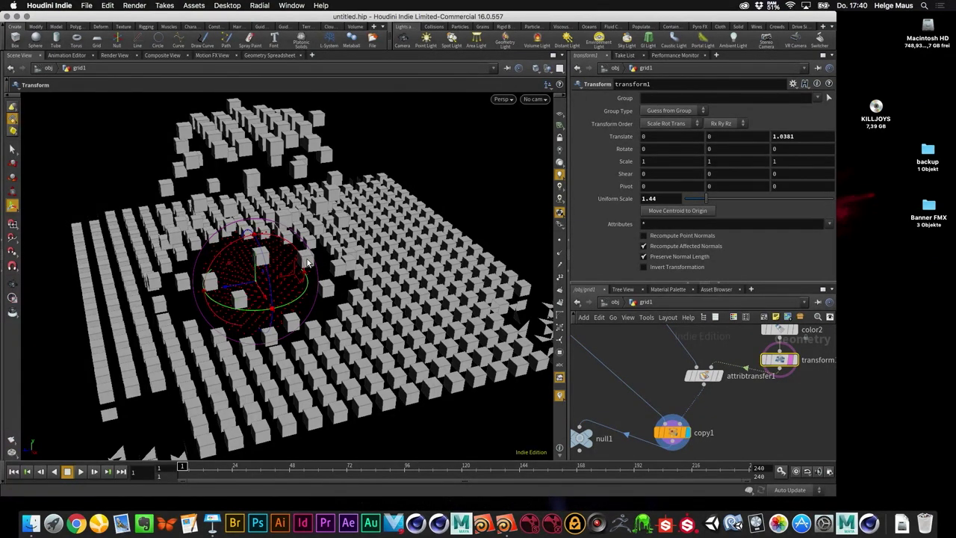
- Reposition attribtransfer1 up-left and copy1 down-left in the network editor
{"action": "middle_click_drag", "start_coordinate": [741, 398], "coordinate": [708, 391]}
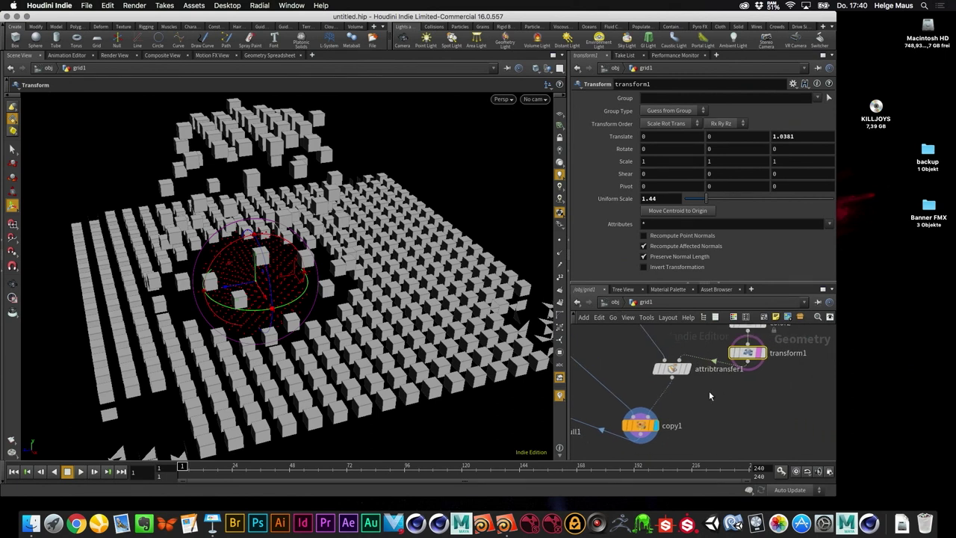
{"action": "scroll", "coordinate": [709, 396], "scroll_direction": "down", "scroll_amount": 2}
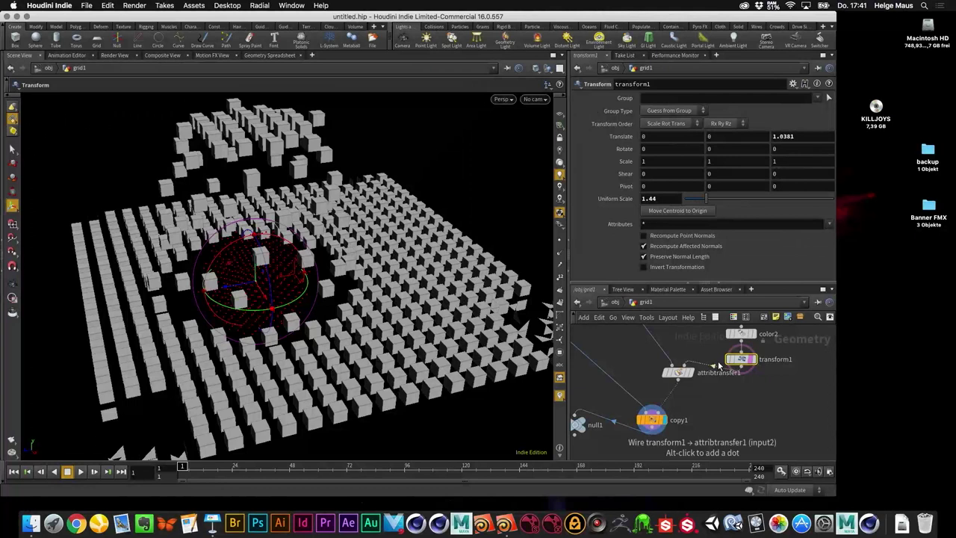
{"action": "left_click_drag", "start_coordinate": [679, 374], "coordinate": [670, 372]}
{"action": "left_click_drag", "start_coordinate": [646, 419], "coordinate": [614, 429]}
- Add an Attribute Randomize node to the grid network and display its output
{"action": "key", "text": "Tab"}
{"action": "type", "text": "at"}
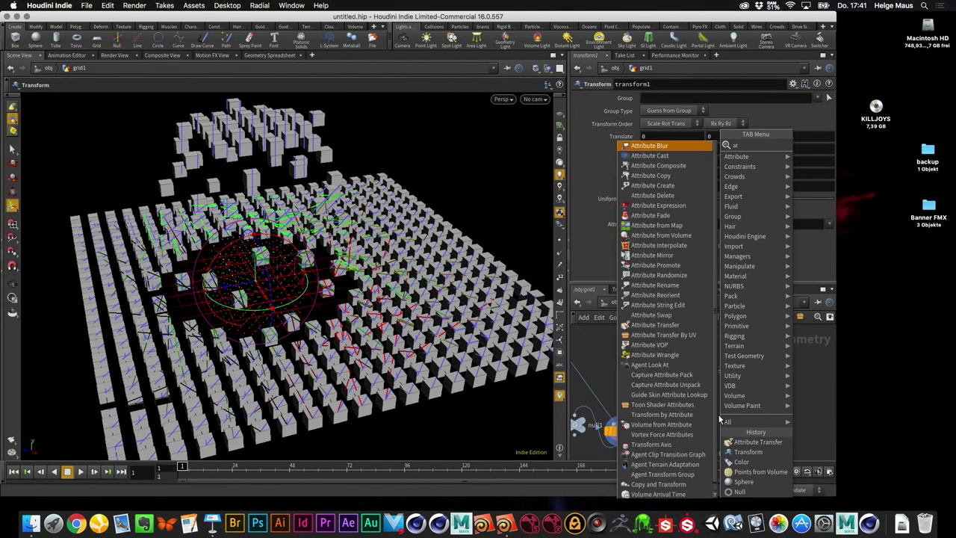
{"action": "type", "text": "t ran"}
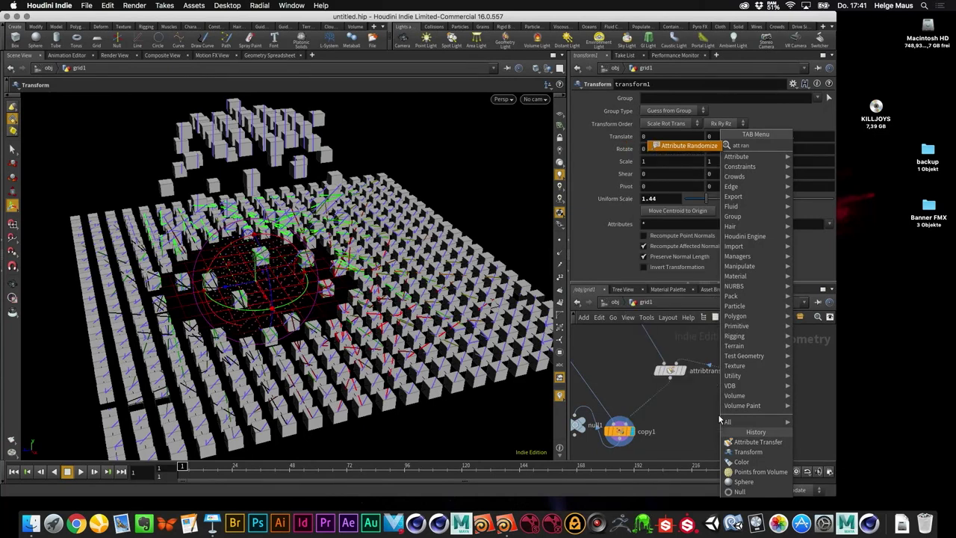
{"action": "key", "text": "Return"}
{"action": "left_click", "coordinate": [720, 415]}
{"action": "left_click_drag", "start_coordinate": [721, 411], "coordinate": [660, 404]}
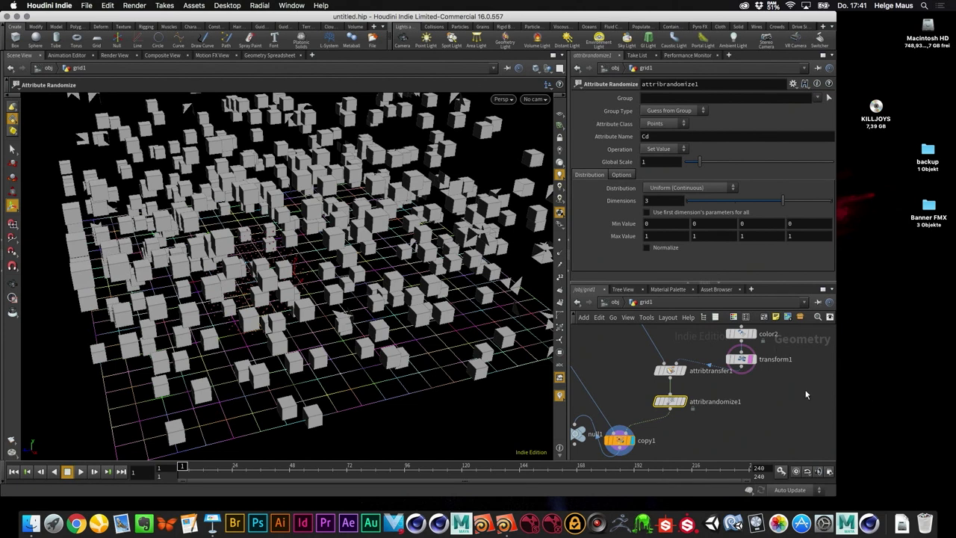
{"action": "left_click", "coordinate": [682, 401]}
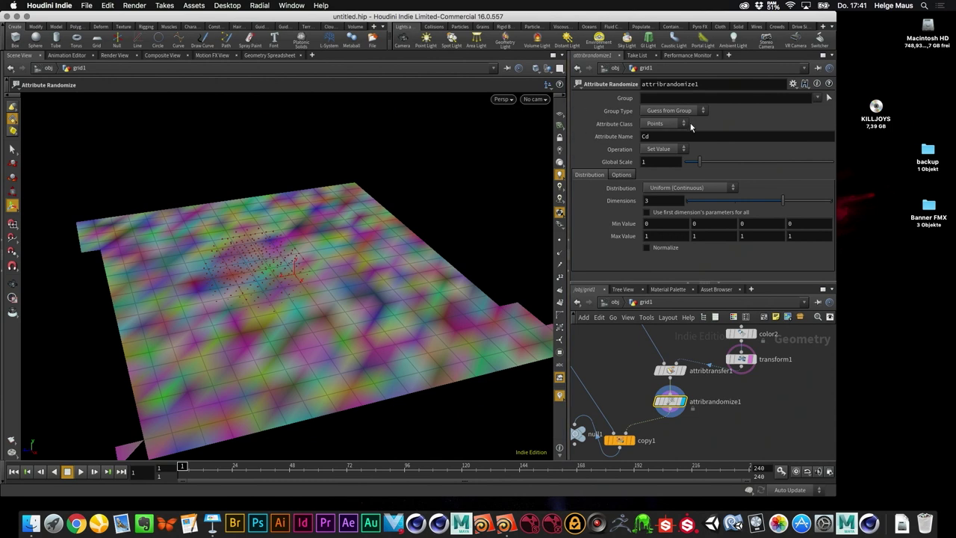
- Check the Cd attribute, inspect copy1's Copy Stamp settings, and redisplay attribrandomize1
{"action": "double_click", "coordinate": [640, 137]}
{"action": "middle_click_drag", "start_coordinate": [625, 437], "coordinate": [658, 387]}
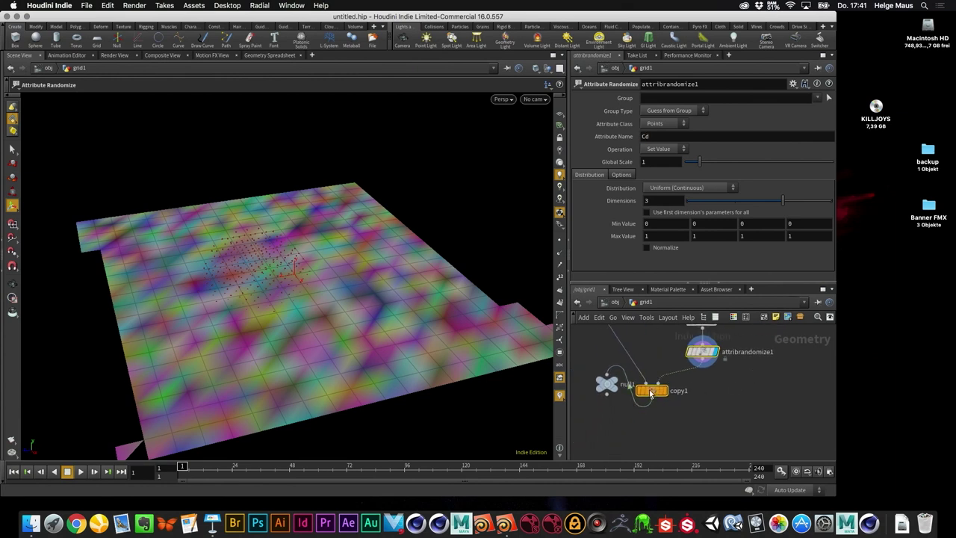
{"action": "left_click", "coordinate": [650, 393]}
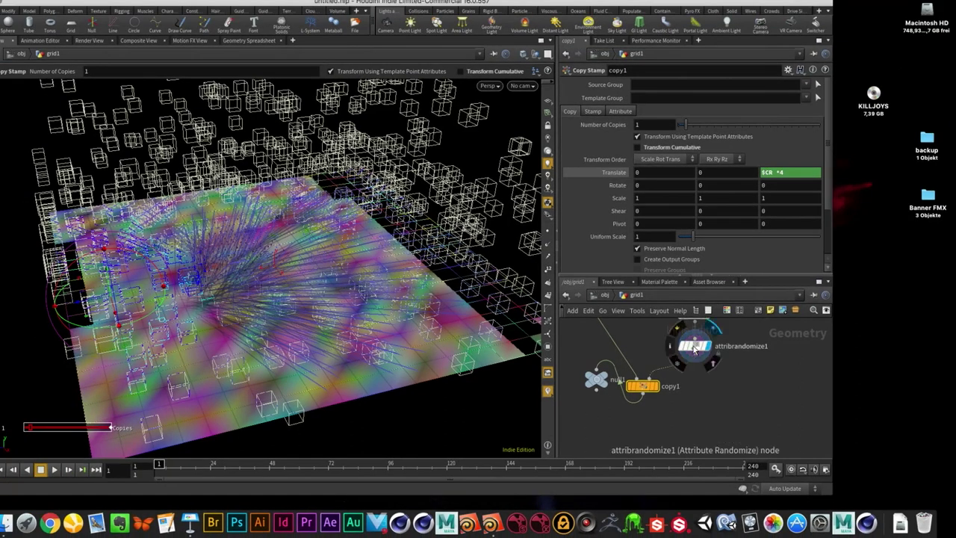
{"action": "left_click", "coordinate": [699, 340]}
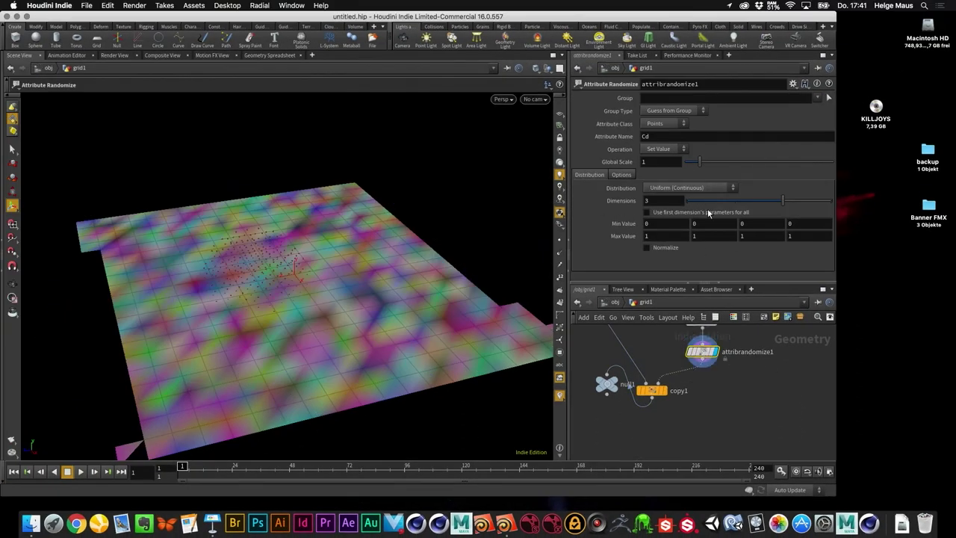
- Cut attribrandomize1 out of the network and move transform1 up and right
{"action": "middle_click_drag", "start_coordinate": [745, 386], "coordinate": [714, 441]}
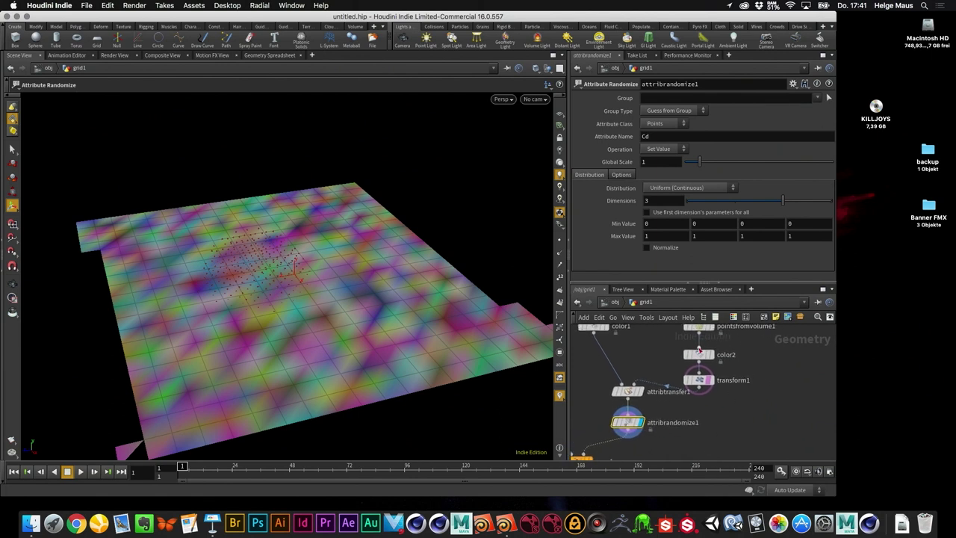
{"action": "mouse_move", "coordinate": [626, 422]}
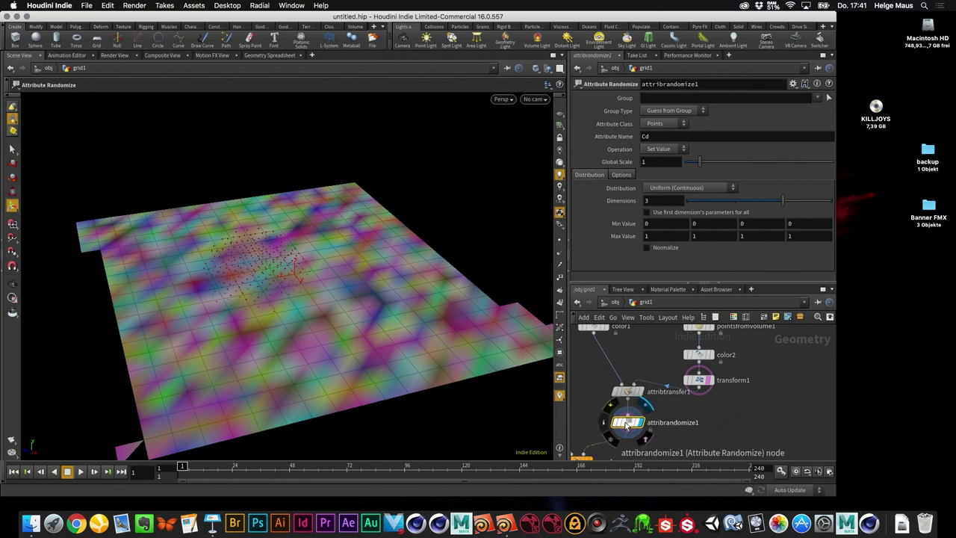
{"action": "key", "text": "ctrl+x"}
{"action": "left_click_drag", "start_coordinate": [699, 380], "coordinate": [735, 372]}
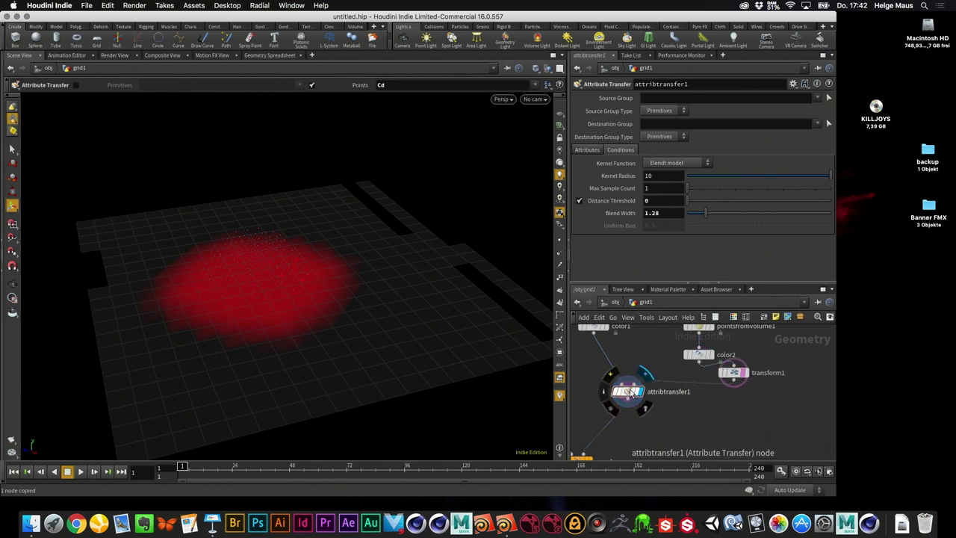
- Add an Attribute Randomize node below transform1, feeding attribtransfer1
{"action": "left_click_drag", "start_coordinate": [640, 400], "coordinate": [627, 441]}
{"action": "key", "text": "Tab"}
{"action": "type", "text": "ran"}
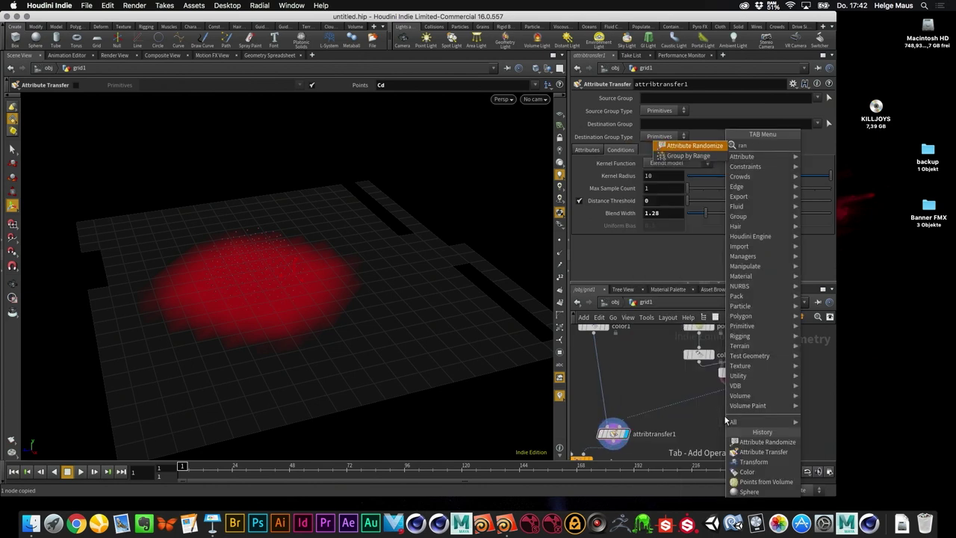
{"action": "key", "text": "Return"}
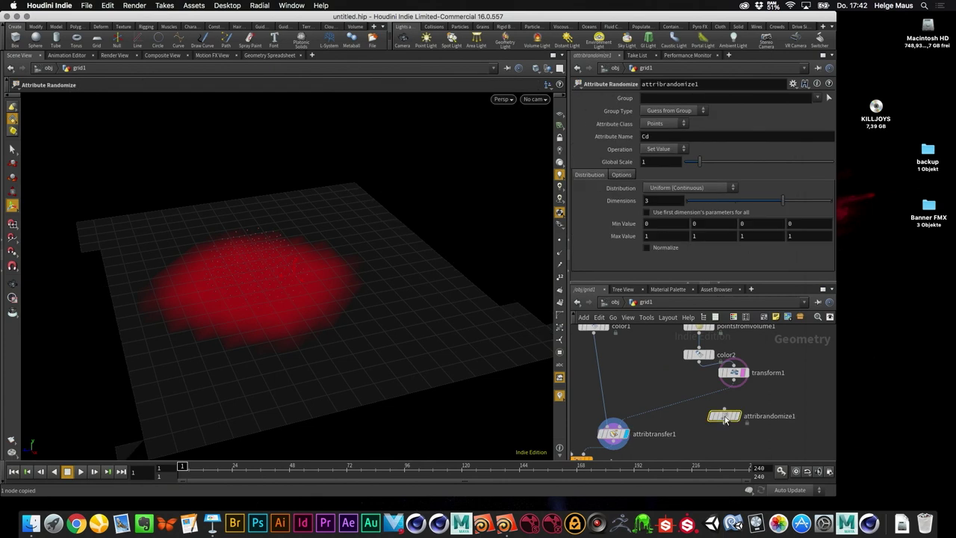
{"action": "left_click", "coordinate": [689, 402]}
{"action": "left_click_drag", "start_coordinate": [689, 402], "coordinate": [729, 410]}
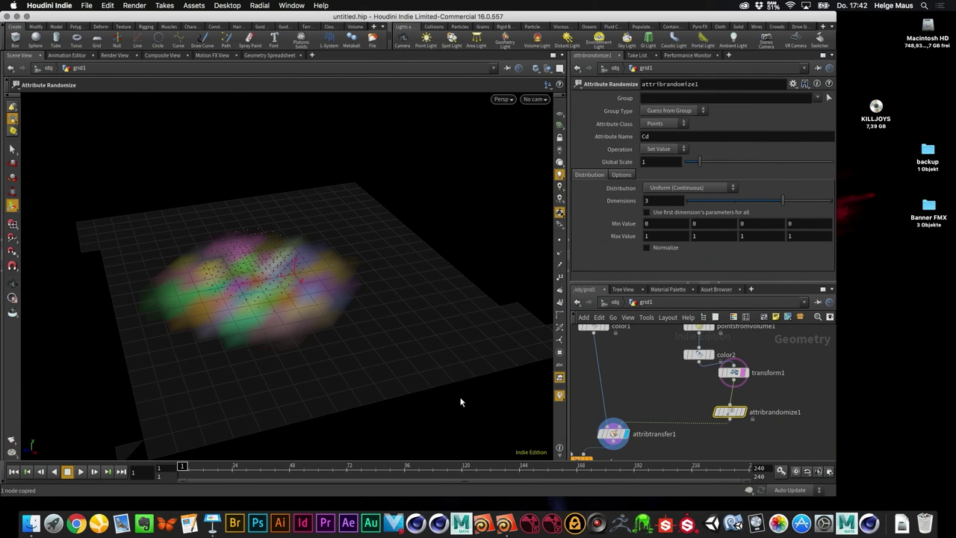
- Check attribtransfer1's randomized colours, then display the copied boxes from copy1
{"action": "left_click", "coordinate": [614, 435]}
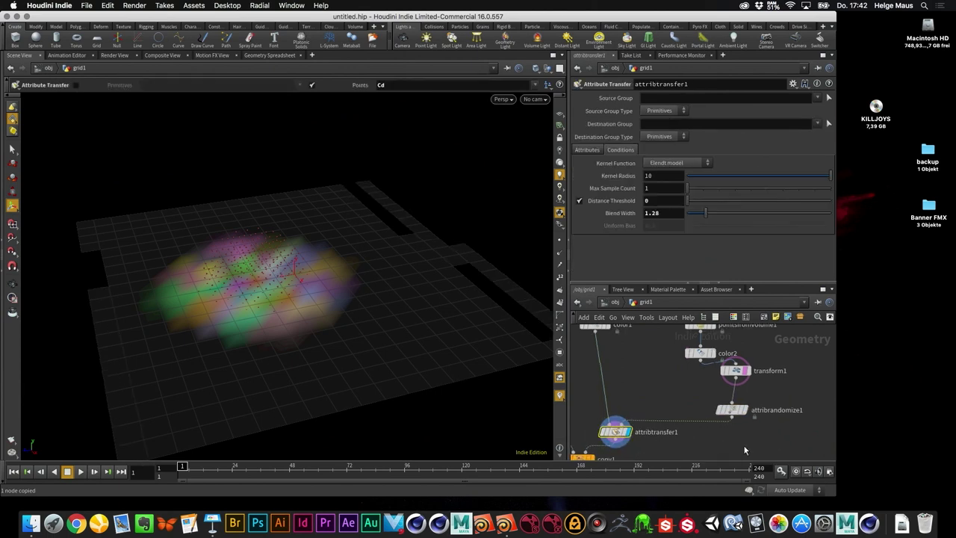
{"action": "middle_click_drag", "start_coordinate": [745, 448], "coordinate": [781, 389]}
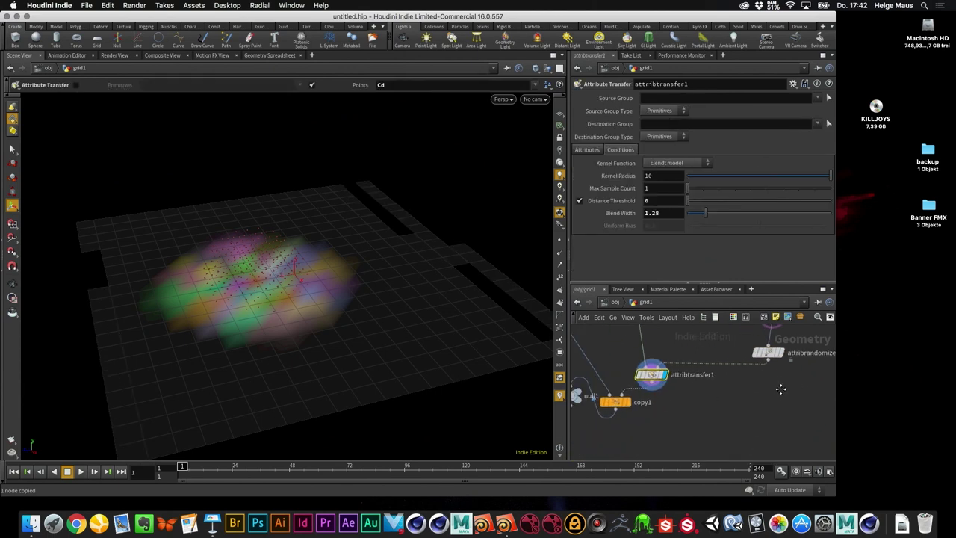
{"action": "left_click", "coordinate": [628, 403]}
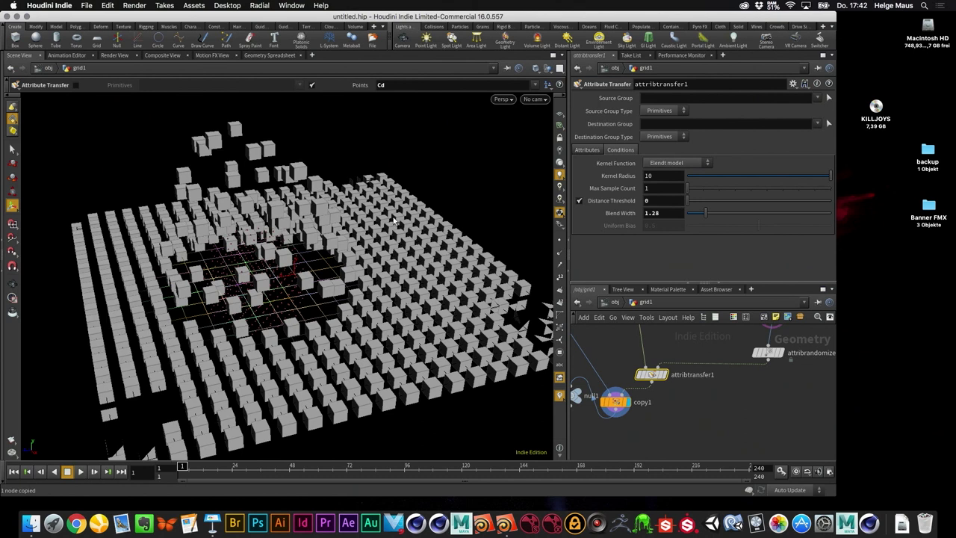
- At object level, move grid1 beneath box1 and geo1 and hide it
{"action": "key", "text": "h"}
{"action": "key", "text": "u"}
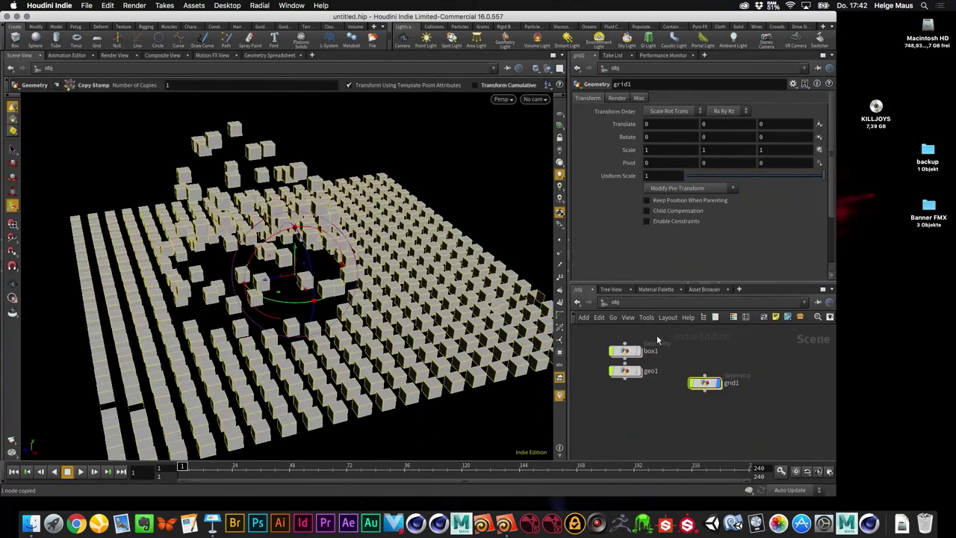
{"action": "left_click_drag", "start_coordinate": [708, 390], "coordinate": [619, 404]}
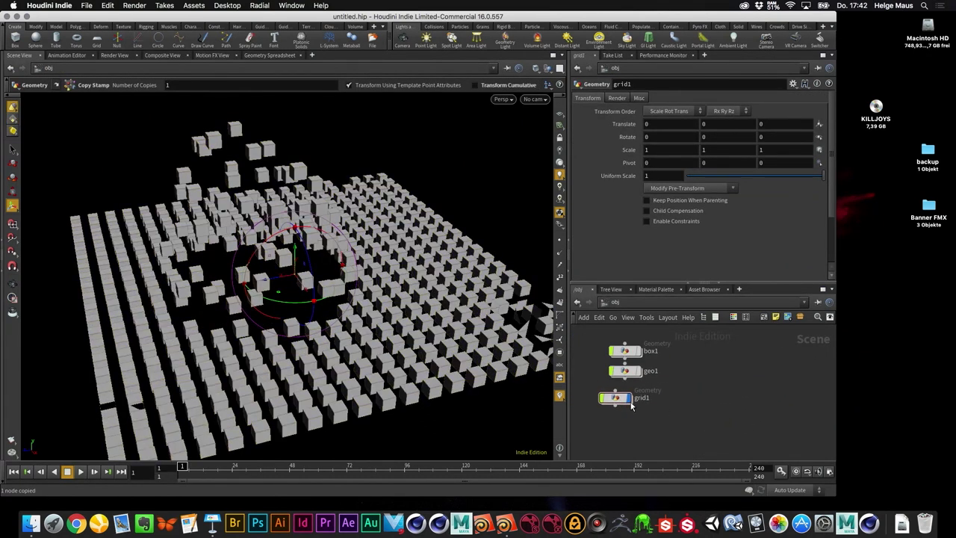
{"action": "left_click", "coordinate": [630, 399]}
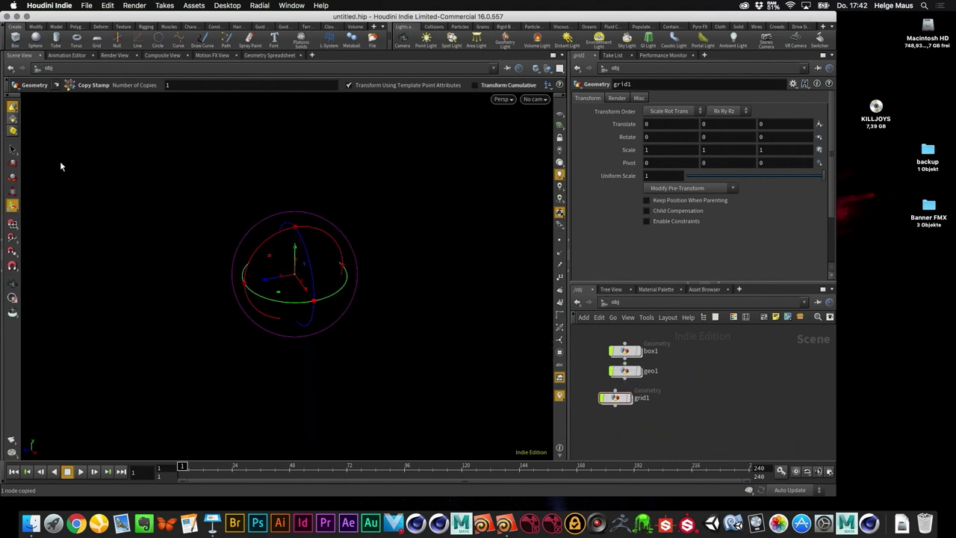
{"action": "key", "text": "s"}
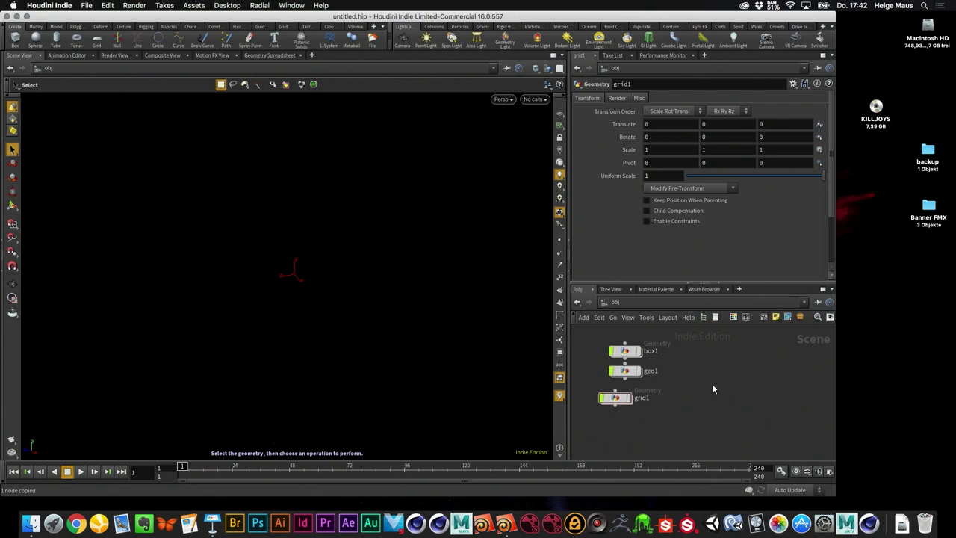
- Create a circle geometry object and go inside it to its circle1 node
{"action": "key", "text": "Tab"}
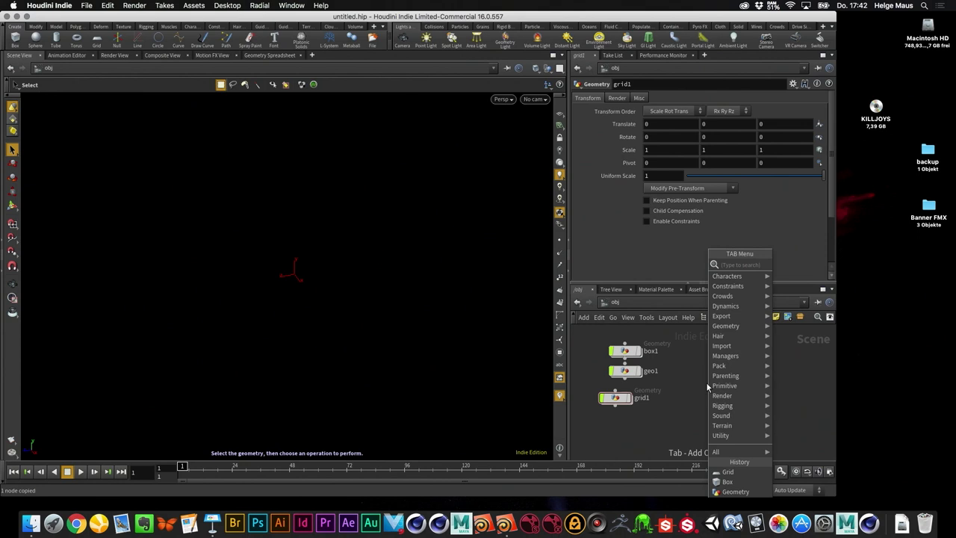
{"action": "type", "text": "cir"}
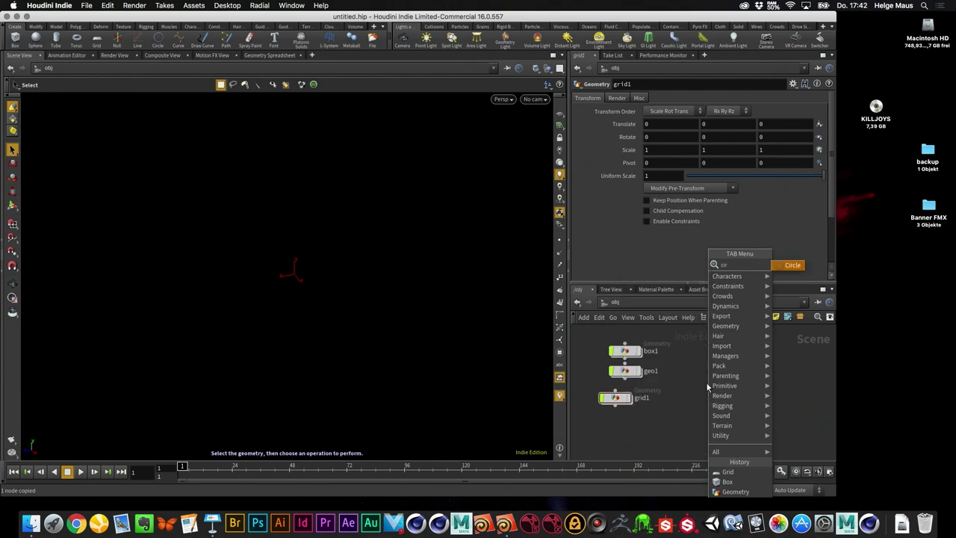
{"action": "key", "text": "Return"}
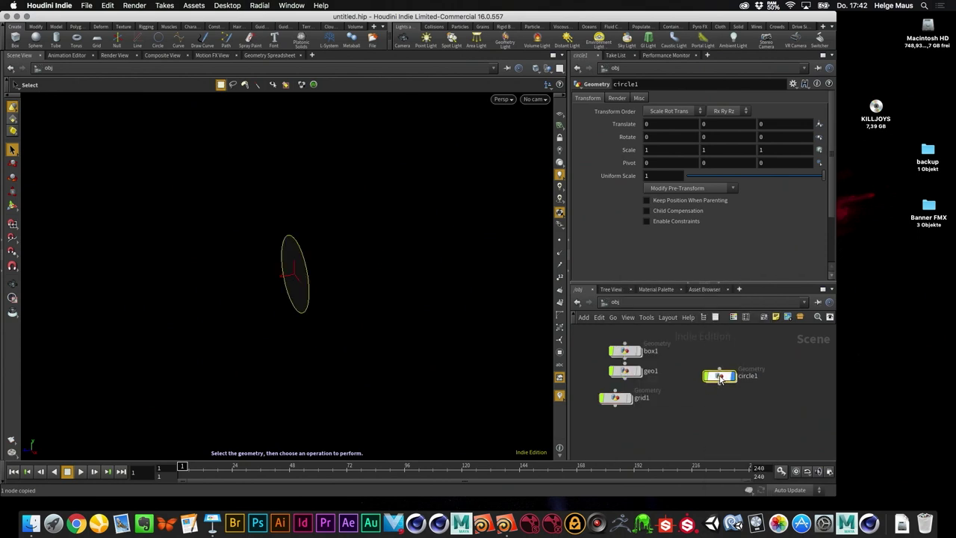
{"action": "double_click", "coordinate": [710, 383]}
{"action": "left_click_drag", "start_coordinate": [702, 391], "coordinate": [652, 360]}
- Set circle1's orientation to ZX Plane and its primitive type to Polygon
{"action": "left_click", "coordinate": [672, 111]}
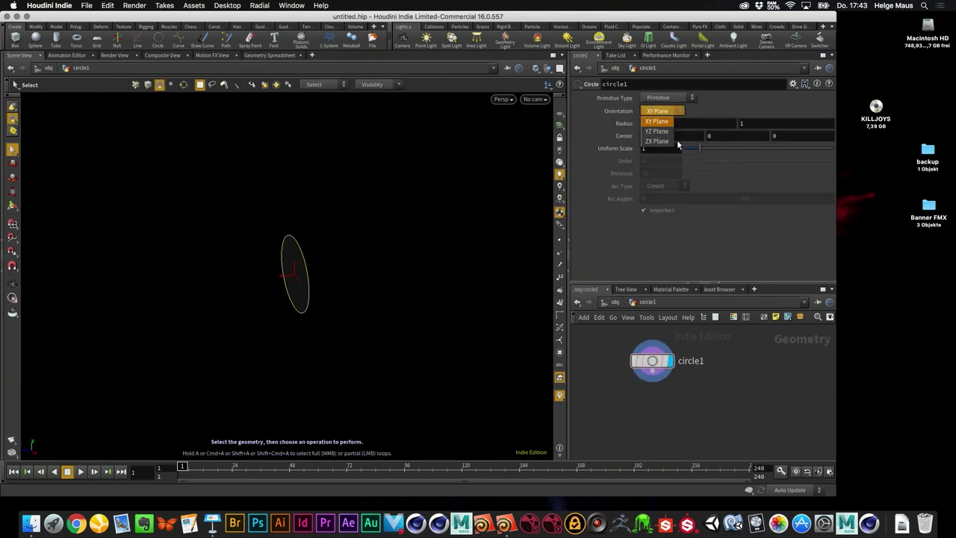
{"action": "left_click", "coordinate": [656, 130]}
{"action": "left_click", "coordinate": [665, 112]}
{"action": "left_click", "coordinate": [657, 140]}
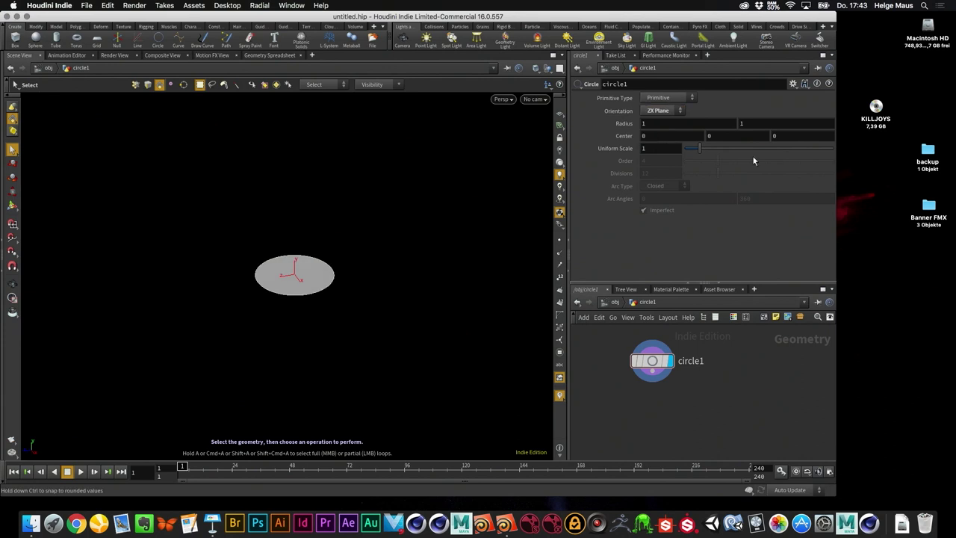
{"action": "left_click", "coordinate": [667, 97]}
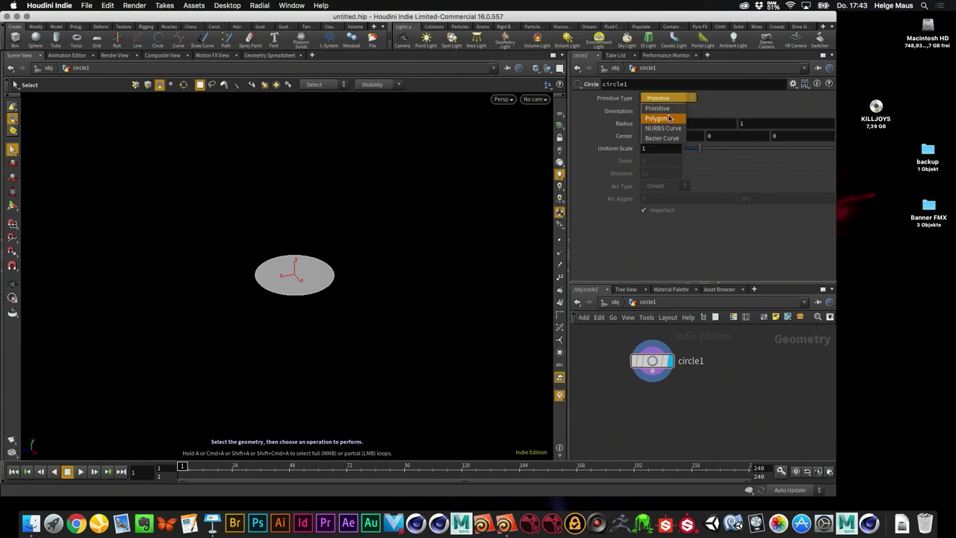
{"action": "left_click", "coordinate": [671, 119]}
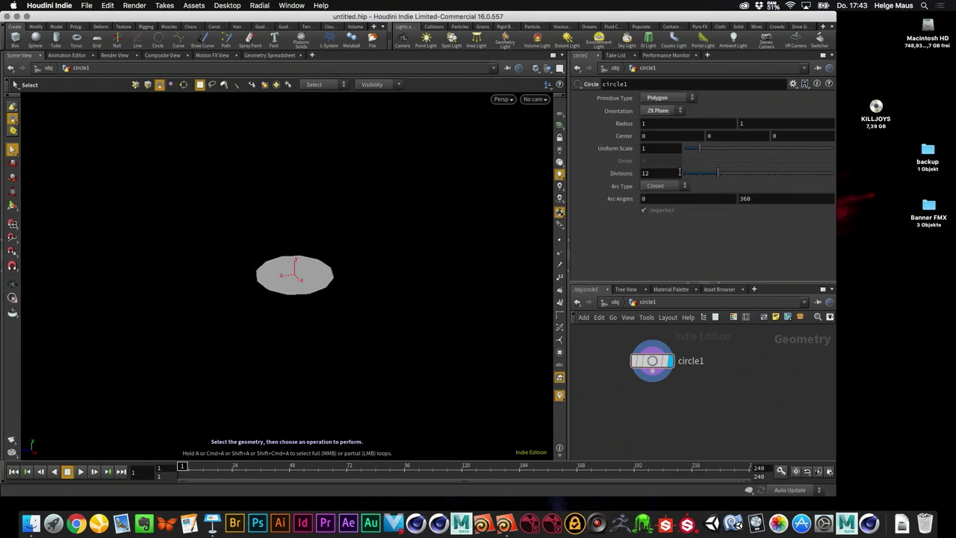
- Add a displayed Scatter node under circle1 and lower its point count to 49
{"action": "key", "text": "Tab"}
{"action": "type", "text": "sca"}
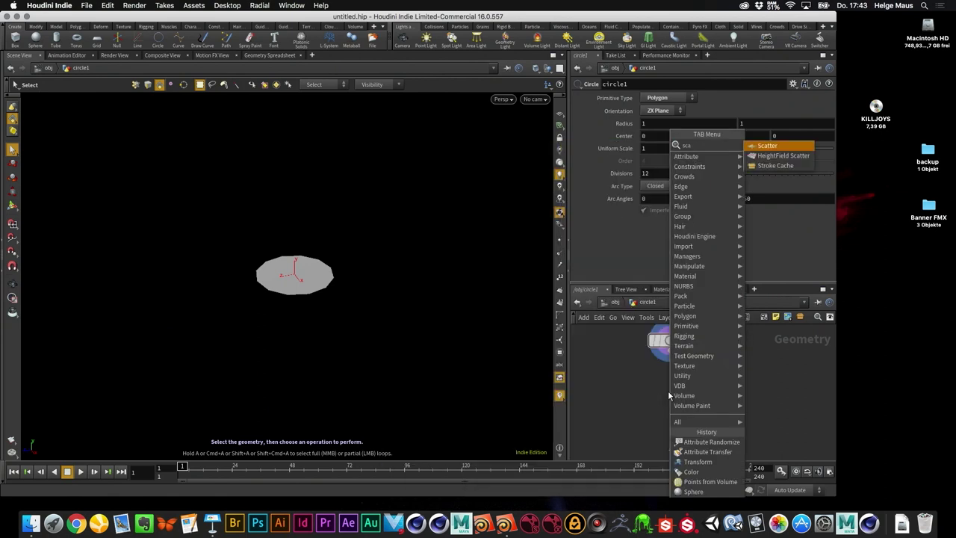
{"action": "key", "text": "Return"}
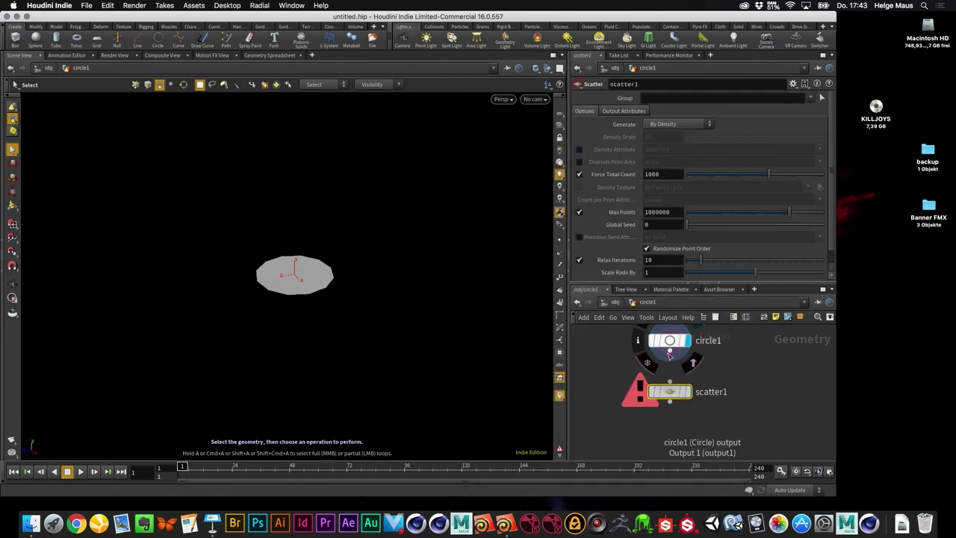
{"action": "left_click", "coordinate": [688, 391]}
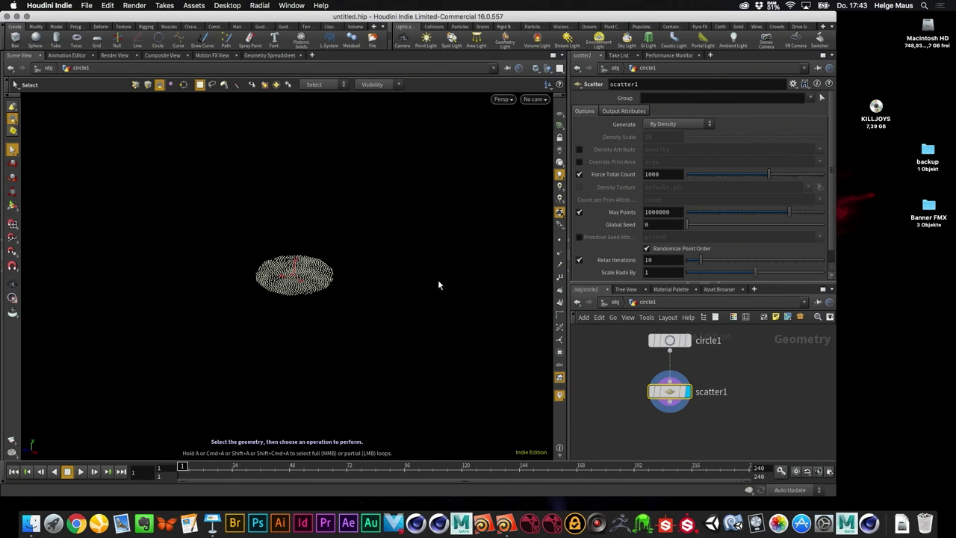
{"action": "left_click", "coordinate": [669, 410]}
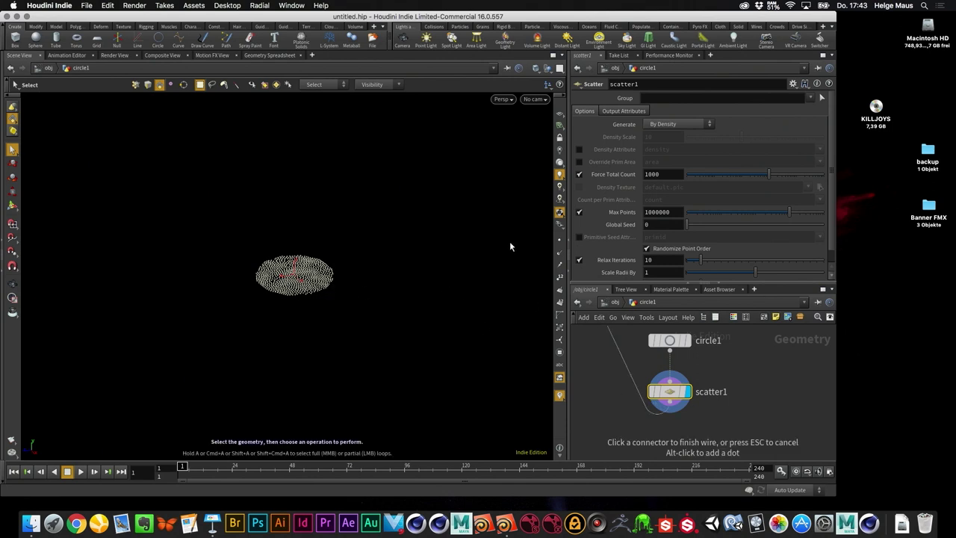
{"action": "left_click_drag", "start_coordinate": [768, 174], "coordinate": [731, 172]}
{"action": "key", "text": "Escape"}
- Set circle1's uniform scale to 1.68 and give the network editor more room
{"action": "left_click", "coordinate": [667, 341]}
{"action": "left_click_drag", "start_coordinate": [704, 149], "coordinate": [709, 148]}
{"action": "left_click", "coordinate": [719, 401]}
{"action": "left_click_drag", "start_coordinate": [680, 387], "coordinate": [679, 382]}
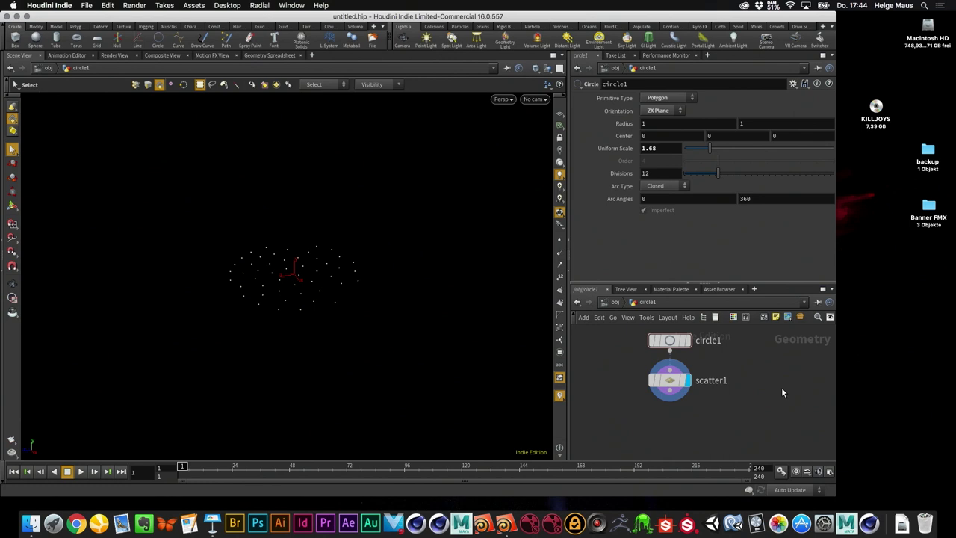
{"action": "scroll", "coordinate": [731, 399], "scroll_direction": "up", "scroll_amount": 2}
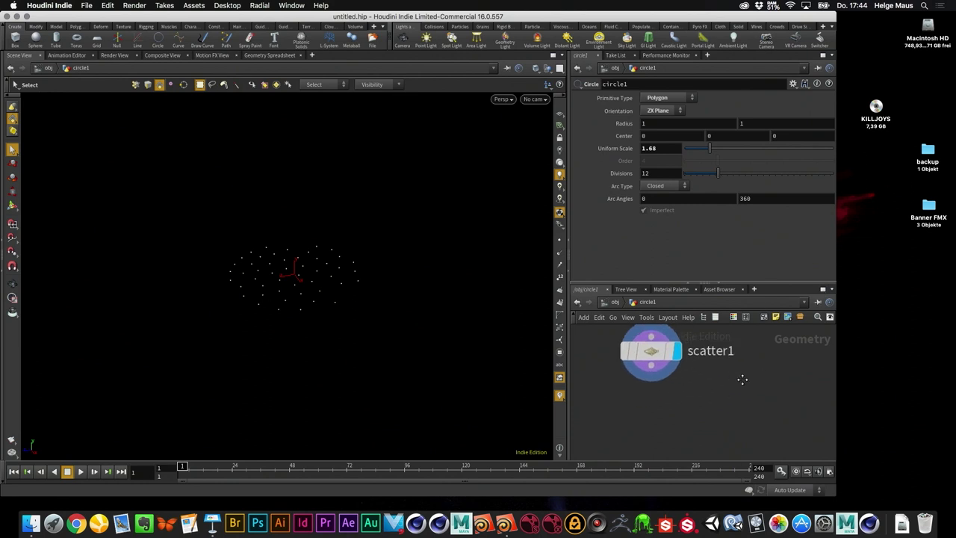
{"action": "left_click_drag", "start_coordinate": [781, 283], "coordinate": [782, 264]}
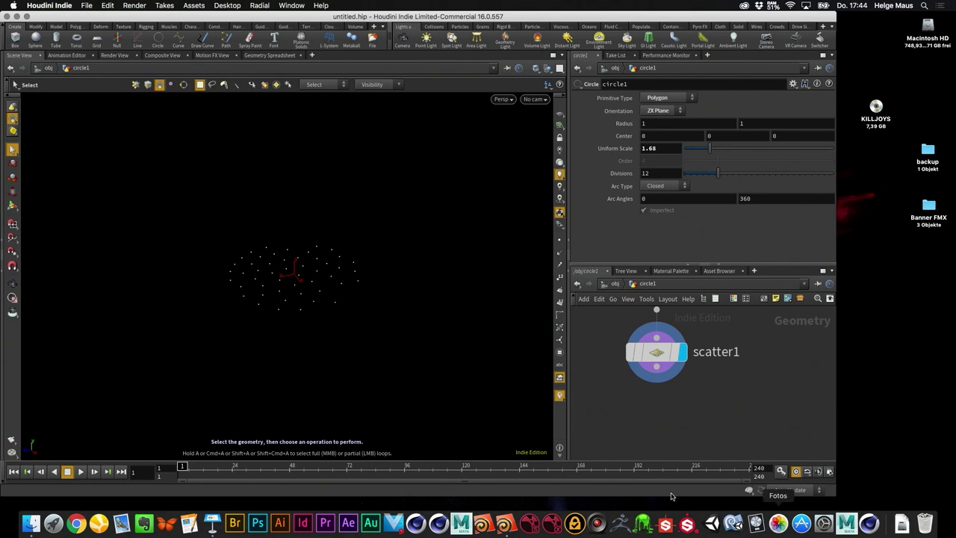
- Set the End frame to 1000 in Global Animation Options
{"action": "left_click", "coordinate": [829, 471]}
{"action": "double_click", "coordinate": [771, 318]}
{"action": "type", "text": "1000"}
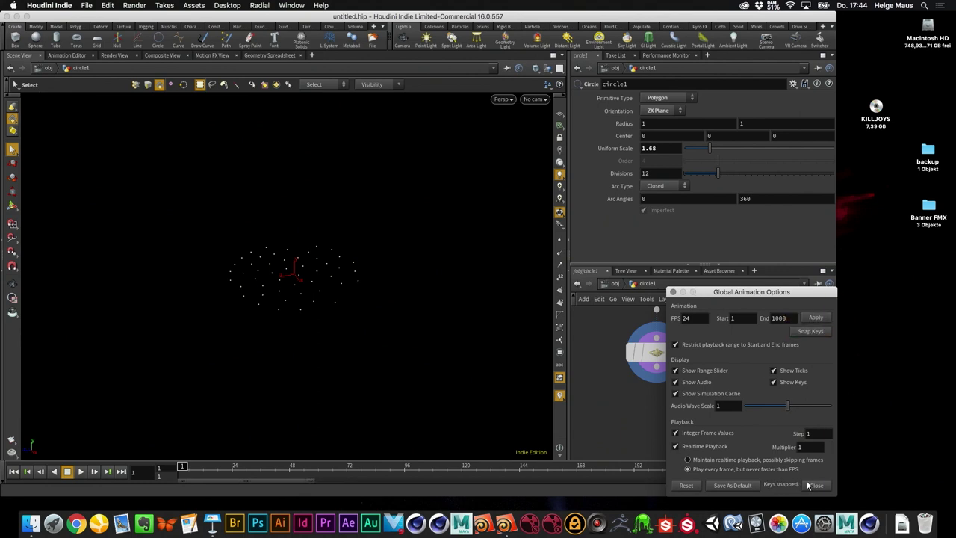
{"action": "left_click", "coordinate": [808, 485]}
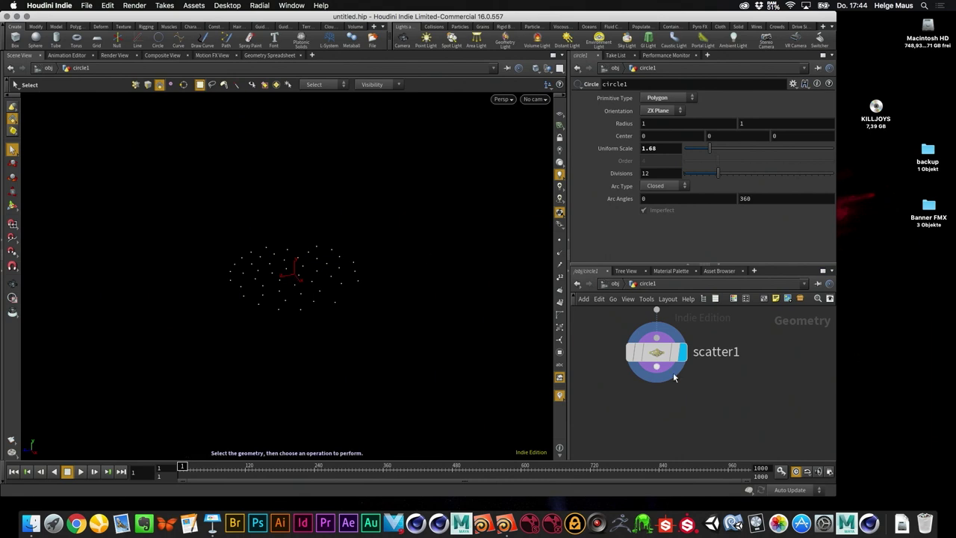
{"action": "scroll", "coordinate": [697, 405], "scroll_direction": "down", "scroll_amount": 2}
{"action": "middle_click_drag", "start_coordinate": [732, 385], "coordinate": [725, 406]}
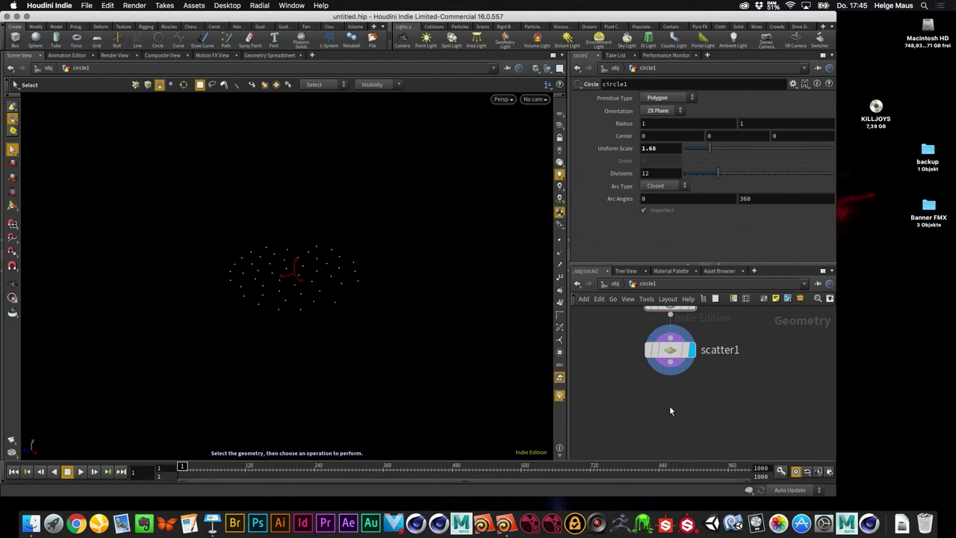
- Add a Point Wrangle below scatter1, then delete it
{"action": "key", "text": "Tab"}
{"action": "type", "text": "wra"}
{"action": "key", "text": "Down"}
{"action": "key", "text": "Down"}
{"action": "key", "text": "Down"}
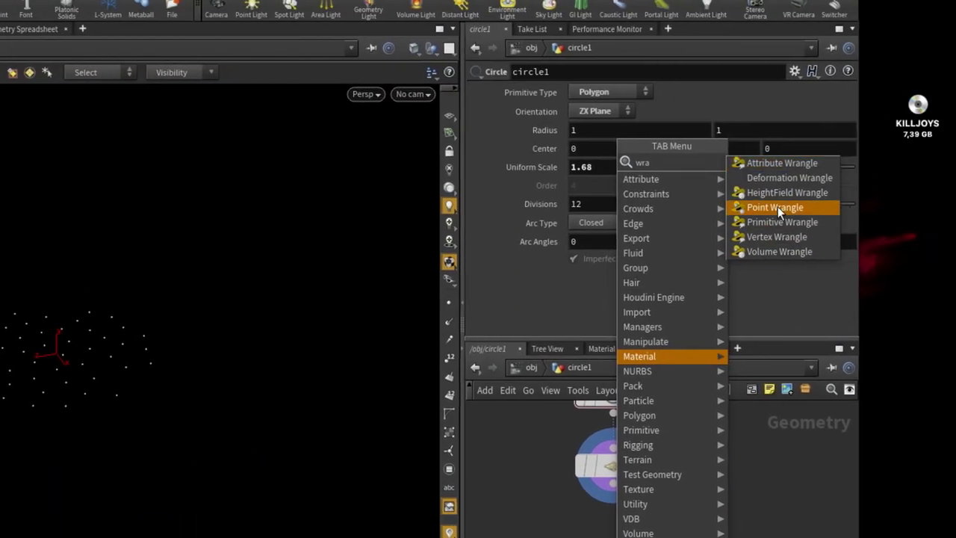
{"action": "left_click", "coordinate": [777, 206]}
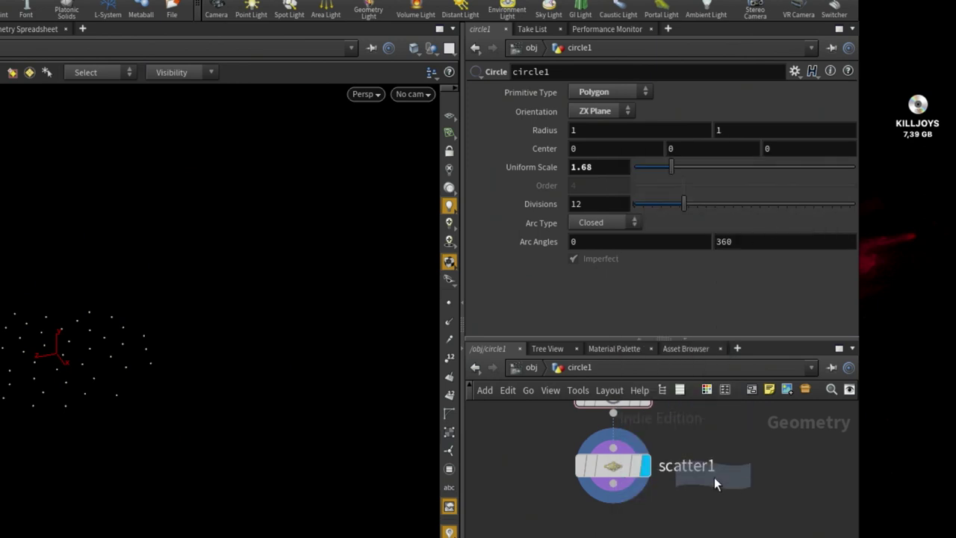
{"action": "left_click", "coordinate": [665, 513]}
{"action": "left_click_drag", "start_coordinate": [665, 512], "coordinate": [612, 523]}
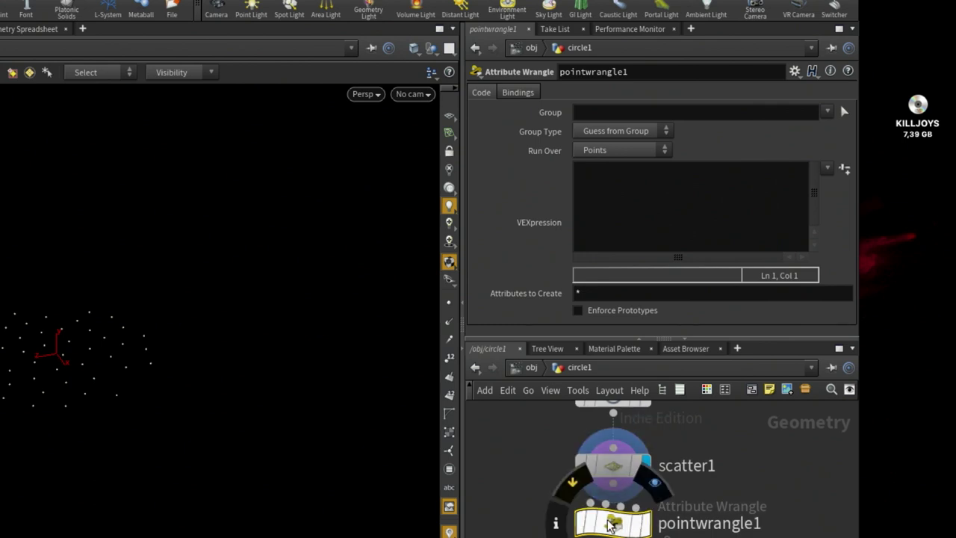
{"action": "key", "text": "Delete"}
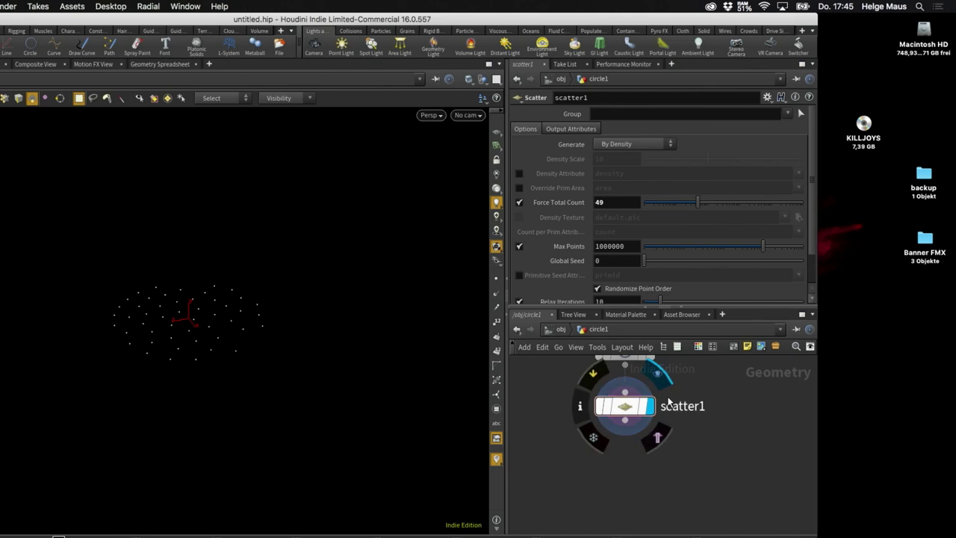
- Create a Point VOP node, pointvop1, positioned below scatter1
{"action": "key", "text": "Tab"}
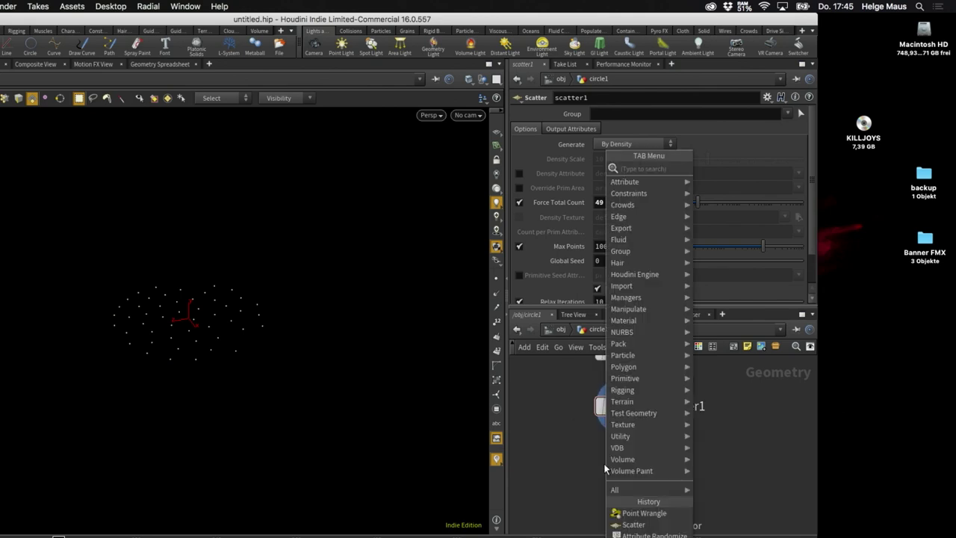
{"action": "type", "text": "vop"}
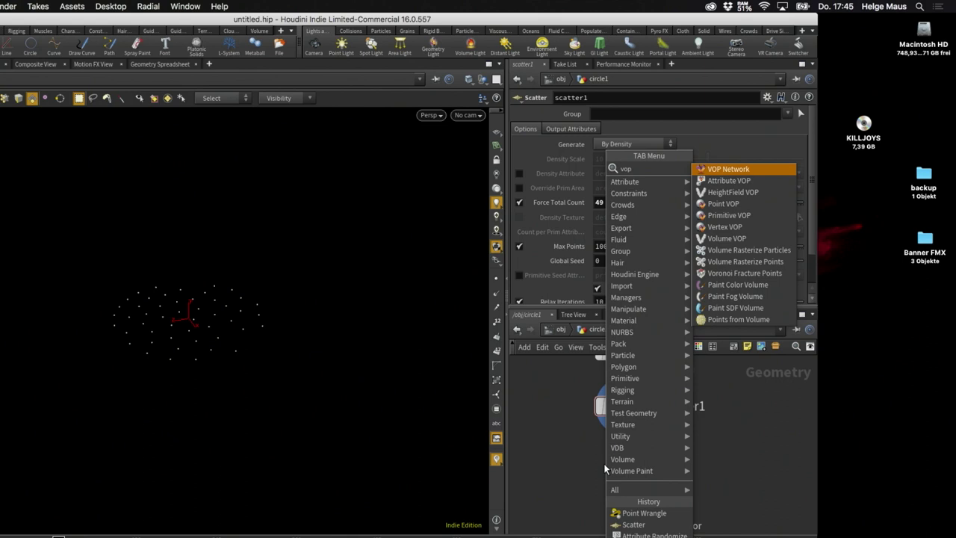
{"action": "type", "text": "poi"}
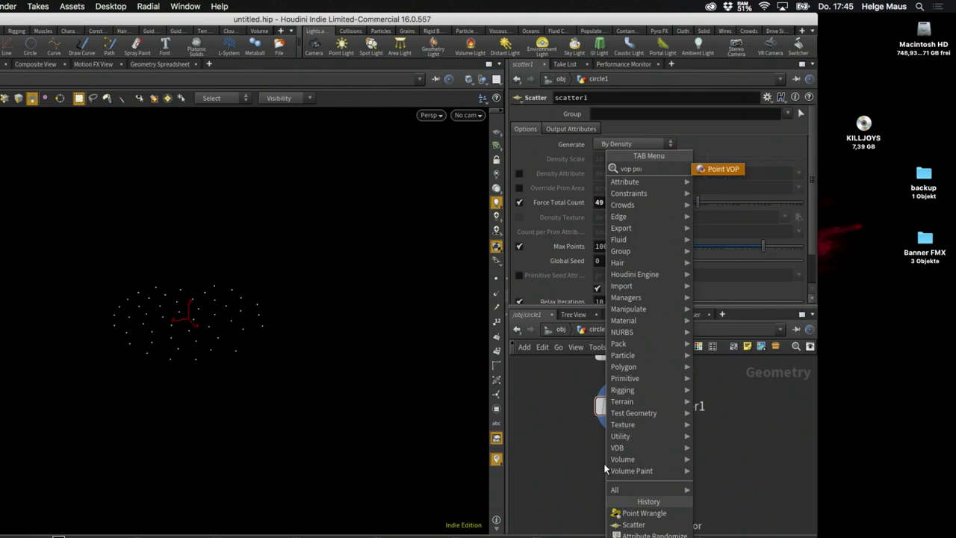
{"action": "key", "text": "Return"}
{"action": "left_click", "coordinate": [603, 463]}
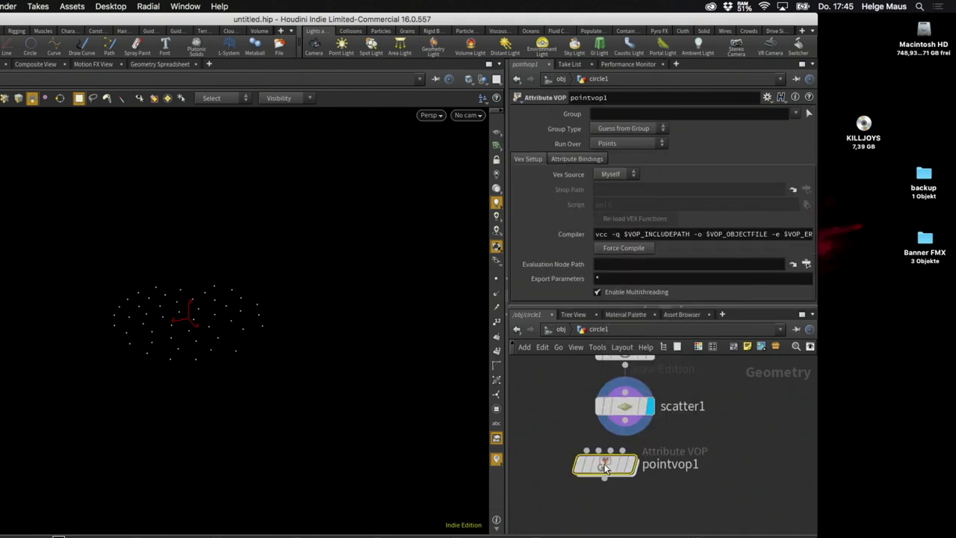
{"action": "left_click_drag", "start_coordinate": [604, 466], "coordinate": [617, 476]}
- Wire scatter1 into pointvop1's first input, display it, and look inside
{"action": "left_click", "coordinate": [624, 430]}
{"action": "left_click", "coordinate": [611, 460]}
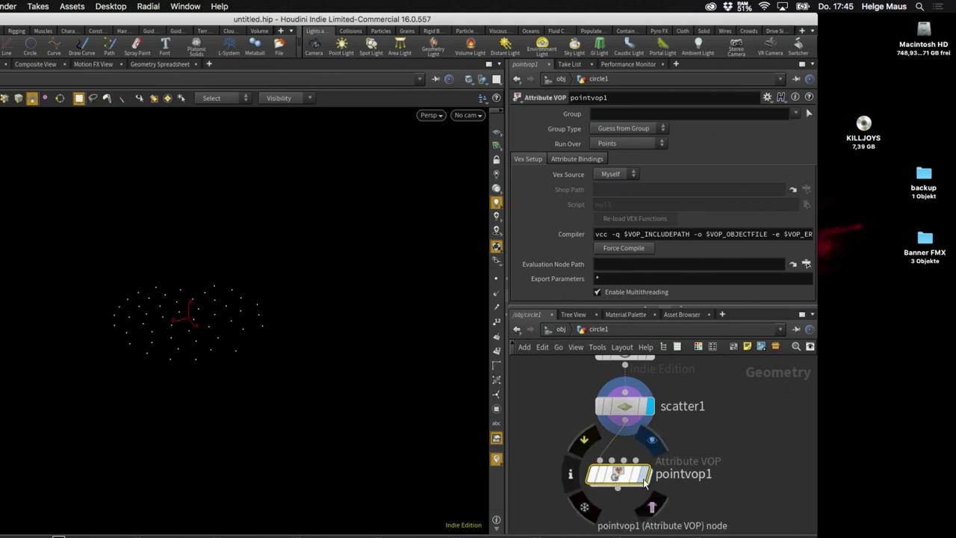
{"action": "left_click", "coordinate": [642, 480]}
{"action": "double_click", "coordinate": [618, 476]}
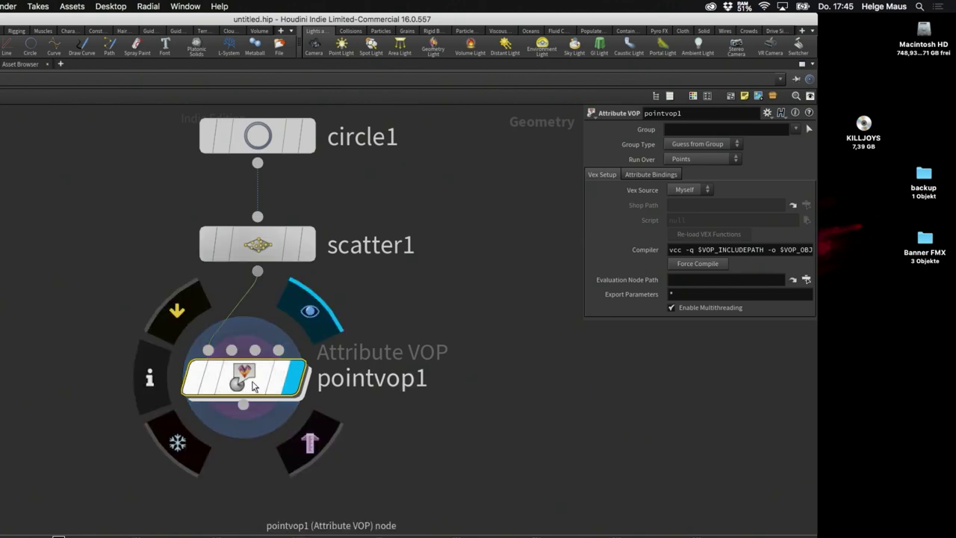
{"action": "key", "text": "ctrl+b"}
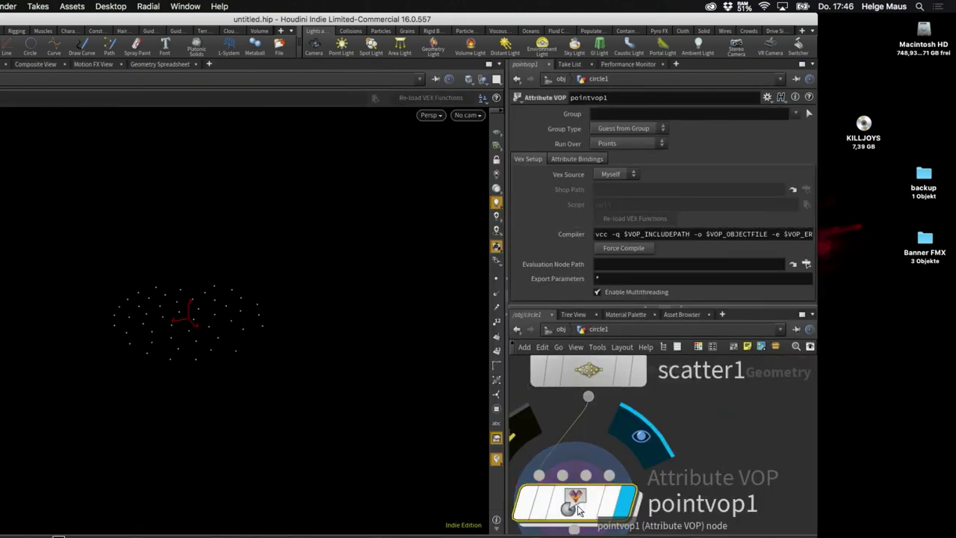
- Maximize the network pane inside pointvop1 and move geometryvopoutput1 right and down
{"action": "double_click", "coordinate": [571, 503]}
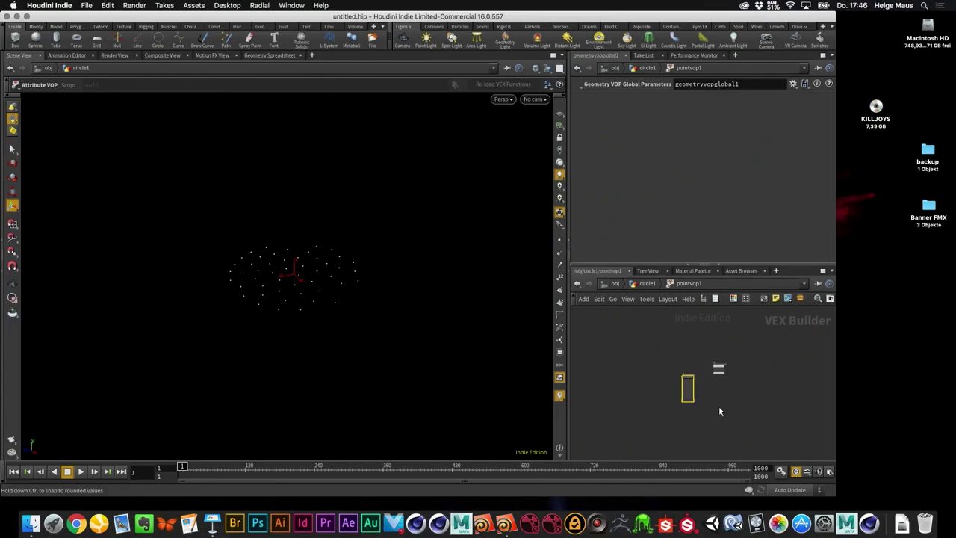
{"action": "key", "text": "u"}
{"action": "key", "text": "ctrl+b"}
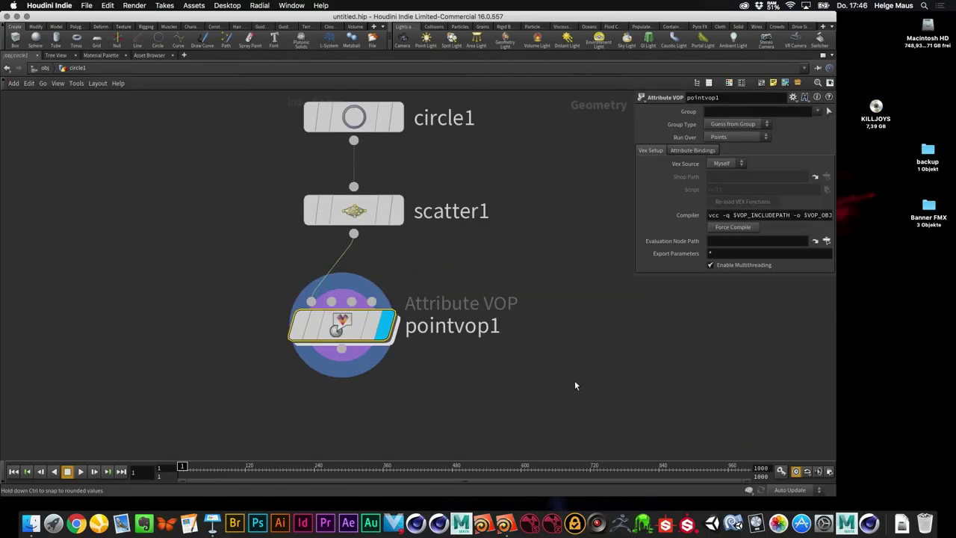
{"action": "double_click", "coordinate": [353, 331]}
{"action": "scroll", "coordinate": [431, 301], "scroll_direction": "up", "scroll_amount": 5}
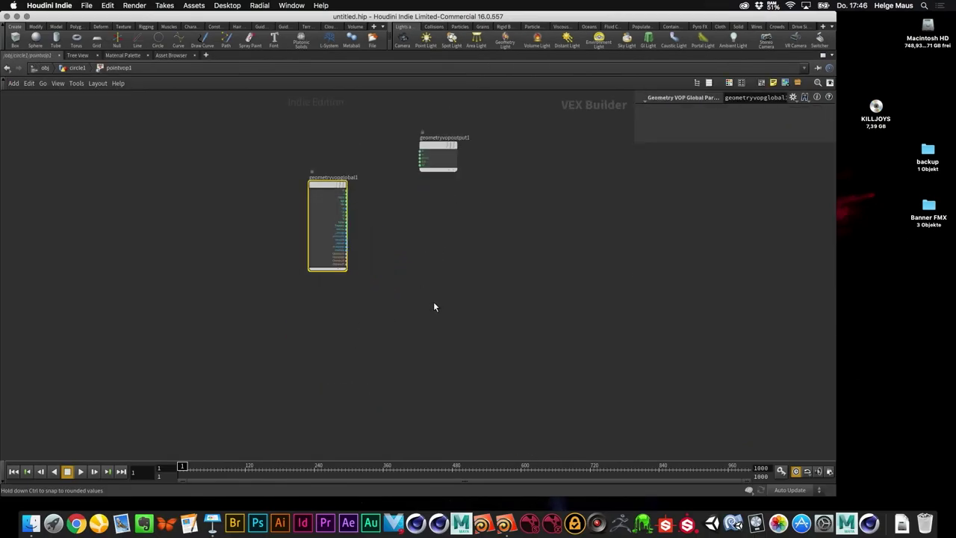
{"action": "left_click_drag", "start_coordinate": [474, 242], "coordinate": [538, 281]}
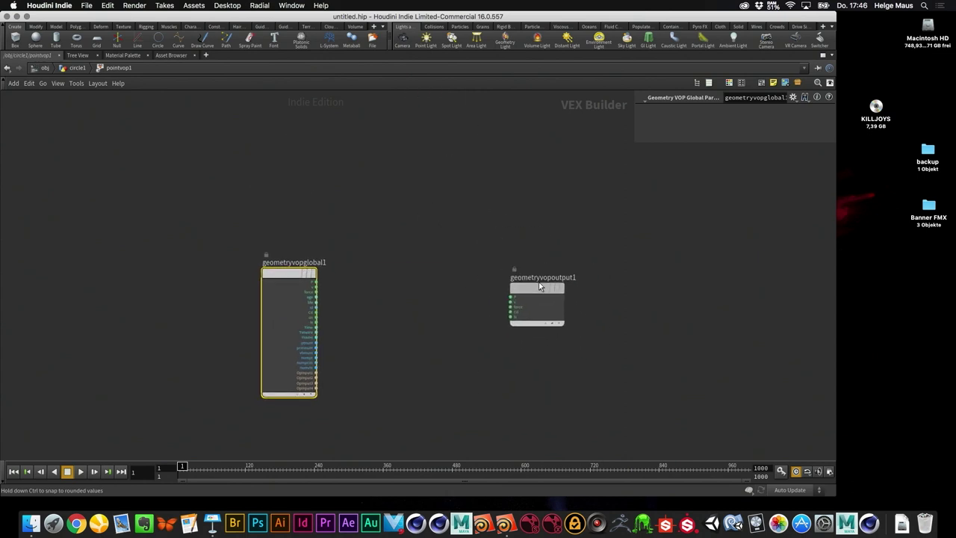
- Attempt a P-to-P wire, cancel it, and restore the full layout with Ctrl+B
{"action": "scroll", "coordinate": [440, 337], "scroll_direction": "up", "scroll_amount": 3}
{"action": "left_click_drag", "start_coordinate": [188, 221], "coordinate": [346, 237]}
{"action": "left_click_drag", "start_coordinate": [183, 222], "coordinate": [398, 255]}
{"action": "key", "text": "Escape"}
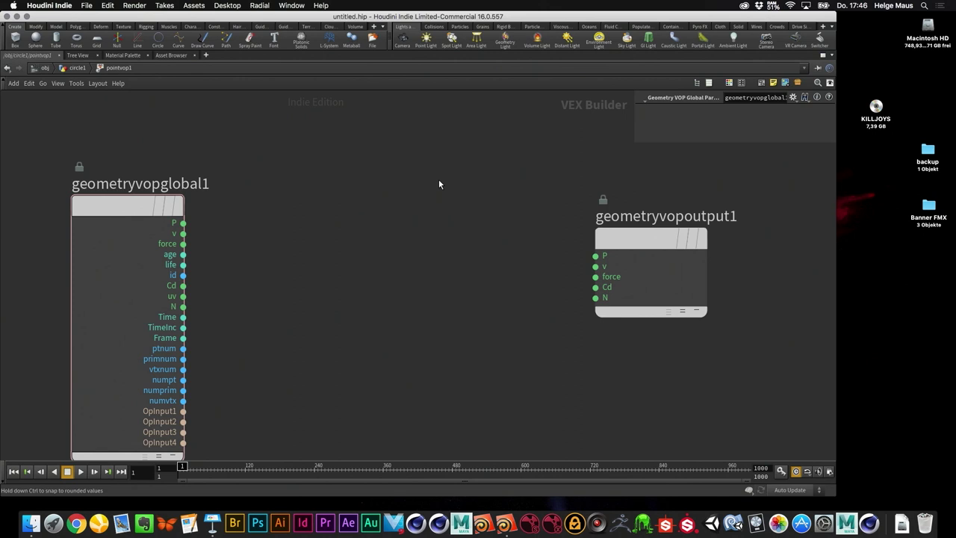
{"action": "key", "text": "ctrl+b"}
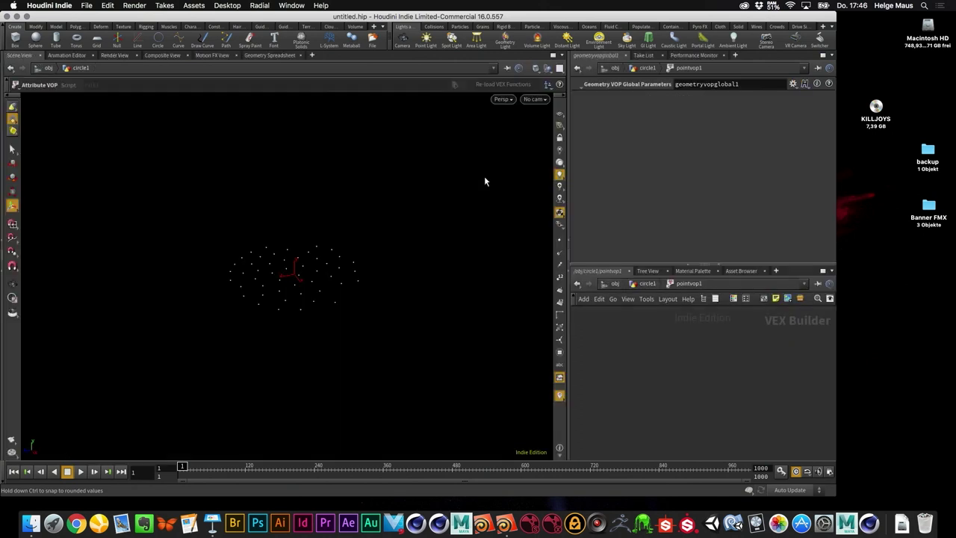
- Back at circle1, resize the panes and confirm pointvop1's Run Over is Points
{"action": "key", "text": "l"}
{"action": "left_click", "coordinate": [647, 284]}
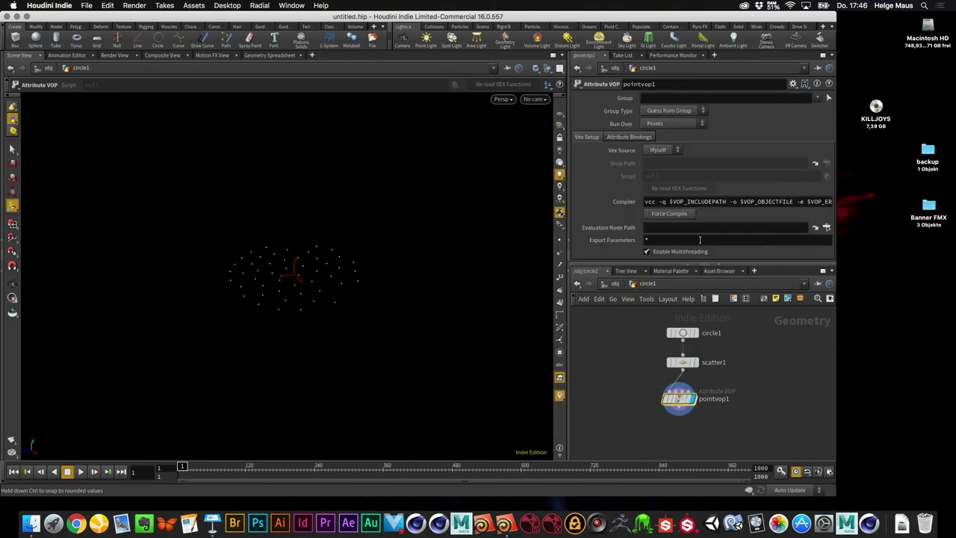
{"action": "left_click_drag", "start_coordinate": [569, 214], "coordinate": [498, 212]}
{"action": "left_click_drag", "start_coordinate": [673, 266], "coordinate": [672, 322]}
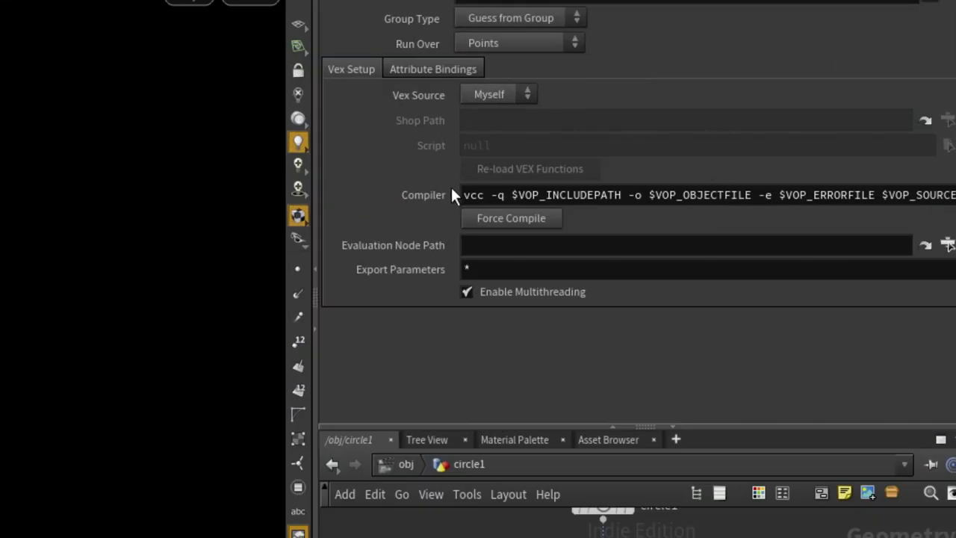
{"action": "mouse_move", "coordinate": [441, 197]}
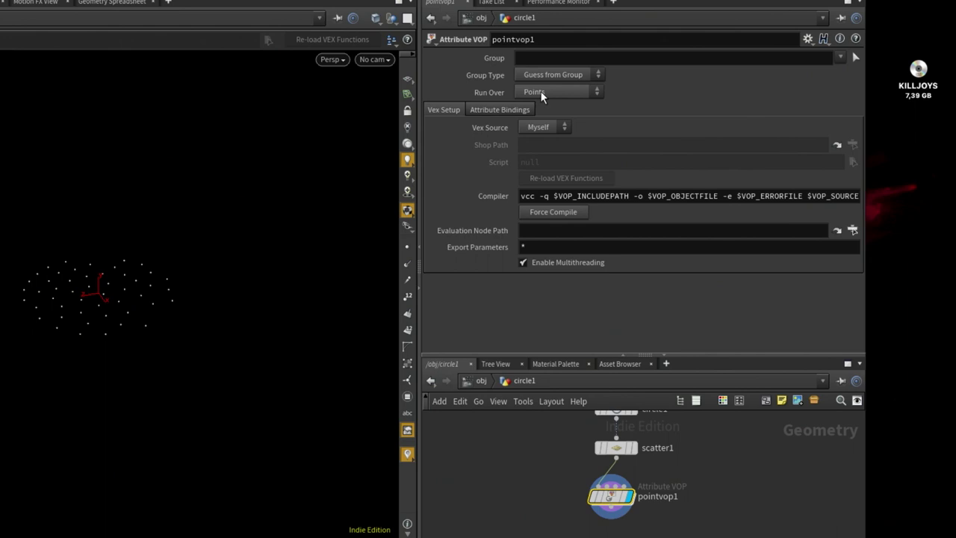
{"action": "left_click", "coordinate": [568, 92]}
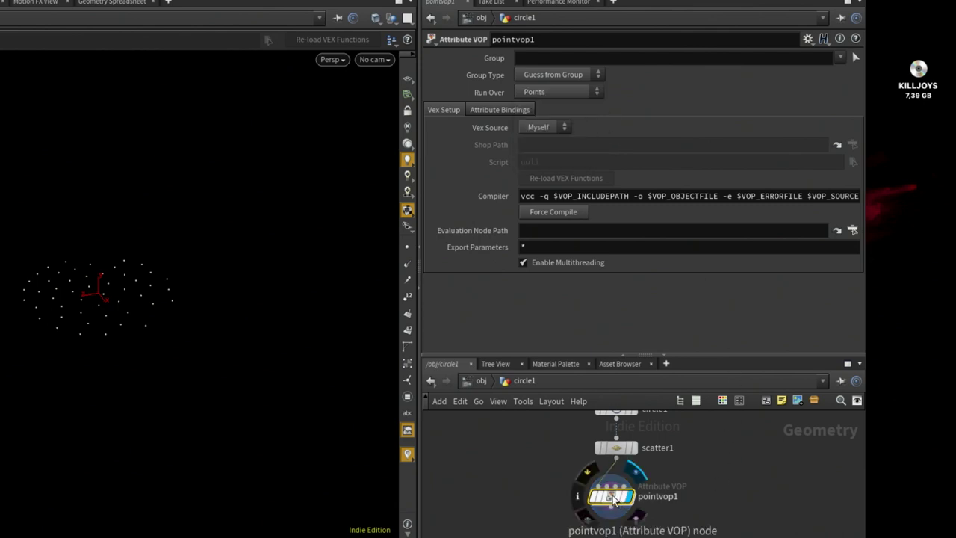
- Inside pointvop1, place geometryvopglobal1 left and geometryvopoutput1 right, then maximize the pane
{"action": "double_click", "coordinate": [608, 502]}
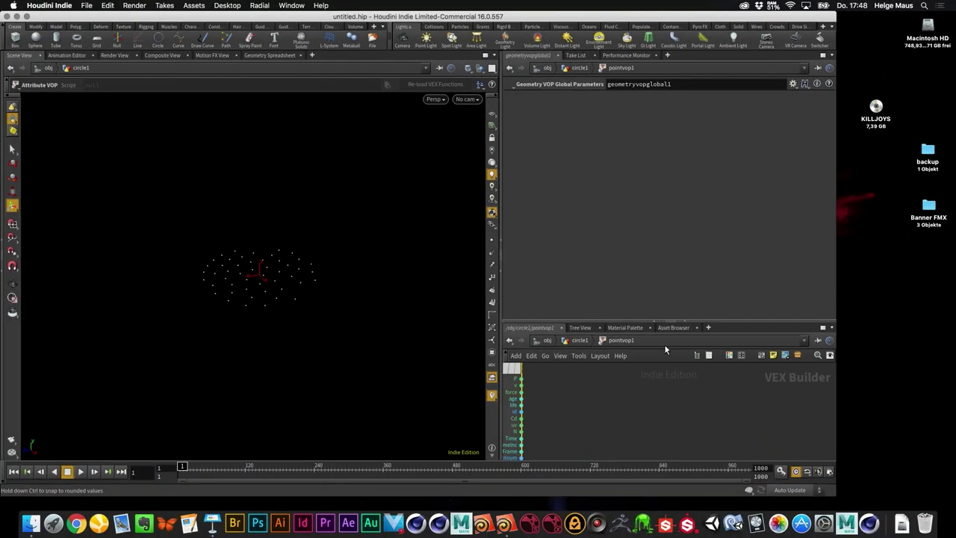
{"action": "left_click_drag", "start_coordinate": [714, 321], "coordinate": [714, 213]}
{"action": "key", "text": "h"}
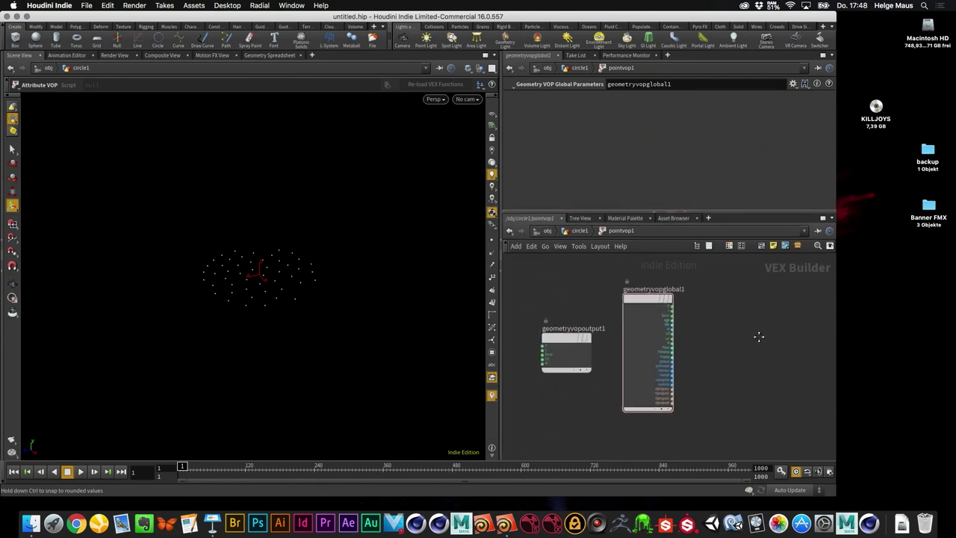
{"action": "left_click_drag", "start_coordinate": [557, 328], "coordinate": [771, 332]}
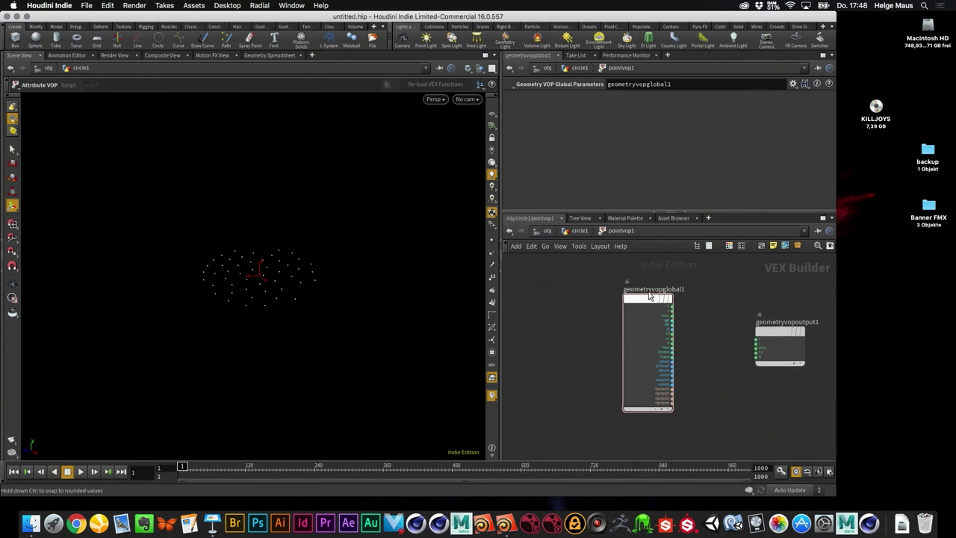
{"action": "left_click_drag", "start_coordinate": [648, 298], "coordinate": [565, 292]}
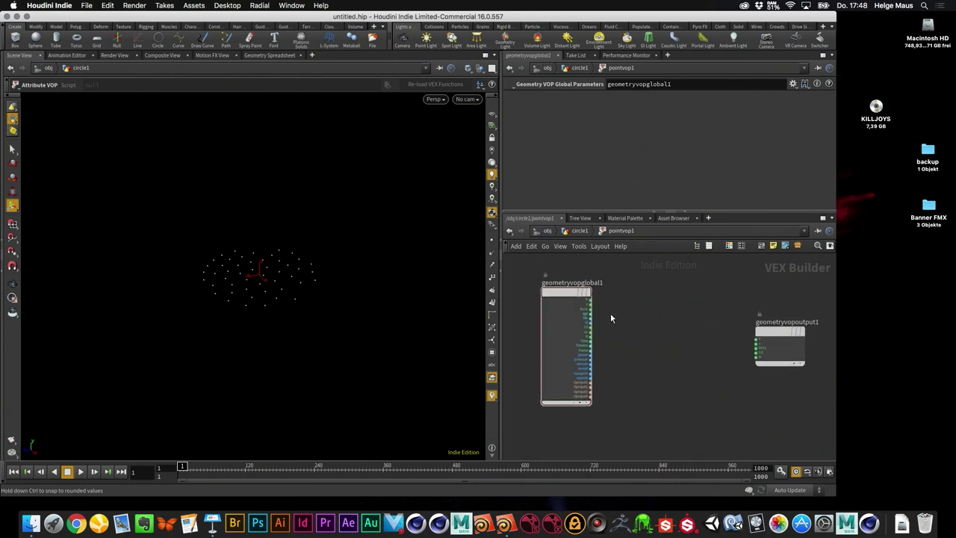
{"action": "key", "text": "ctrl+b"}
{"action": "scroll", "coordinate": [369, 205], "scroll_direction": "up", "scroll_amount": 5}
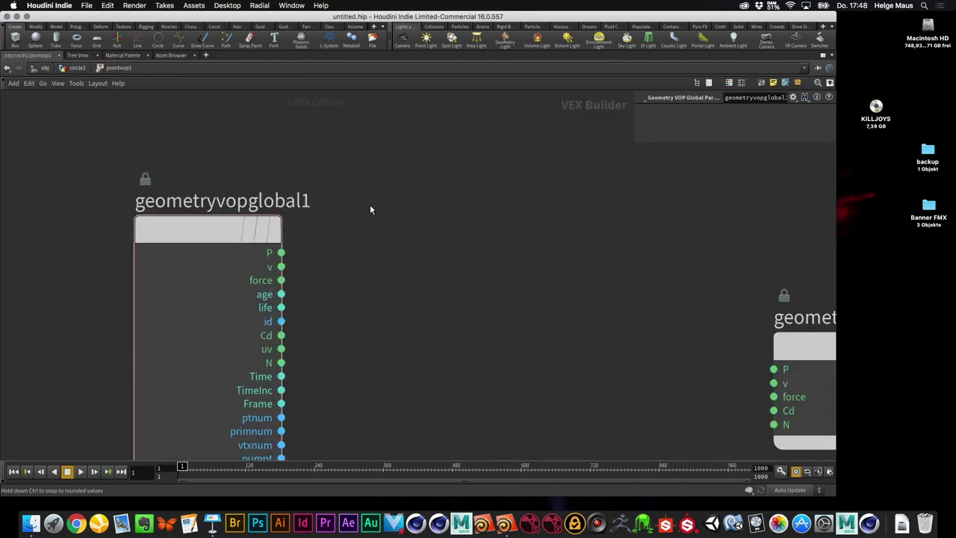
{"action": "scroll", "coordinate": [370, 209], "scroll_direction": "down", "scroll_amount": 3}
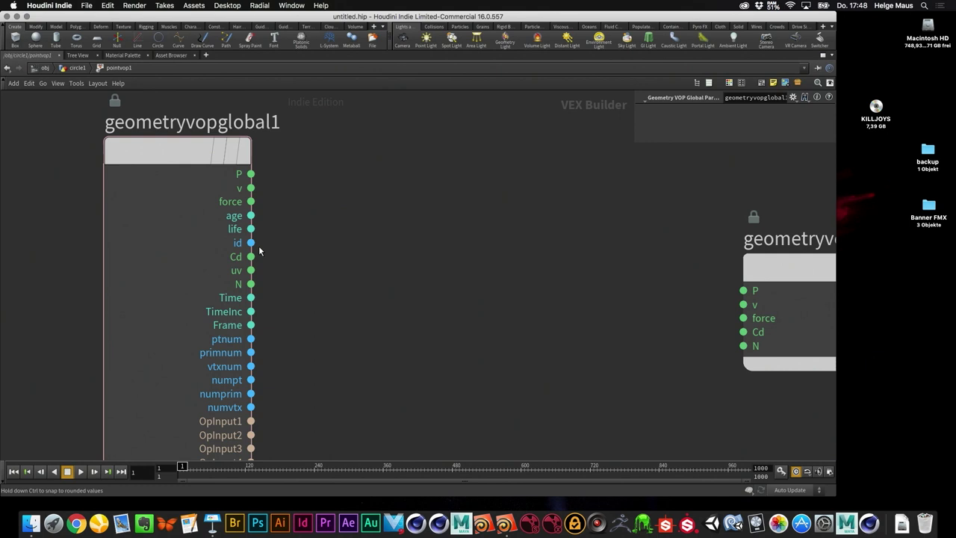
{"action": "scroll", "coordinate": [418, 269], "scroll_direction": "down", "scroll_amount": 3}
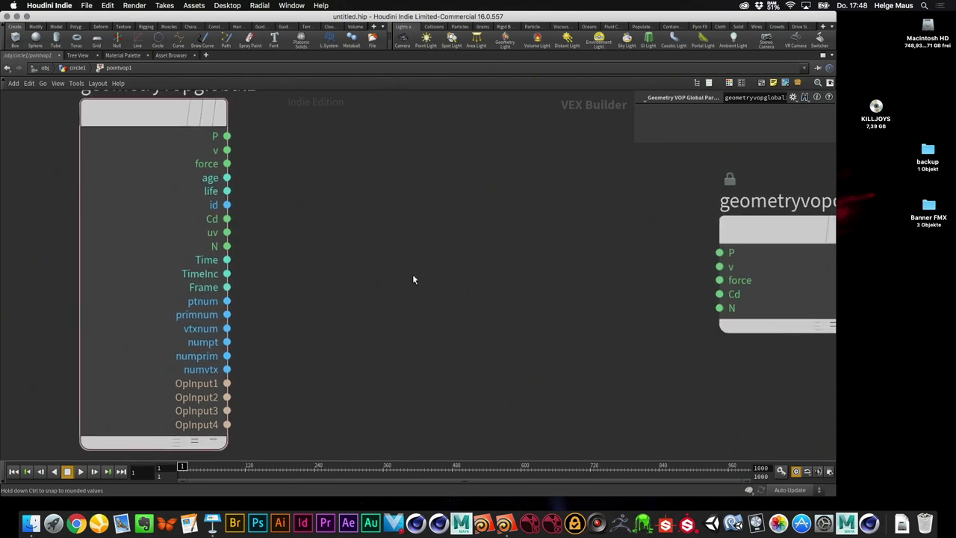
{"action": "scroll", "coordinate": [413, 279], "scroll_direction": "down", "scroll_amount": 2}
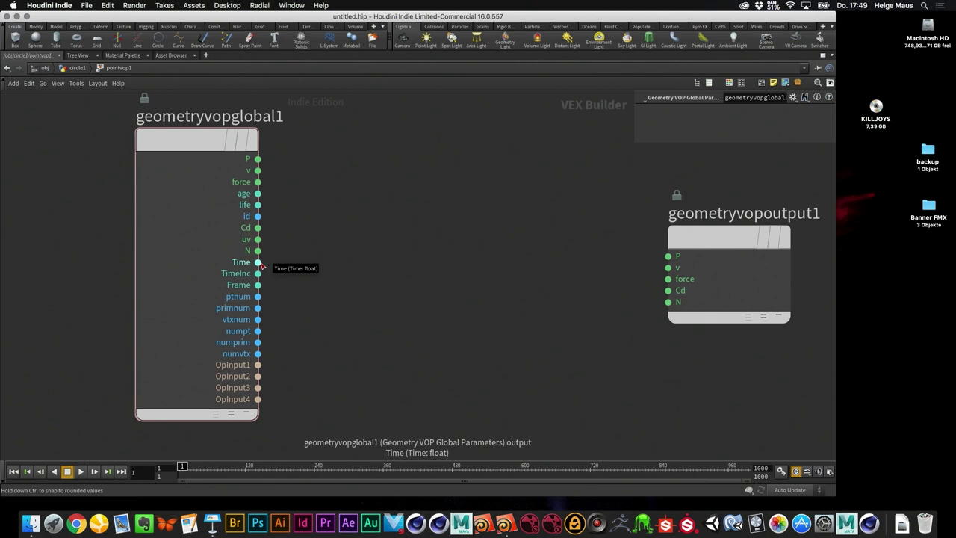
- Create a multiply1 node between the globals and output nodes
{"action": "key", "text": "Tab"}
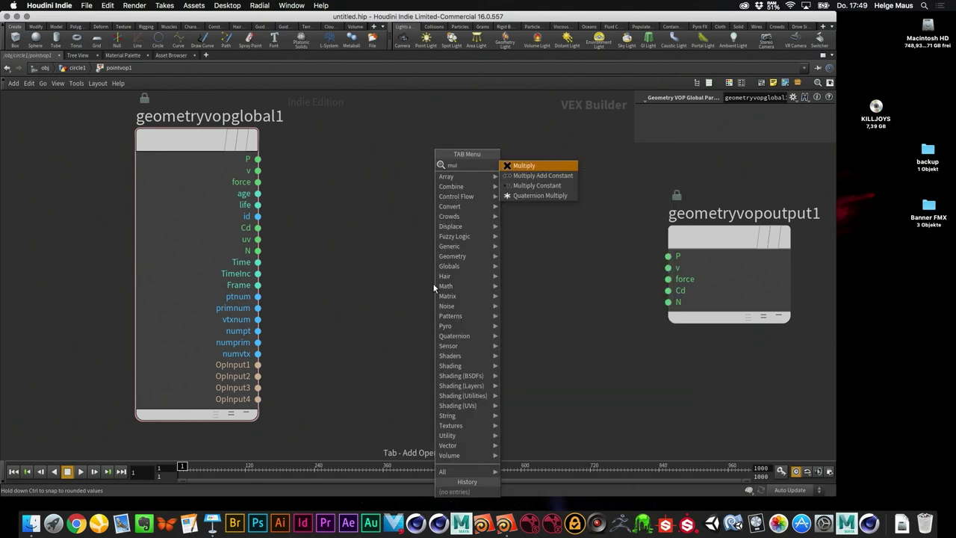
{"action": "key", "text": "Return"}
{"action": "left_click", "coordinate": [434, 288]}
{"action": "double_click", "coordinate": [437, 260]}
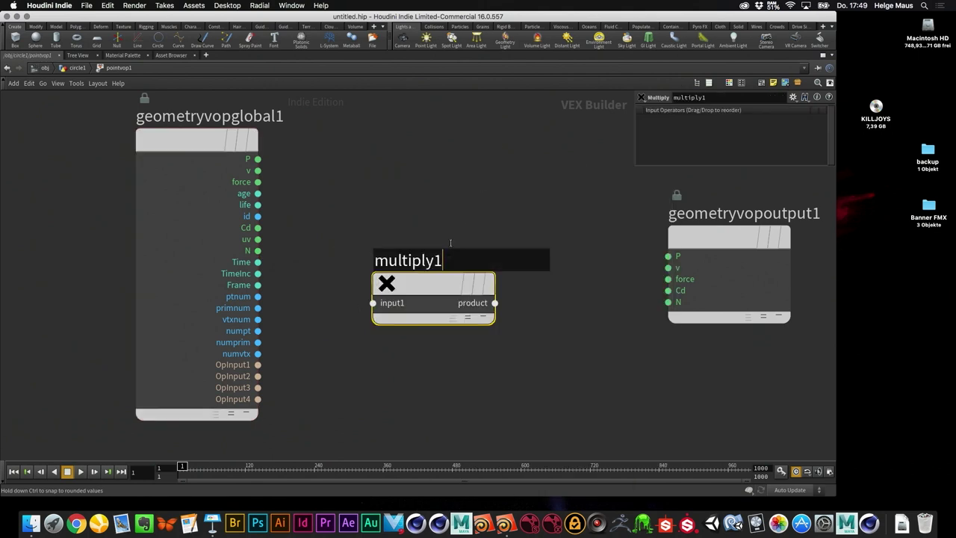
{"action": "key", "text": "Return"}
{"action": "left_click_drag", "start_coordinate": [427, 284], "coordinate": [458, 237]}
{"action": "left_click", "coordinate": [273, 169]}
- Wire P and Time into multiply1, and its product into the output's P
{"action": "mouse_move", "coordinate": [258, 159]}
{"action": "left_mouse_down"}
{"action": "mouse_move", "coordinate": [310, 207]}
{"action": "mouse_move", "coordinate": [403, 256]}
{"action": "left_mouse_up"}
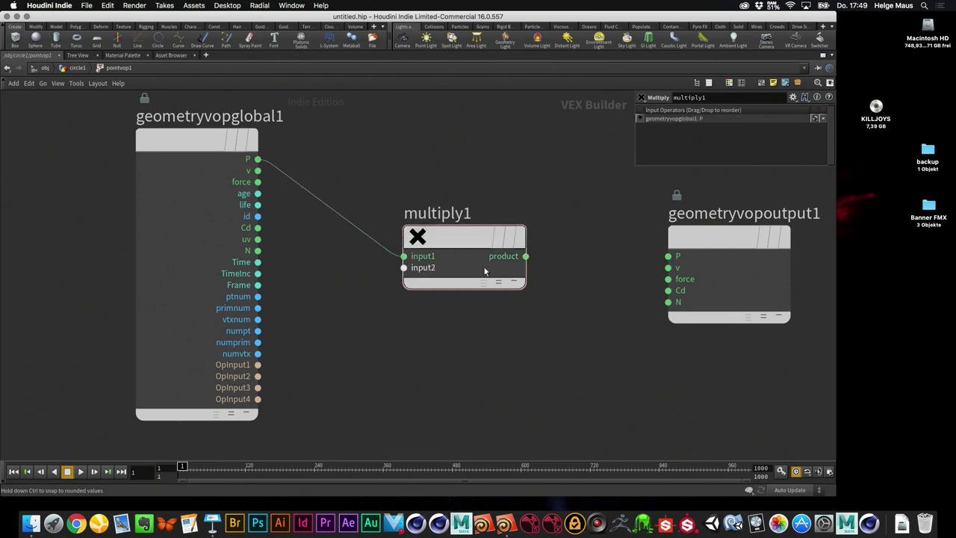
{"action": "left_click", "coordinate": [526, 256]}
{"action": "left_click", "coordinate": [668, 258]}
{"action": "left_click", "coordinate": [257, 262]}
{"action": "left_click", "coordinate": [404, 267]}
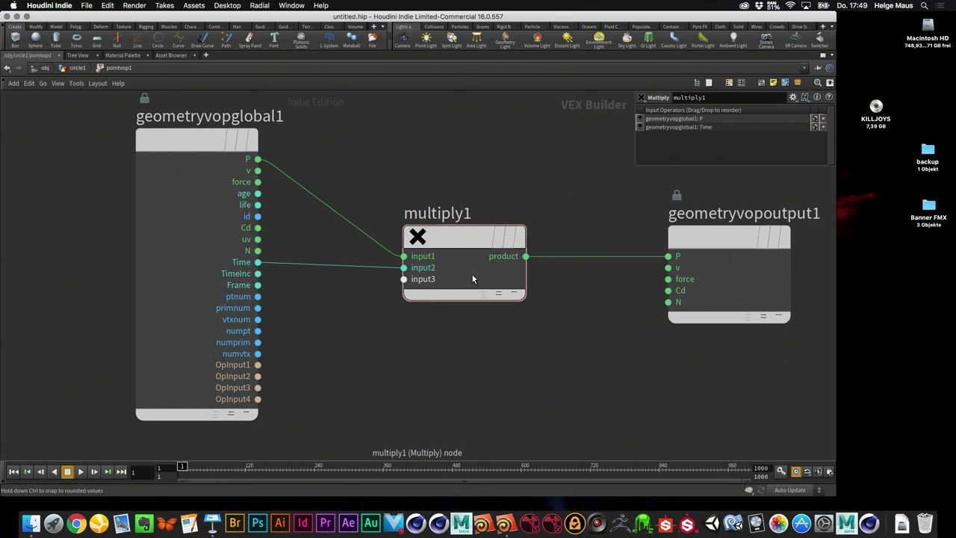
{"action": "left_click_drag", "start_coordinate": [473, 272], "coordinate": [468, 313]}
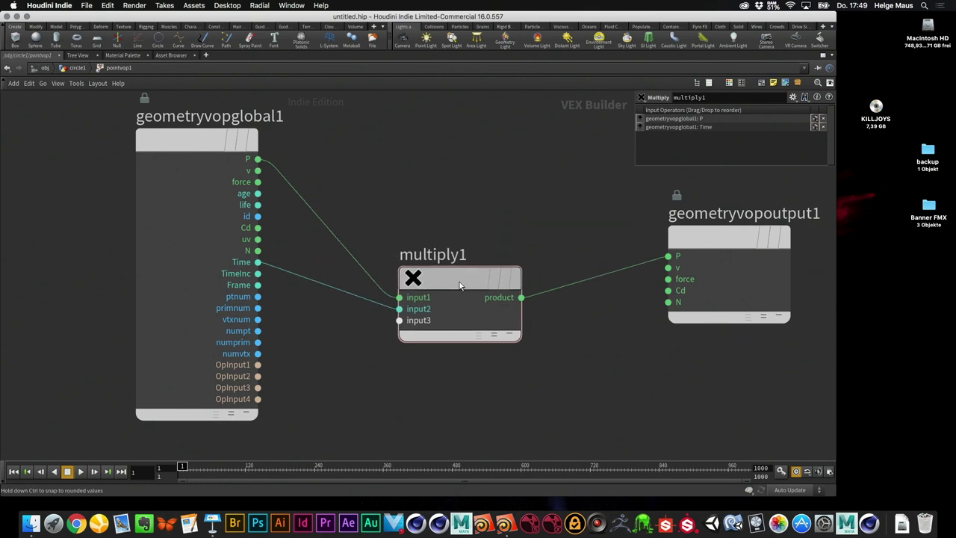
- Create an Add node and wire the global P into its first input
{"action": "key", "text": "Tab"}
{"action": "type", "text": "add"}
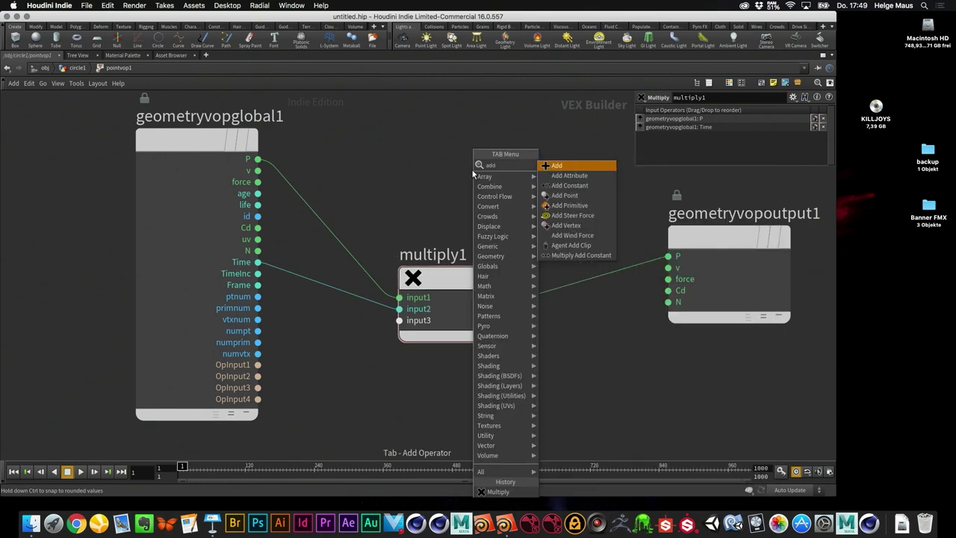
{"action": "key", "text": "Return"}
{"action": "left_click", "coordinate": [258, 159]}
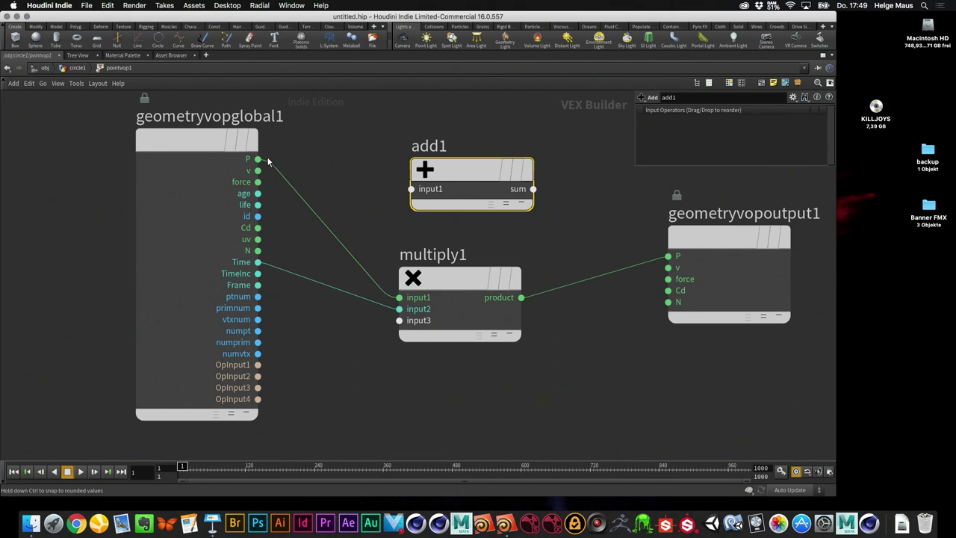
{"action": "left_click", "coordinate": [411, 189]}
{"action": "left_click_drag", "start_coordinate": [464, 181], "coordinate": [589, 186]}
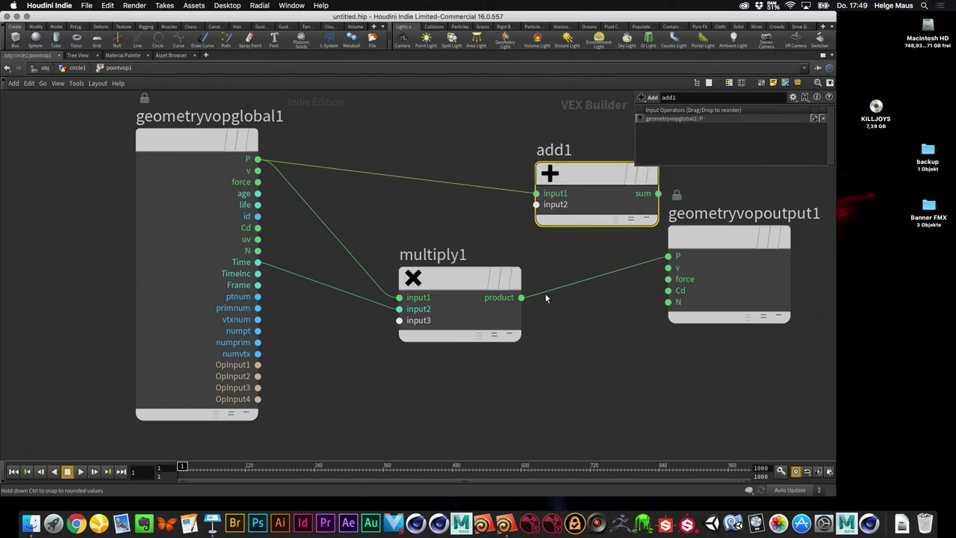
- Connect multiply1's product to add1's second input and add1's sum to the output's P
{"action": "left_click", "coordinate": [521, 297]}
{"action": "left_click", "coordinate": [536, 204]}
{"action": "left_click", "coordinate": [658, 194]}
{"action": "left_click", "coordinate": [668, 256]}
{"action": "left_click_drag", "start_coordinate": [500, 278], "coordinate": [484, 269]}
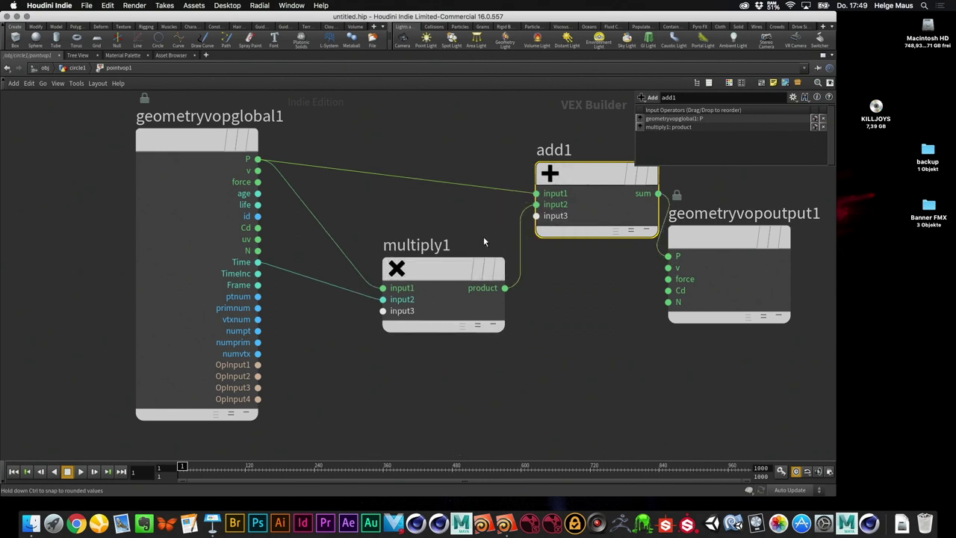
{"action": "left_click_drag", "start_coordinate": [711, 238], "coordinate": [786, 221]}
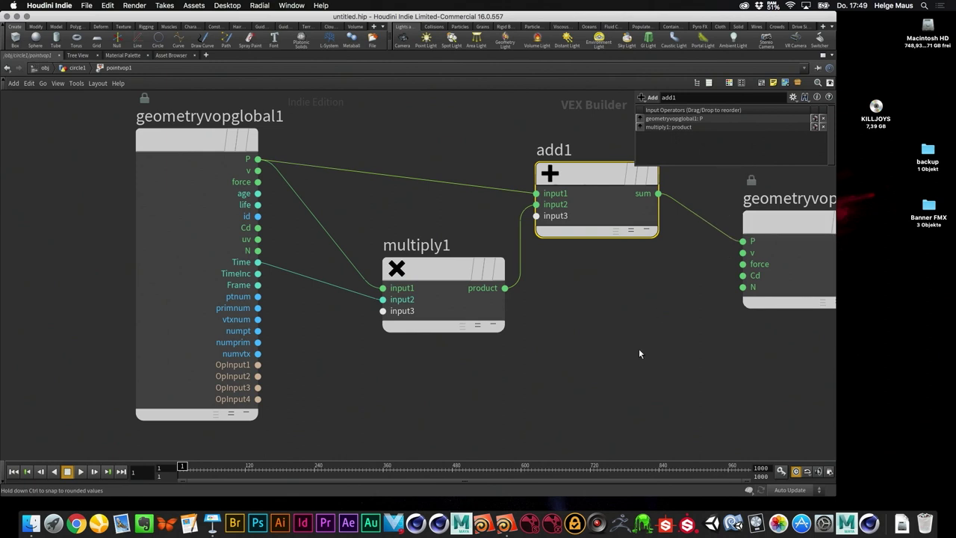
- Restore the standard layout, play to watch the points spread, then stop and rewind to frame 1
{"action": "key", "text": "ctrl+b"}
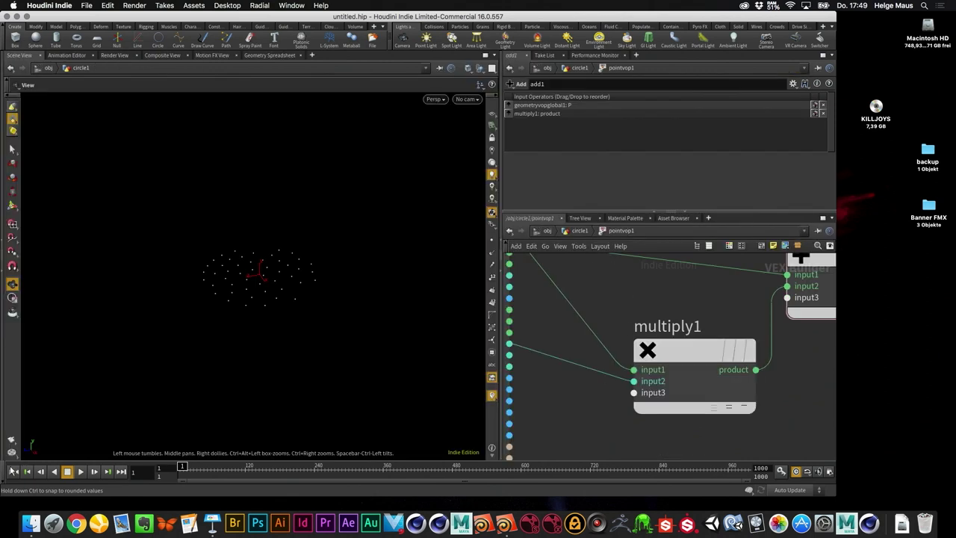
{"action": "left_click", "coordinate": [81, 471]}
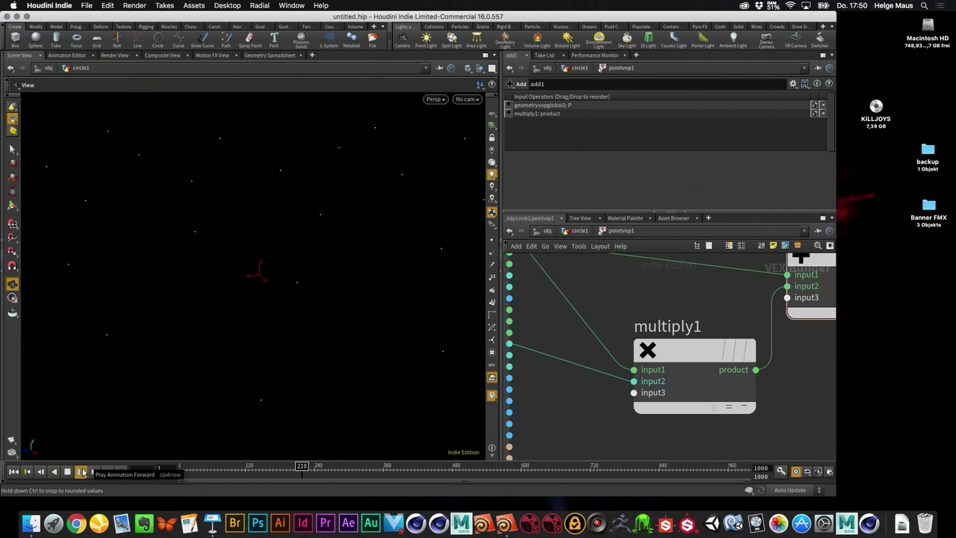
{"action": "left_click", "coordinate": [66, 471]}
{"action": "left_click", "coordinate": [14, 472]}
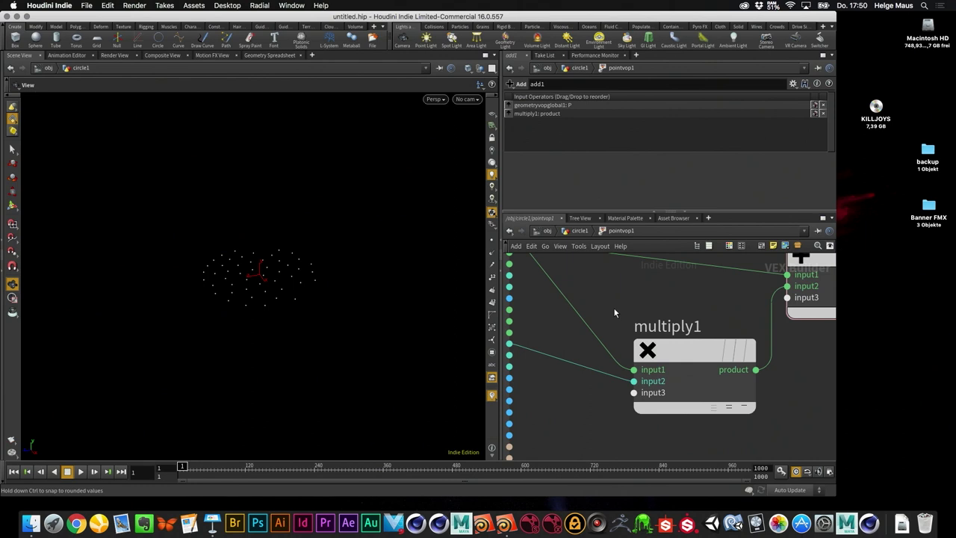
- Add a parm1 Parameter node below the network and enlarge the parameter pane
{"action": "scroll", "coordinate": [614, 307], "scroll_direction": "down", "scroll_amount": 4}
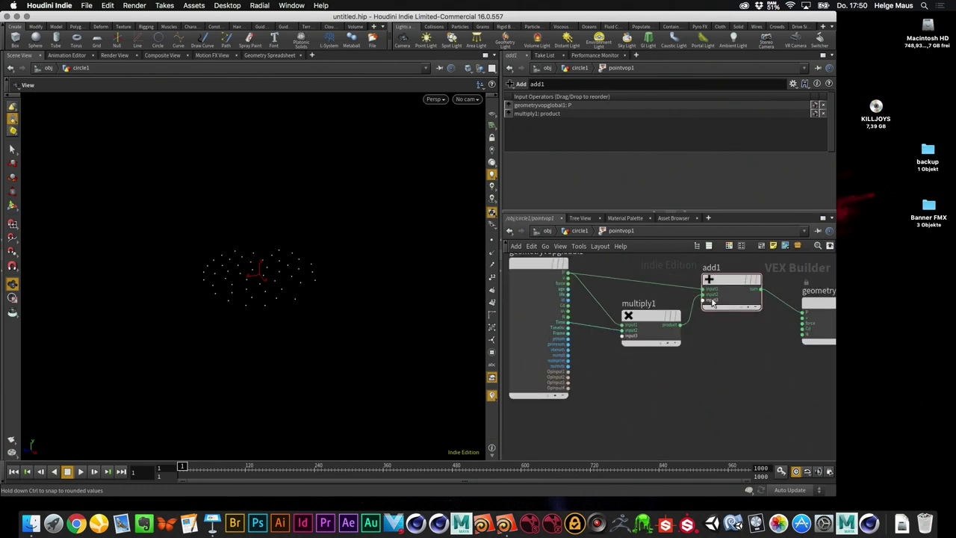
{"action": "left_click_drag", "start_coordinate": [729, 278], "coordinate": [750, 271]}
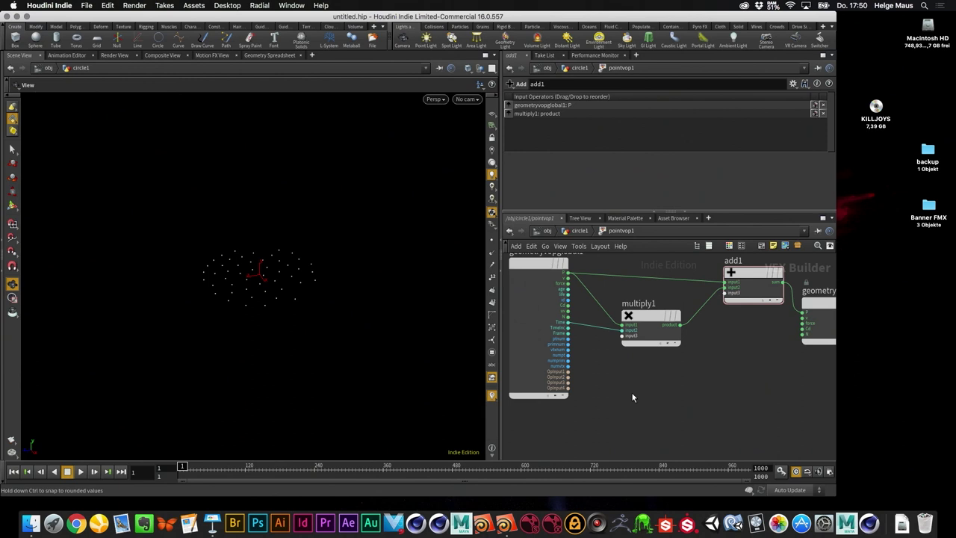
{"action": "key", "text": "Tab"}
{"action": "type", "text": "par"}
{"action": "key", "text": "Return"}
{"action": "left_click", "coordinate": [603, 425]}
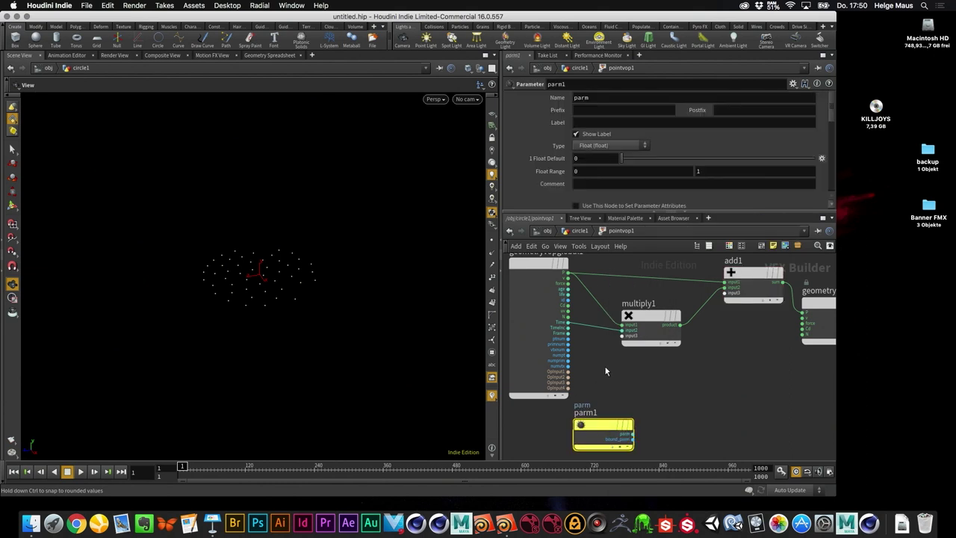
{"action": "middle_click_drag", "start_coordinate": [679, 411], "coordinate": [698, 379]}
{"action": "left_click_drag", "start_coordinate": [620, 404], "coordinate": [554, 393]}
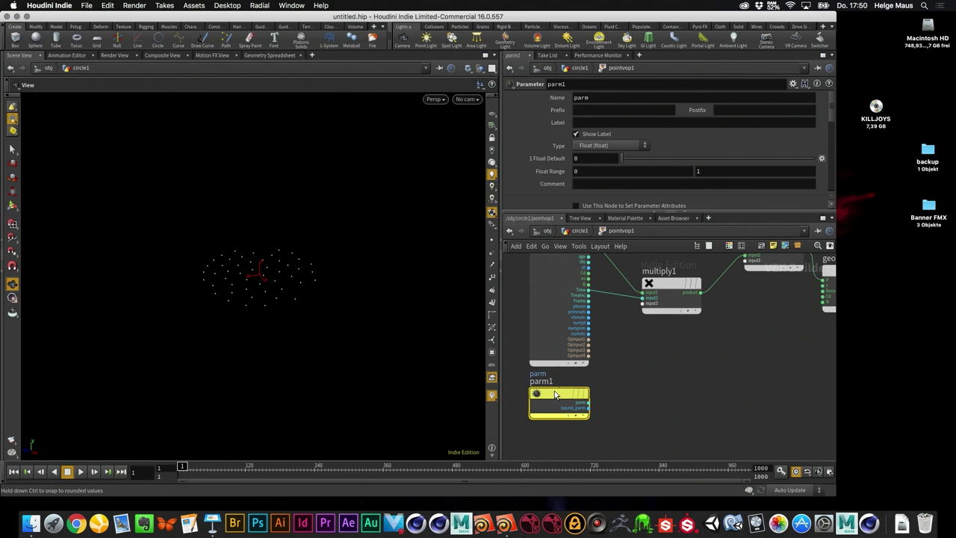
{"action": "mouse_move", "coordinate": [555, 393]}
{"action": "left_click_drag", "start_coordinate": [770, 213], "coordinate": [770, 312]}
- Set the parameter's Name and Label to 'richtung'
{"action": "double_click", "coordinate": [615, 95]}
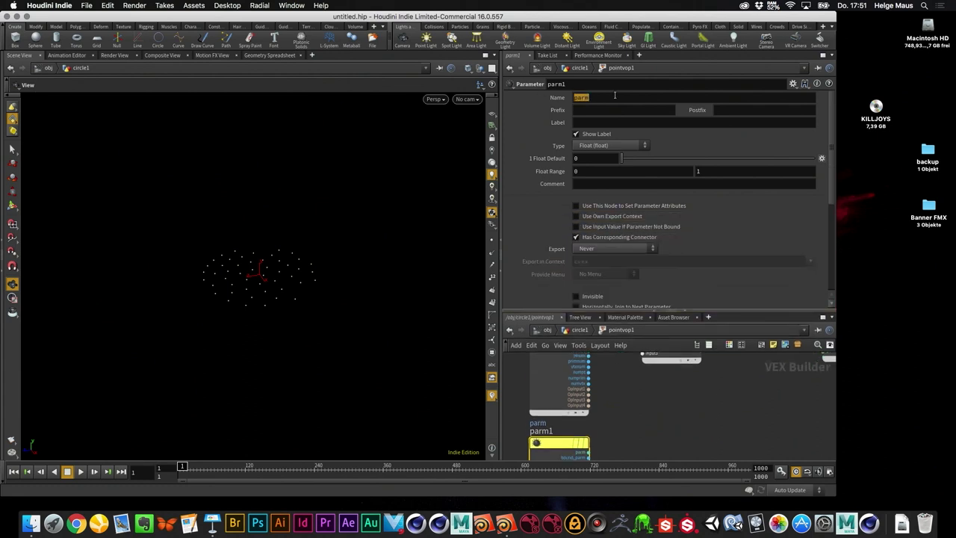
{"action": "type", "text": "richtung"}
{"action": "left_click", "coordinate": [628, 122]}
{"action": "type", "text": "richtung"}
{"action": "key", "text": "Return"}
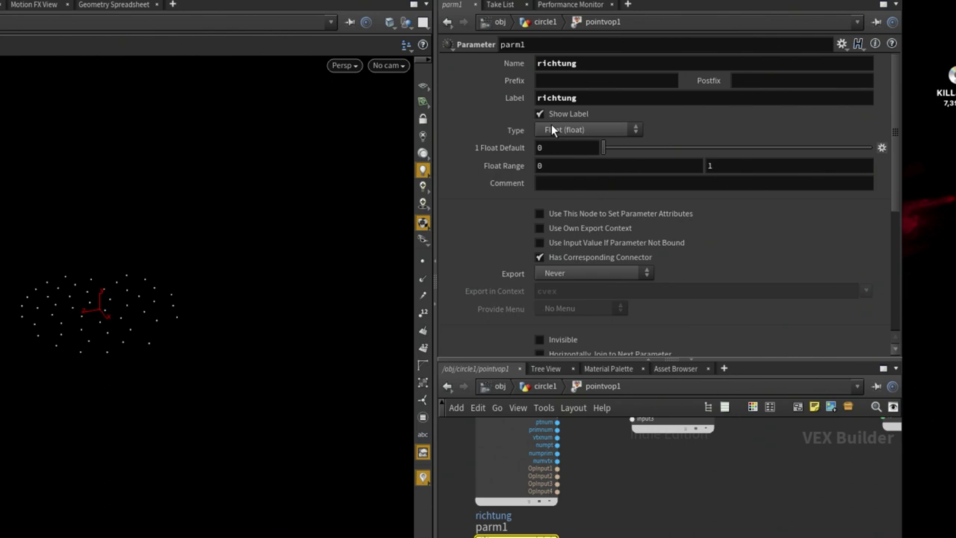
- Make richtung a 3 Floats (vector) parameter and return to the circle1 network
{"action": "left_click", "coordinate": [602, 131]}
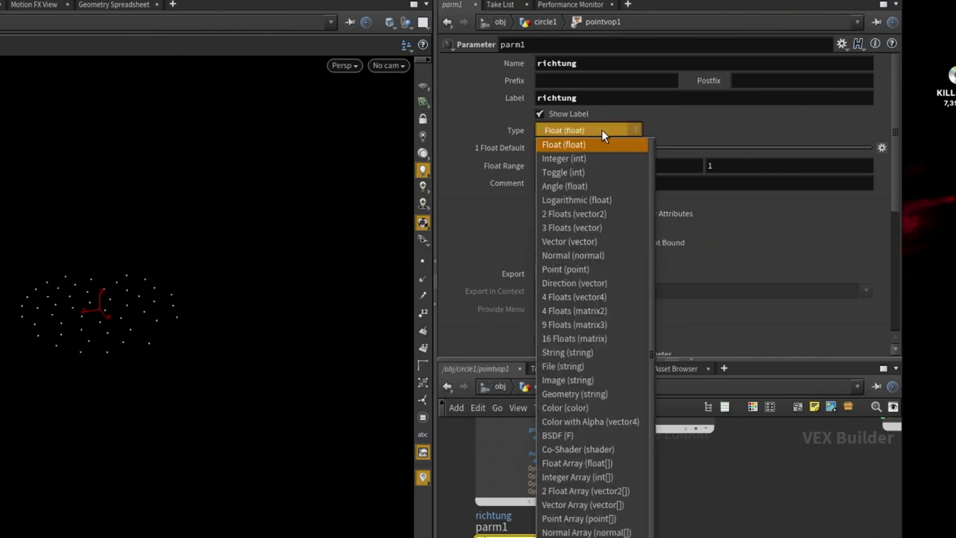
{"action": "left_click", "coordinate": [584, 231]}
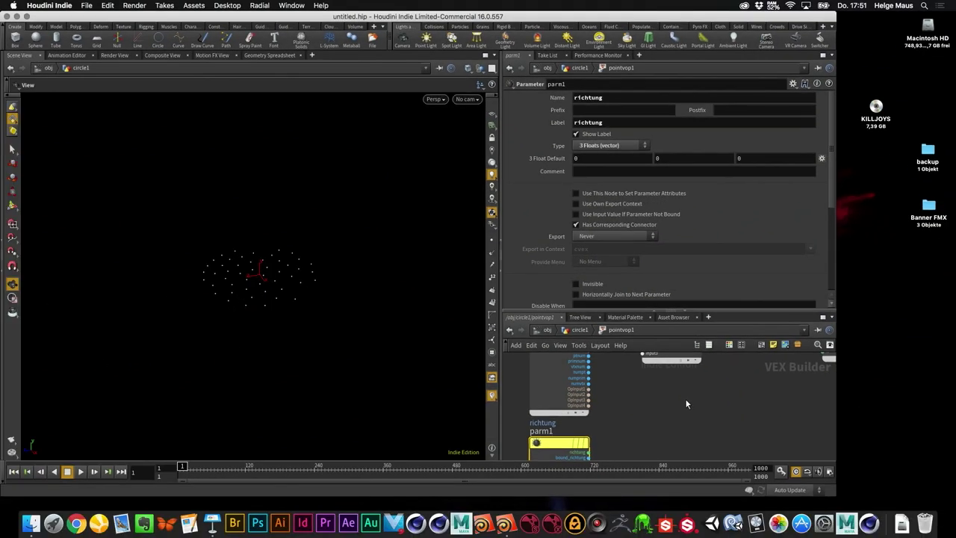
{"action": "left_click", "coordinate": [584, 330]}
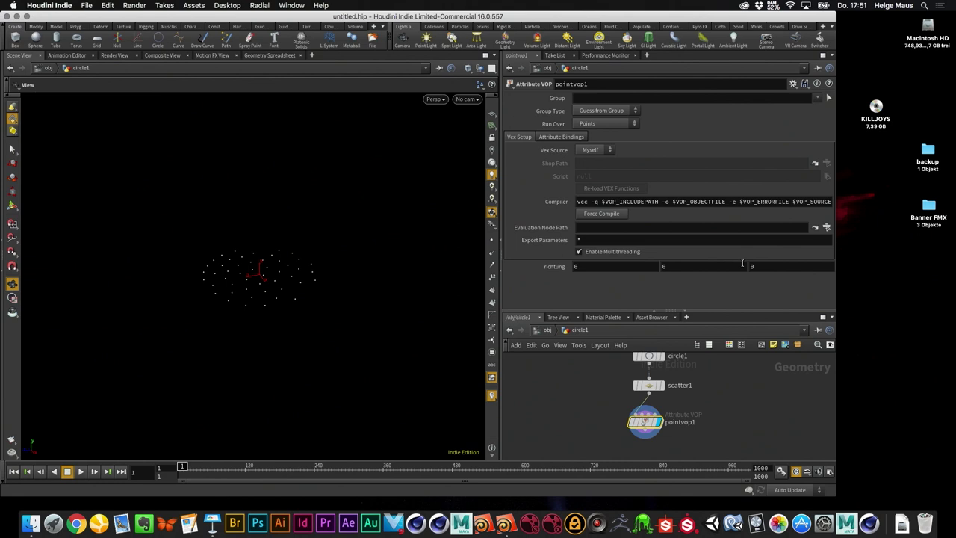
- Set pointvop1's richtung to 0, 1, 0, then enter its VOP network full-window
{"action": "left_click", "coordinate": [705, 267]}
{"action": "type", "text": "1"}
{"action": "key", "text": "Tab"}
{"action": "double_click", "coordinate": [644, 420]}
{"action": "mouse_move", "coordinate": [564, 449]}
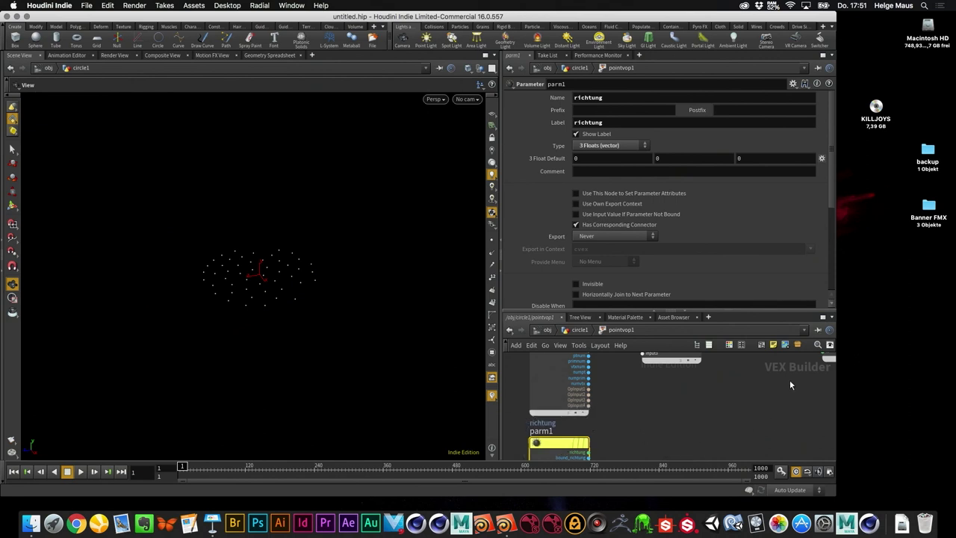
{"action": "key", "text": "ctrl+b"}
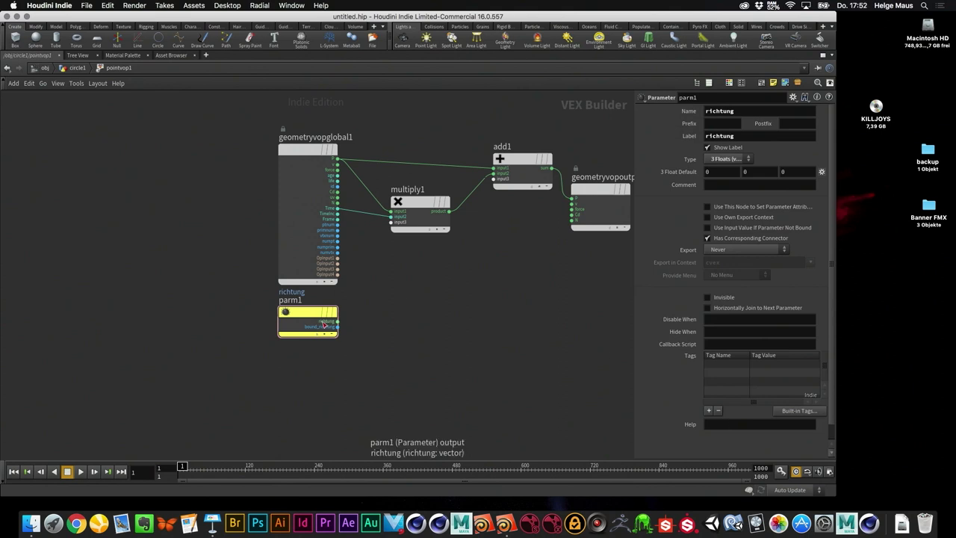
- Create a multiply2 node that multiplies richtung by the global Time
{"action": "left_click_drag", "start_coordinate": [325, 322], "coordinate": [335, 363]}
{"action": "key", "text": "Tab"}
{"action": "type", "text": "mu"}
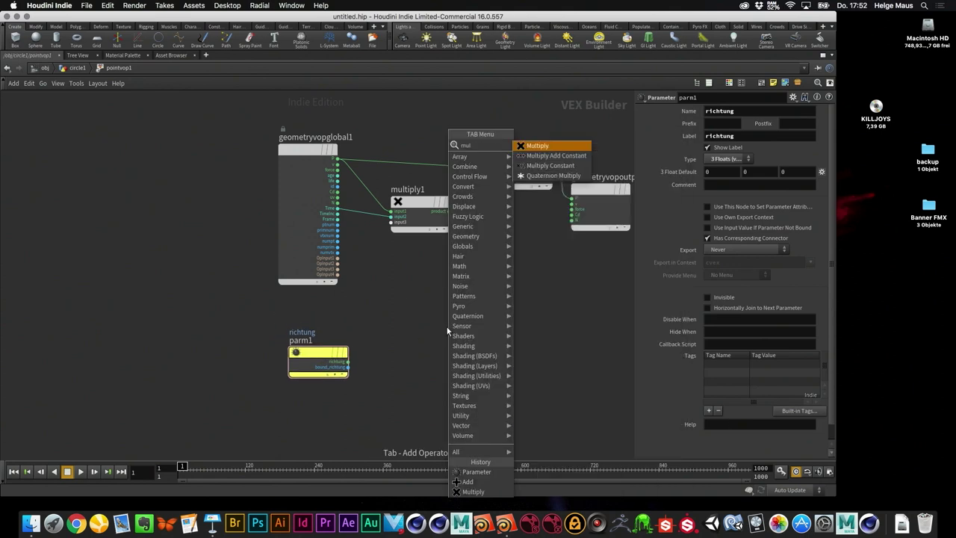
{"action": "type", "text": "l"}
{"action": "key", "text": "Return"}
{"action": "left_click", "coordinate": [448, 331]}
{"action": "left_click_drag", "start_coordinate": [448, 331], "coordinate": [451, 304]}
{"action": "scroll", "coordinate": [451, 306], "scroll_direction": "up", "scroll_amount": 3}
{"action": "left_click", "coordinate": [303, 394]}
{"action": "left_click", "coordinate": [398, 315]}
{"action": "left_click", "coordinate": [287, 174]}
{"action": "left_click", "coordinate": [398, 324]}
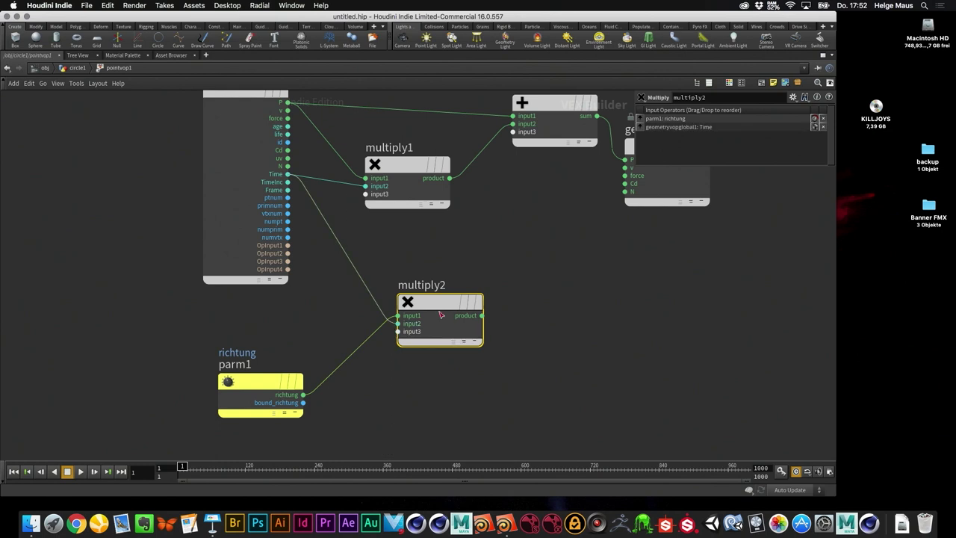
- Add an add2 node placed between add1 and the output node
{"action": "key", "text": "Tab"}
{"action": "type", "text": "add"}
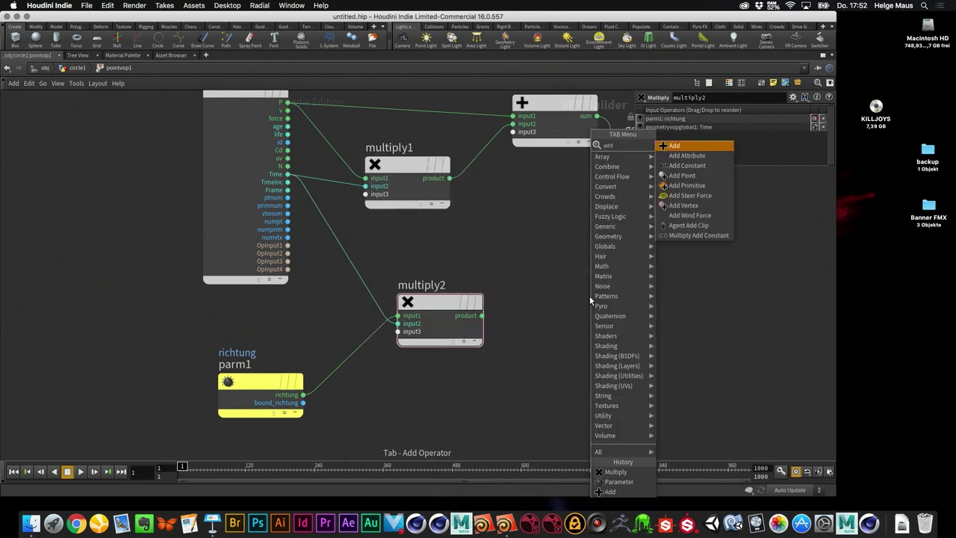
{"action": "key", "text": "Return"}
{"action": "key", "text": "h"}
{"action": "left_click_drag", "start_coordinate": [470, 177], "coordinate": [661, 172]}
{"action": "left_click_drag", "start_coordinate": [410, 336], "coordinate": [517, 280]}
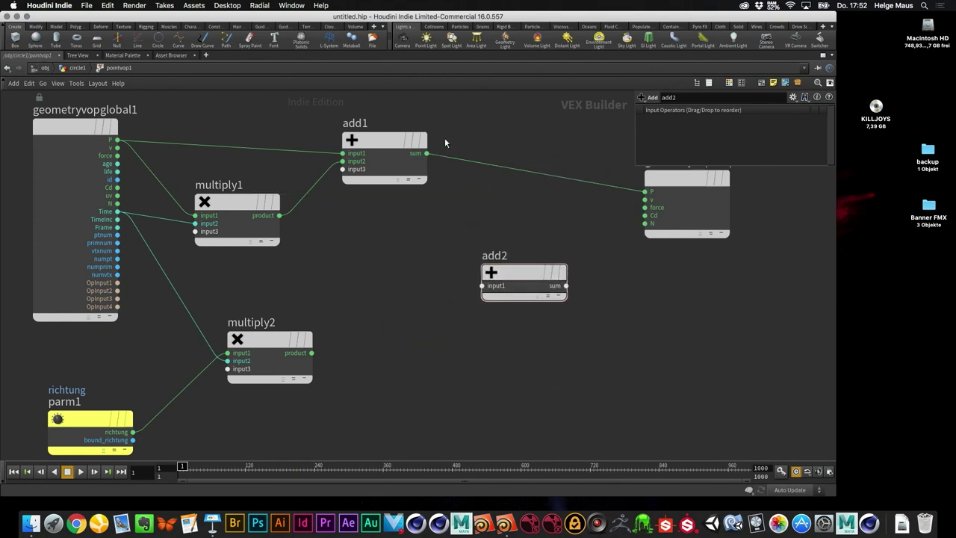
- Sum add1 and multiply2's product in add2, feed it to output P, then play in the full layout
{"action": "left_click", "coordinate": [427, 154]}
{"action": "left_click", "coordinate": [481, 285]}
{"action": "left_click", "coordinate": [566, 285]}
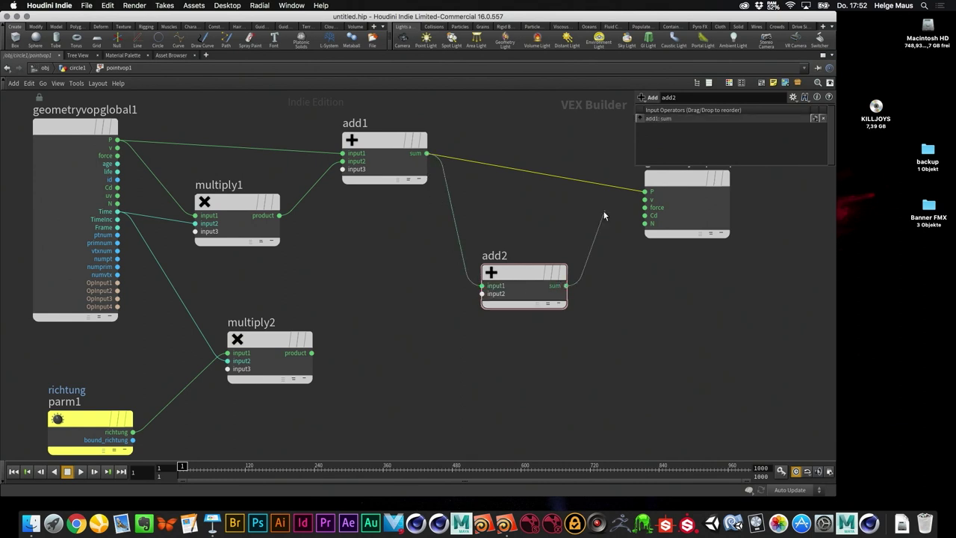
{"action": "left_click", "coordinate": [645, 192]}
{"action": "left_click", "coordinate": [312, 353]}
{"action": "left_click", "coordinate": [481, 294]}
{"action": "left_click", "coordinate": [499, 398]}
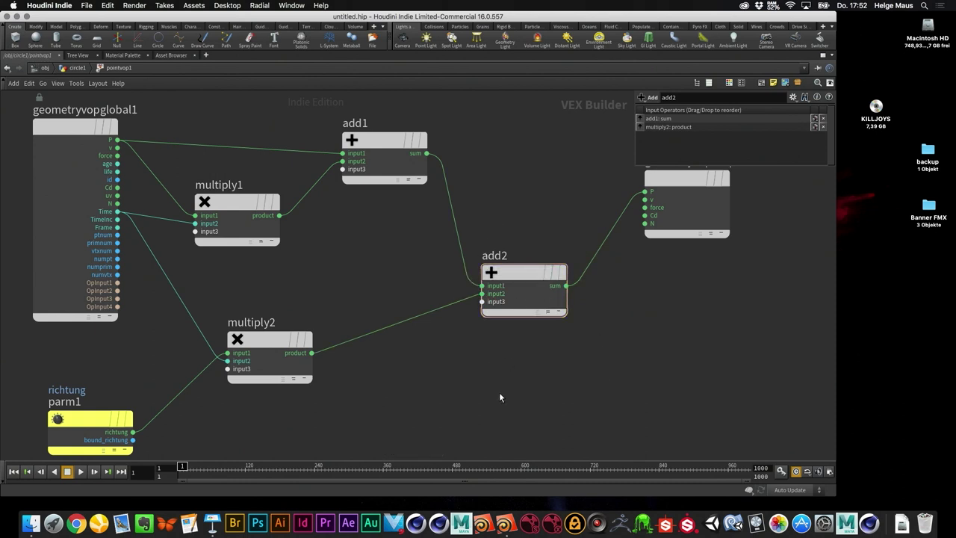
{"action": "key", "text": "ctrl+b"}
{"action": "left_click", "coordinate": [83, 474]}
- Replay the animation from frame 1, stopping at frame 52, then maximize the VOP network pane
{"action": "left_click", "coordinate": [66, 472]}
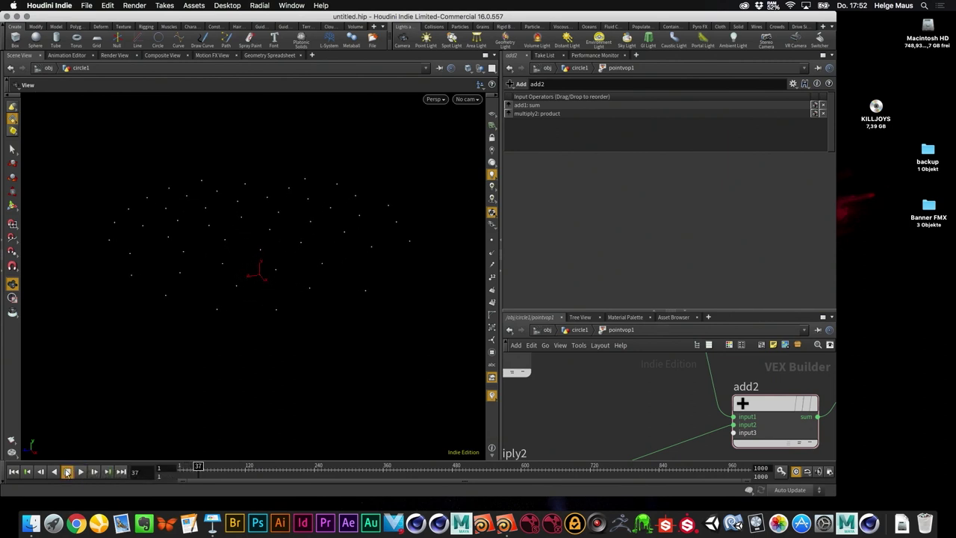
{"action": "left_click_drag", "start_coordinate": [374, 327], "coordinate": [278, 260]}
{"action": "left_click", "coordinate": [13, 471]}
{"action": "left_click", "coordinate": [80, 472]}
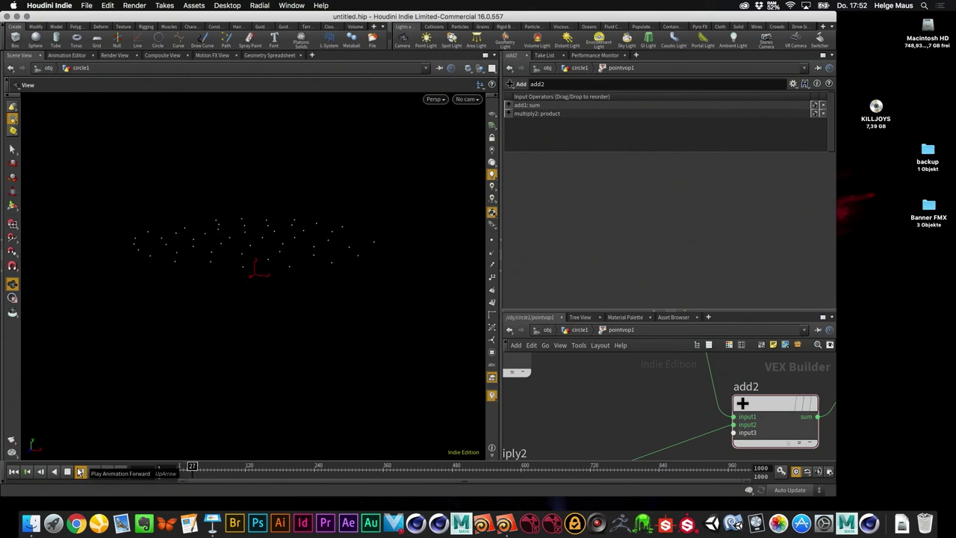
{"action": "left_click", "coordinate": [66, 472]}
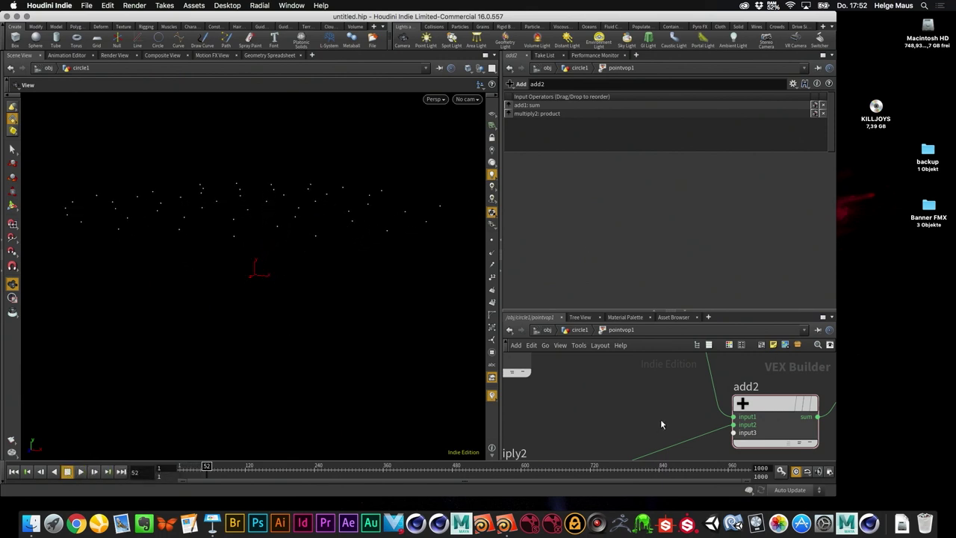
{"action": "scroll", "coordinate": [661, 422], "scroll_direction": "down", "scroll_amount": 5}
{"action": "middle_click_drag", "start_coordinate": [656, 414], "coordinate": [620, 420]}
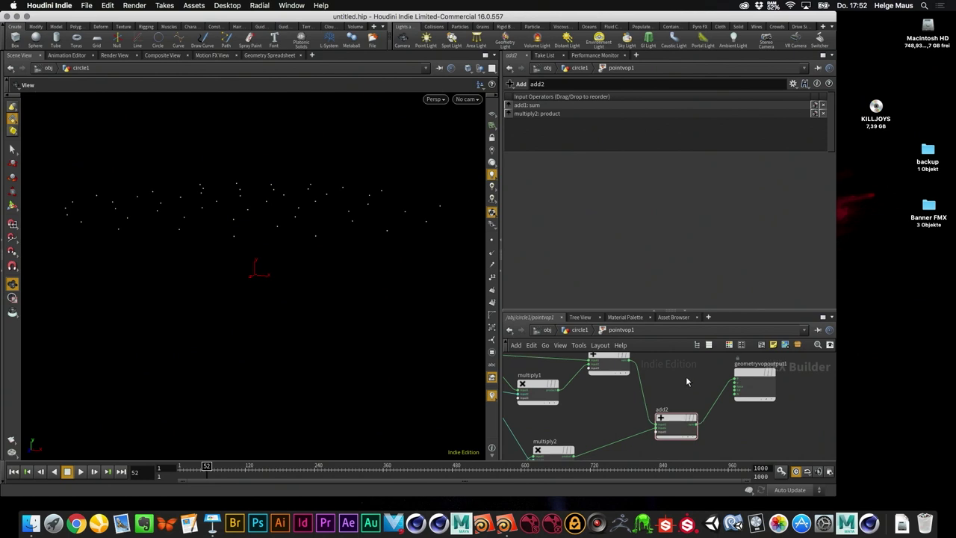
{"action": "key", "text": "ctrl+b"}
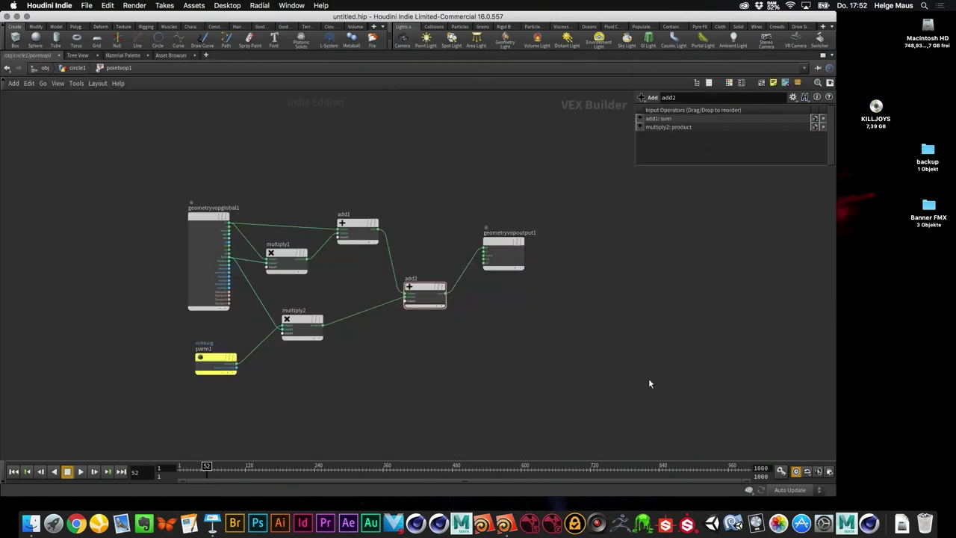
- Move the output and add2 nodes further right, then add and delete a Turbulent Noise node
{"action": "left_click_drag", "start_coordinate": [504, 240], "coordinate": [661, 250]}
{"action": "left_click_drag", "start_coordinate": [425, 288], "coordinate": [512, 248]}
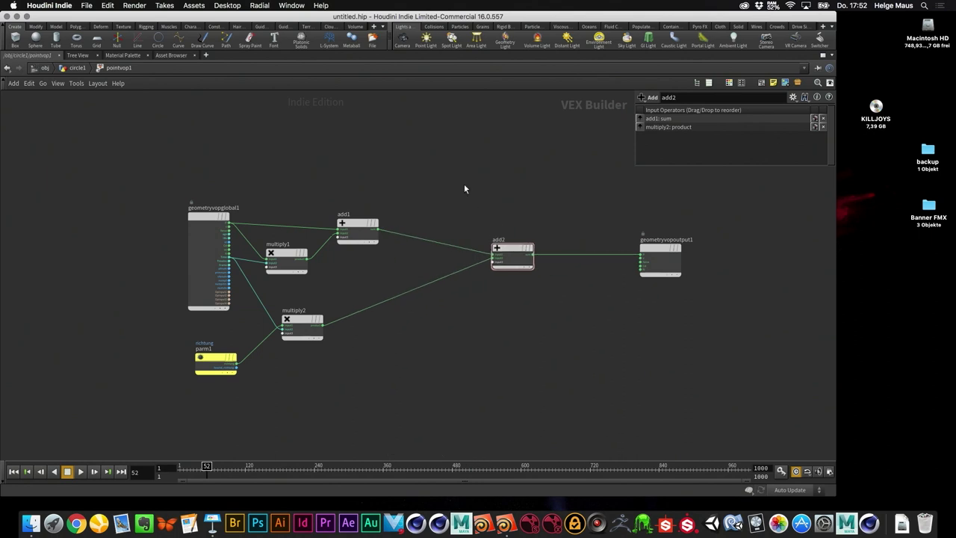
{"action": "key", "text": "Tab"}
{"action": "type", "text": "tur"}
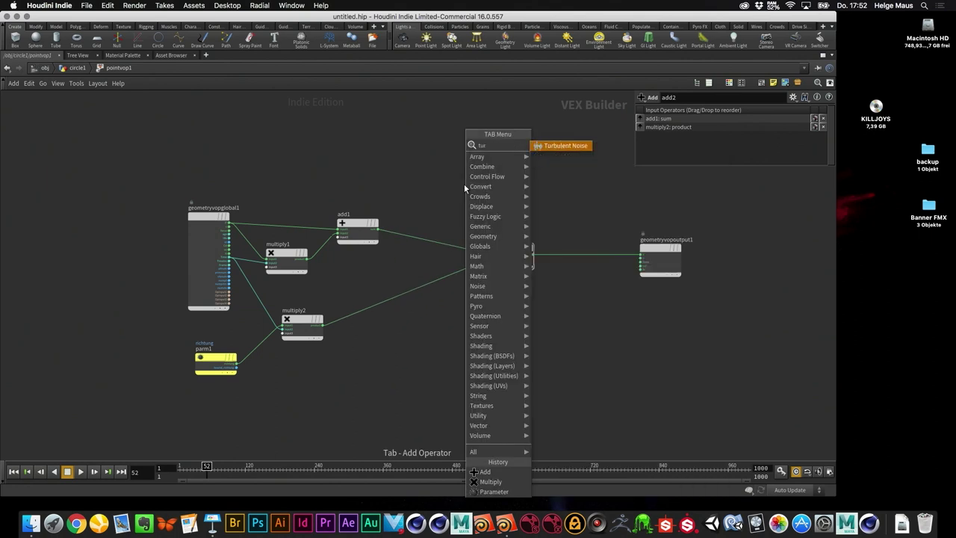
{"action": "key", "text": "Return"}
{"action": "left_click", "coordinate": [464, 187]}
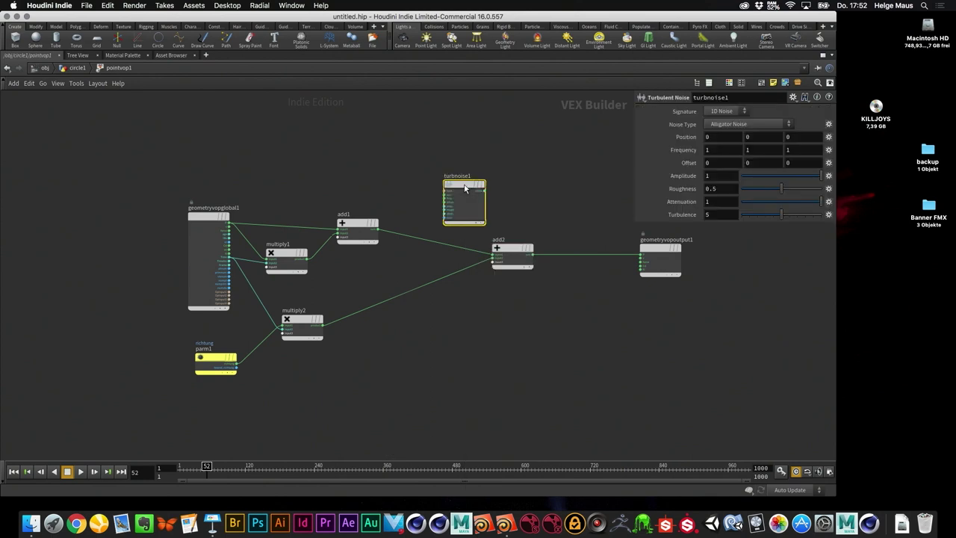
{"action": "scroll", "coordinate": [447, 190], "scroll_direction": "up", "scroll_amount": 5}
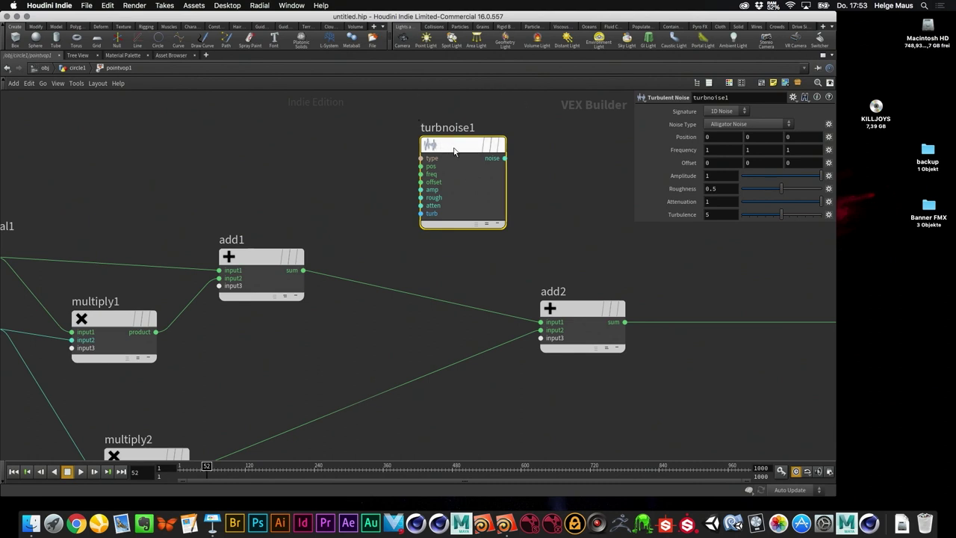
{"action": "key", "text": "Delete"}
- Return to circle1 in the standard layout, tumble the points view, and heighten the network pane
{"action": "left_click", "coordinate": [75, 68]}
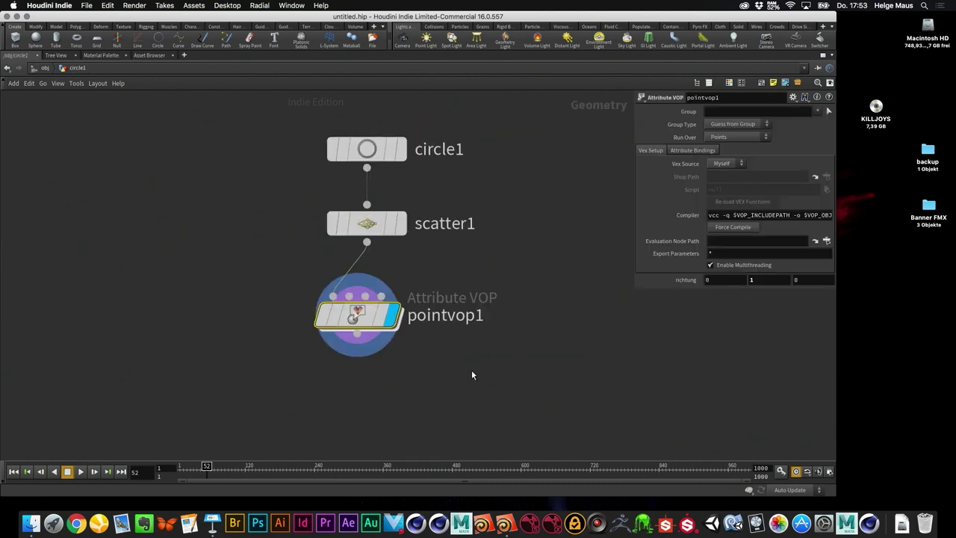
{"action": "key", "text": "ctrl+b"}
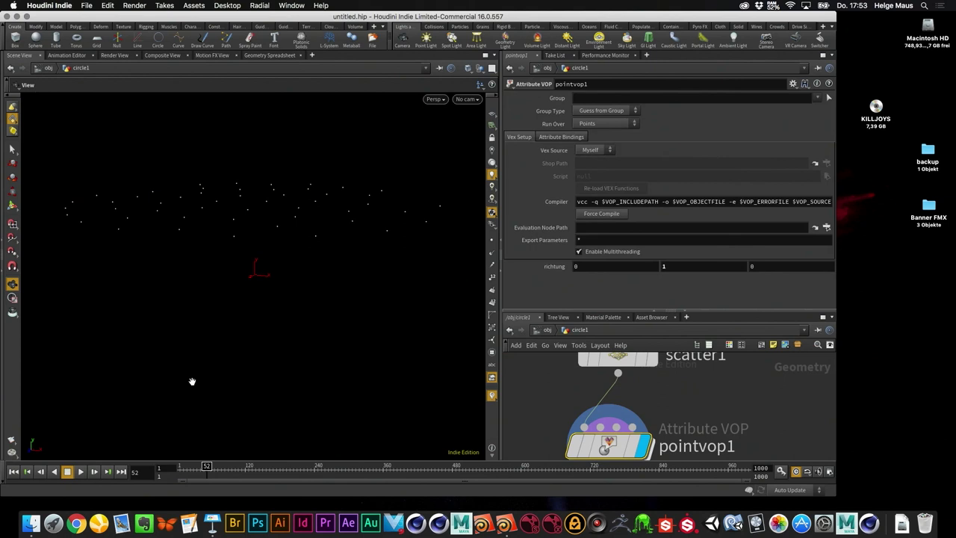
{"action": "left_click_drag", "start_coordinate": [382, 242], "coordinate": [296, 232]}
{"action": "scroll", "coordinate": [737, 407], "scroll_direction": "down", "scroll_amount": 3}
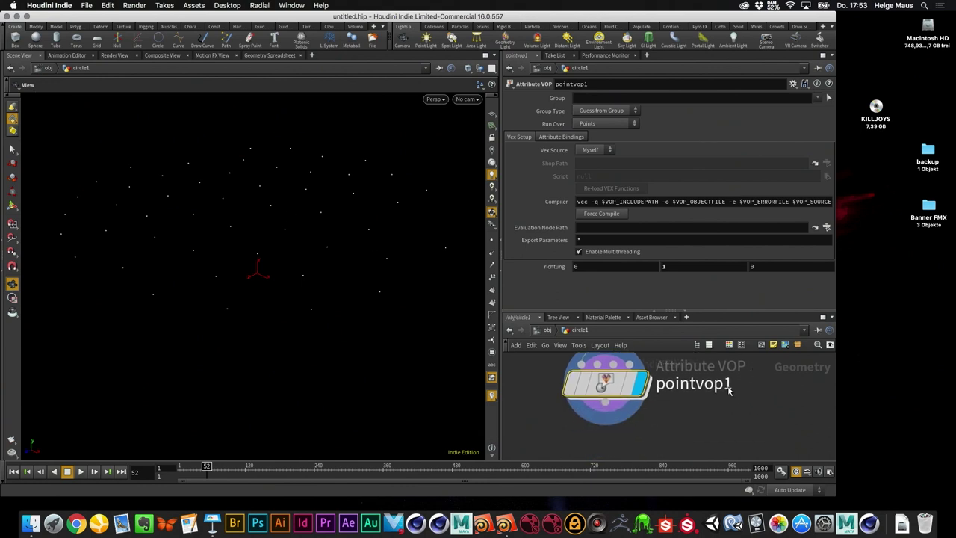
{"action": "left_click_drag", "start_coordinate": [742, 310], "coordinate": [741, 245]}
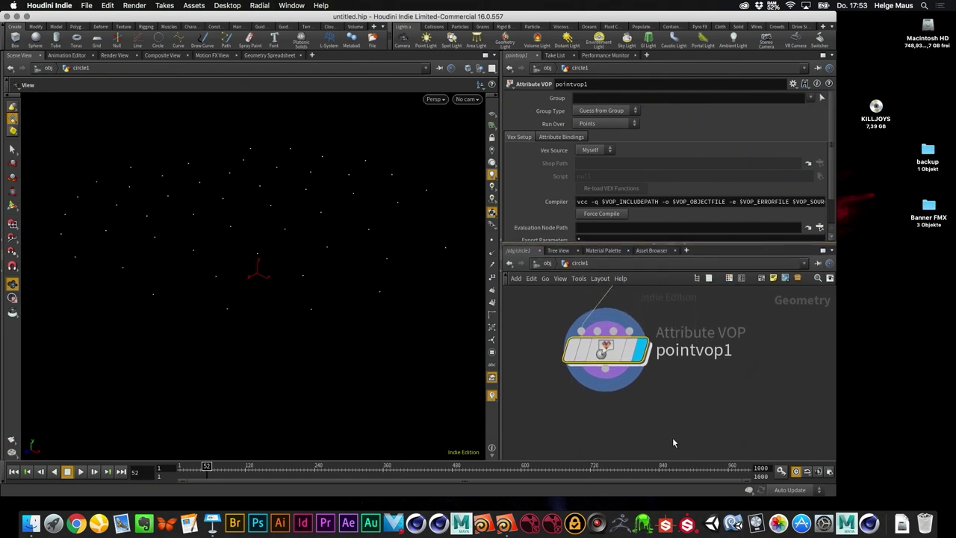
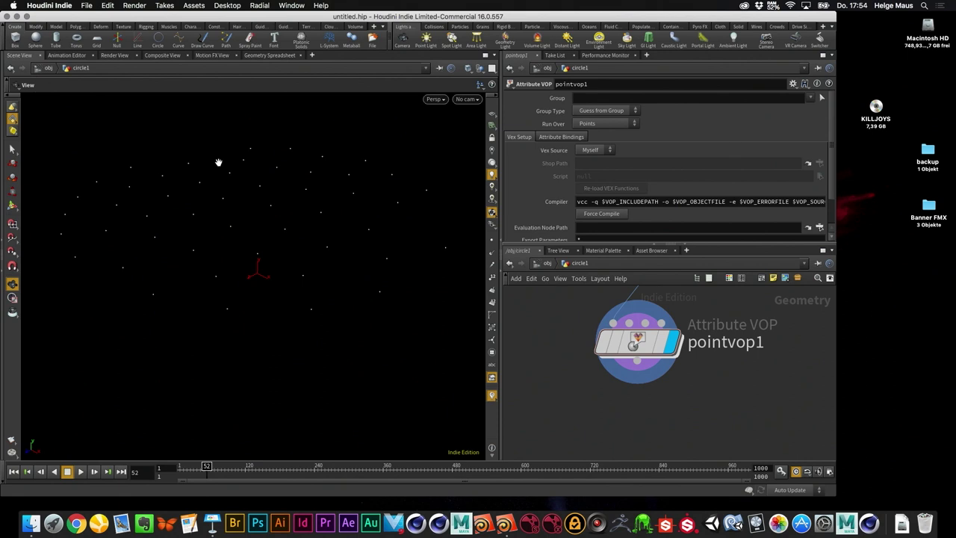
- Add a Solver node (solver1) below pointvop1 and make it the displayed node
{"action": "left_click_drag", "start_coordinate": [218, 162], "coordinate": [308, 159]}
{"action": "key", "text": "Tab"}
{"action": "type", "text": "sol"}
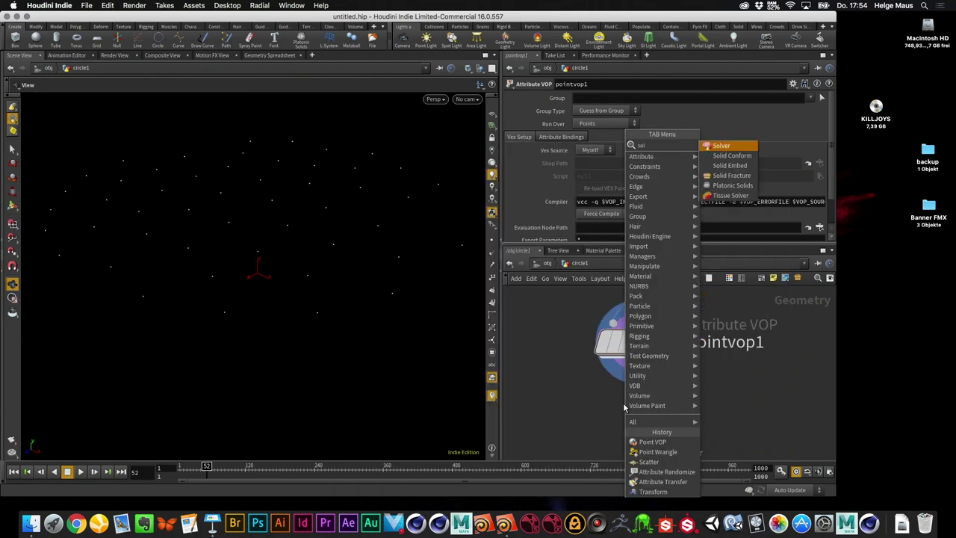
{"action": "key", "text": "Return"}
{"action": "left_click", "coordinate": [625, 407]}
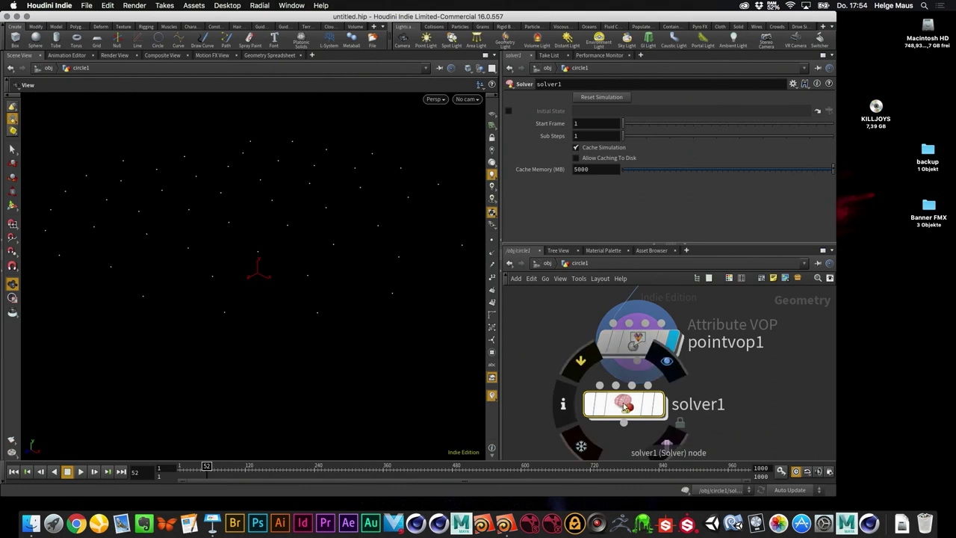
{"action": "left_click_drag", "start_coordinate": [626, 406], "coordinate": [634, 424]}
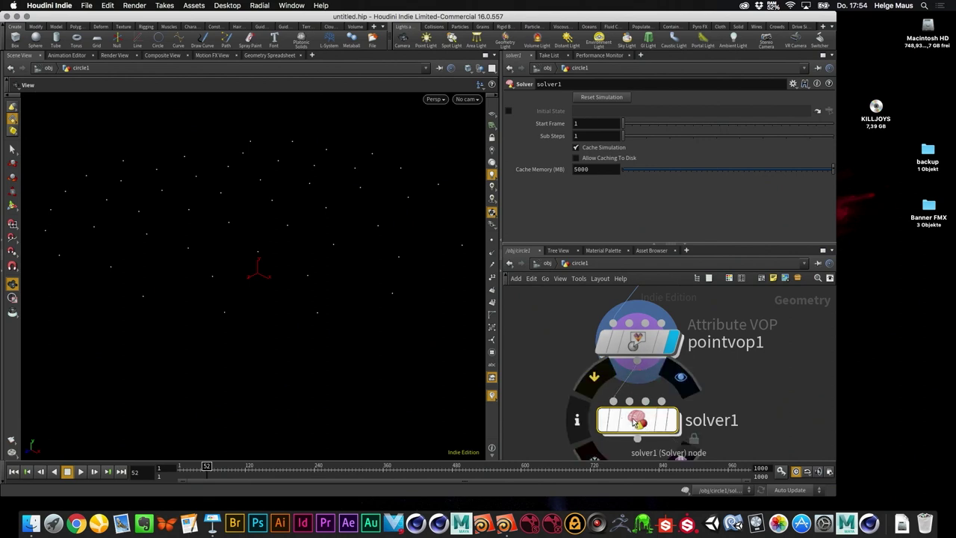
{"action": "left_click", "coordinate": [675, 429]}
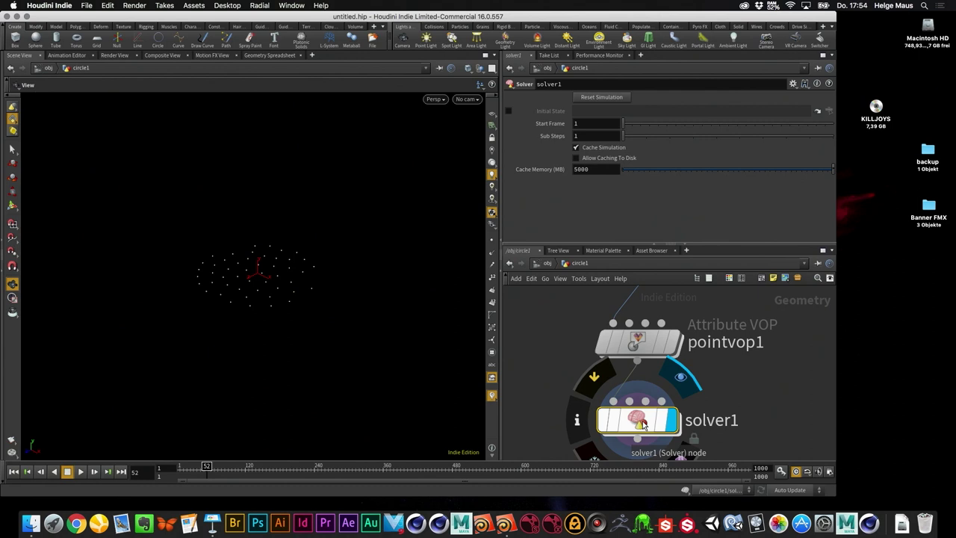
- Dive into solver1's internal network
{"action": "double_click", "coordinate": [644, 423]}
{"action": "middle_click_drag", "start_coordinate": [661, 426], "coordinate": [663, 406]}
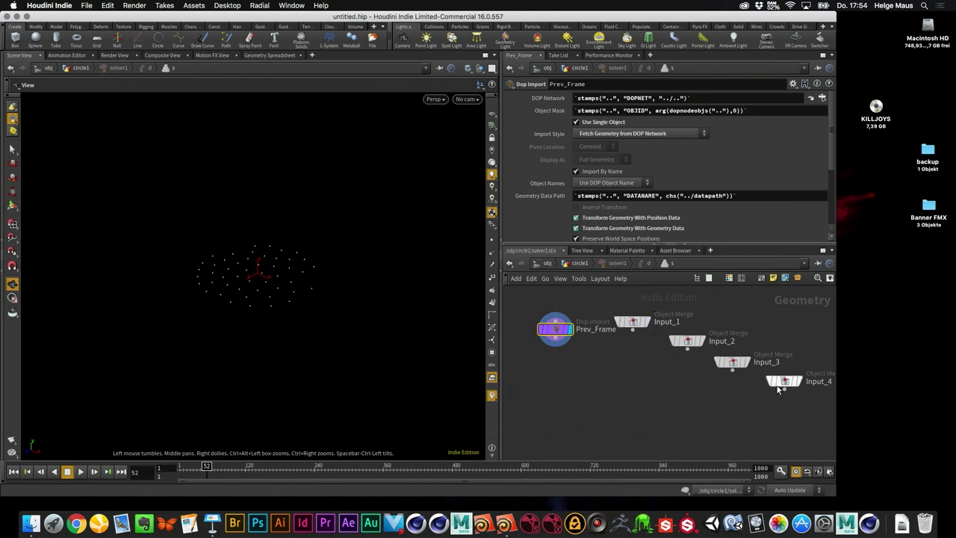
{"action": "left_click", "coordinate": [582, 263]}
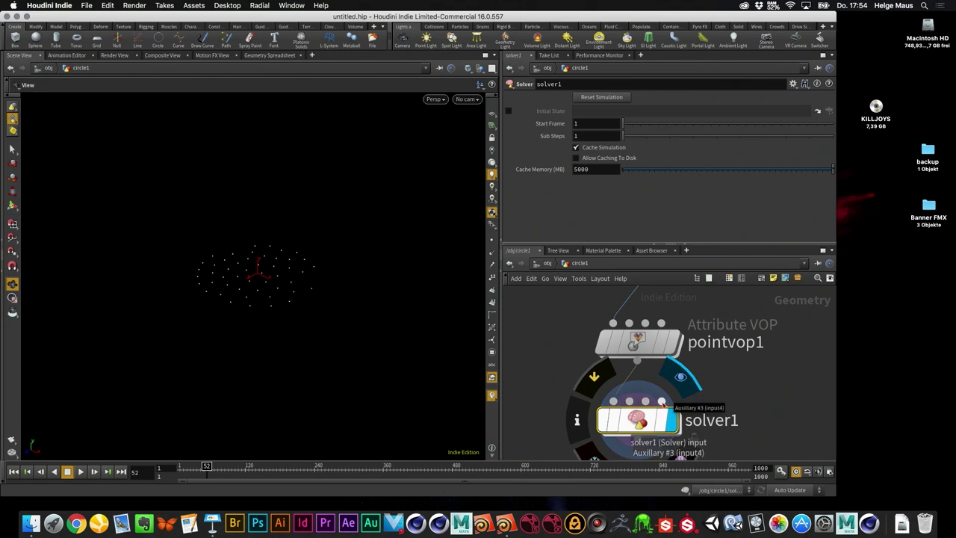
{"action": "double_click", "coordinate": [636, 421]}
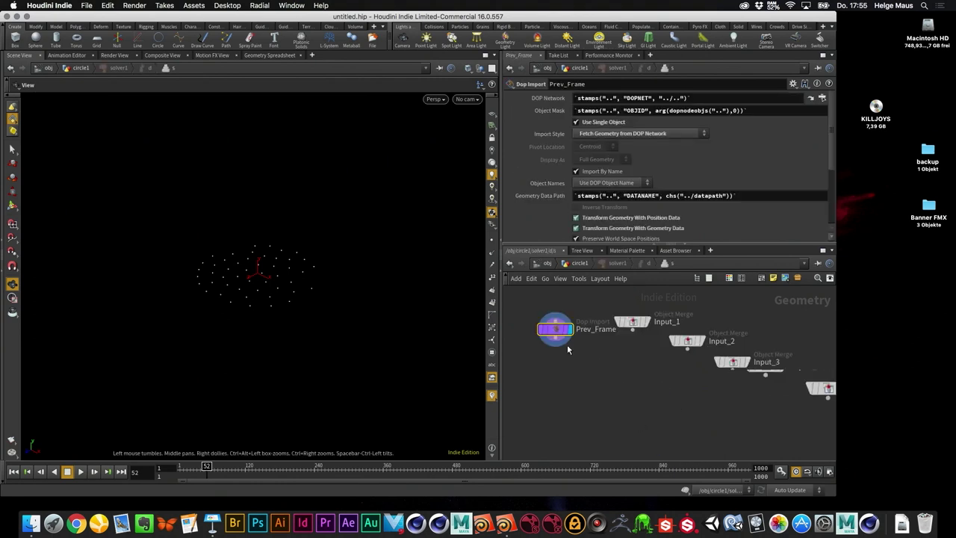
{"action": "scroll", "coordinate": [545, 333], "scroll_direction": "up", "scroll_amount": 3}
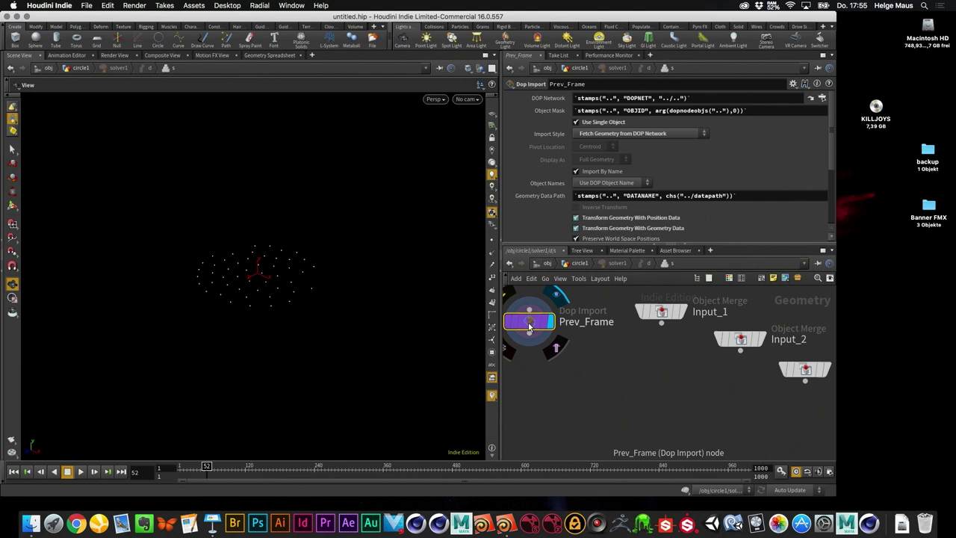
- Wire Prev_Frame and Input_1 into a new merge1 node, then replay from frame 1
{"action": "key", "text": "Tab"}
{"action": "type", "text": "merge"}
{"action": "key", "text": "Return"}
{"action": "left_click", "coordinate": [608, 409]}
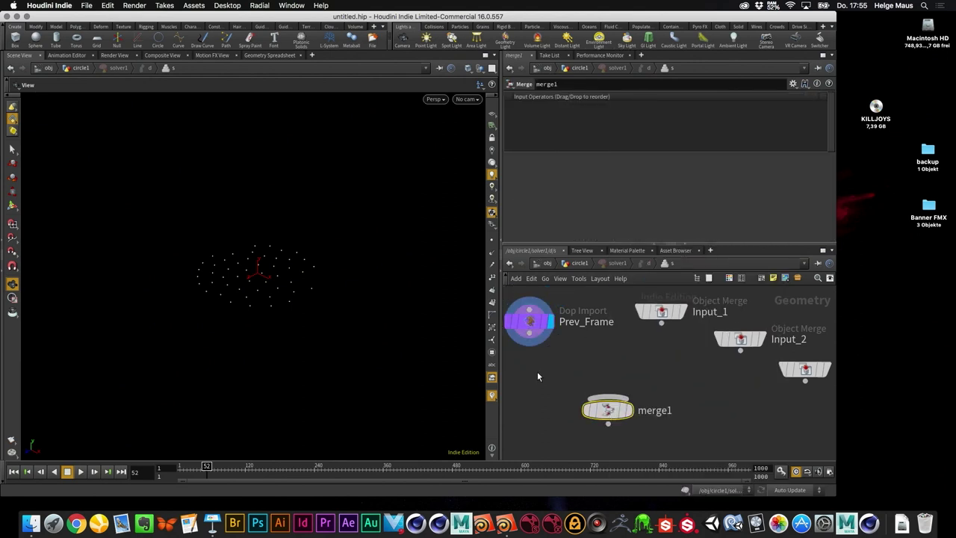
{"action": "left_click", "coordinate": [529, 342]}
{"action": "left_click", "coordinate": [597, 395]}
{"action": "left_click", "coordinate": [661, 323]}
{"action": "left_click", "coordinate": [607, 397]}
{"action": "mouse_move", "coordinate": [649, 410]}
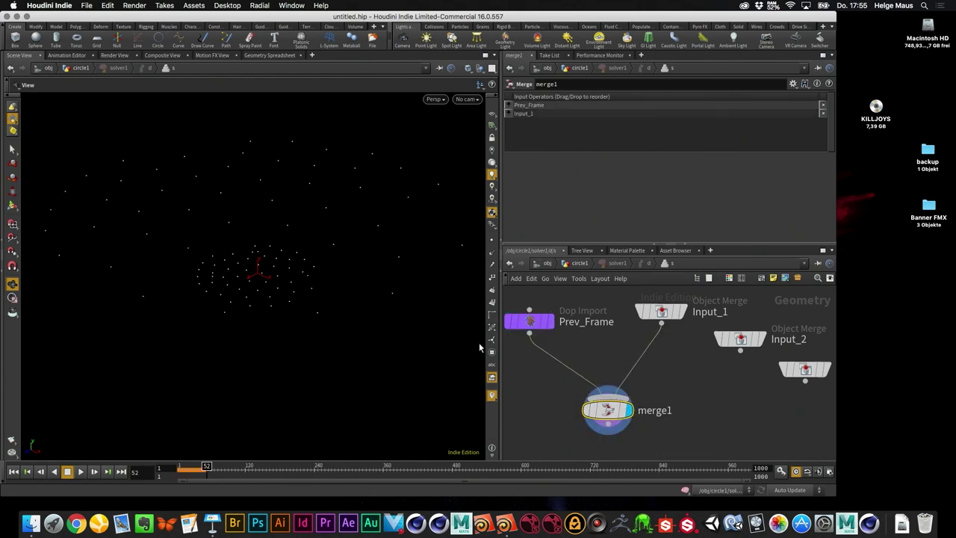
{"action": "left_click", "coordinate": [13, 472]}
{"action": "left_click", "coordinate": [80, 471]}
- Back in circle1, replay the simulation from frame 1 and stop at frame 60
{"action": "left_click", "coordinate": [587, 263]}
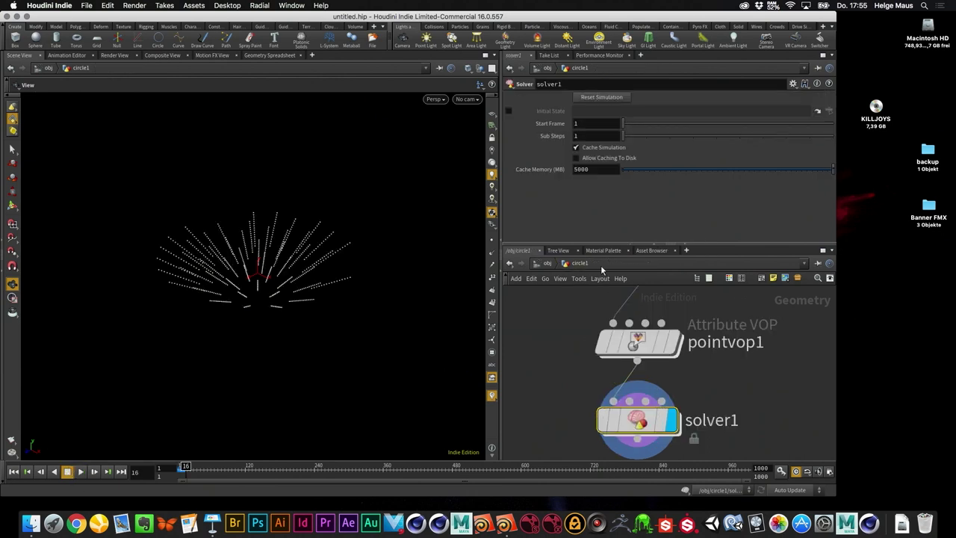
{"action": "left_click", "coordinate": [13, 472]}
{"action": "left_click", "coordinate": [81, 472]}
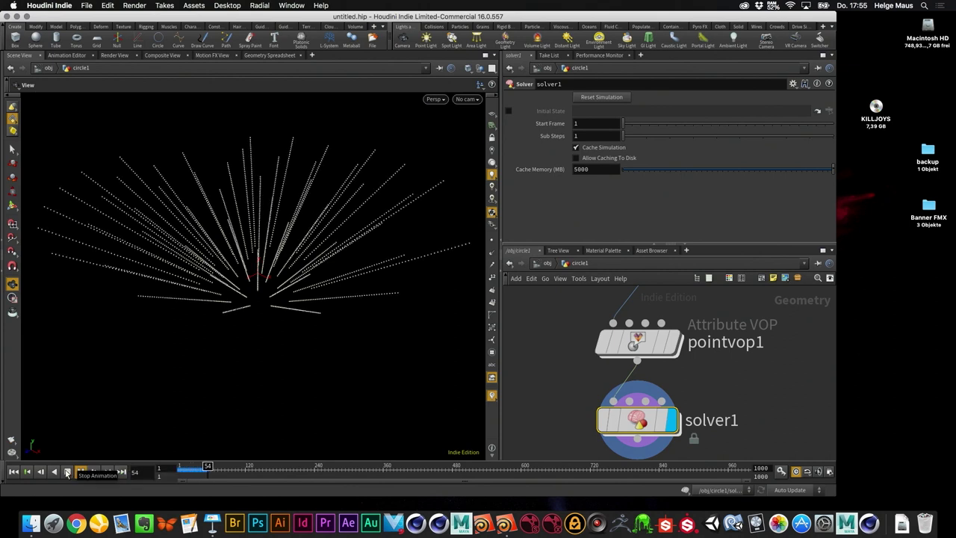
{"action": "left_click", "coordinate": [67, 472]}
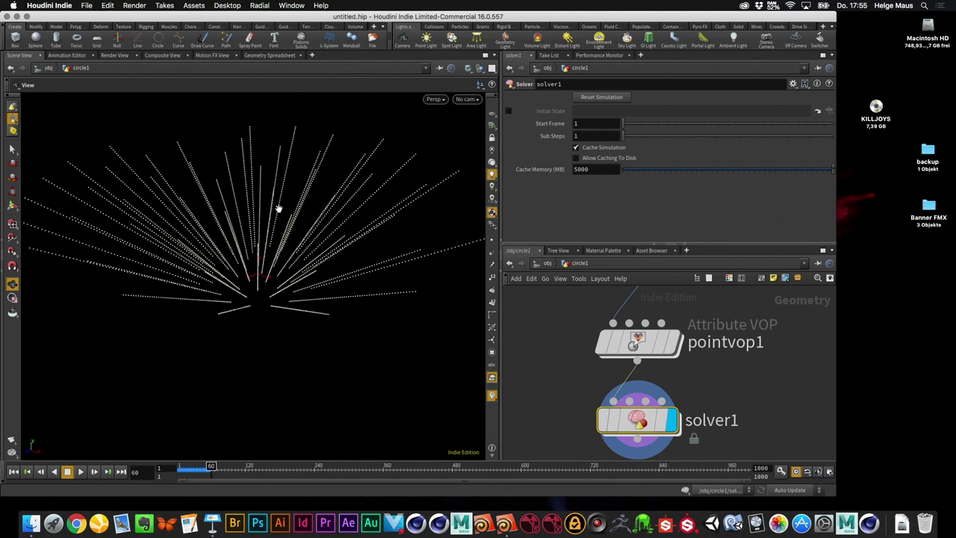
{"action": "mouse_move", "coordinate": [284, 252]}
{"action": "left_mouse_down"}
{"action": "mouse_move", "coordinate": [414, 276]}
{"action": "mouse_move", "coordinate": [273, 252]}
{"action": "mouse_move", "coordinate": [367, 277]}
{"action": "mouse_move", "coordinate": [318, 271]}
{"action": "left_mouse_up"}
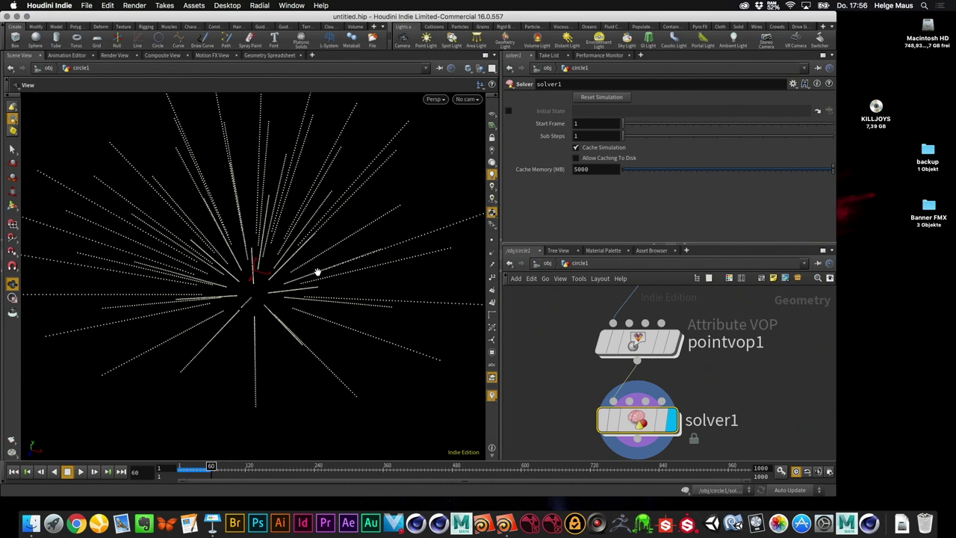
- Append an Add node (add1) below solver1 and display its output
{"action": "middle_click_drag", "start_coordinate": [744, 366], "coordinate": [697, 287]}
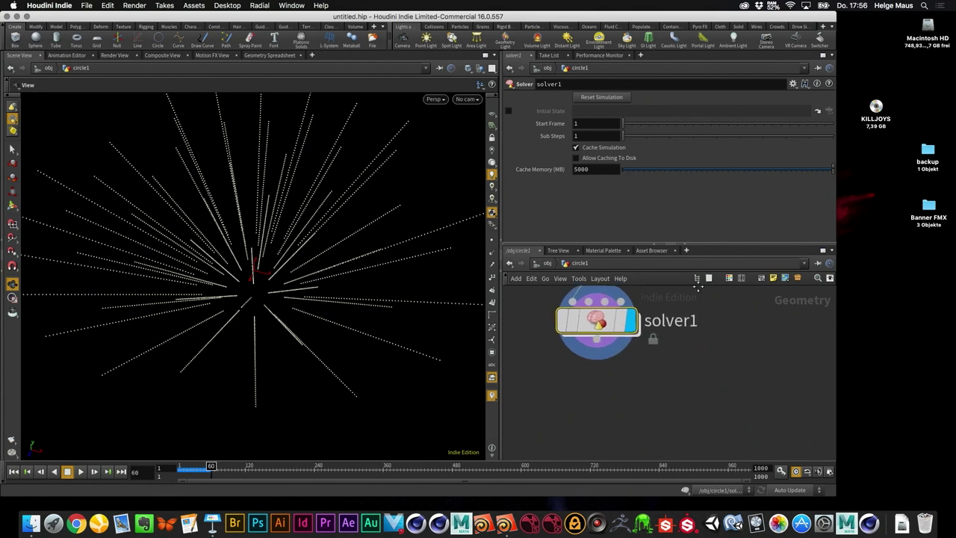
{"action": "key", "text": "Tab"}
{"action": "type", "text": "add"}
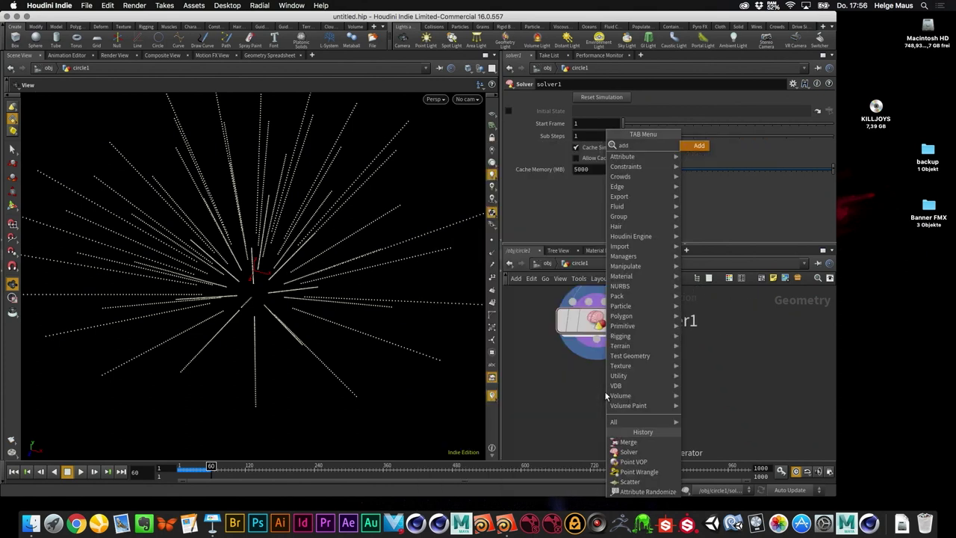
{"action": "key", "text": "Return"}
{"action": "left_click", "coordinate": [605, 392]}
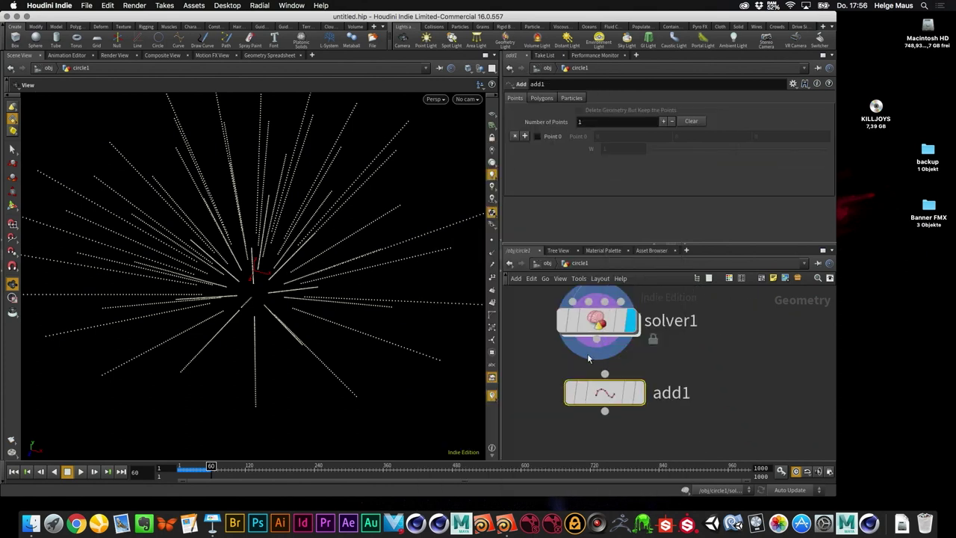
{"action": "left_click", "coordinate": [635, 392]}
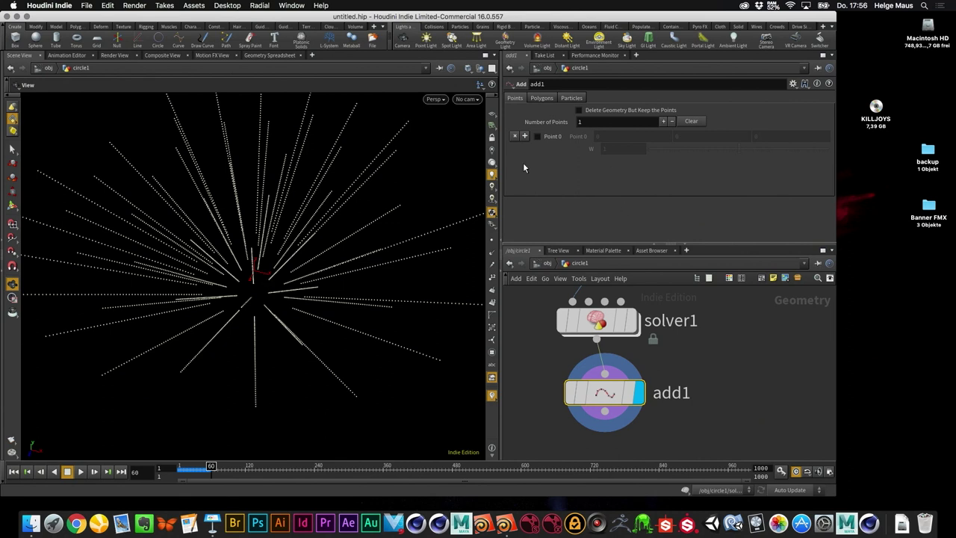
- Set add1's Polygons mode to By Group and replay the simulation from frame 1
{"action": "left_click", "coordinate": [543, 98]}
{"action": "left_click", "coordinate": [569, 124]}
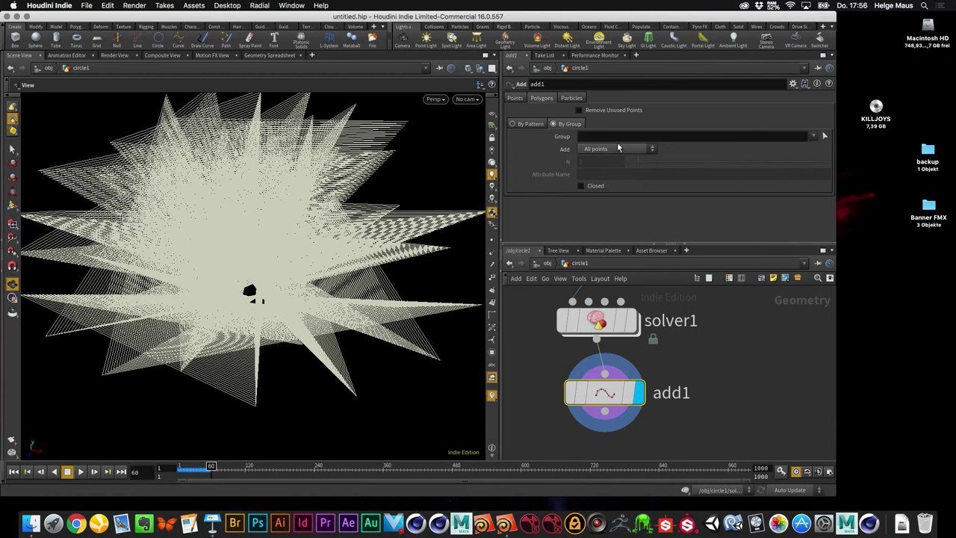
{"action": "left_click", "coordinate": [14, 471]}
{"action": "left_click", "coordinate": [79, 472]}
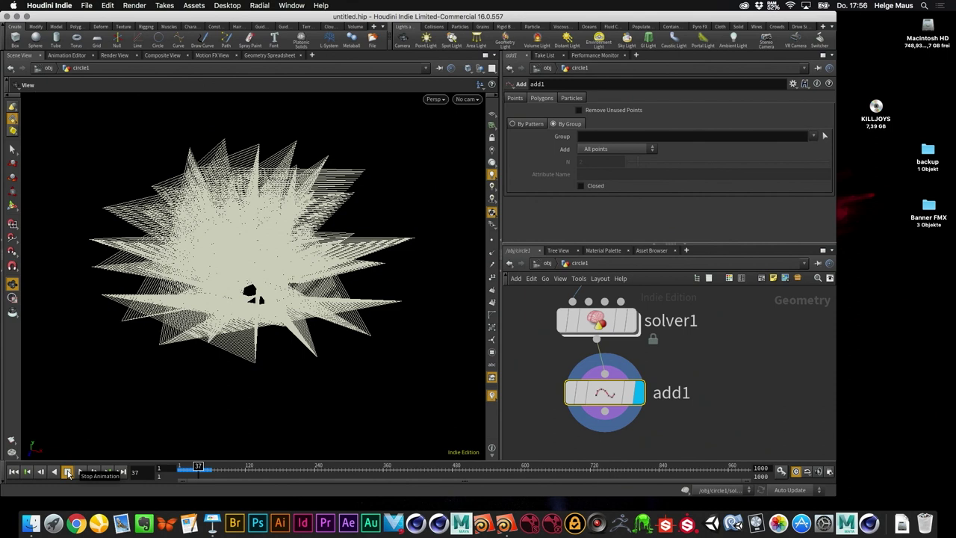
- Insert an Attribute Create node on the wire between pointvop1 and solver1
{"action": "scroll", "coordinate": [715, 423], "scroll_direction": "up", "scroll_amount": 5}
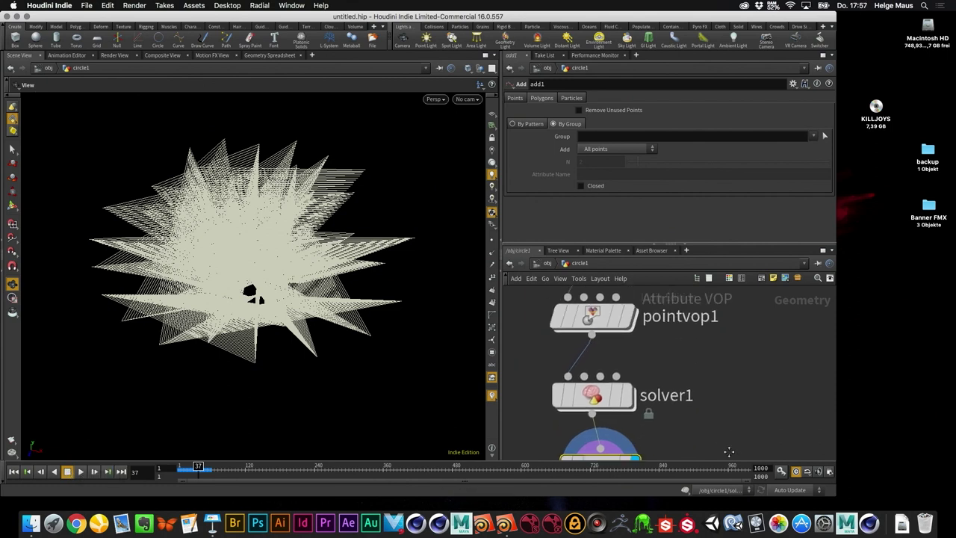
{"action": "left_click_drag", "start_coordinate": [631, 403], "coordinate": [639, 431]}
{"action": "scroll", "coordinate": [670, 389], "scroll_direction": "down", "scroll_amount": 3}
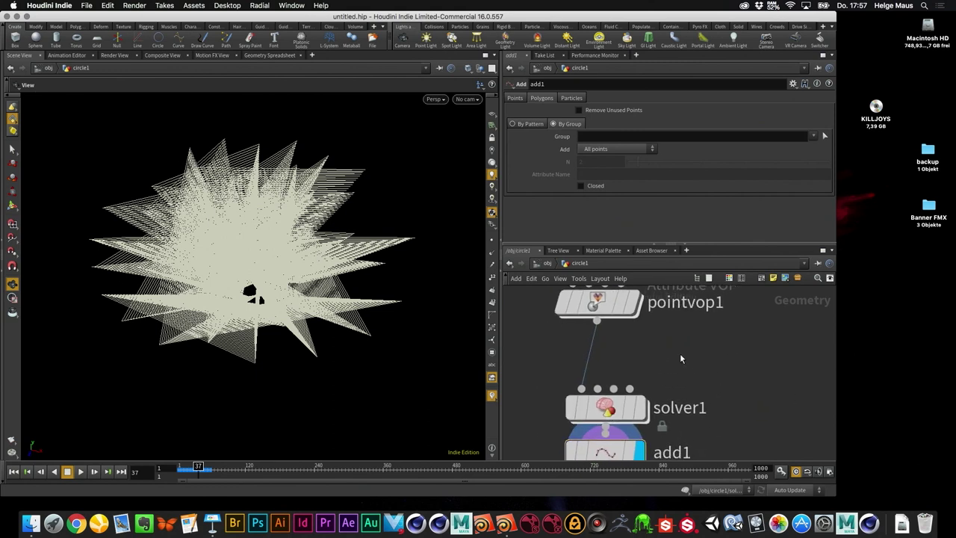
{"action": "key", "text": "Tab"}
{"action": "type", "text": "att"}
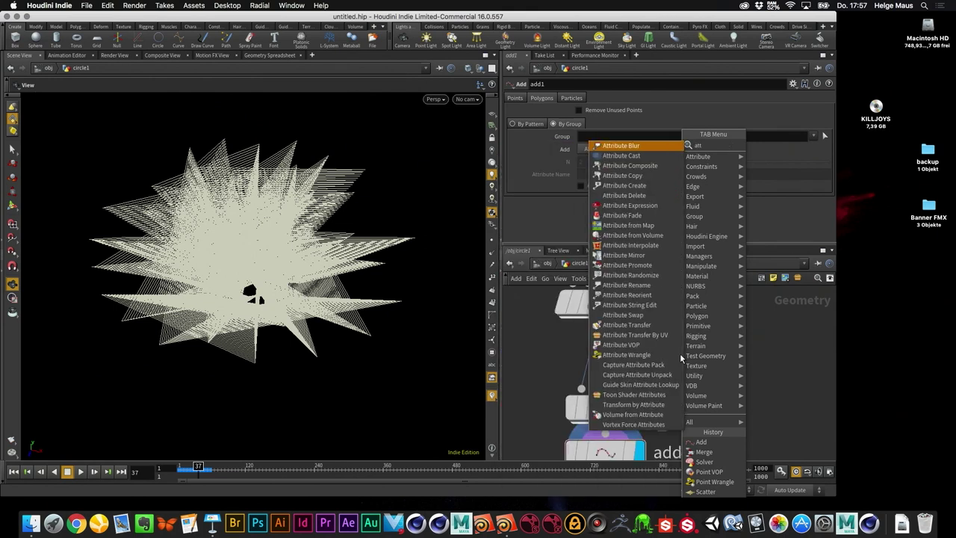
{"action": "type", "text": "ribcr"}
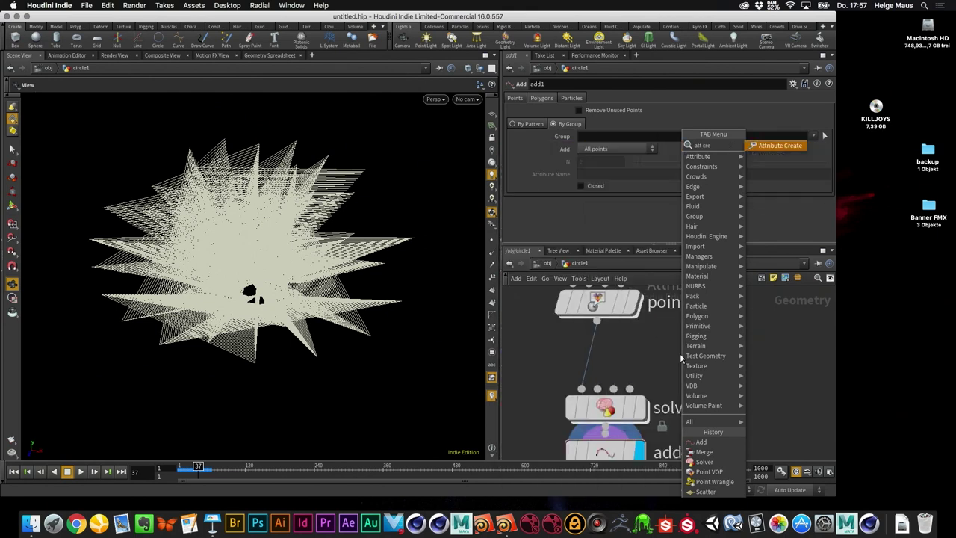
{"action": "key", "text": "Return"}
{"action": "left_click", "coordinate": [680, 353]}
{"action": "left_click_drag", "start_coordinate": [681, 358], "coordinate": [609, 369]}
- Name the created attribute 'id' and enlarge the parameter pane
{"action": "double_click", "coordinate": [598, 138]}
{"action": "type", "text": "id"}
{"action": "key", "text": "Tab"}
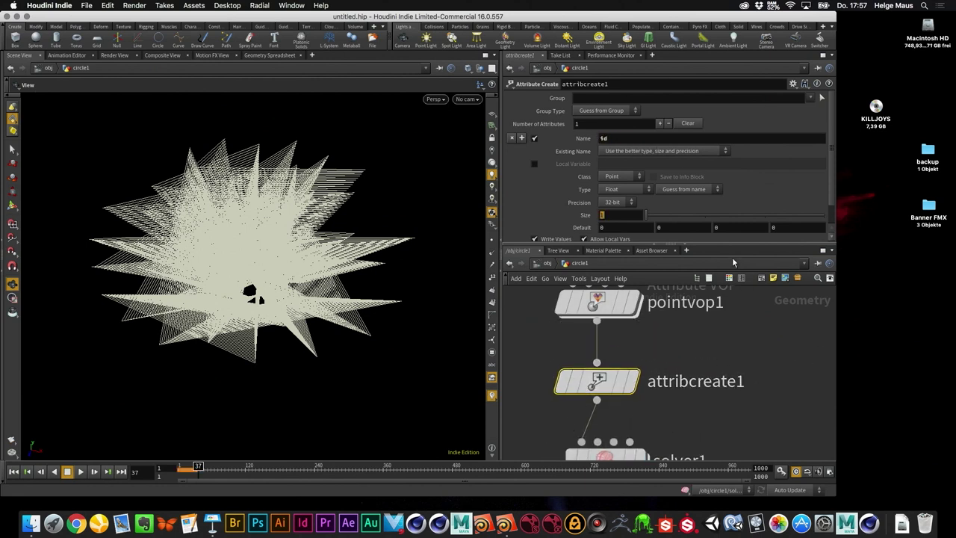
{"action": "left_click_drag", "start_coordinate": [749, 246], "coordinate": [750, 344]}
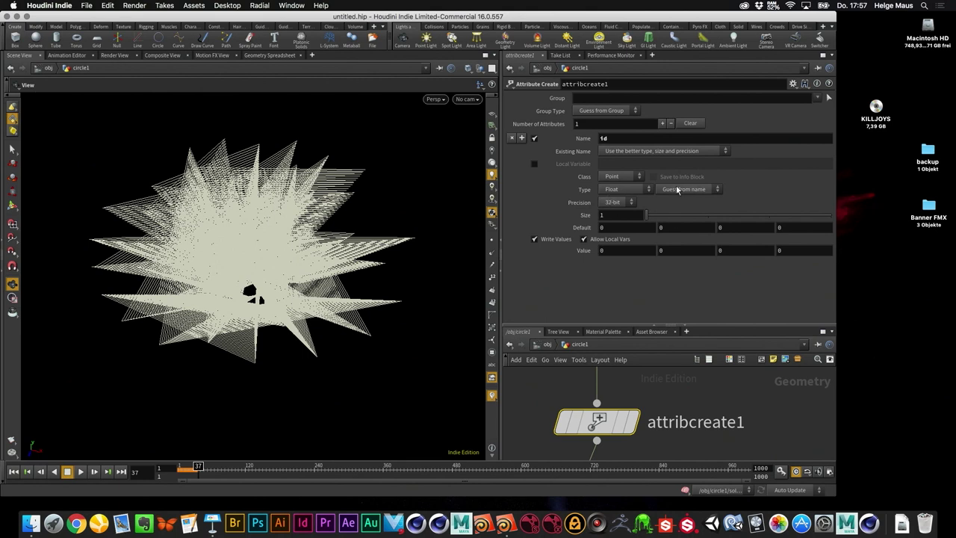
- Make id an Integer attribute, display attribcreate1, and check it in the Geometry Spreadsheet
{"action": "left_click", "coordinate": [627, 191]}
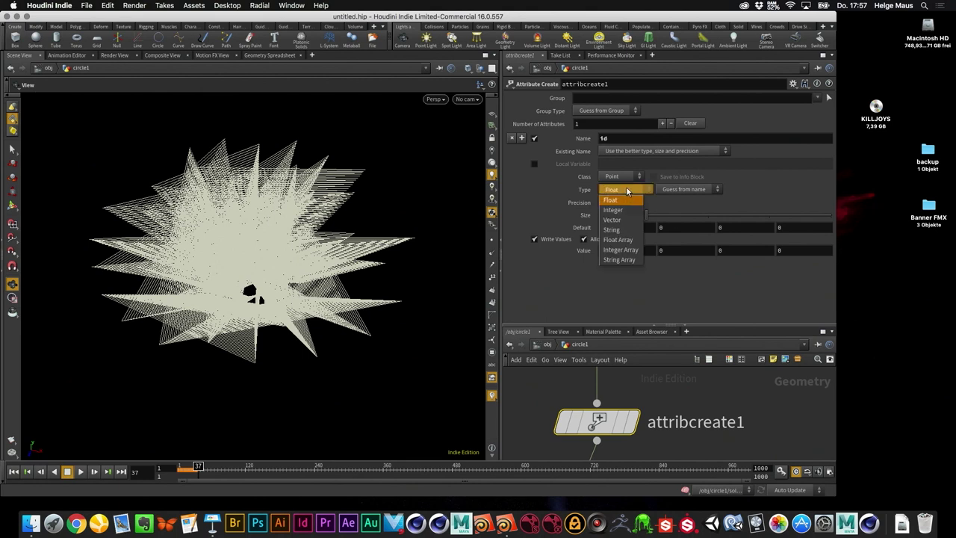
{"action": "left_click", "coordinate": [631, 210]}
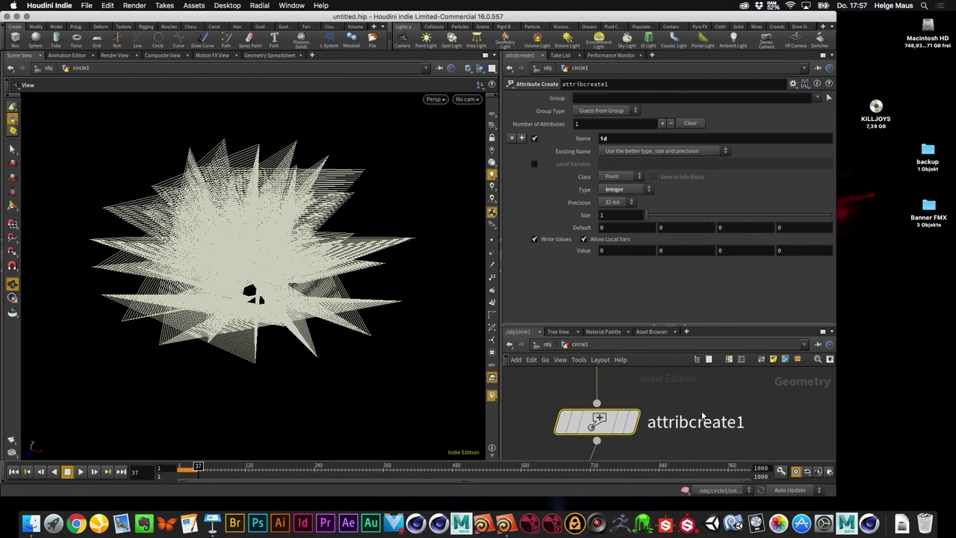
{"action": "left_click_drag", "start_coordinate": [607, 423], "coordinate": [607, 404]}
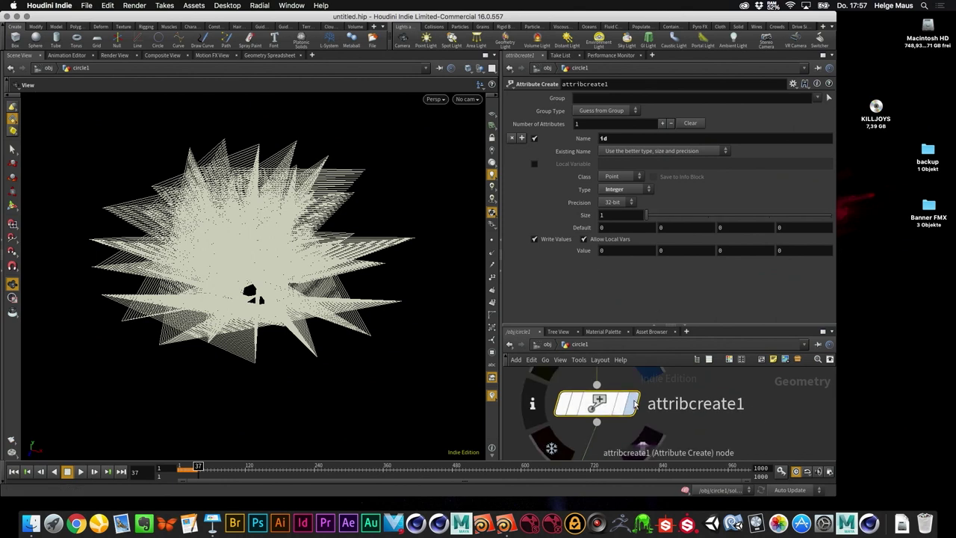
{"action": "left_click", "coordinate": [633, 404]}
{"action": "left_click", "coordinate": [276, 56]}
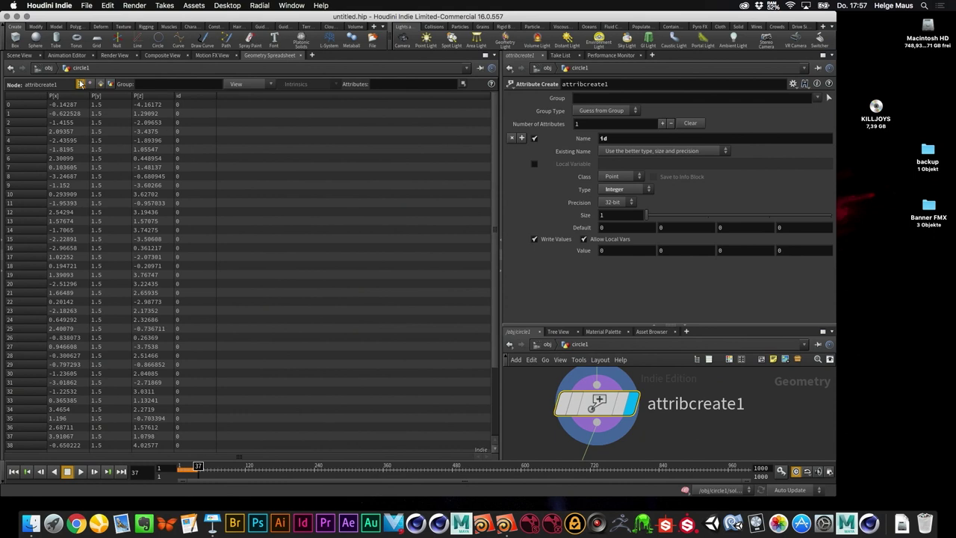
{"action": "left_click", "coordinate": [18, 55]}
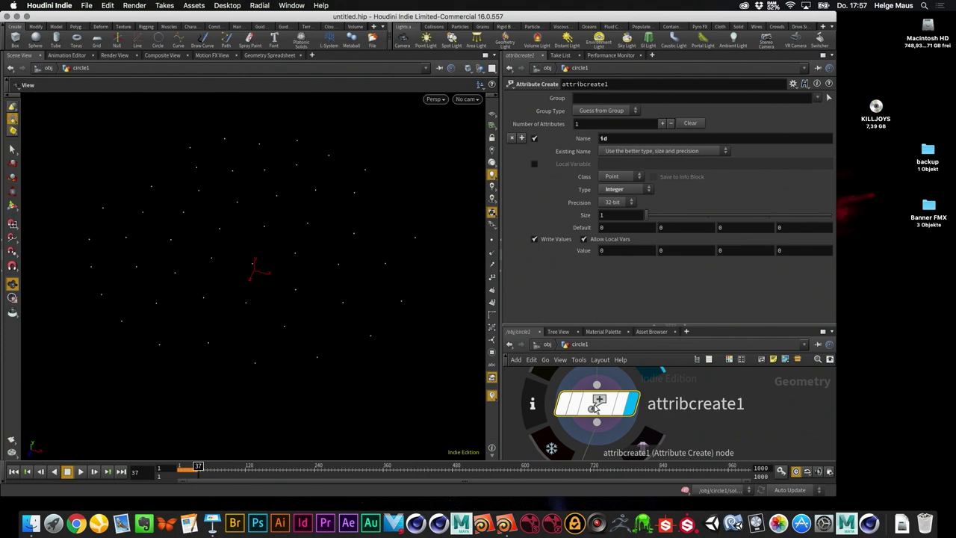
- Set the id Value to $PT and replay the simulation from frame 1
{"action": "left_click", "coordinate": [599, 251]}
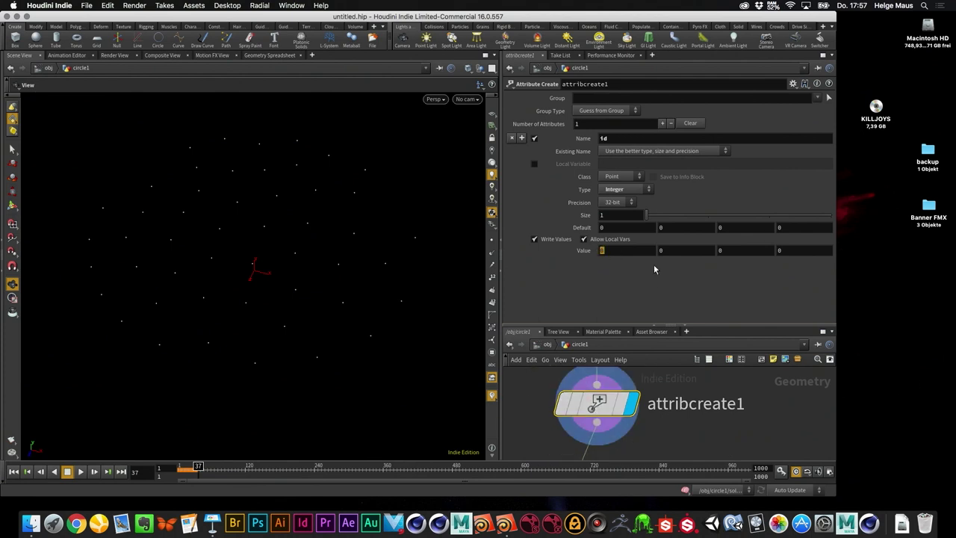
{"action": "type", "text": "$PT"}
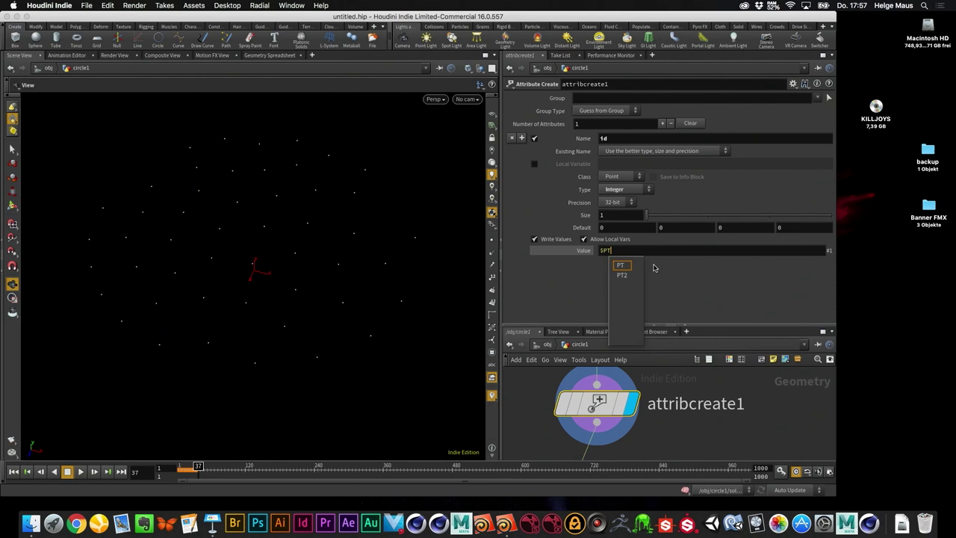
{"action": "key", "text": "Return"}
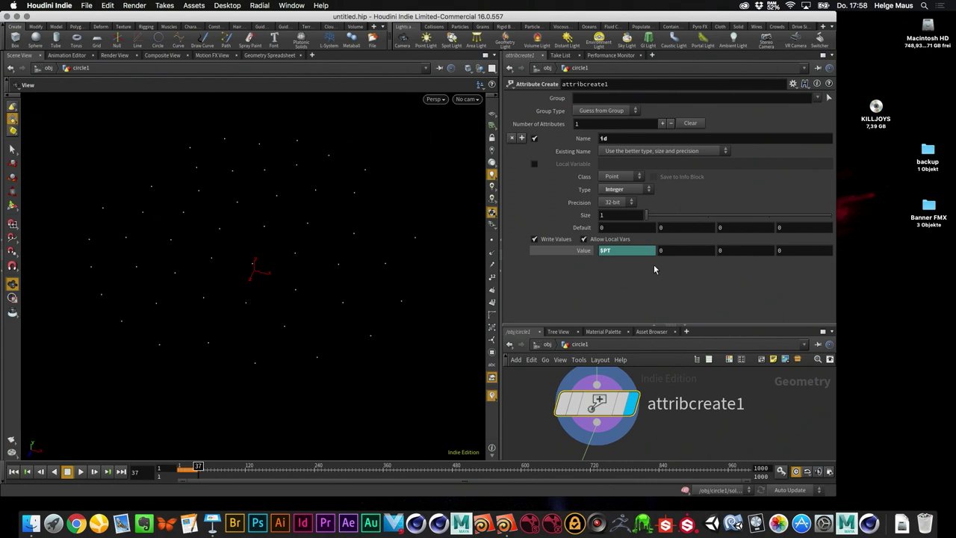
{"action": "left_click", "coordinate": [12, 472]}
{"action": "left_click", "coordinate": [80, 471]}
- Check the id values in the Geometry Spreadsheet, then select add1 to show its parameters
{"action": "left_click", "coordinate": [279, 56]}
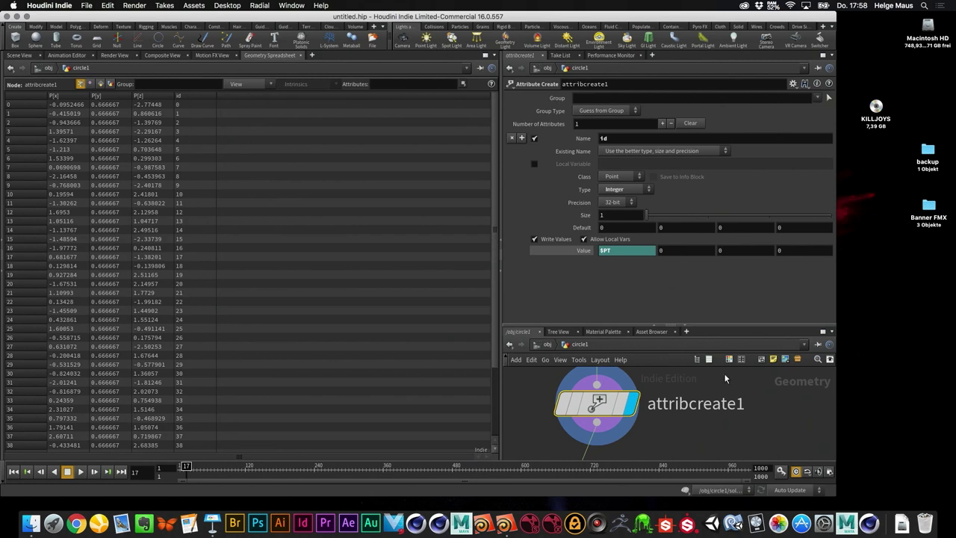
{"action": "left_click", "coordinate": [760, 326]}
{"action": "scroll", "coordinate": [749, 318], "scroll_direction": "down", "scroll_amount": 5}
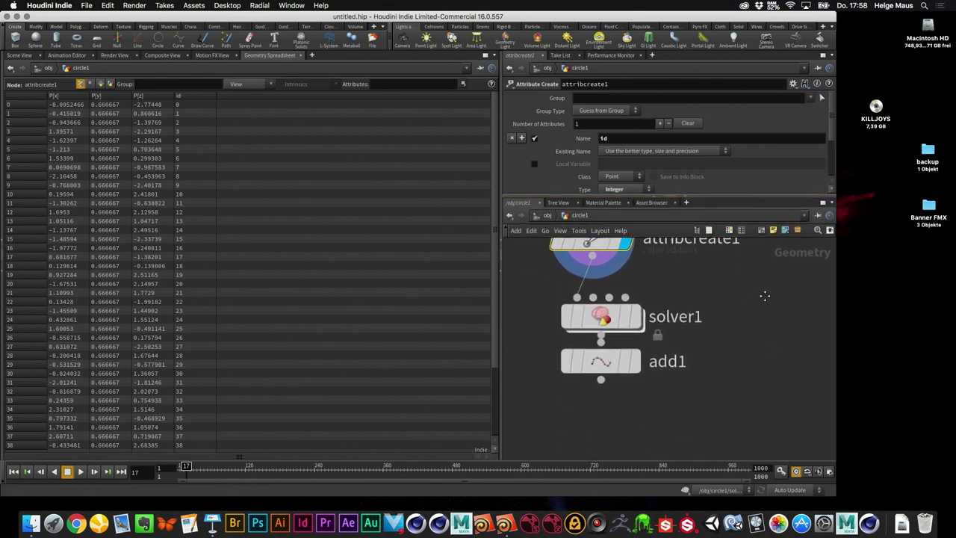
{"action": "mouse_move", "coordinate": [633, 372]}
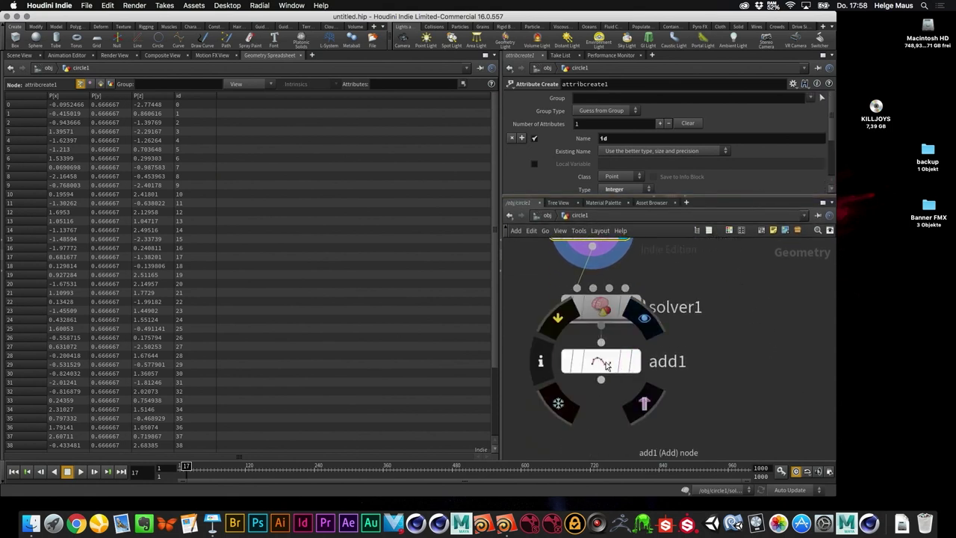
{"action": "left_click_drag", "start_coordinate": [738, 197], "coordinate": [738, 285]}
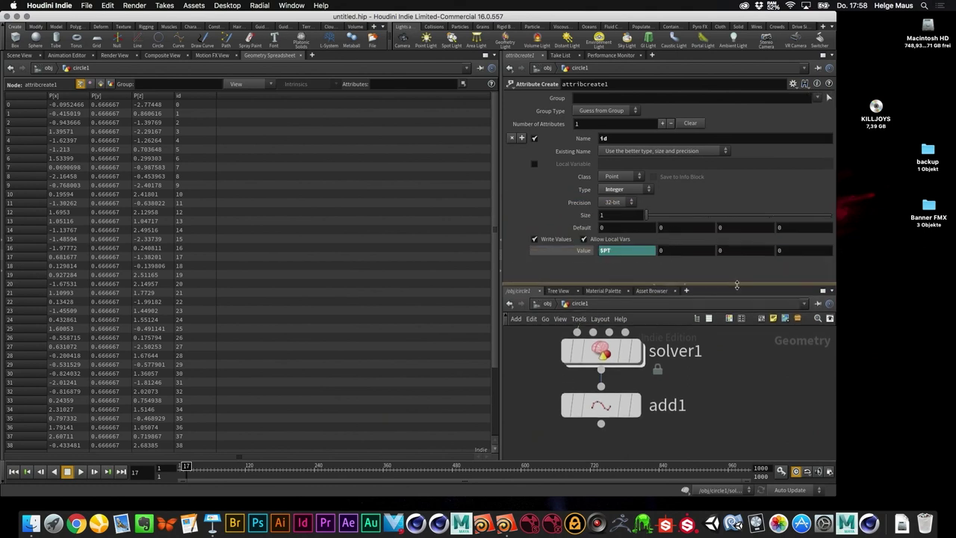
{"action": "left_click", "coordinate": [603, 406]}
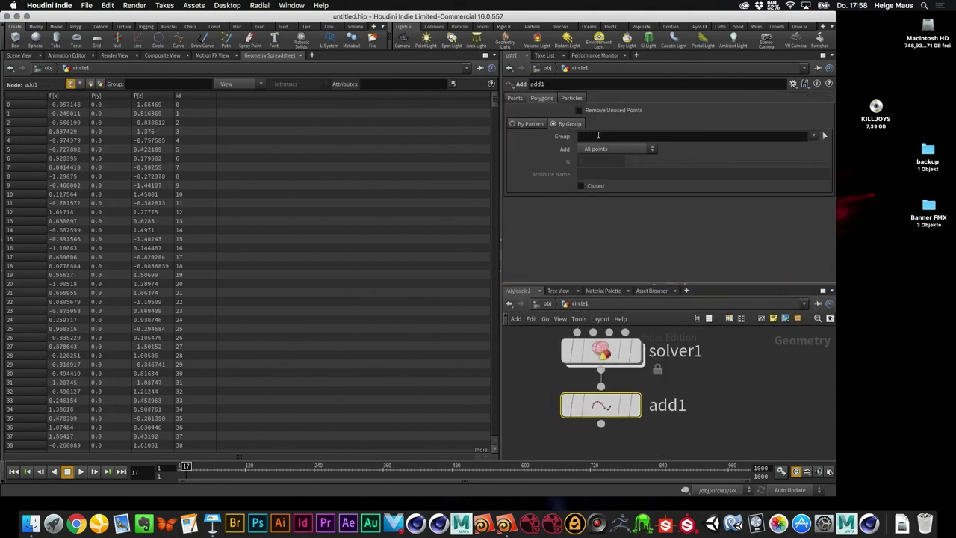
- Return to the Scene View, replay the simulation, and display add1's output
{"action": "left_click", "coordinate": [21, 55]}
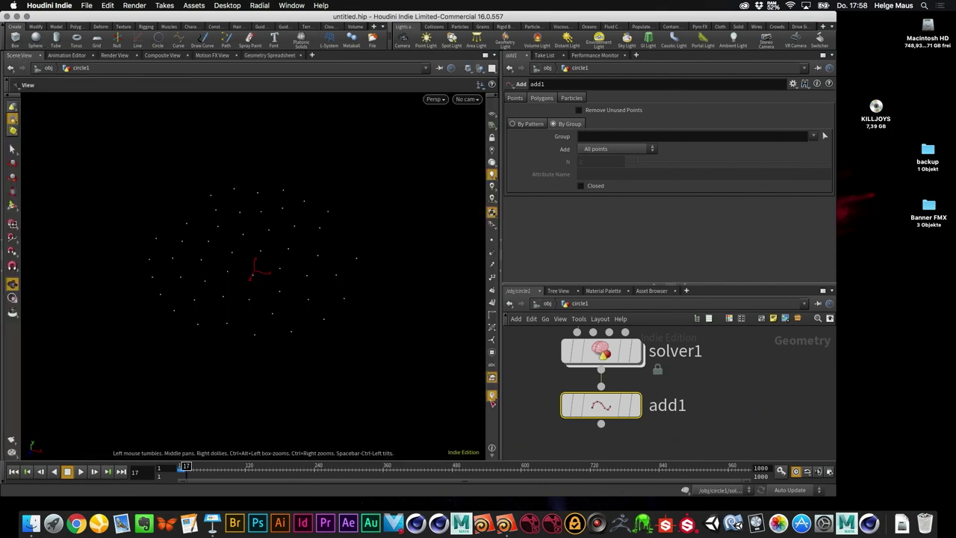
{"action": "left_click", "coordinate": [13, 471]}
{"action": "left_click", "coordinate": [81, 471]}
{"action": "left_click", "coordinate": [68, 471]}
{"action": "left_click", "coordinate": [635, 405]}
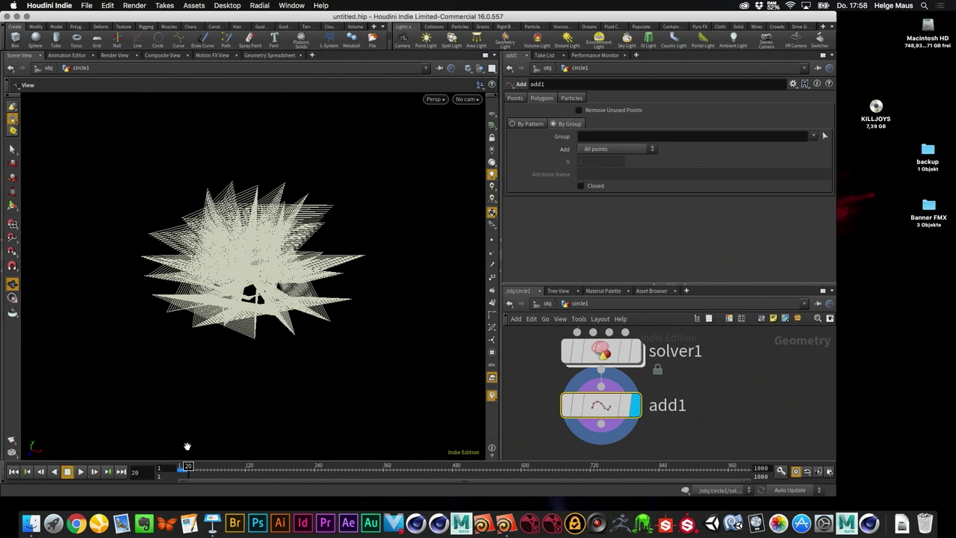
- Set add1's By Group mode to By Attribute with attribute name id
{"action": "left_click", "coordinate": [595, 135]}
{"action": "left_click", "coordinate": [650, 149]}
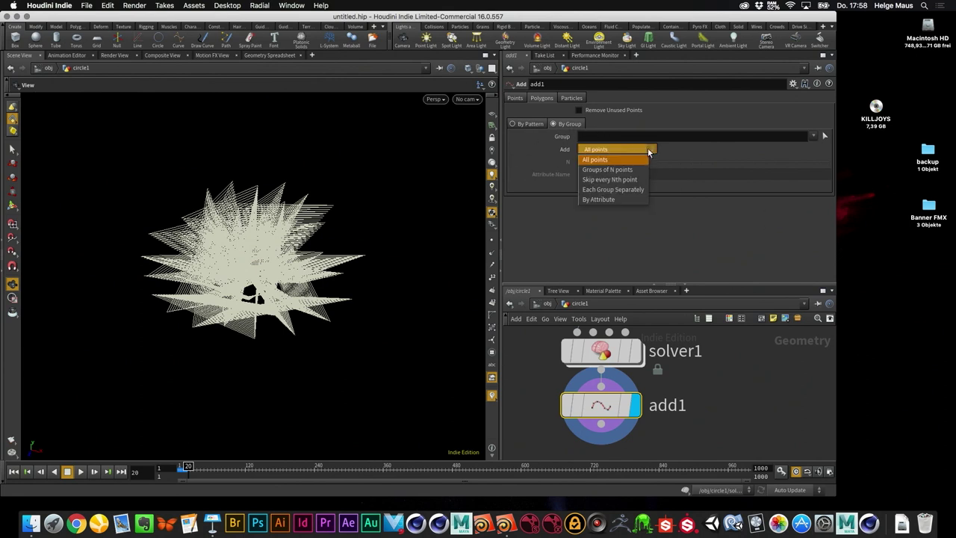
{"action": "left_click", "coordinate": [614, 200]}
{"action": "type", "text": "s"}
{"action": "key", "text": "Return"}
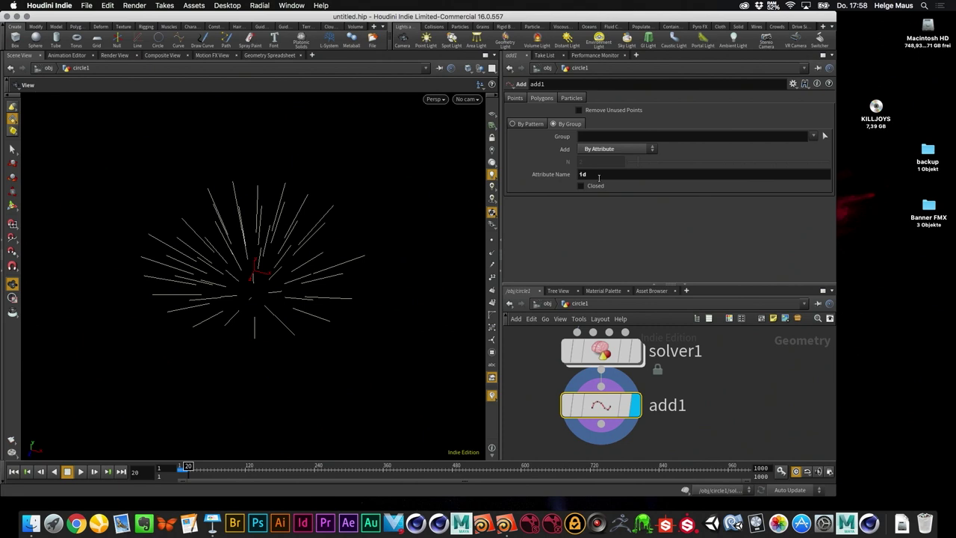
- Replay from frame 1 to grow the separate lines and orbit to view them
{"action": "left_click", "coordinate": [13, 472]}
{"action": "left_click", "coordinate": [80, 472]}
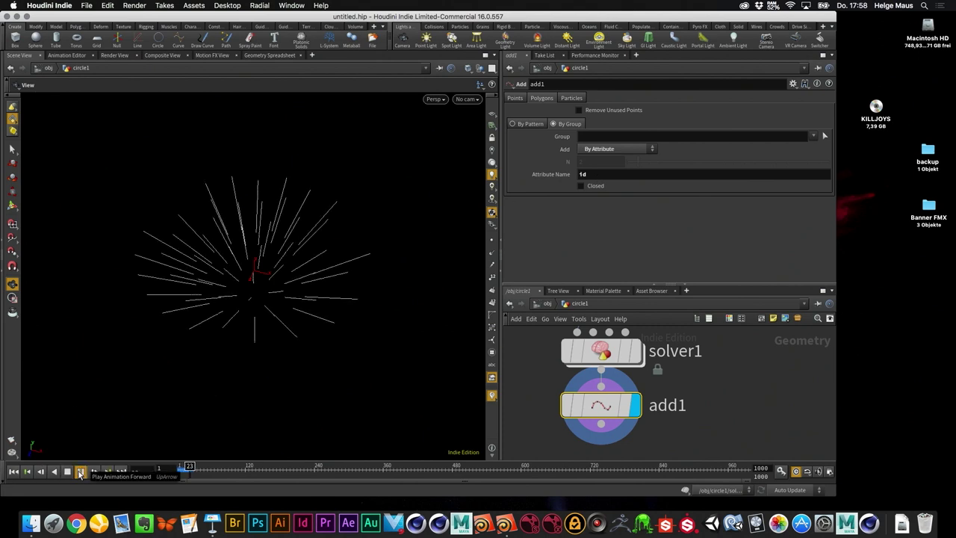
{"action": "left_click", "coordinate": [80, 471]}
{"action": "mouse_move", "coordinate": [239, 314]}
{"action": "left_mouse_down"}
{"action": "mouse_move", "coordinate": [277, 273]}
{"action": "mouse_move", "coordinate": [258, 258]}
{"action": "mouse_move", "coordinate": [373, 249]}
{"action": "mouse_move", "coordinate": [460, 257]}
{"action": "mouse_move", "coordinate": [234, 309]}
{"action": "mouse_move", "coordinate": [433, 216]}
{"action": "mouse_move", "coordinate": [314, 244]}
{"action": "mouse_move", "coordinate": [352, 277]}
{"action": "left_mouse_up"}
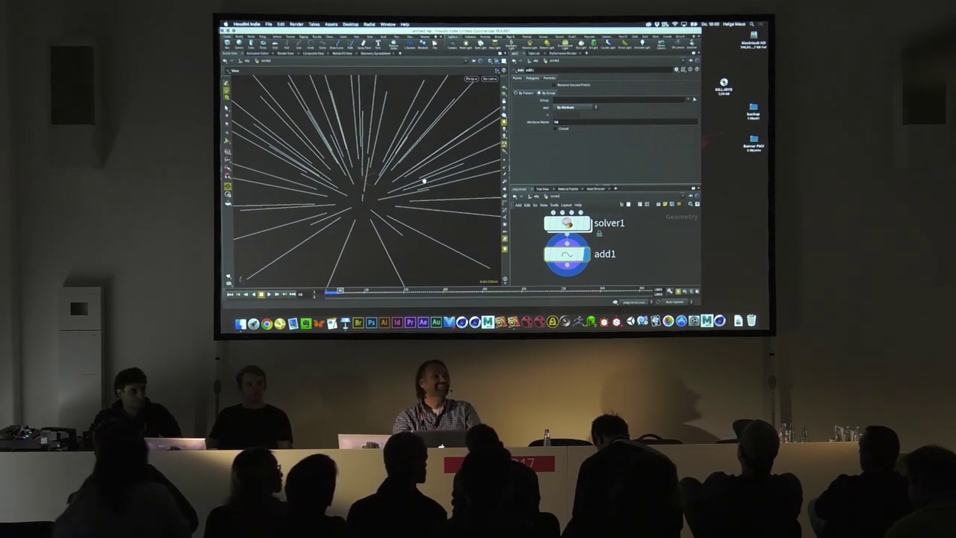
- Tumble the Scene View so the whole spray of radiating lines fits in frame
{"action": "left_click_drag", "start_coordinate": [452, 211], "coordinate": [442, 174]}
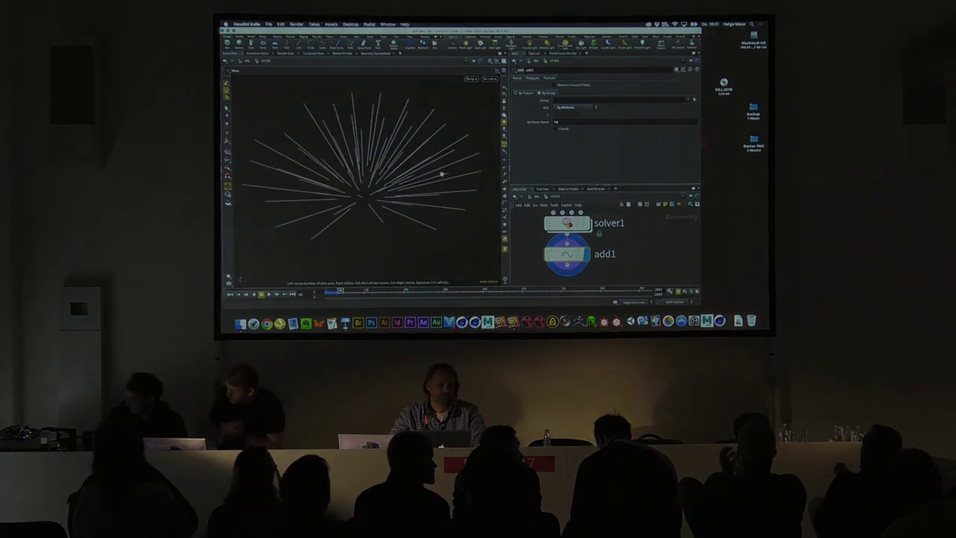